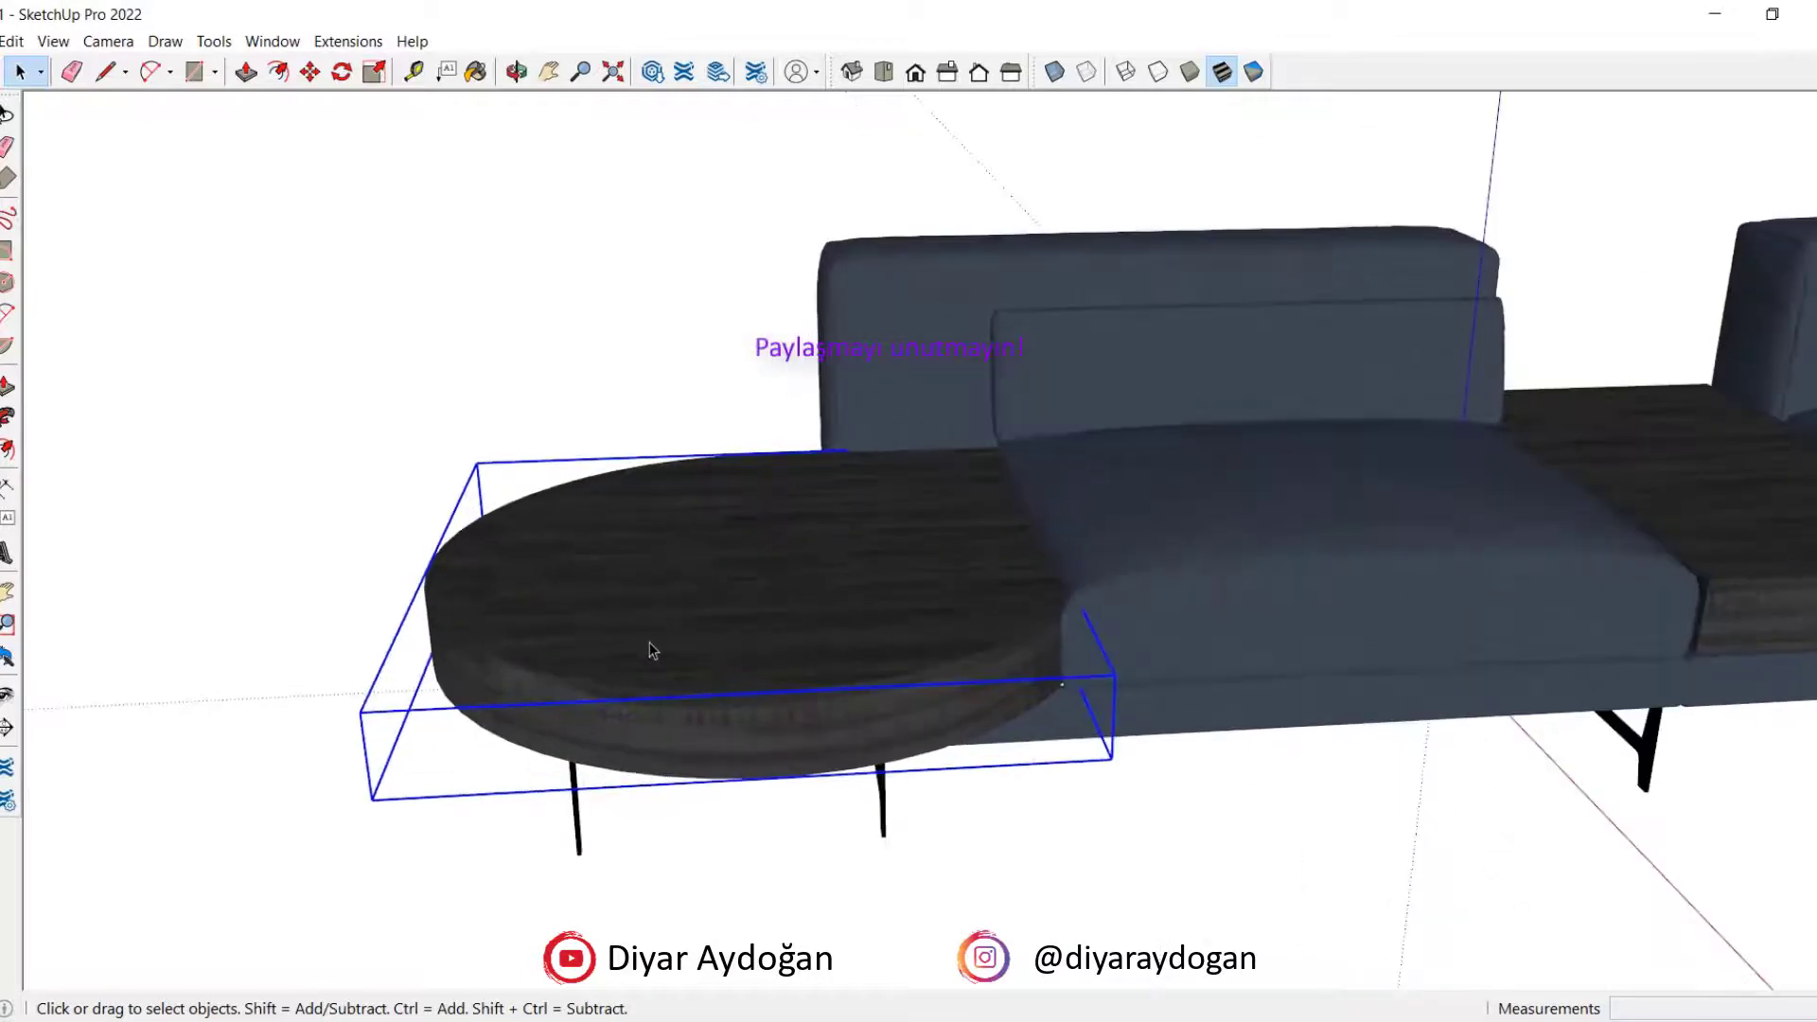
Step: Explode the nested groups and component of the round wooden tabletop down to loose geometry
{"action": "right_click", "coordinate": [648, 660]}
{"action": "left_click", "coordinate": [729, 776]}
{"action": "middle_click_drag", "start_coordinate": [729, 776], "coordinate": [832, 626]}
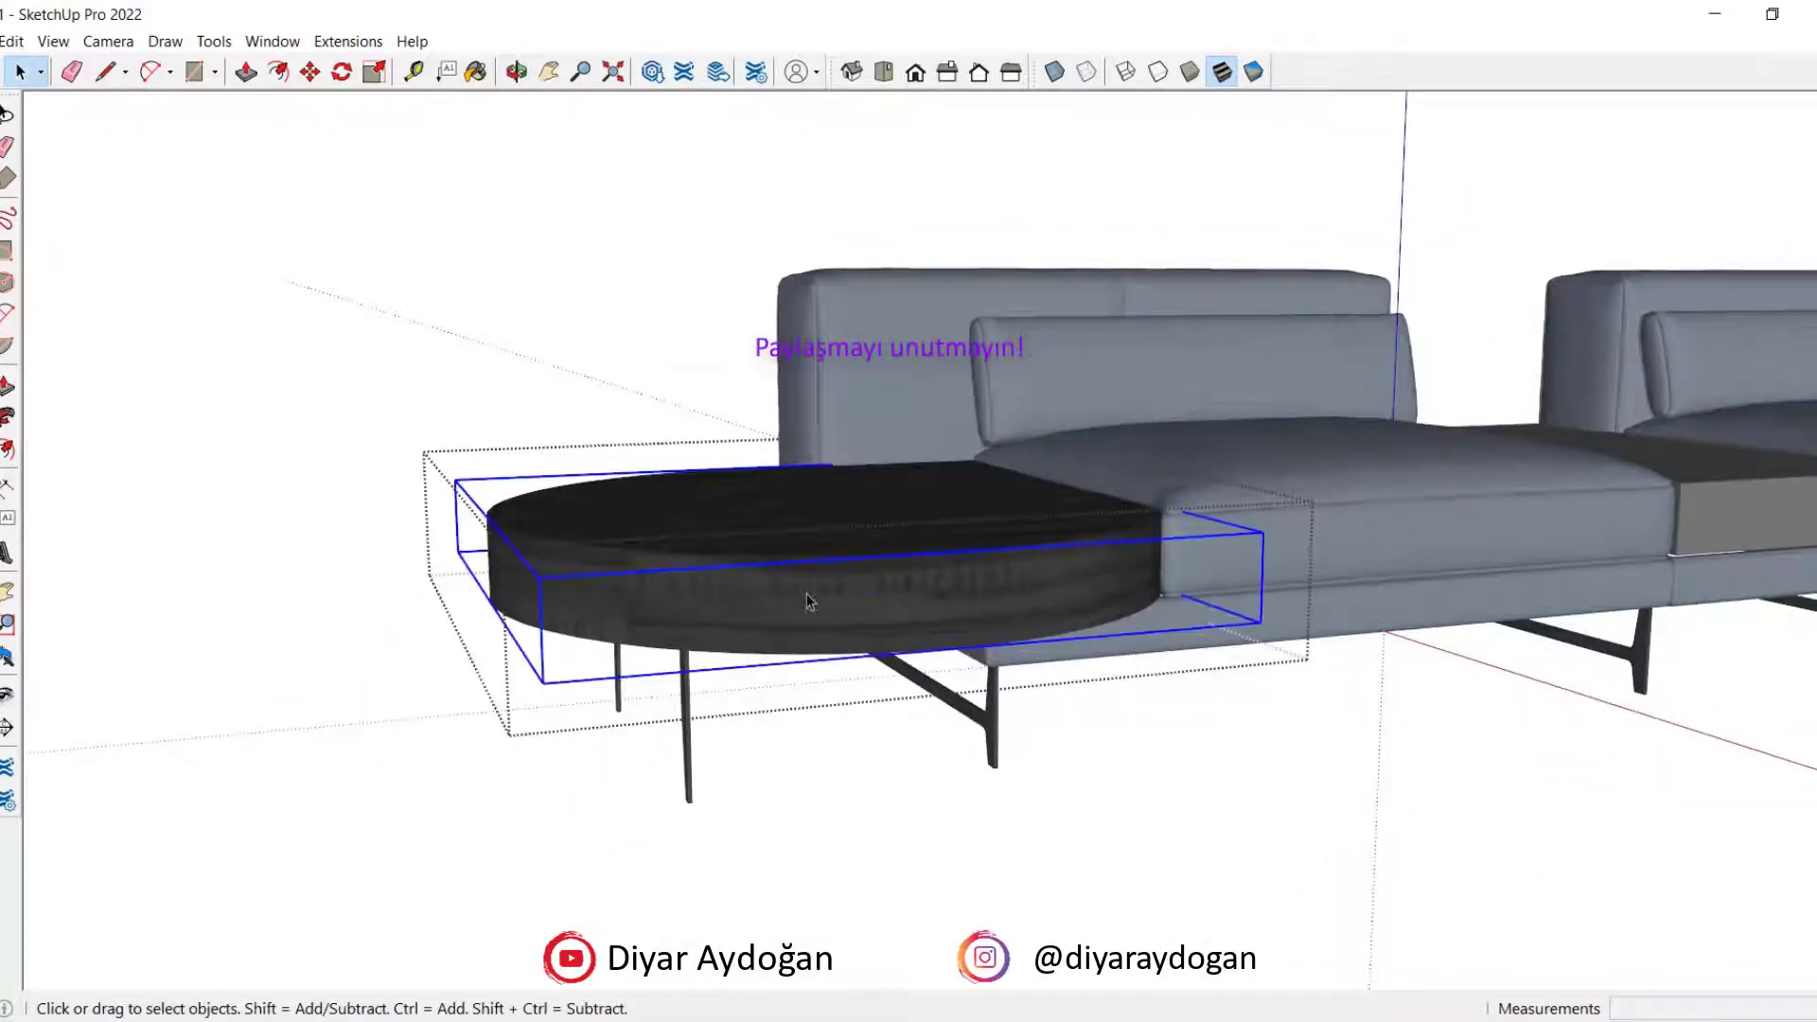
{"action": "right_click", "coordinate": [810, 605]}
{"action": "left_click", "coordinate": [872, 744]}
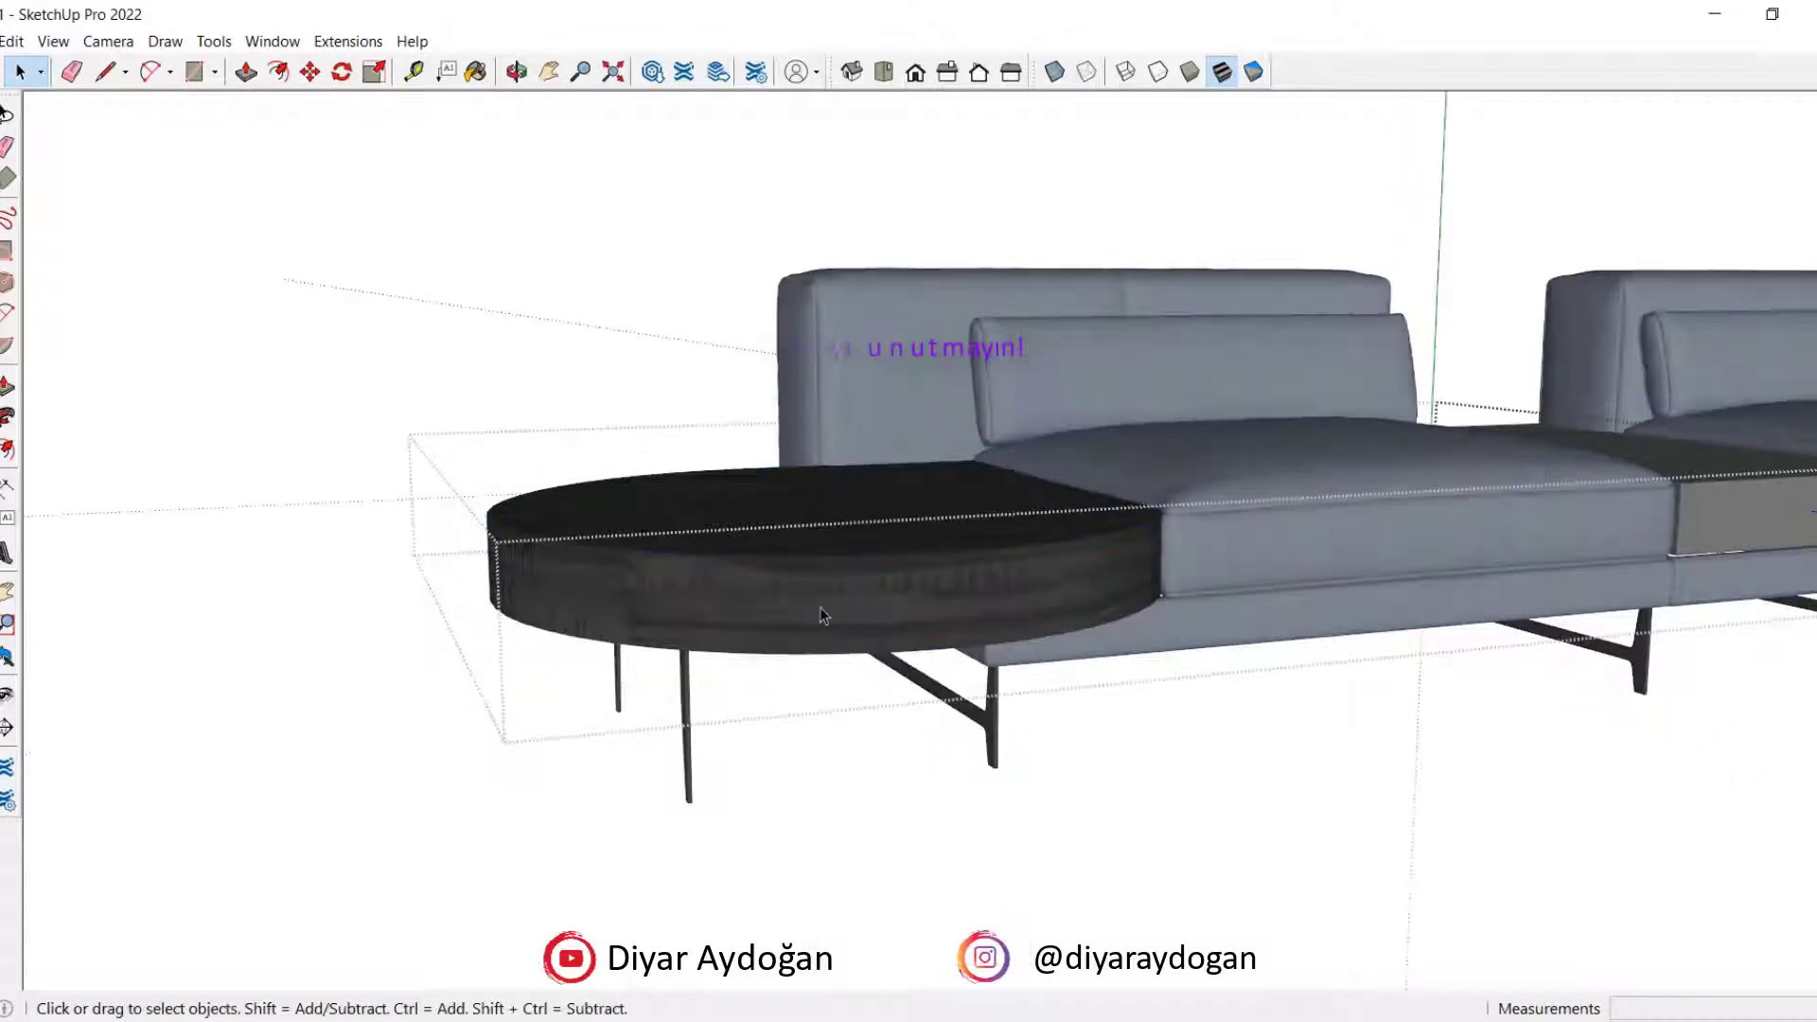
{"action": "left_click", "coordinate": [817, 605]}
{"action": "right_click", "coordinate": [846, 586]}
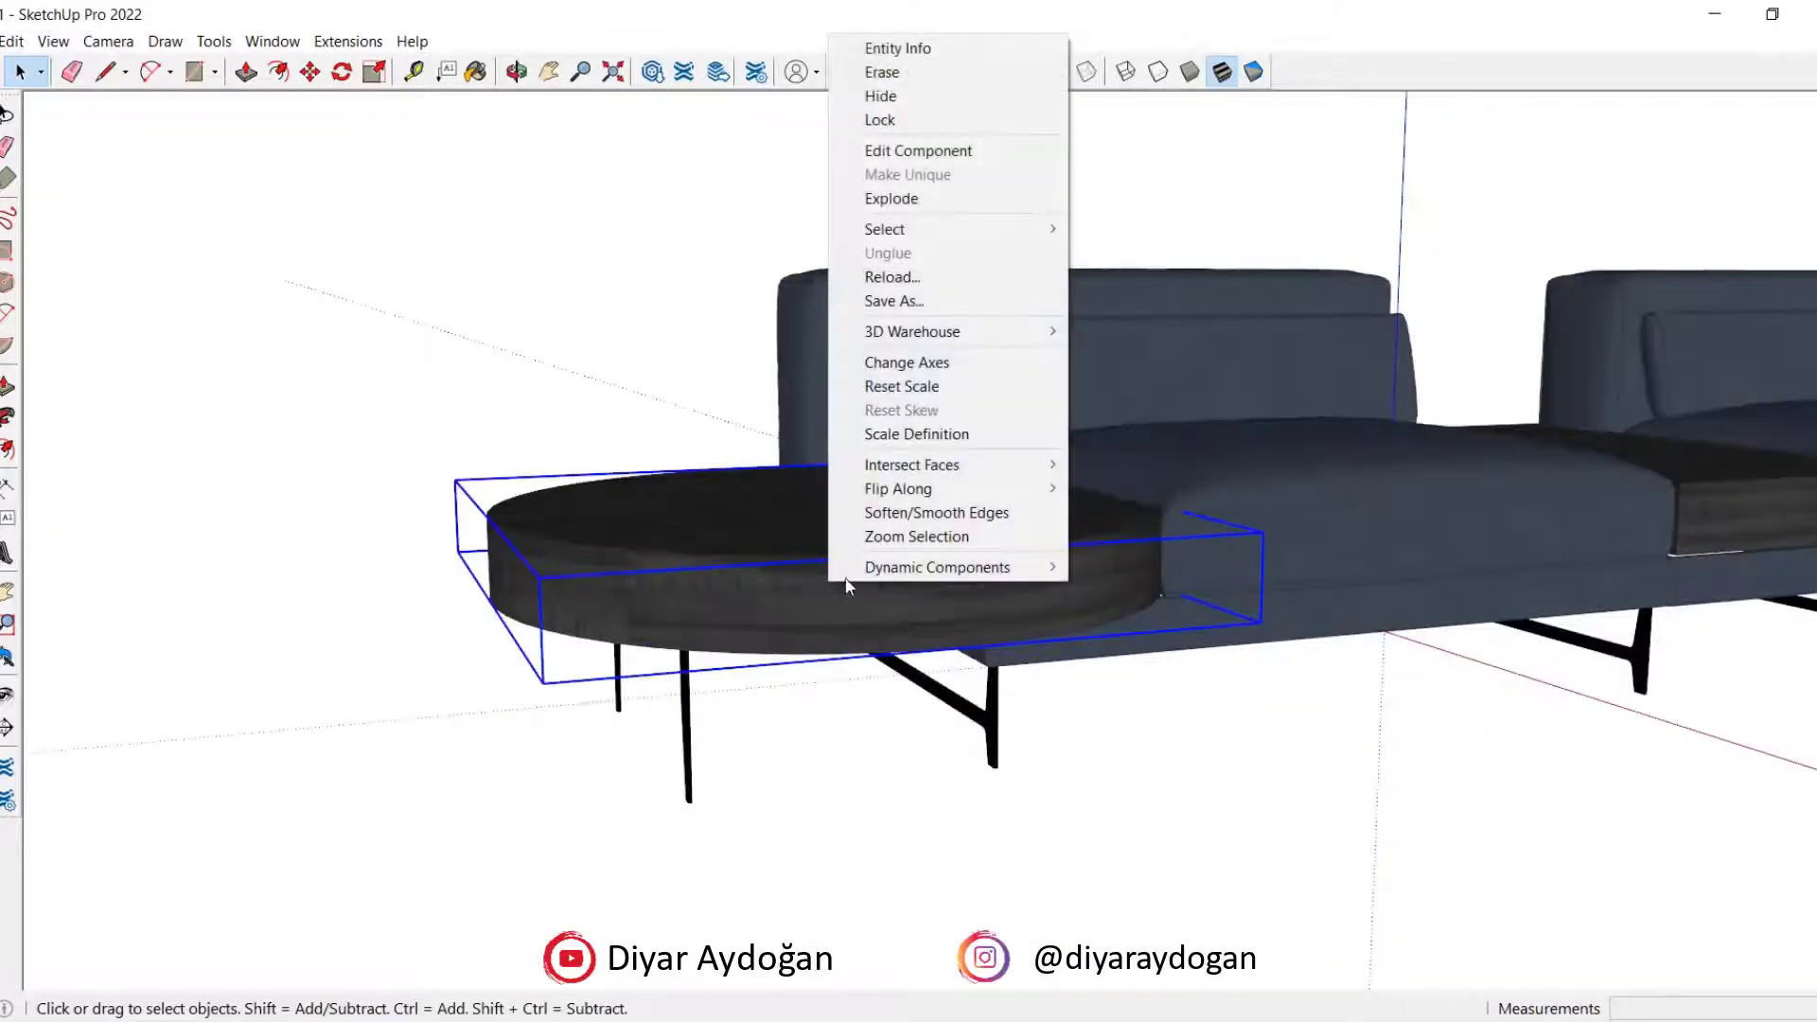
{"action": "left_click", "coordinate": [894, 198]}
Step: Turn the round tabletop's loose geometry into a single component
{"action": "right_click", "coordinate": [816, 526]}
{"action": "left_click", "coordinate": [915, 691]}
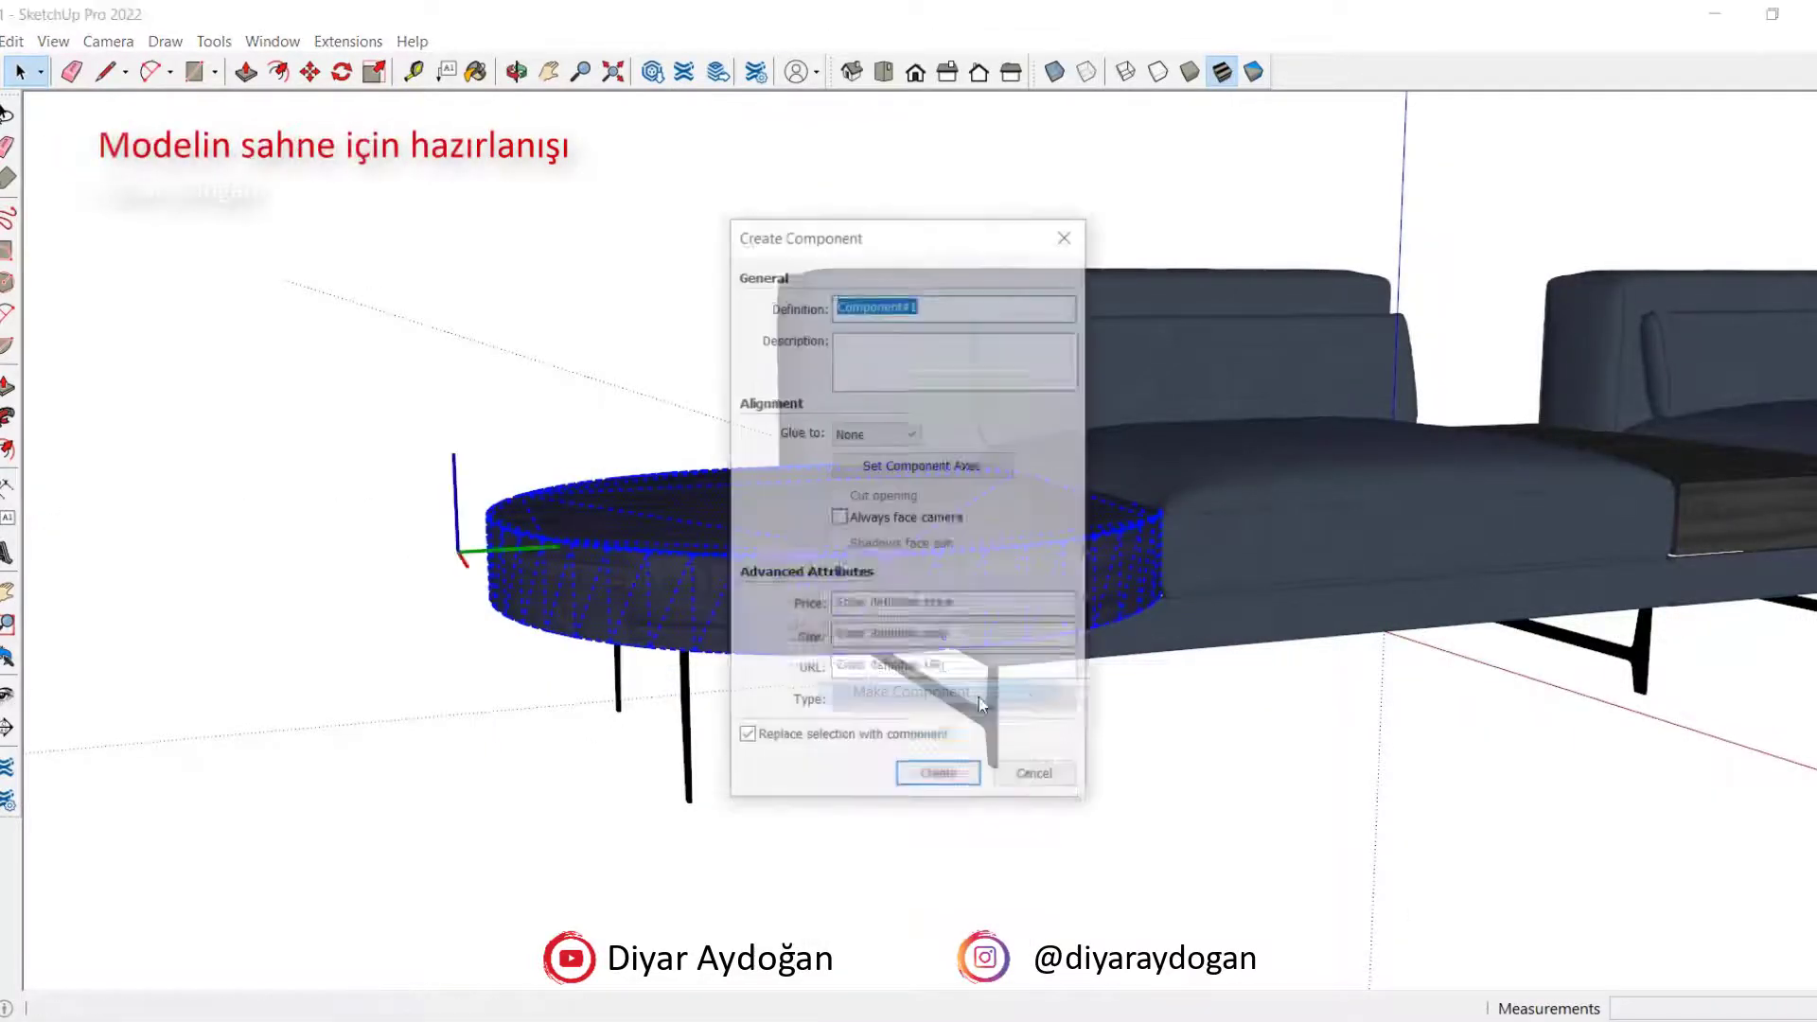
{"action": "left_click", "coordinate": [937, 770]}
Step: Explode the group and the nested component of one leg under the round tabletop
{"action": "middle_click_drag", "start_coordinate": [937, 771], "coordinate": [670, 608]}
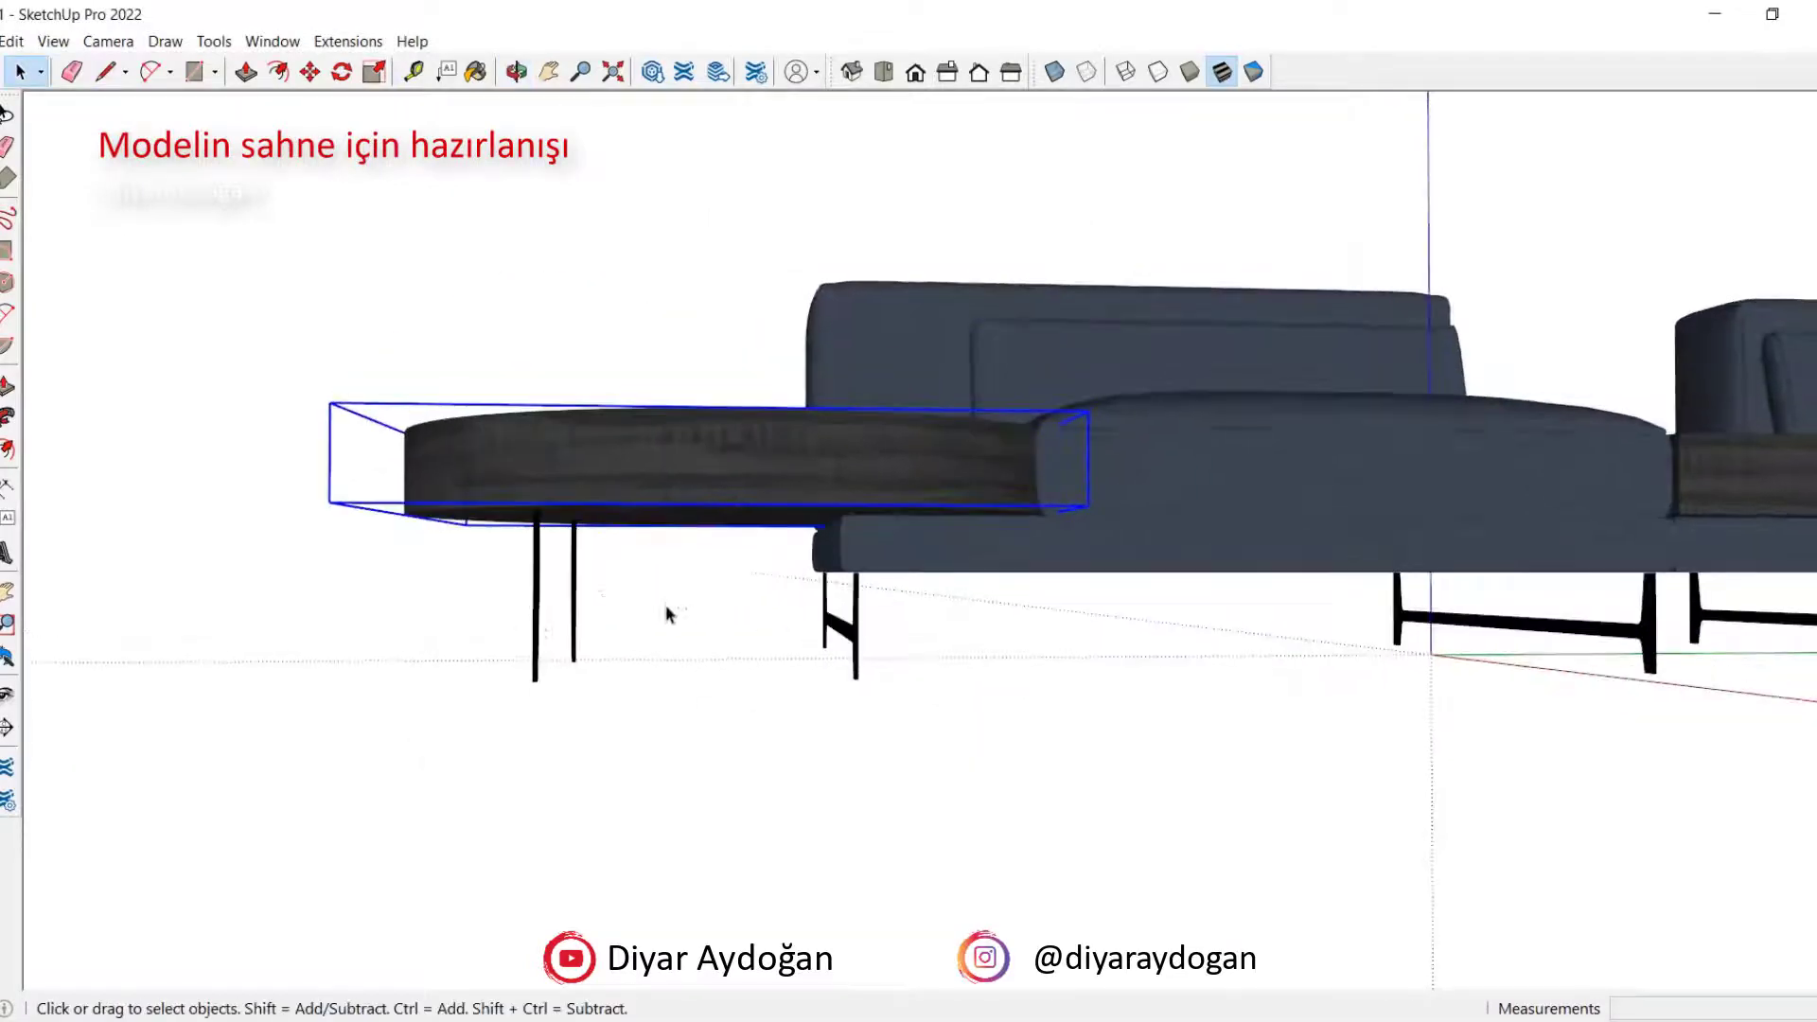
{"action": "left_click", "coordinate": [530, 627]}
{"action": "middle_click_drag", "start_coordinate": [536, 597], "coordinate": [1245, 681]}
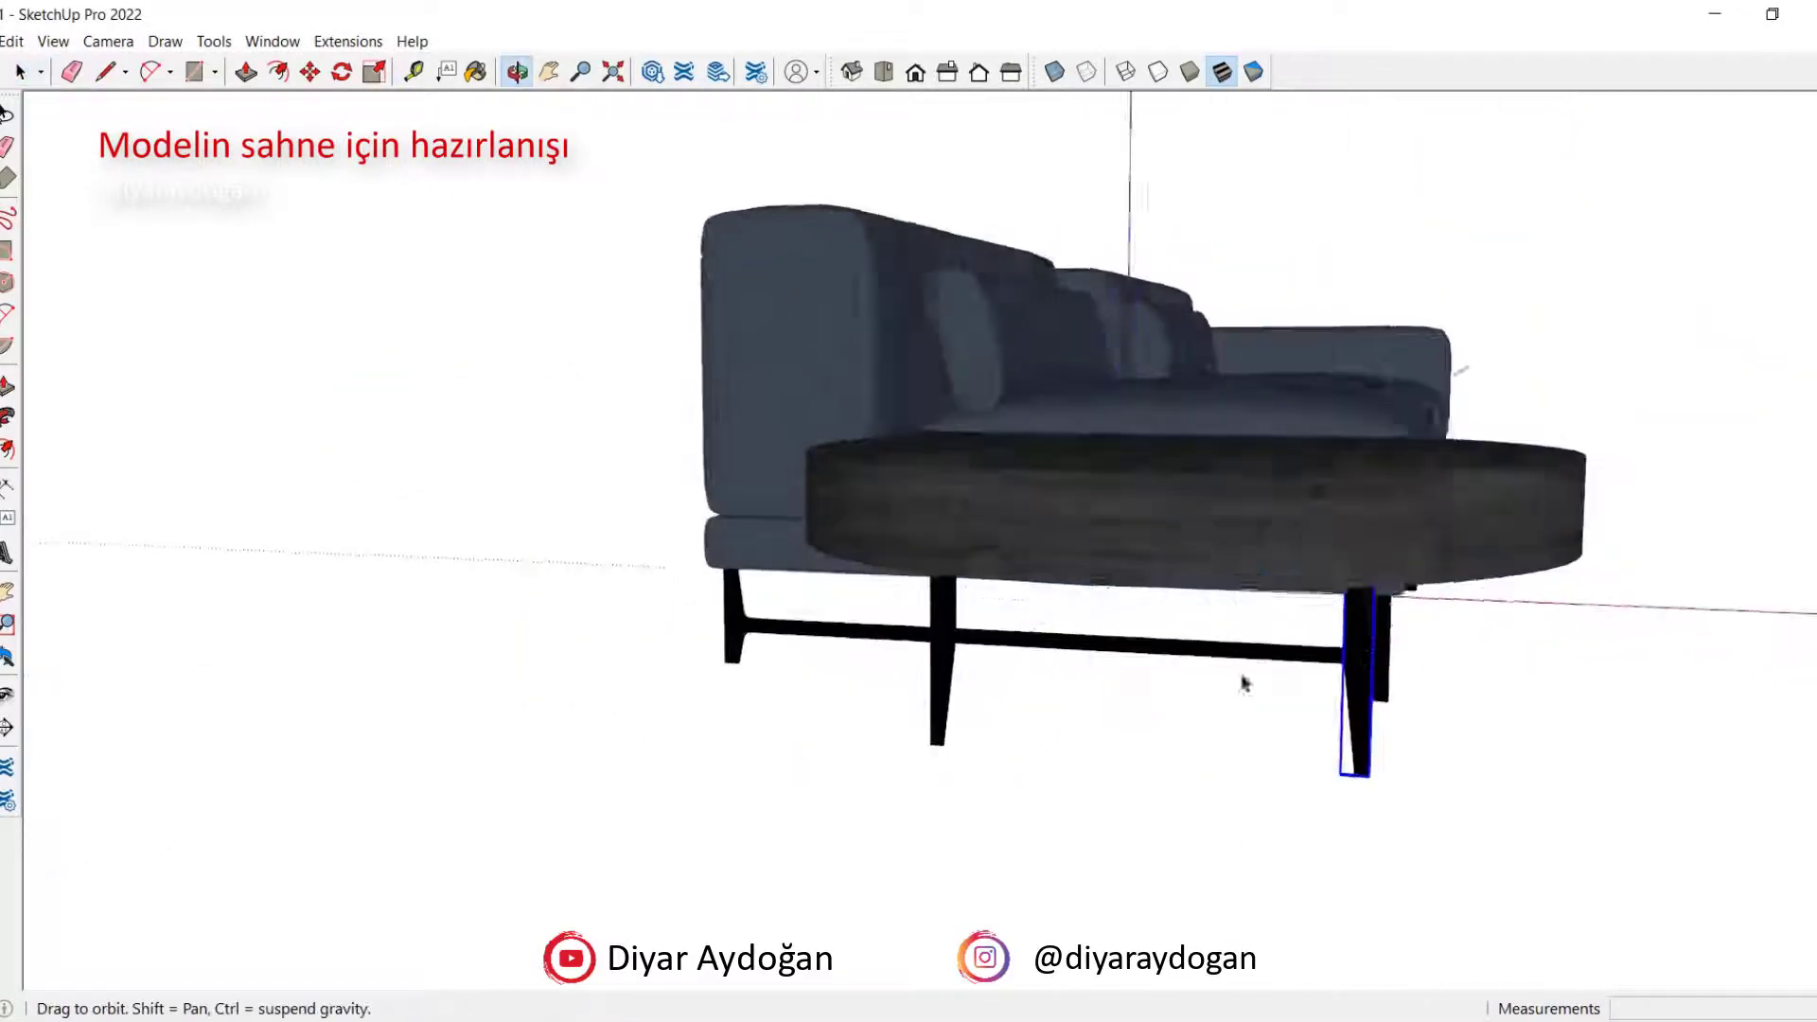
{"action": "scroll", "coordinate": [1356, 757], "scroll_direction": "up", "scroll_amount": 3}
{"action": "middle_click_drag", "start_coordinate": [1356, 626], "coordinate": [831, 792]}
{"action": "right_click", "coordinate": [832, 792]}
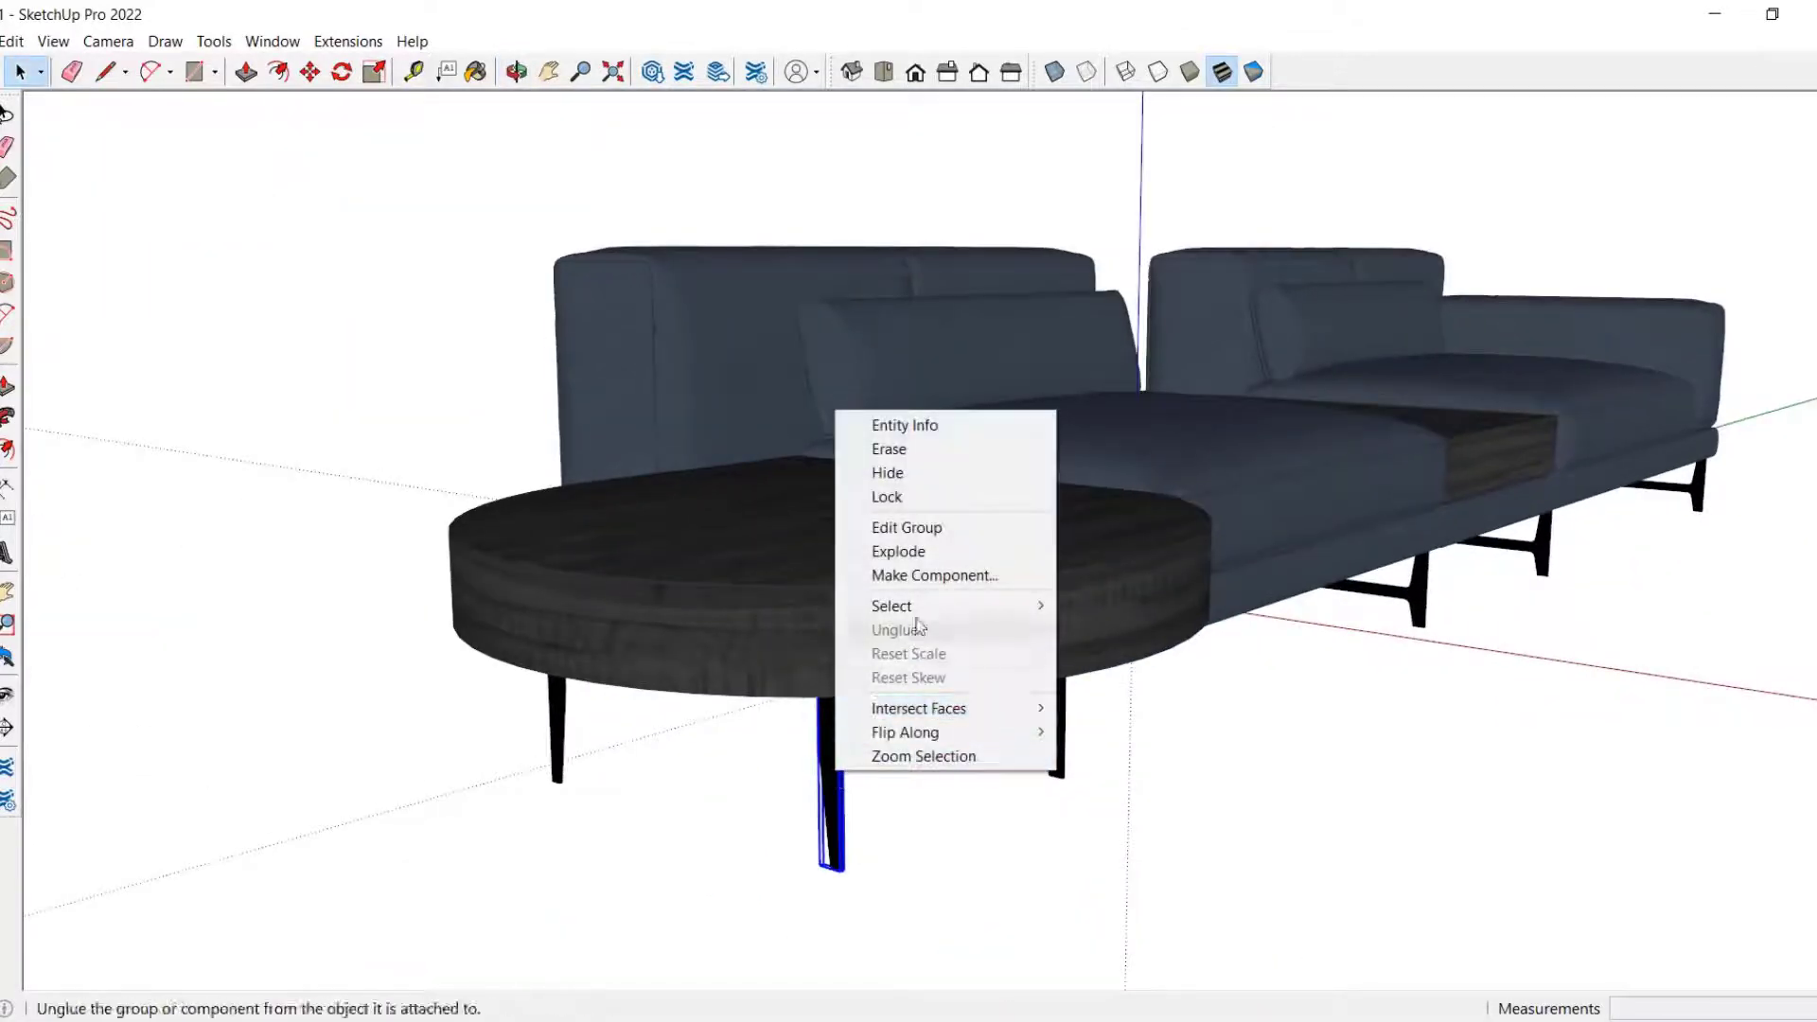
{"action": "left_click", "coordinate": [939, 551]}
{"action": "right_click", "coordinate": [823, 751]}
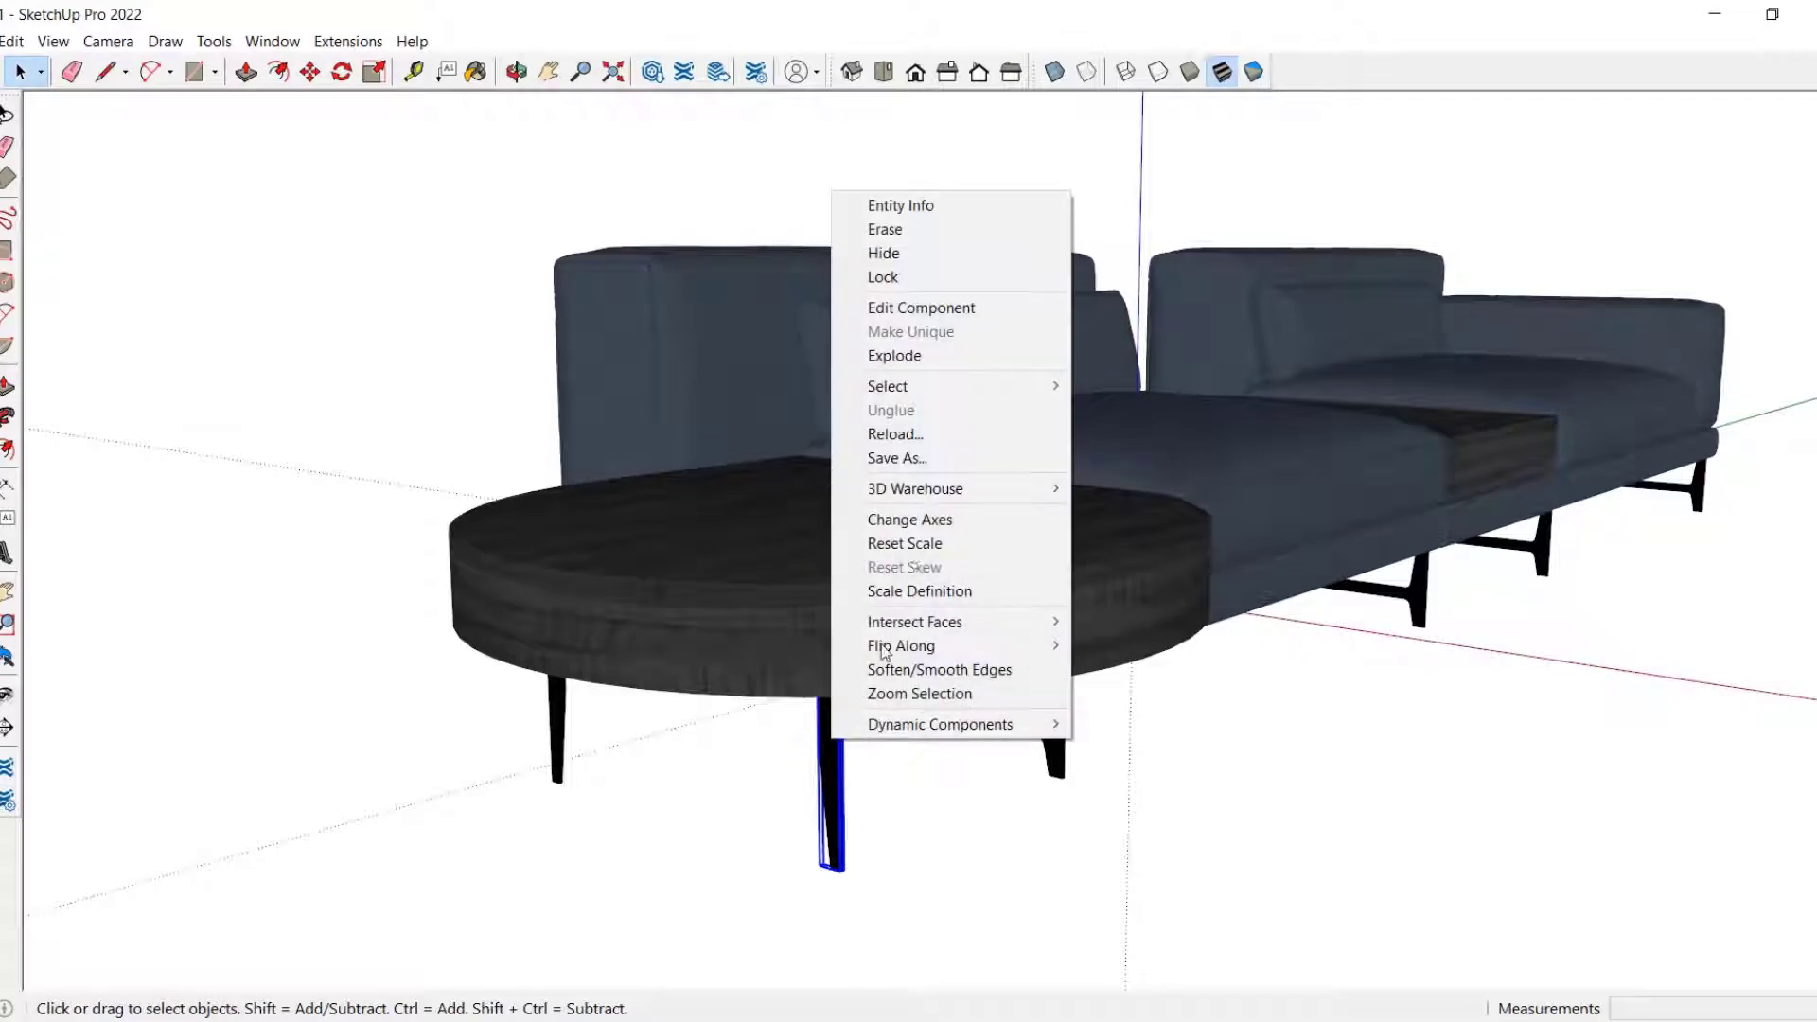
{"action": "left_click", "coordinate": [933, 353]}
Step: Make the exploded table leg's geometry into a new component
{"action": "scroll", "coordinate": [856, 747], "scroll_direction": "up", "scroll_amount": 3}
{"action": "key", "text": "g"}
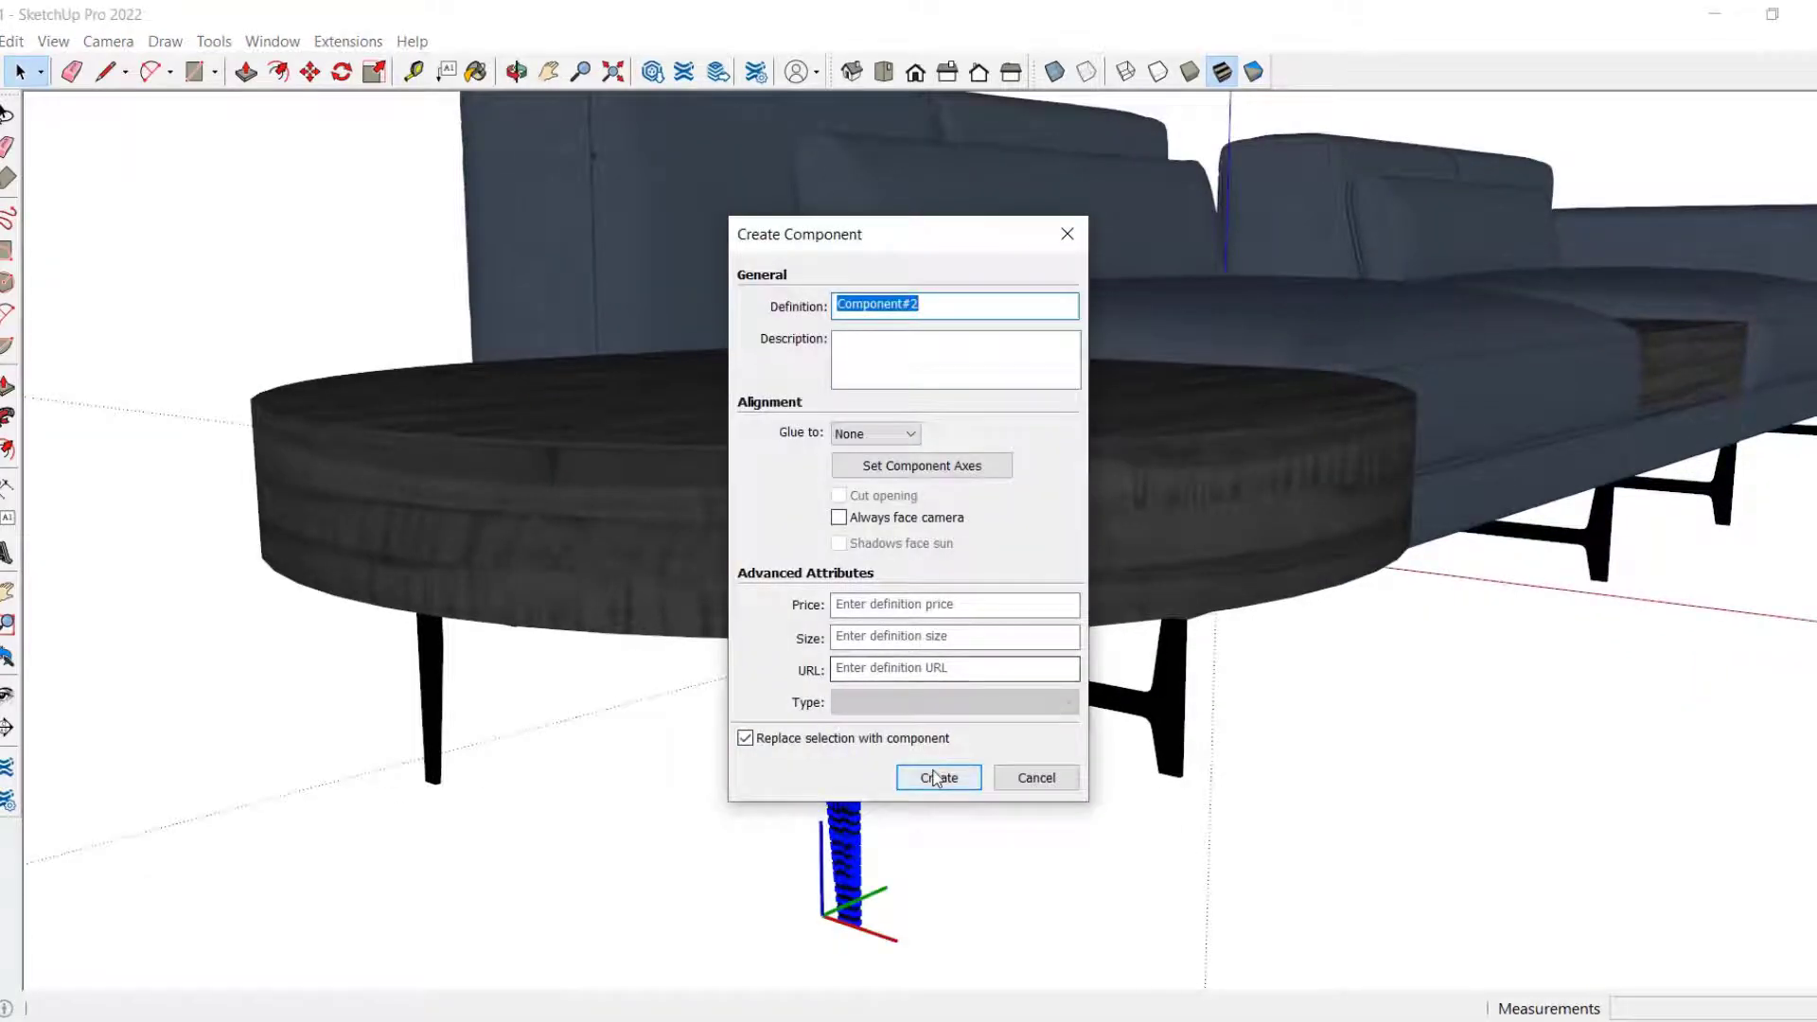
{"action": "left_click", "coordinate": [937, 778]}
Step: Delete the other leg under the round tabletop and select the rebuilt one
{"action": "middle_click_drag", "start_coordinate": [936, 778], "coordinate": [832, 751]}
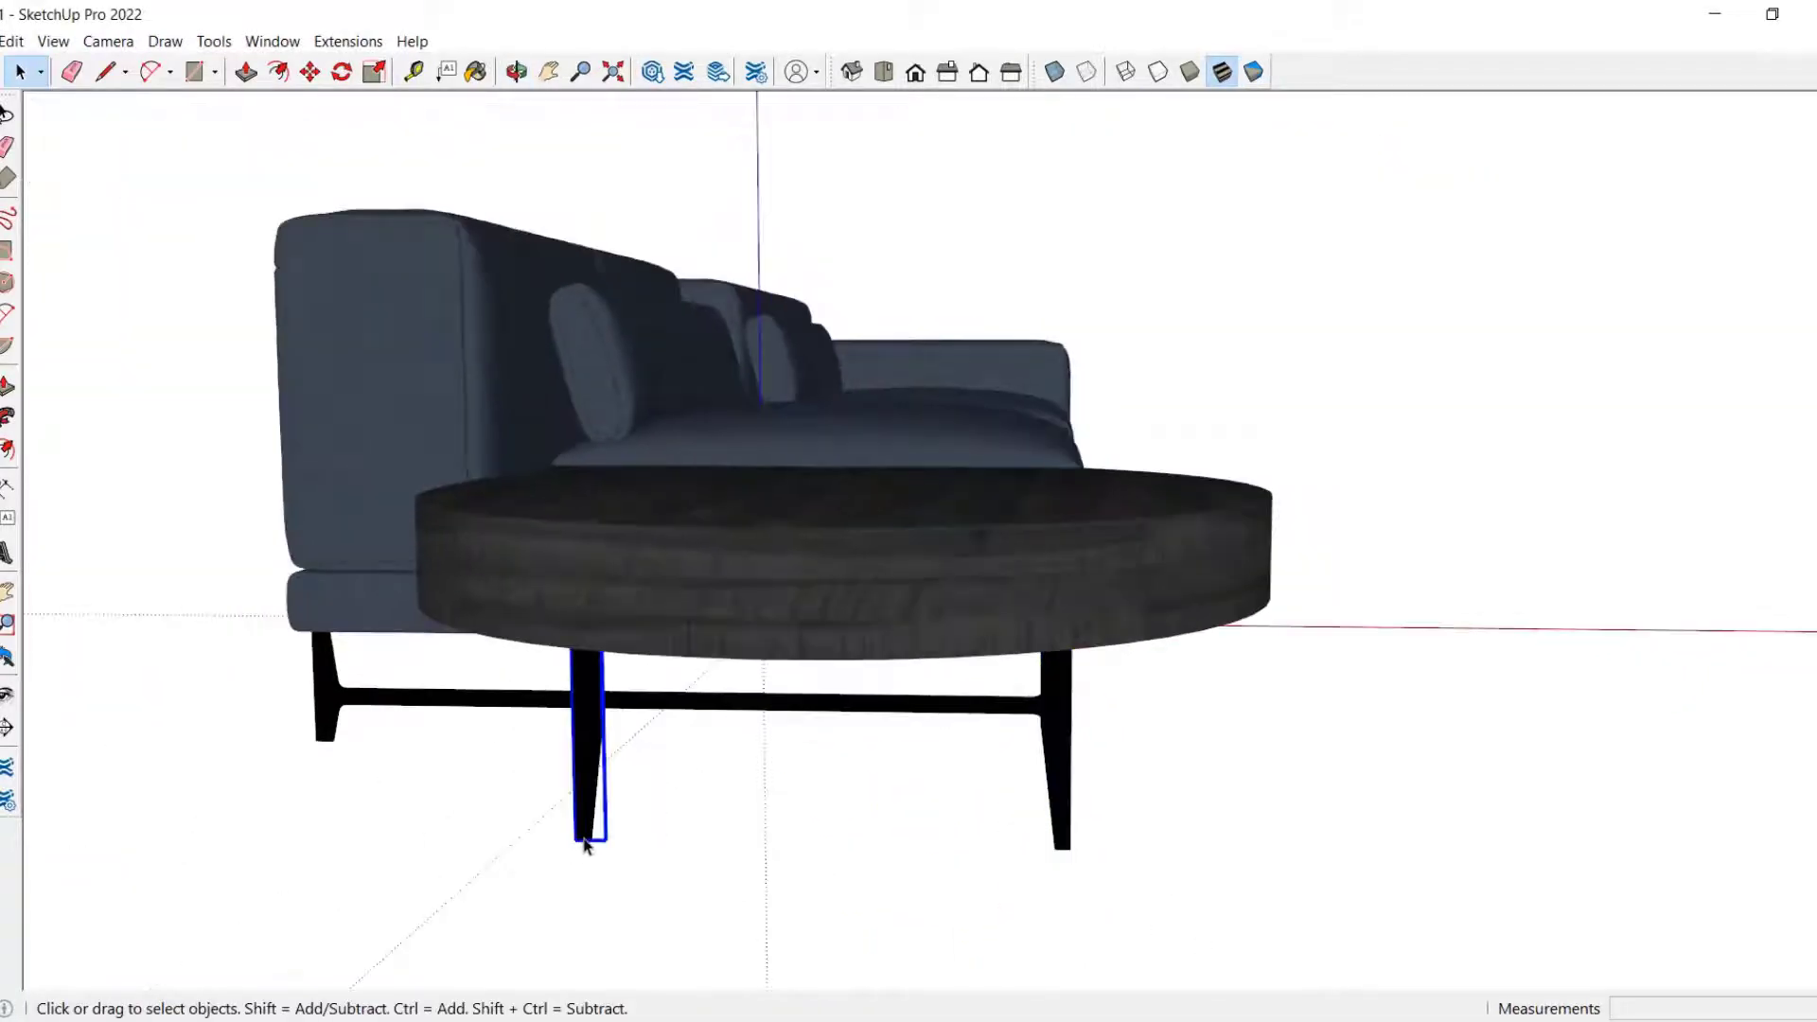
{"action": "key", "text": "Delete"}
{"action": "left_click_drag", "start_coordinate": [1036, 876], "coordinate": [1030, 873]}
Step: Copy the rebuilt leg about 567 mm across to the opposite side of the round tabletop and flip the copy
{"action": "middle_click_drag", "start_coordinate": [1051, 865], "coordinate": [1093, 899]}
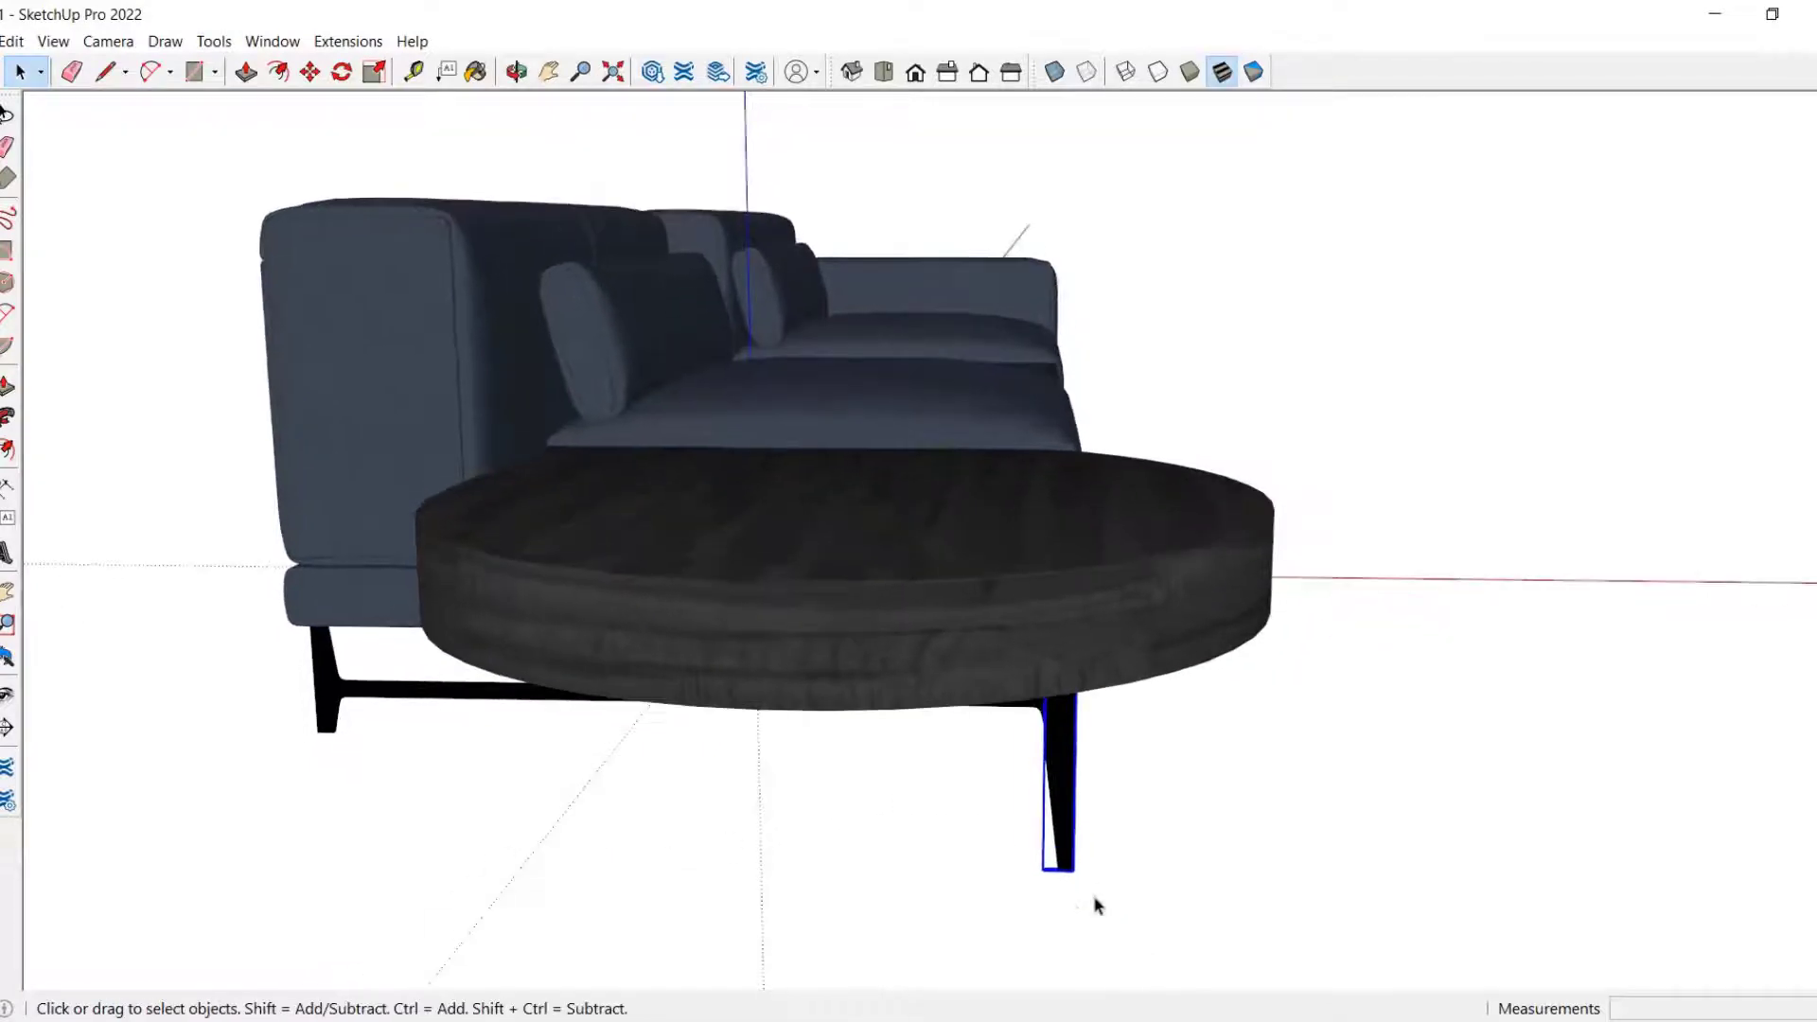
{"action": "key", "text": "m"}
{"action": "left_click", "coordinate": [1075, 904]}
{"action": "key", "text": "ctrl"}
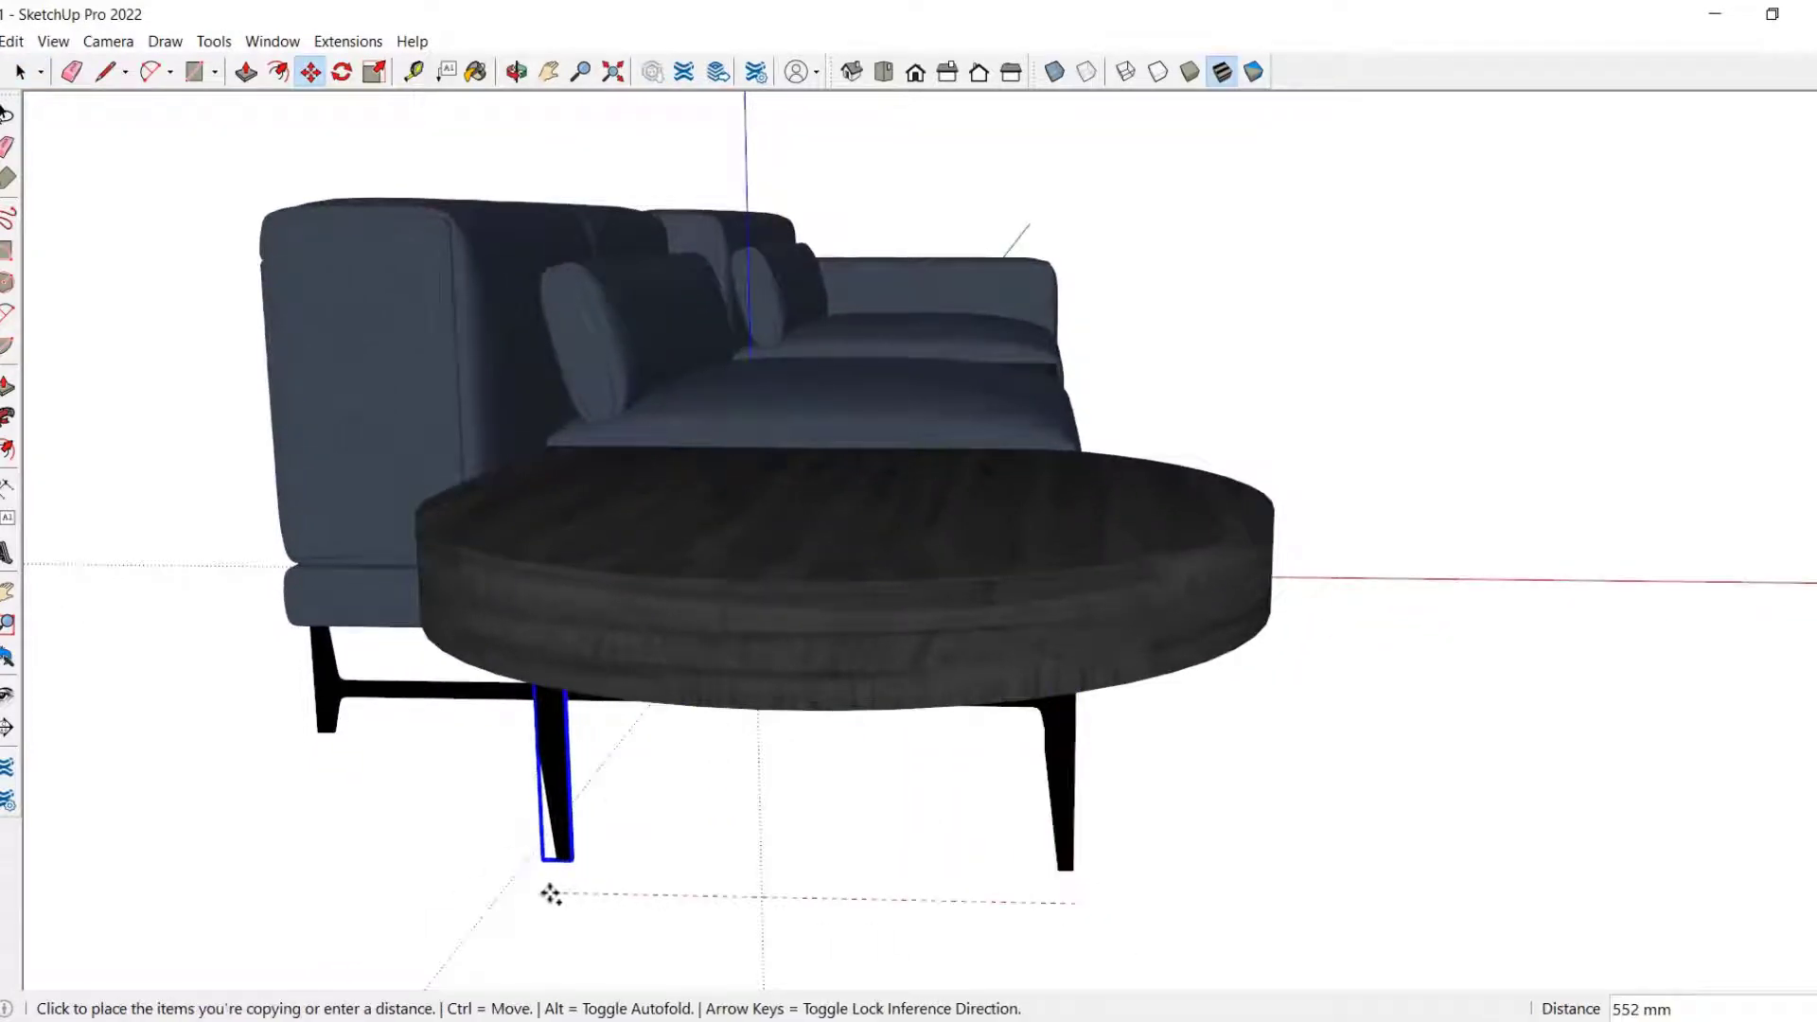
{"action": "left_click", "coordinate": [538, 893]}
{"action": "right_click", "coordinate": [537, 763]}
{"action": "mouse_move", "coordinate": [626, 667]}
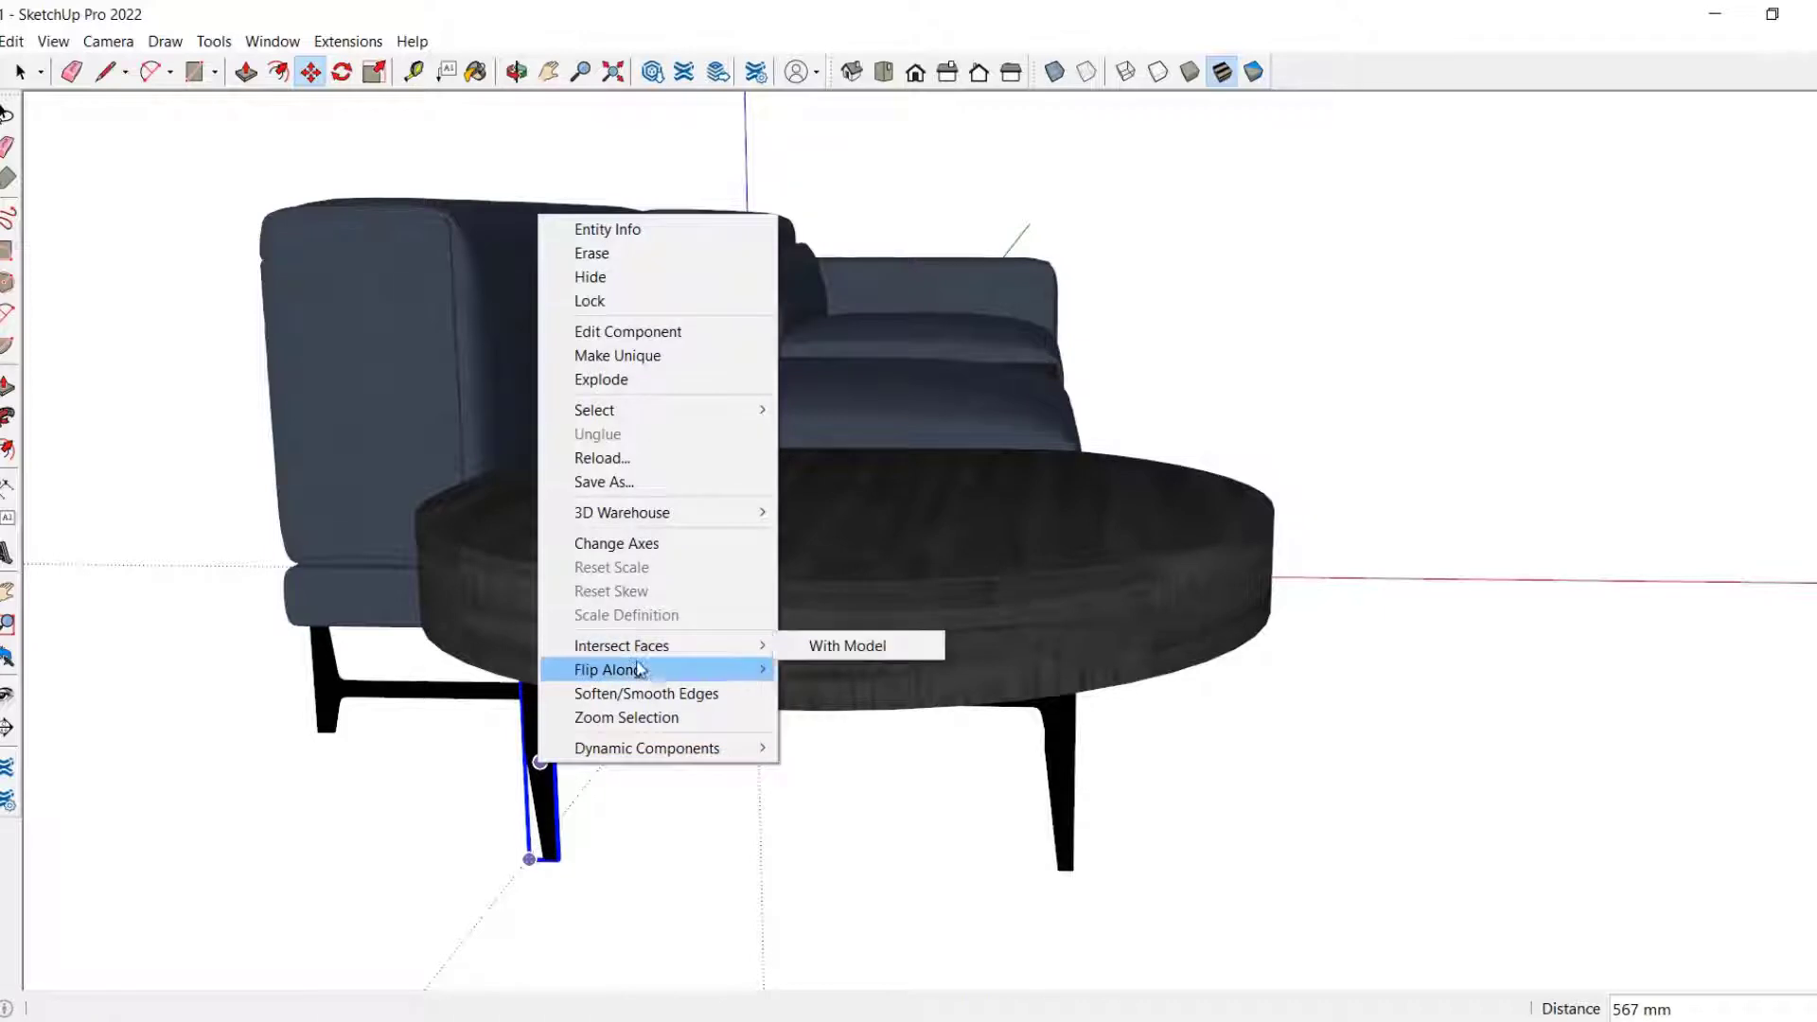
{"action": "left_click", "coordinate": [908, 677]}
Step: Explode the group and nested component of the sofa's leg frame nearest the round table
{"action": "middle_click_drag", "start_coordinate": [922, 674], "coordinate": [882, 625]}
{"action": "key", "text": "space"}
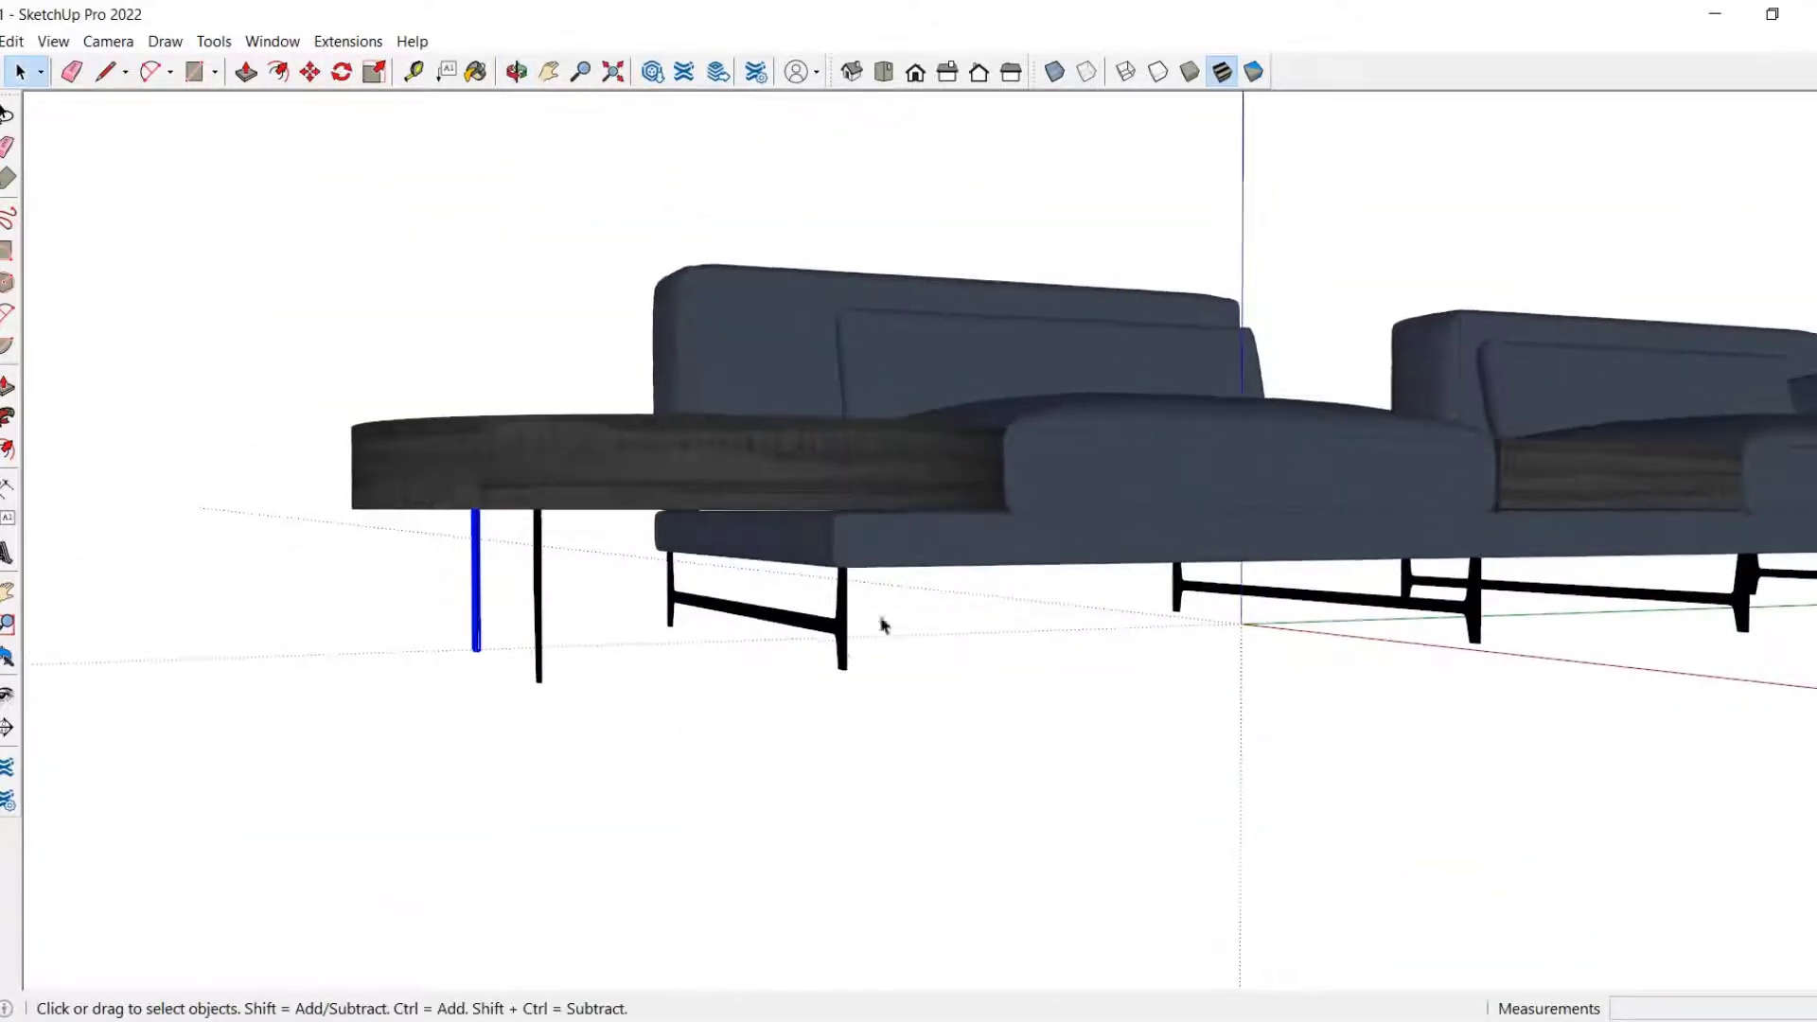
{"action": "right_click", "coordinate": [831, 636]}
{"action": "left_click", "coordinate": [908, 771]}
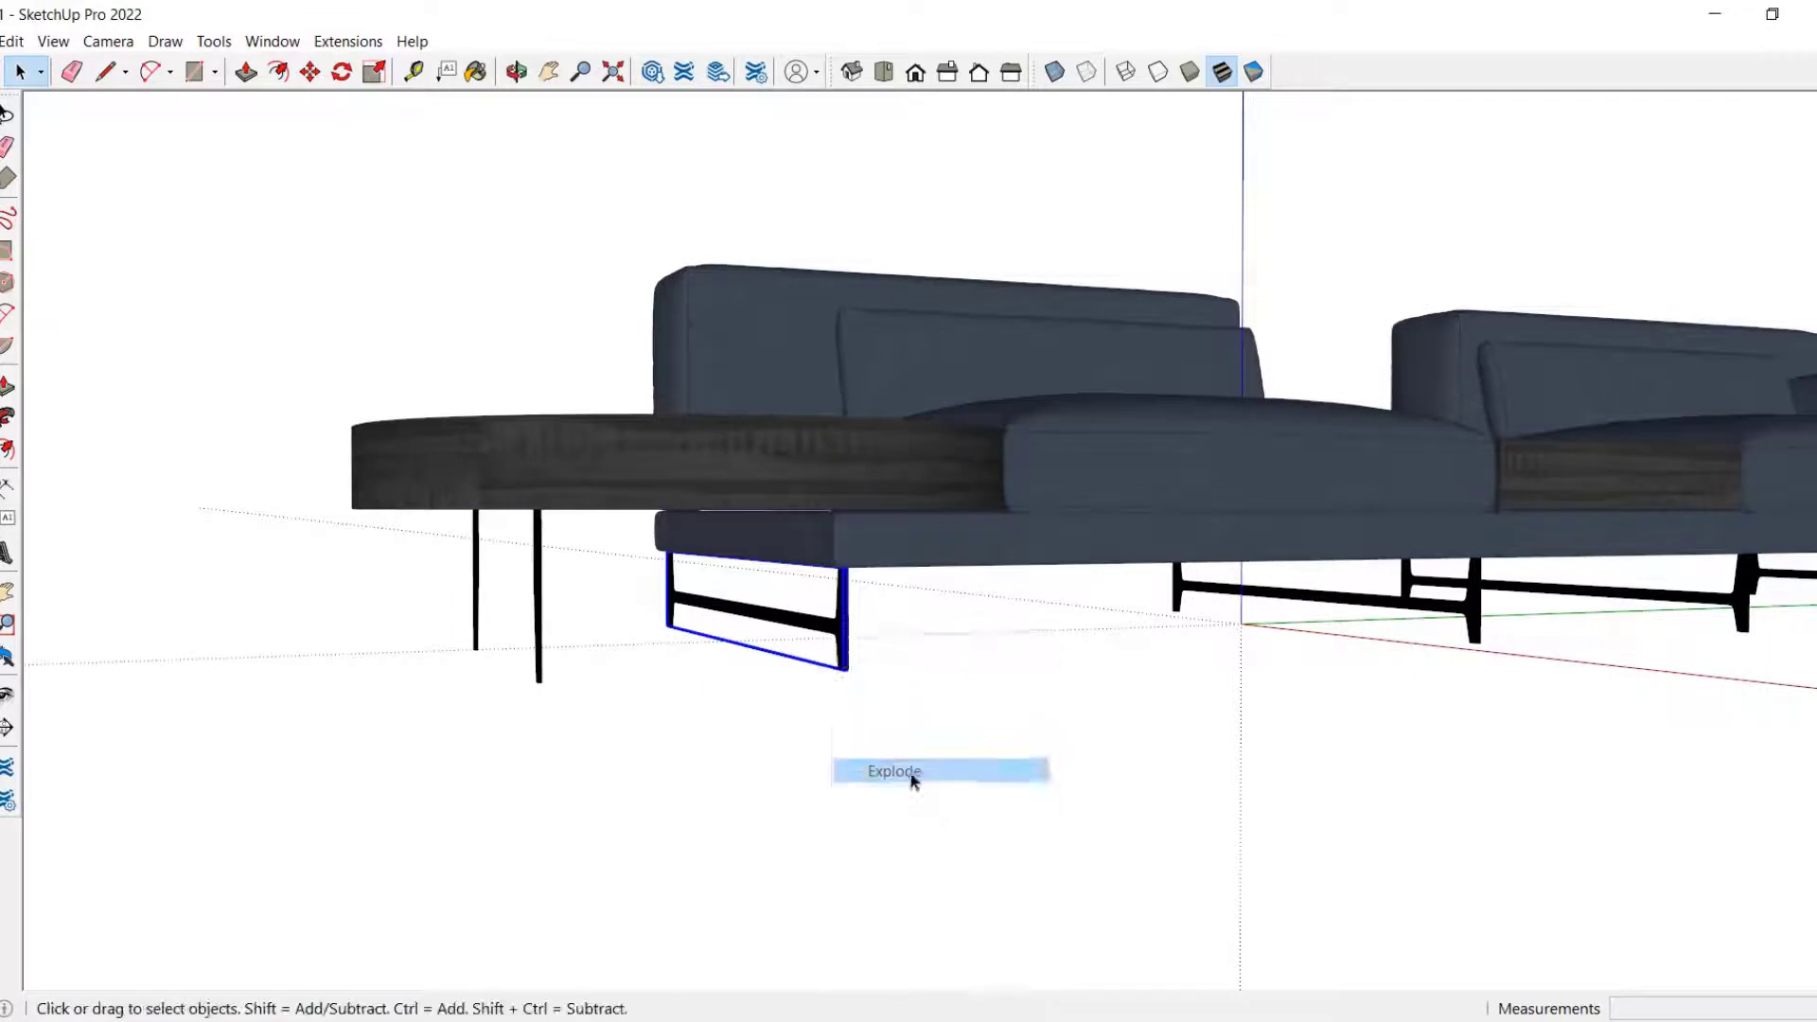
{"action": "right_click", "coordinate": [826, 638]}
{"action": "left_click", "coordinate": [888, 244]}
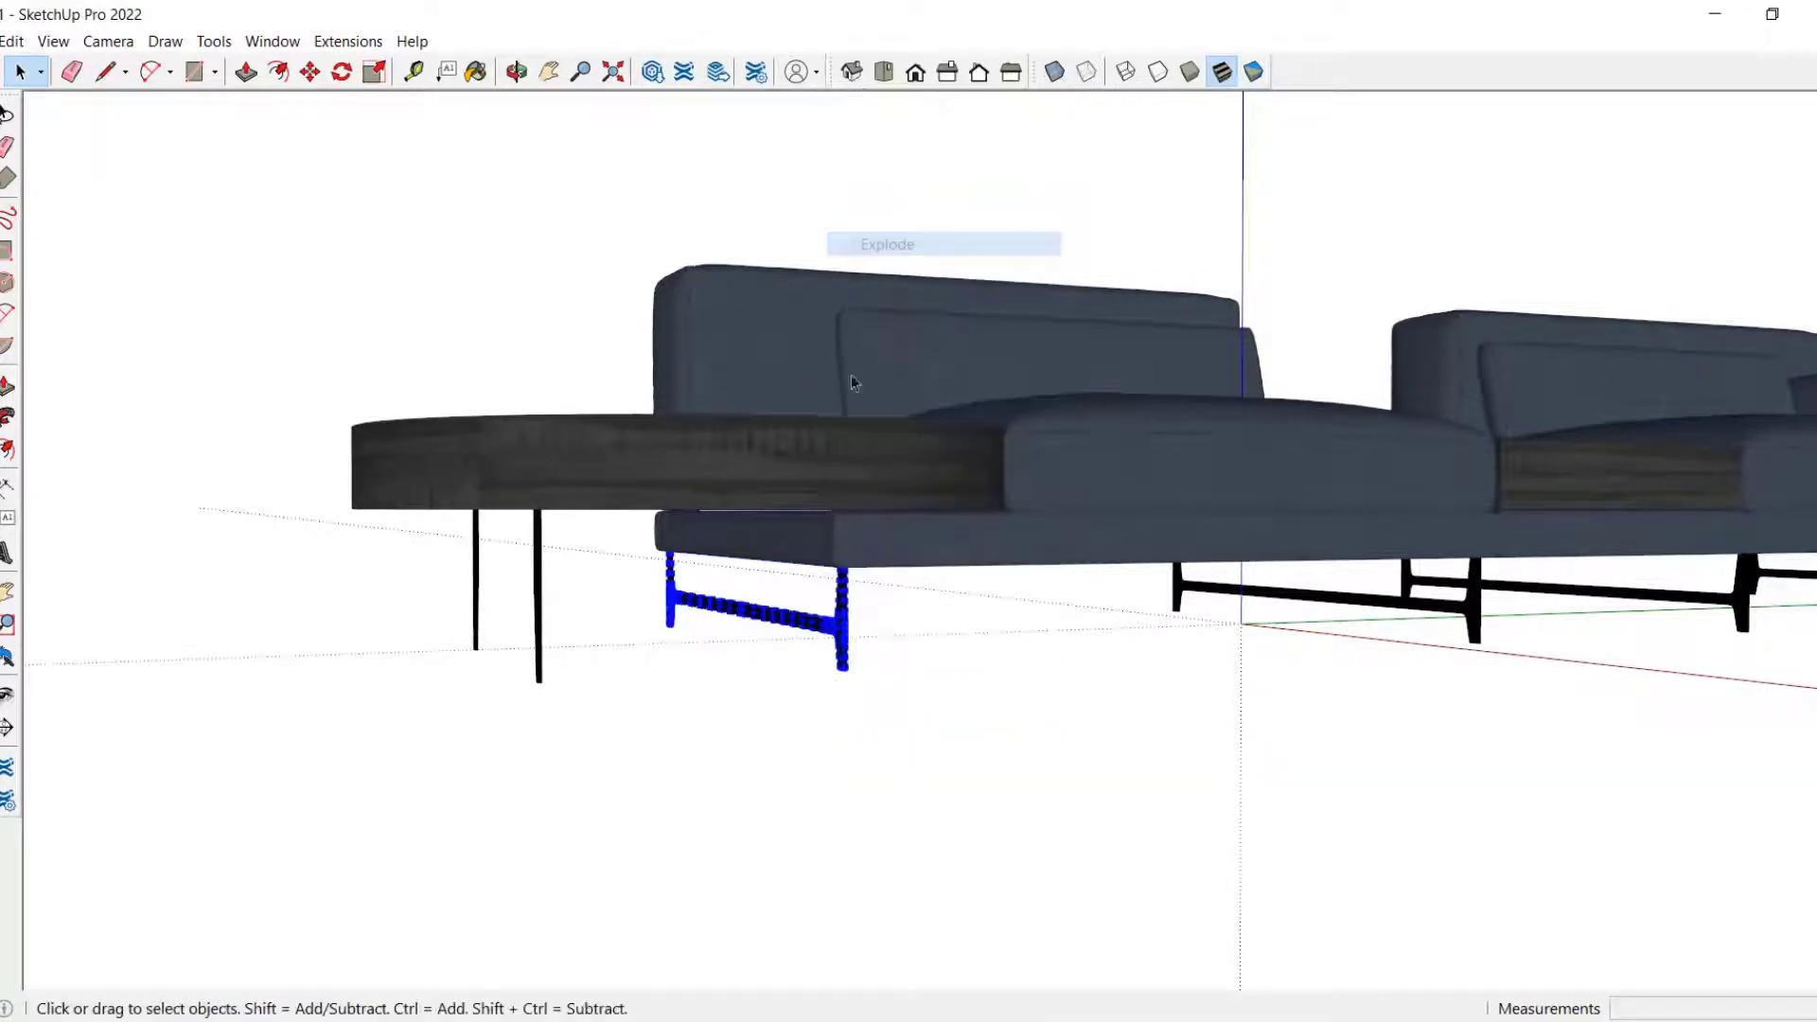
Step: Make the exploded sofa leg frame into a single component
{"action": "scroll", "coordinate": [832, 530], "scroll_direction": "up", "scroll_amount": 2}
{"action": "key", "text": "g"}
{"action": "left_click", "coordinate": [954, 785]}
Step: Remove the other leg frames under the sofa, keeping only the one nearest the round table
{"action": "middle_click_drag", "start_coordinate": [1202, 727], "coordinate": [946, 705]}
{"action": "scroll", "coordinate": [1302, 596], "scroll_direction": "down", "scroll_amount": 4}
{"action": "scroll", "coordinate": [1462, 662], "scroll_direction": "up", "scroll_amount": 2}
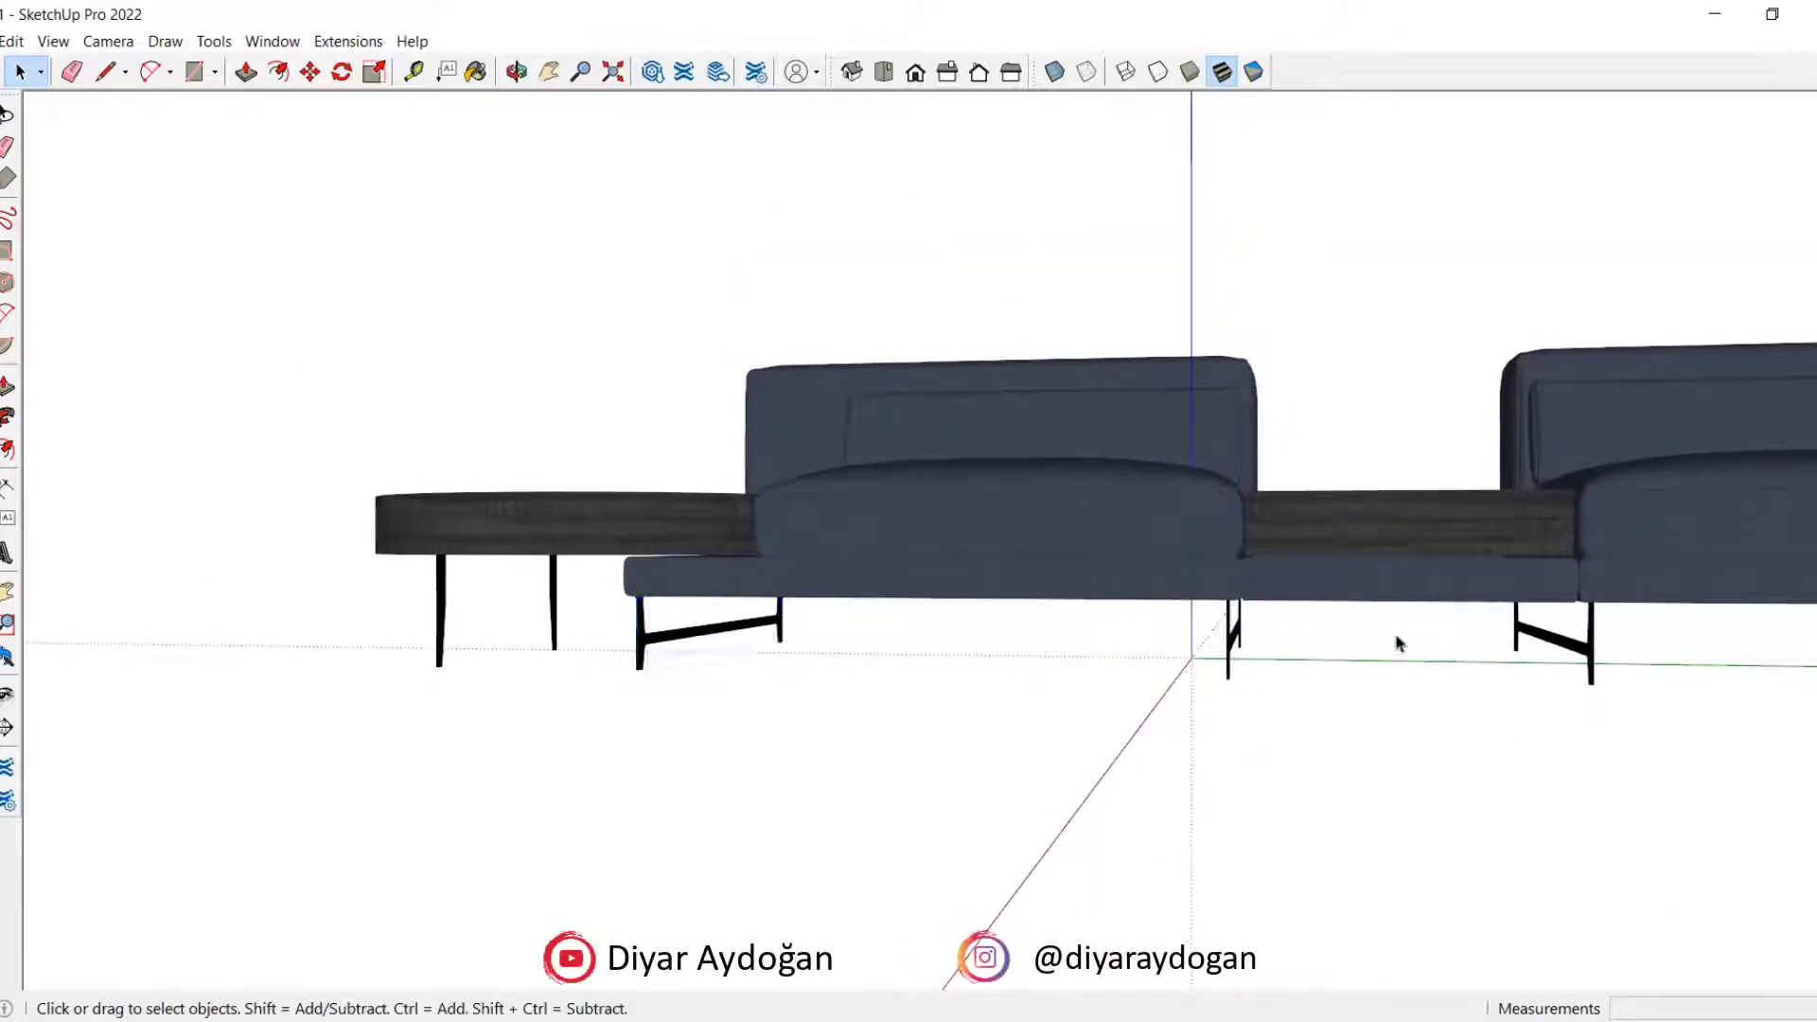
{"action": "scroll", "coordinate": [1073, 694], "scroll_direction": "down", "scroll_amount": 4}
{"action": "mouse_move", "coordinate": [1320, 653]}
{"action": "middle_mouse_down"}
{"action": "mouse_move", "coordinate": [1371, 649]}
{"action": "mouse_move", "coordinate": [1391, 669]}
{"action": "mouse_move", "coordinate": [1306, 681]}
{"action": "middle_mouse_up"}
{"action": "scroll", "coordinate": [1391, 669], "scroll_direction": "up", "scroll_amount": 3}
{"action": "scroll", "coordinate": [1306, 681], "scroll_direction": "down", "scroll_amount": 1}
{"action": "left_click_drag", "start_coordinate": [1352, 630], "coordinate": [1046, 692]}
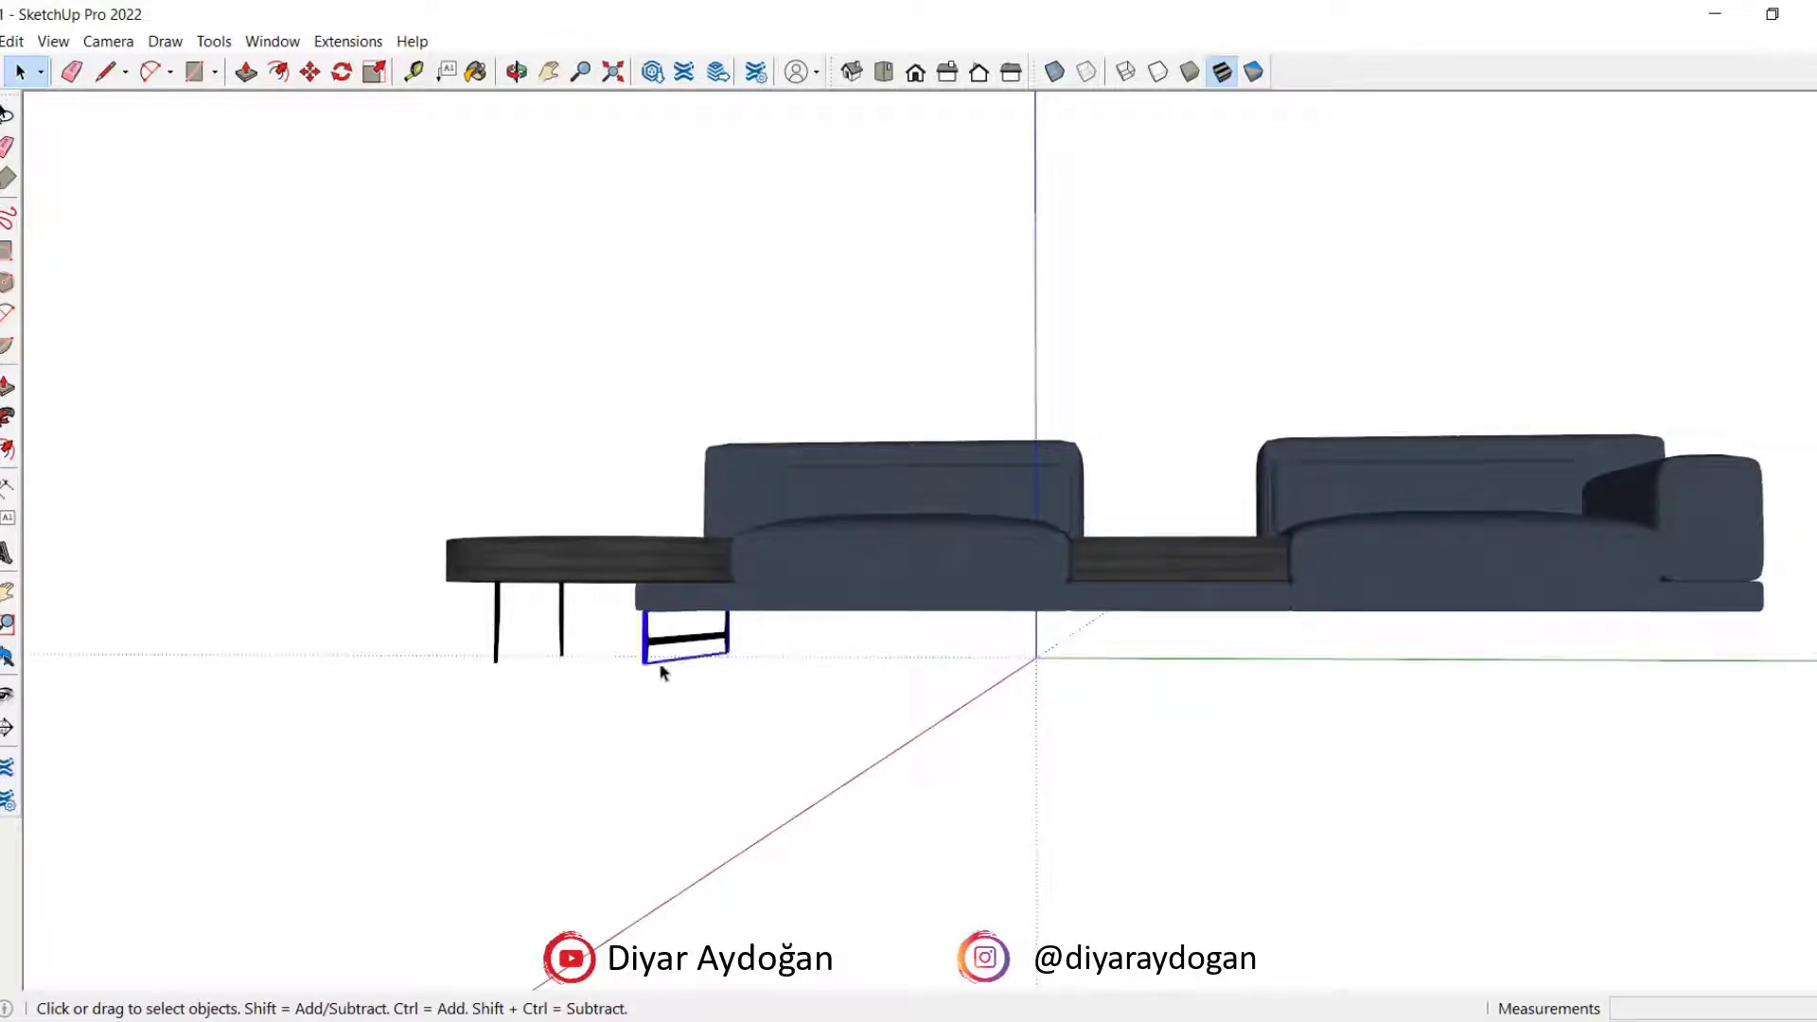
Step: Copy the leg frame to the near end of the wooden middle section, and copy it again about 560 mm further along
{"action": "key", "text": "m"}
{"action": "left_click", "coordinate": [659, 703]}
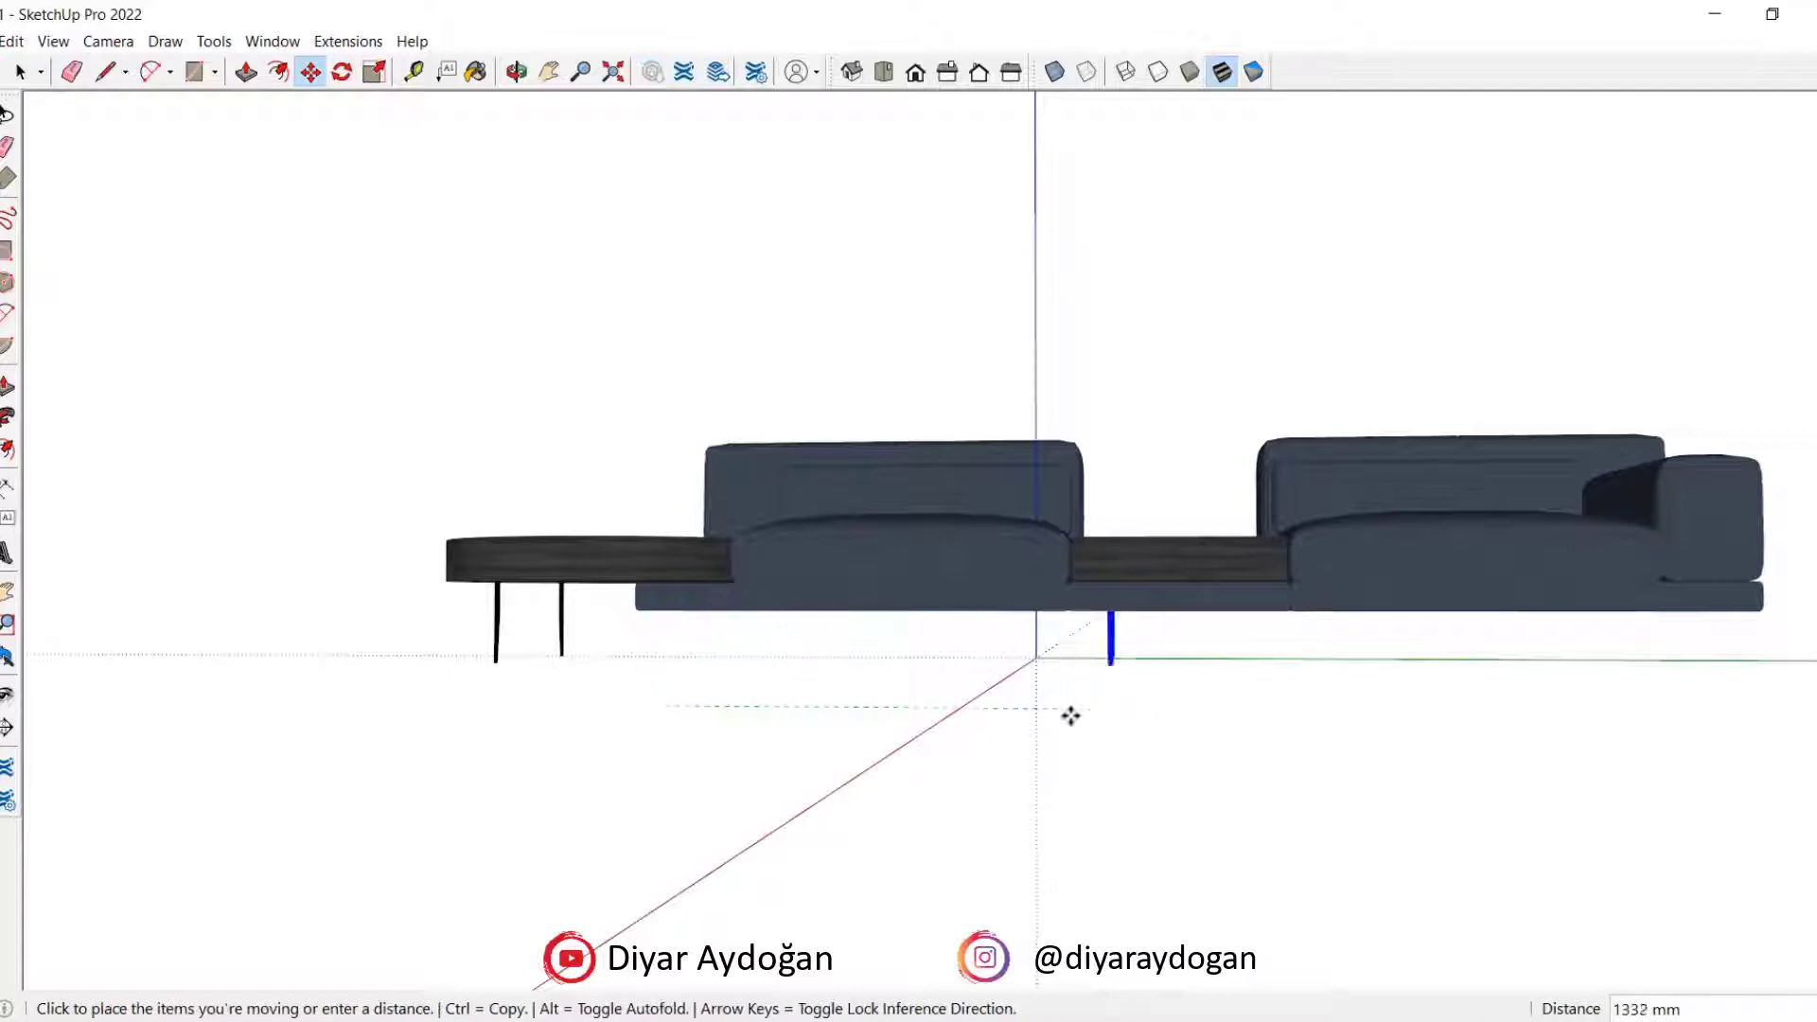
{"action": "key", "text": "ctrl"}
{"action": "left_click", "coordinate": [1052, 715]}
{"action": "key", "text": "ctrl"}
{"action": "left_click", "coordinate": [1068, 714]}
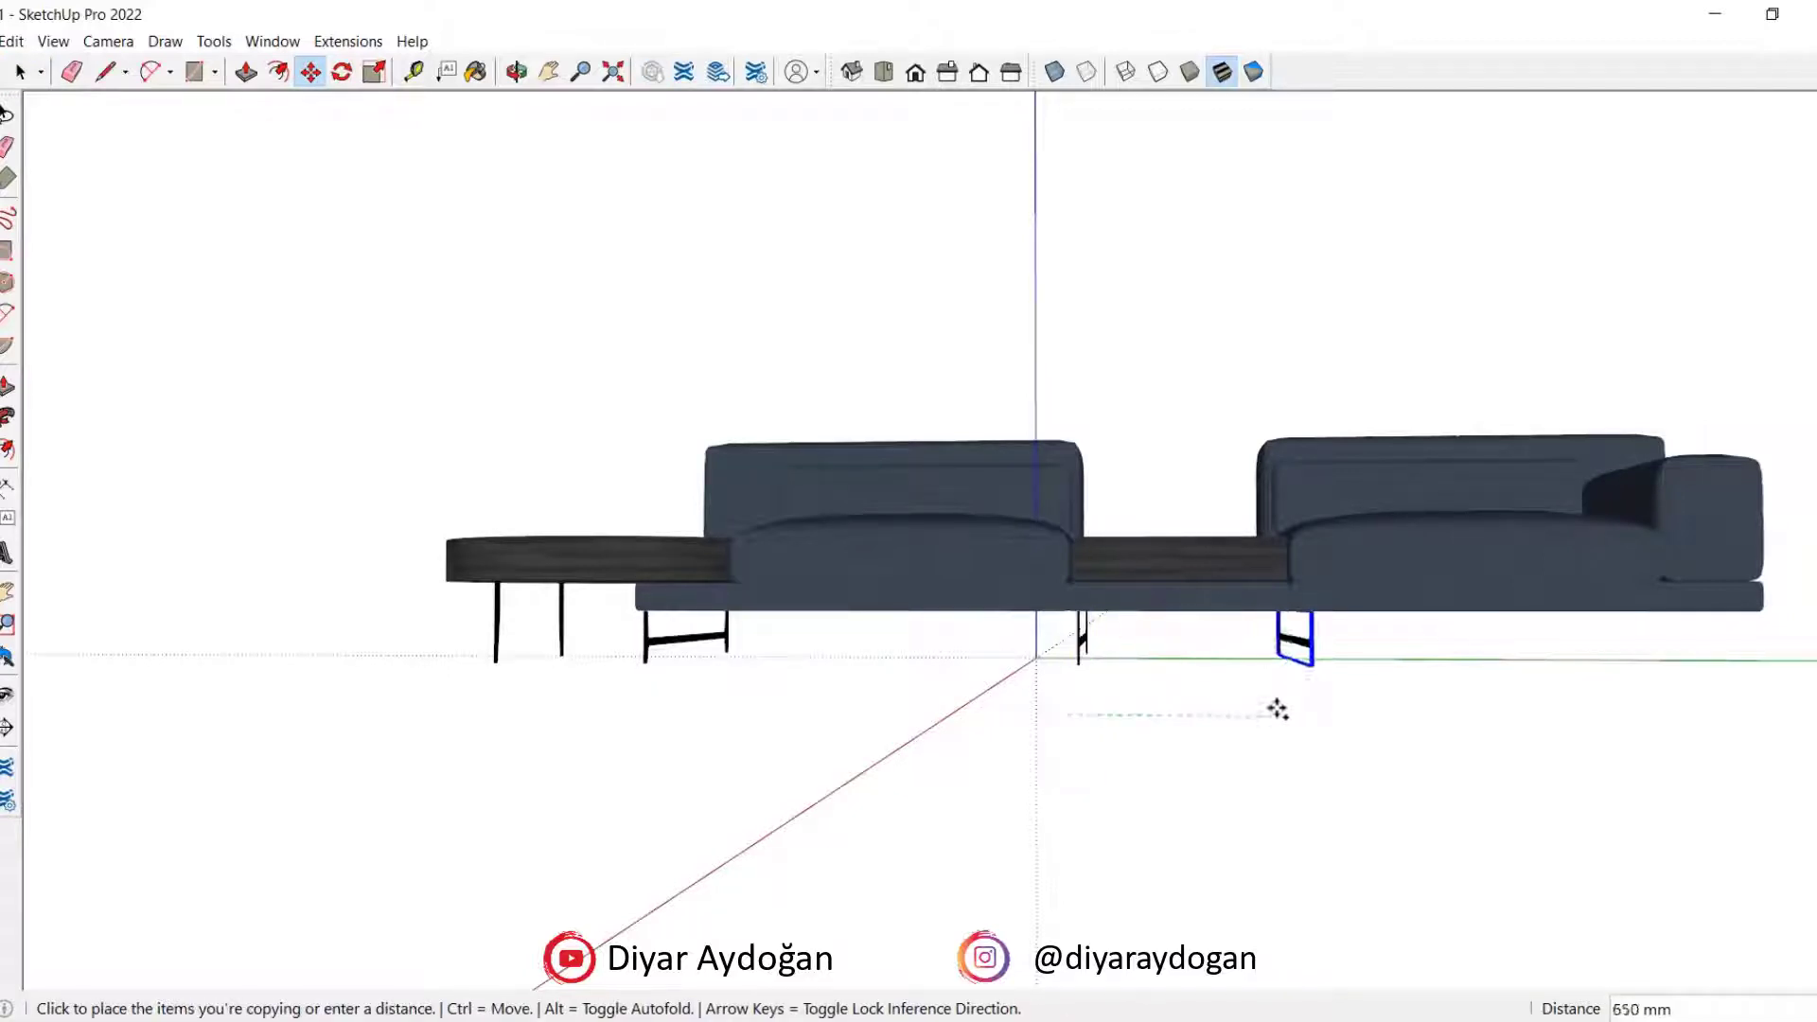
{"action": "left_click", "coordinate": [1247, 723]}
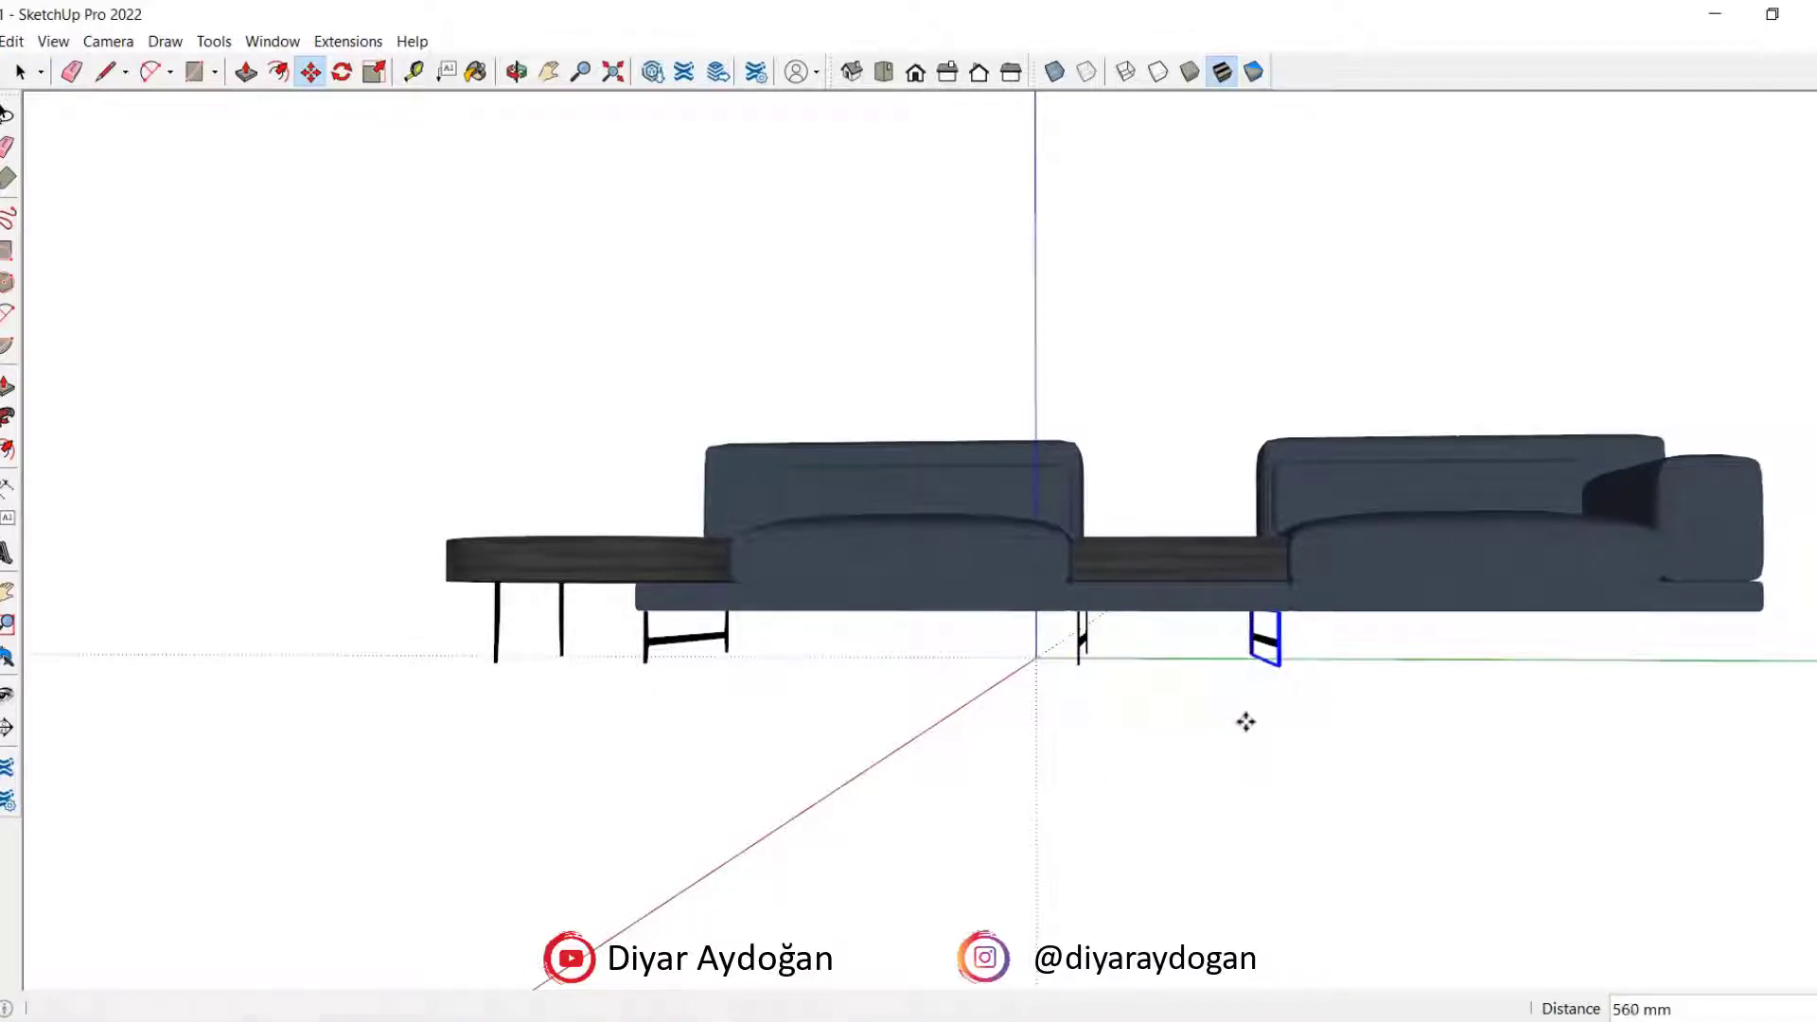
Step: Copy the leg frame to the armrest end of the sofa and shift that copy about 37 mm inward
{"action": "left_click", "coordinate": [1298, 704]}
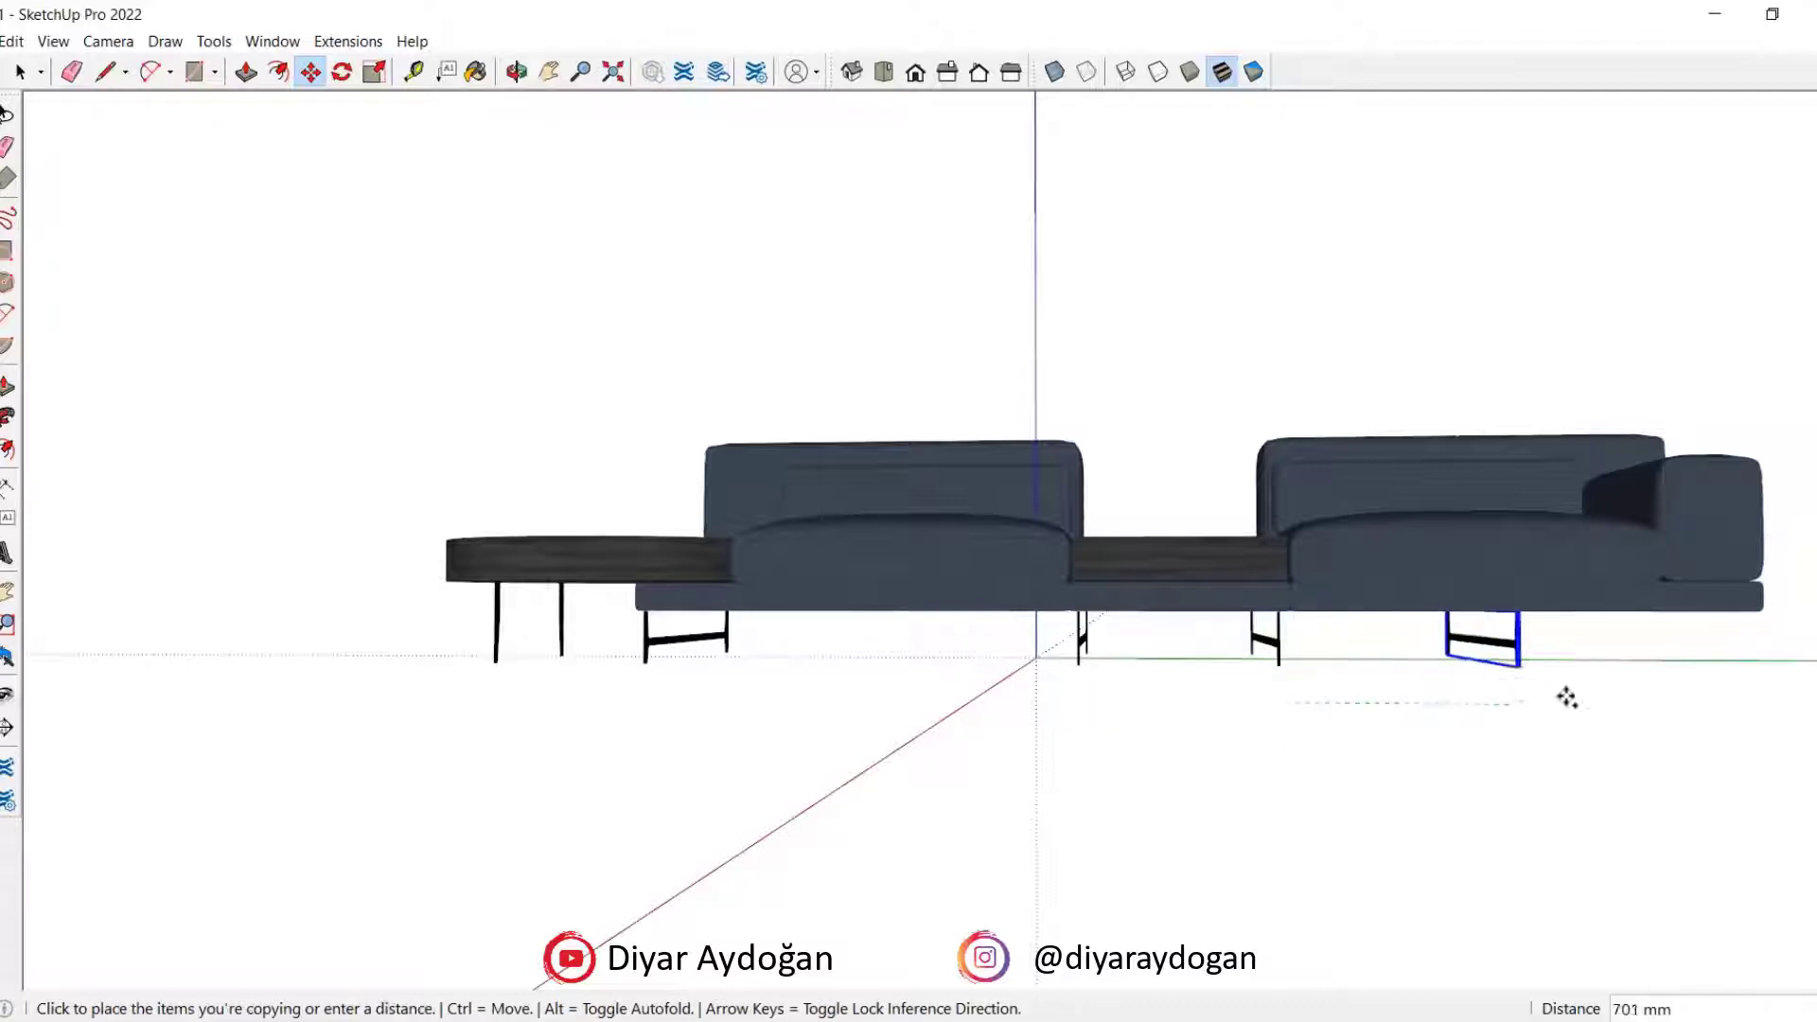
{"action": "left_click", "coordinate": [1702, 710]}
{"action": "middle_click_drag", "start_coordinate": [1699, 711], "coordinate": [1336, 689]}
{"action": "scroll", "coordinate": [1768, 677], "scroll_direction": "up", "scroll_amount": 1}
{"action": "left_click", "coordinate": [1770, 677]}
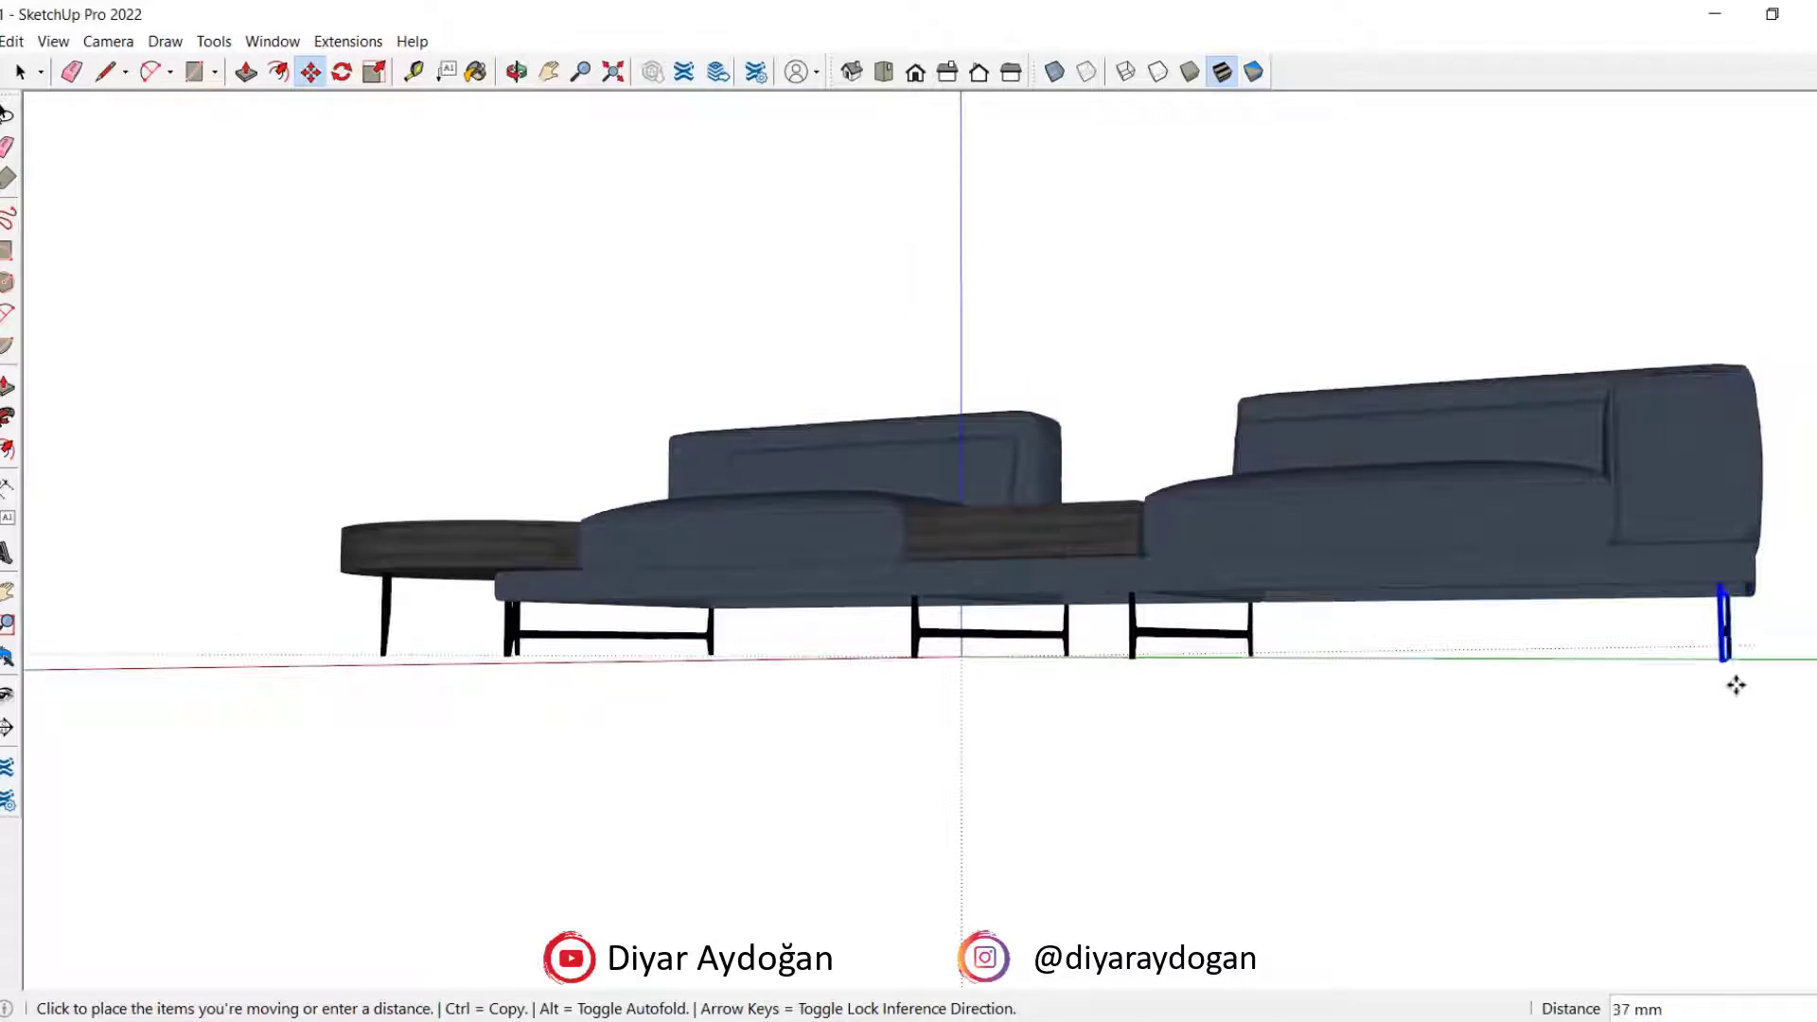
{"action": "left_click", "coordinate": [1736, 689]}
Step: Check inside the seat cushion beside the round table and explode its outermost group
{"action": "middle_click_drag", "start_coordinate": [1736, 690], "coordinate": [918, 814]}
{"action": "double_click", "coordinate": [884, 689]}
{"action": "left_click", "coordinate": [884, 689]}
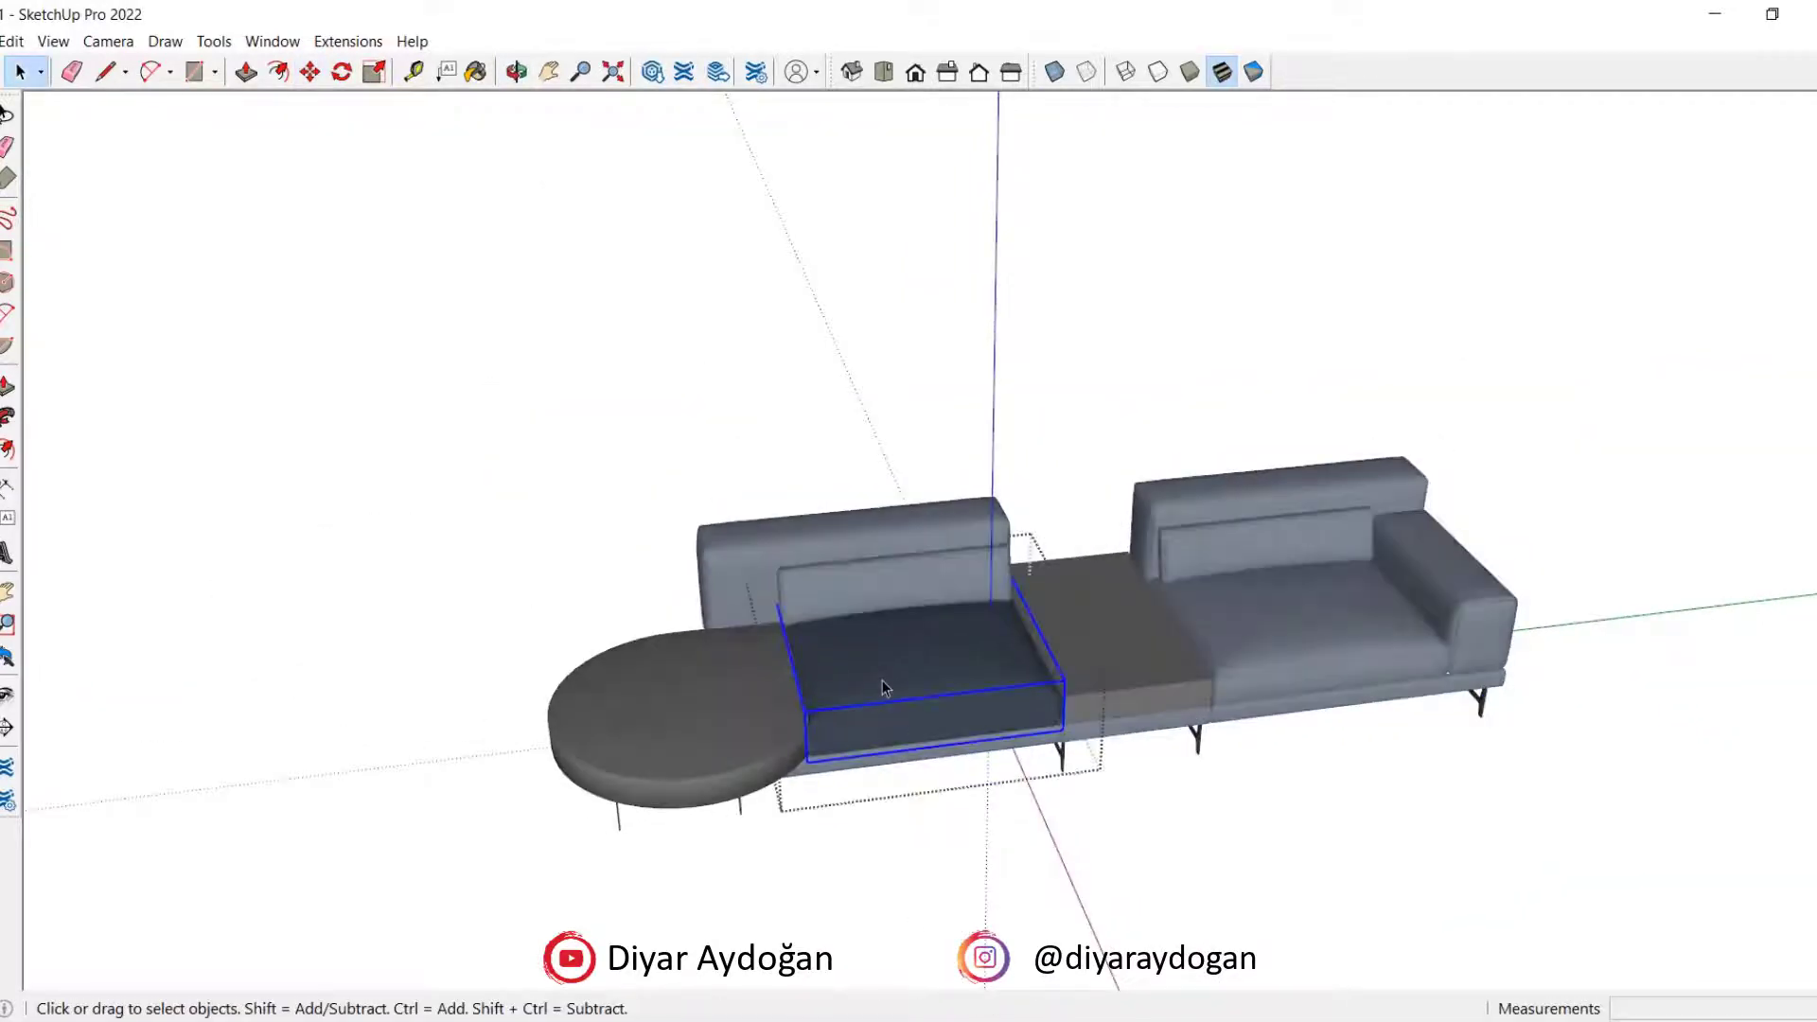
{"action": "scroll", "coordinate": [884, 689], "scroll_direction": "up", "scroll_amount": 3}
{"action": "middle_click_drag", "start_coordinate": [884, 700], "coordinate": [881, 804]}
{"action": "key", "text": "Escape"}
{"action": "left_click", "coordinate": [912, 751]}
{"action": "right_click", "coordinate": [872, 724]}
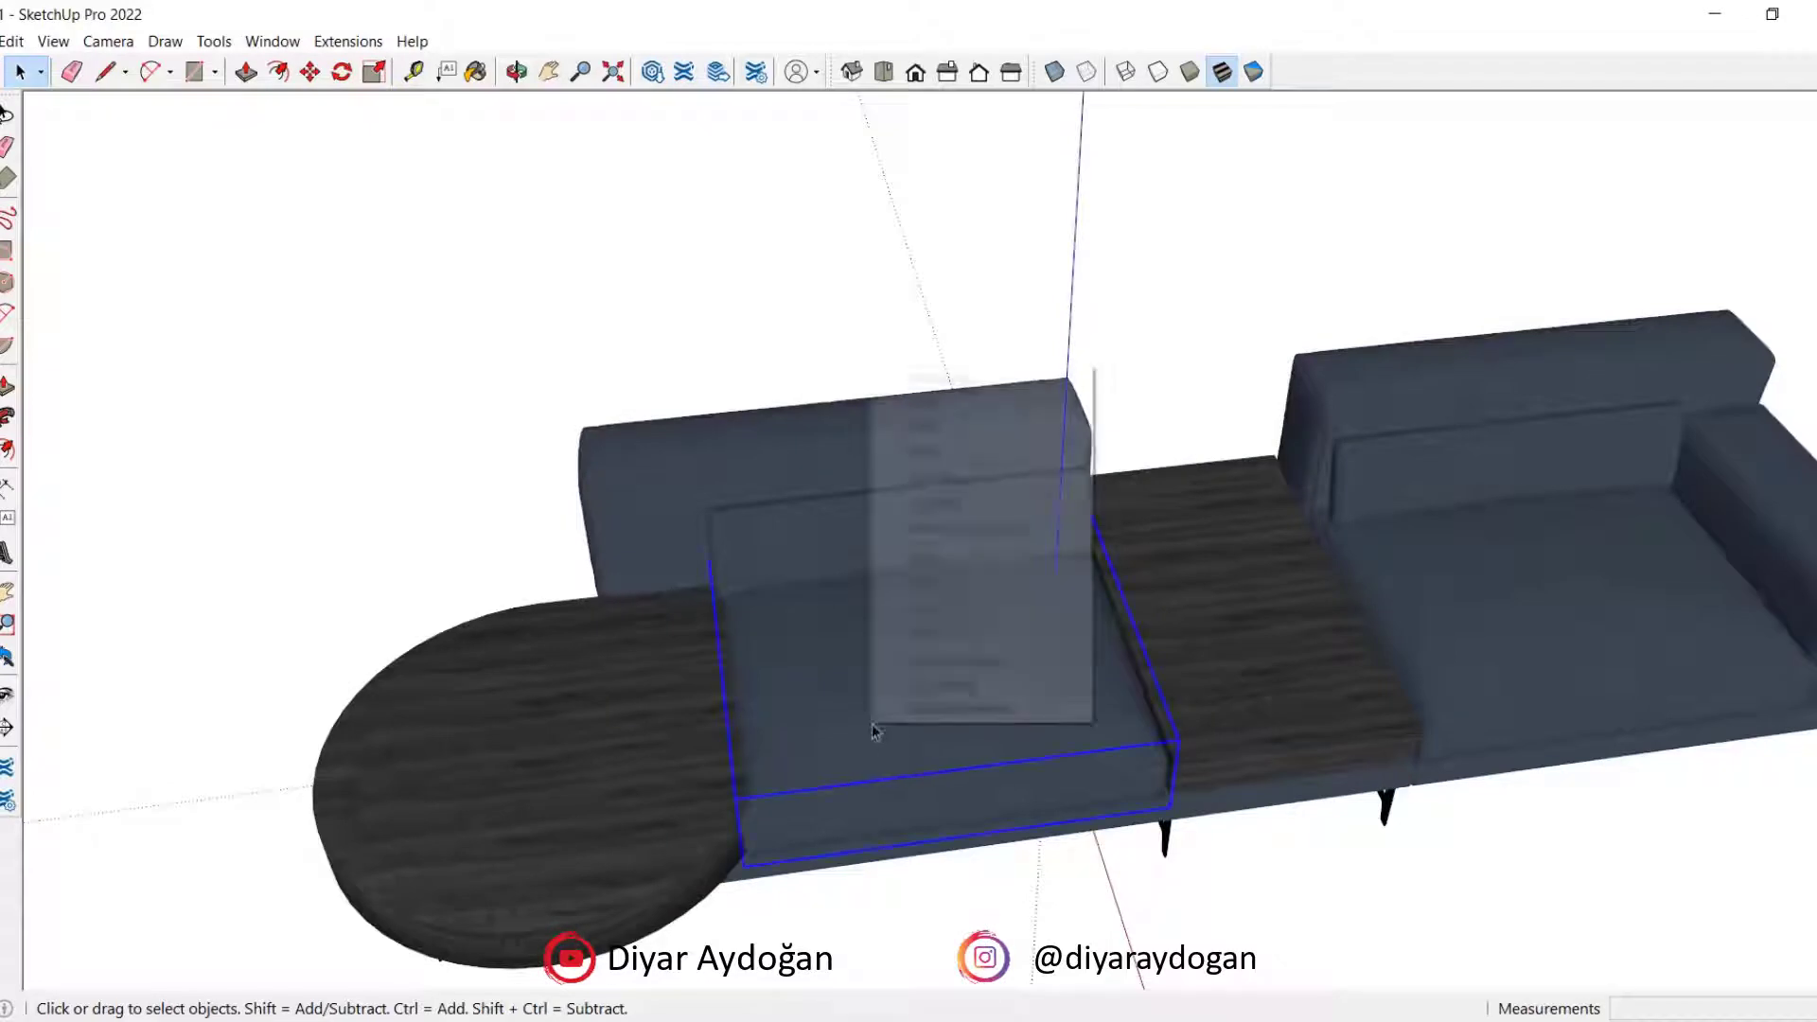
{"action": "left_click", "coordinate": [944, 504]}
Step: Check the seat cushion's remaining nesting and explode the next group level
{"action": "scroll", "coordinate": [860, 704], "scroll_direction": "up", "scroll_amount": 3}
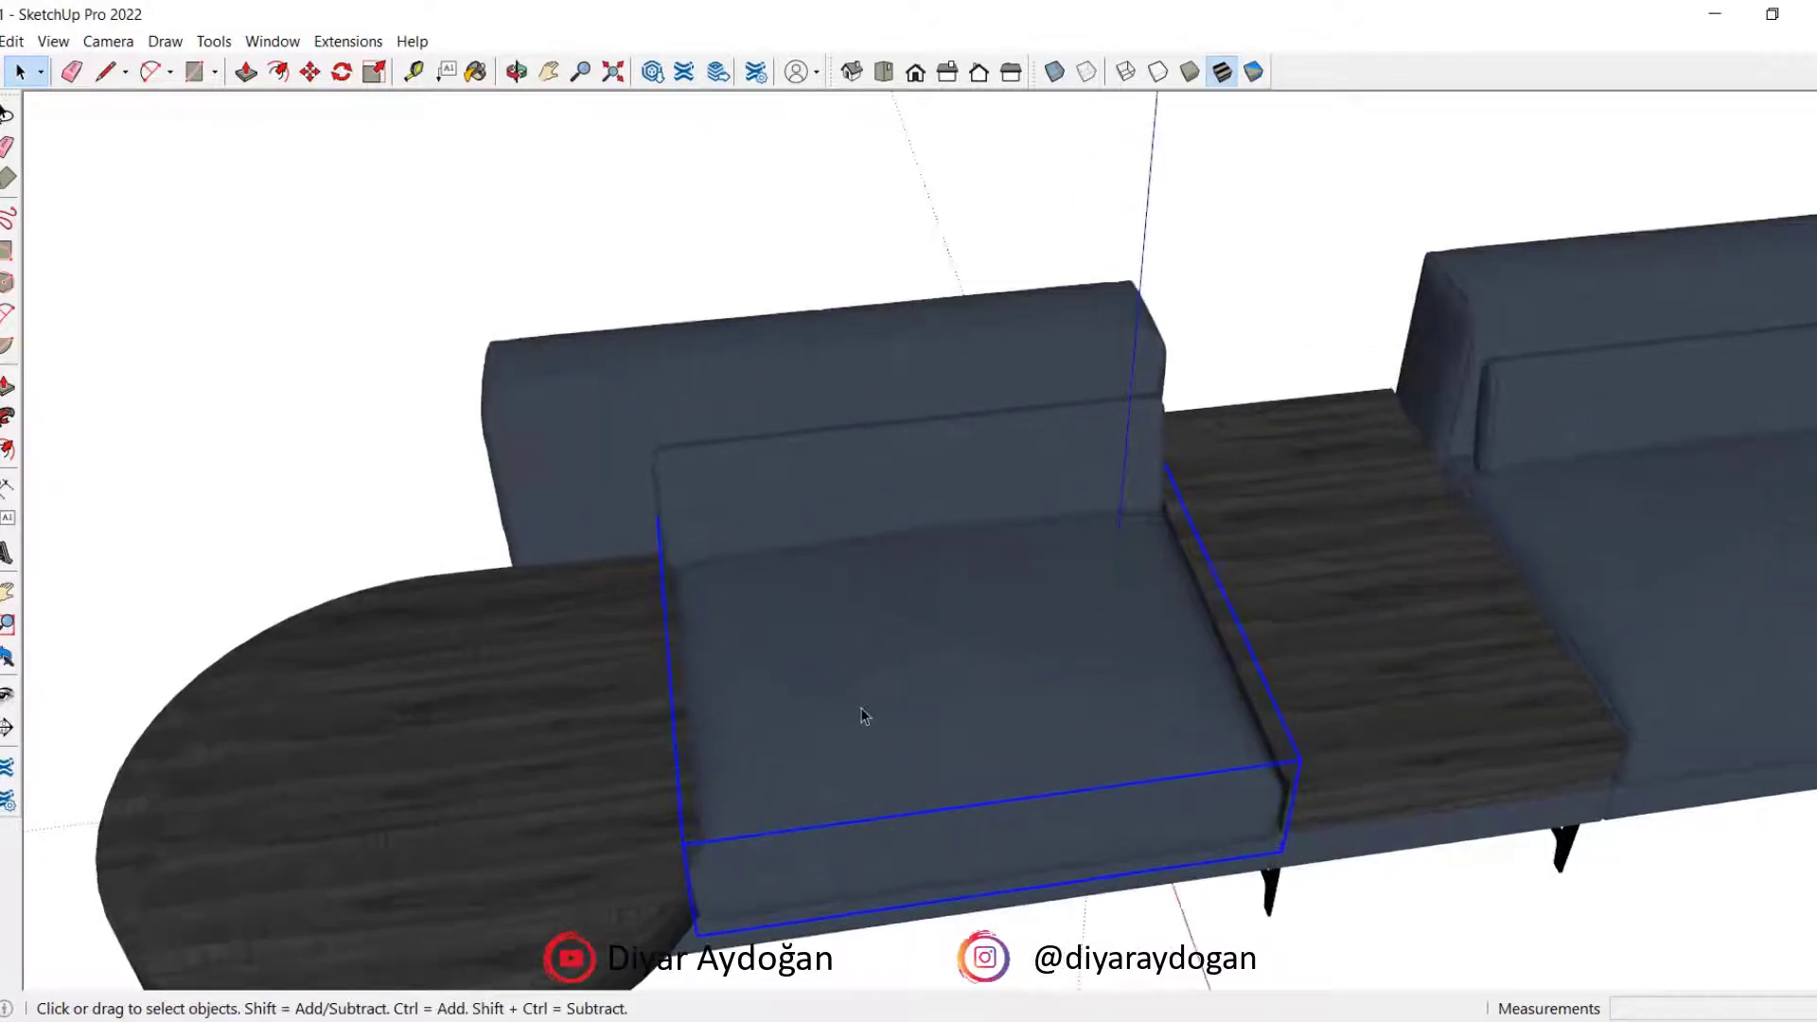
{"action": "double_click", "coordinate": [860, 702]}
{"action": "left_click", "coordinate": [860, 700]}
{"action": "key", "text": "Escape"}
{"action": "right_click", "coordinate": [858, 725]}
{"action": "left_click", "coordinate": [932, 506]}
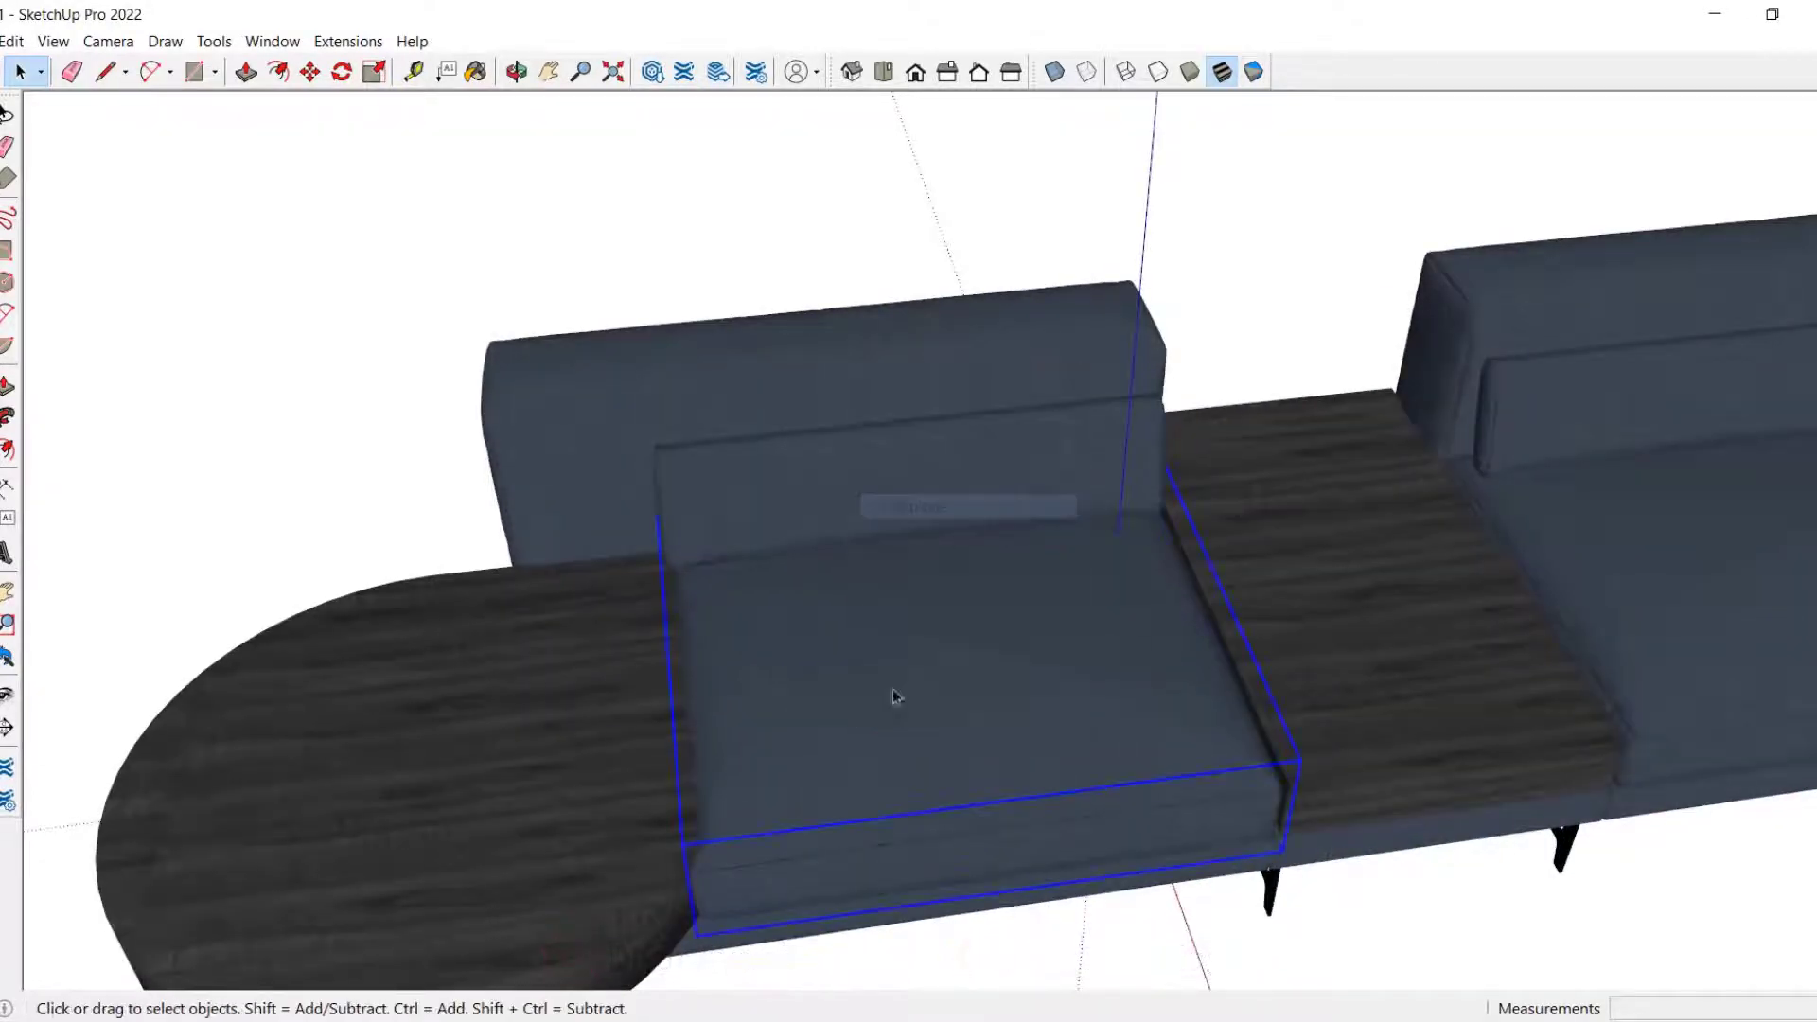
Step: Explode the seat cushion's last nested component into loose geometry
{"action": "middle_click_drag", "start_coordinate": [893, 689], "coordinate": [876, 651]}
{"action": "double_click", "coordinate": [876, 651]}
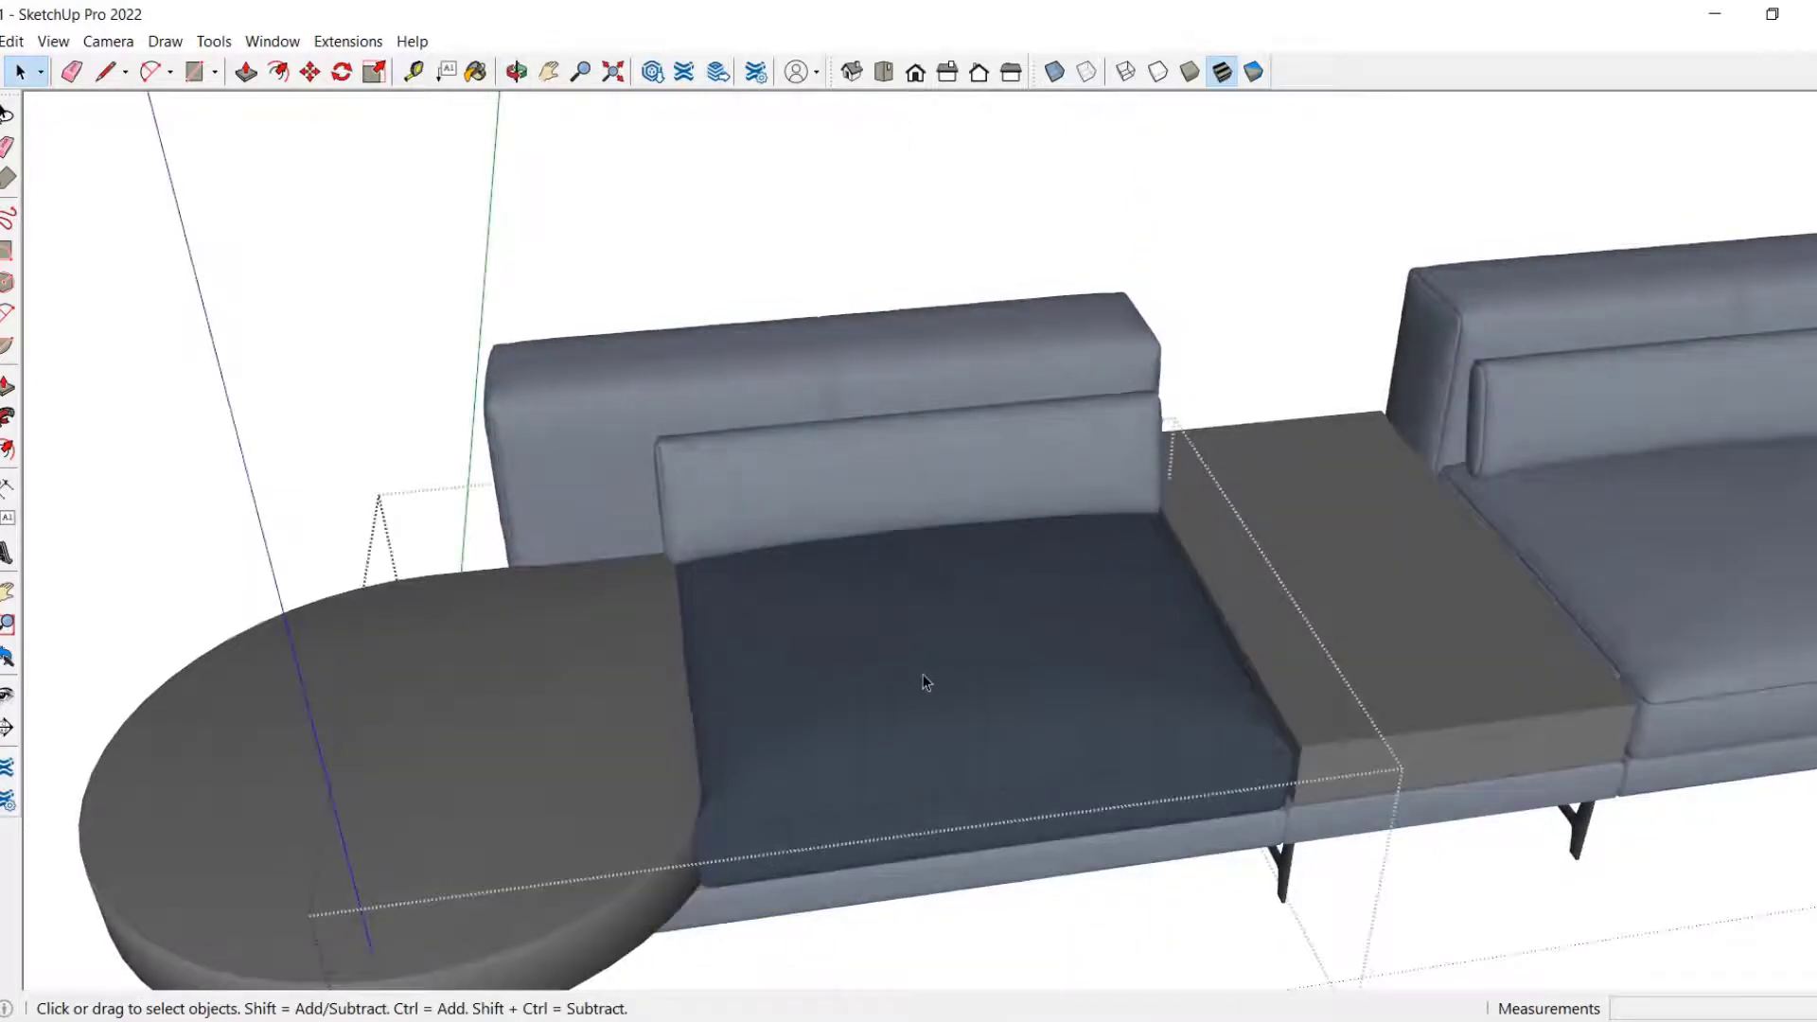
{"action": "key", "text": "Escape"}
{"action": "left_click", "coordinate": [916, 640]}
{"action": "right_click", "coordinate": [888, 695]}
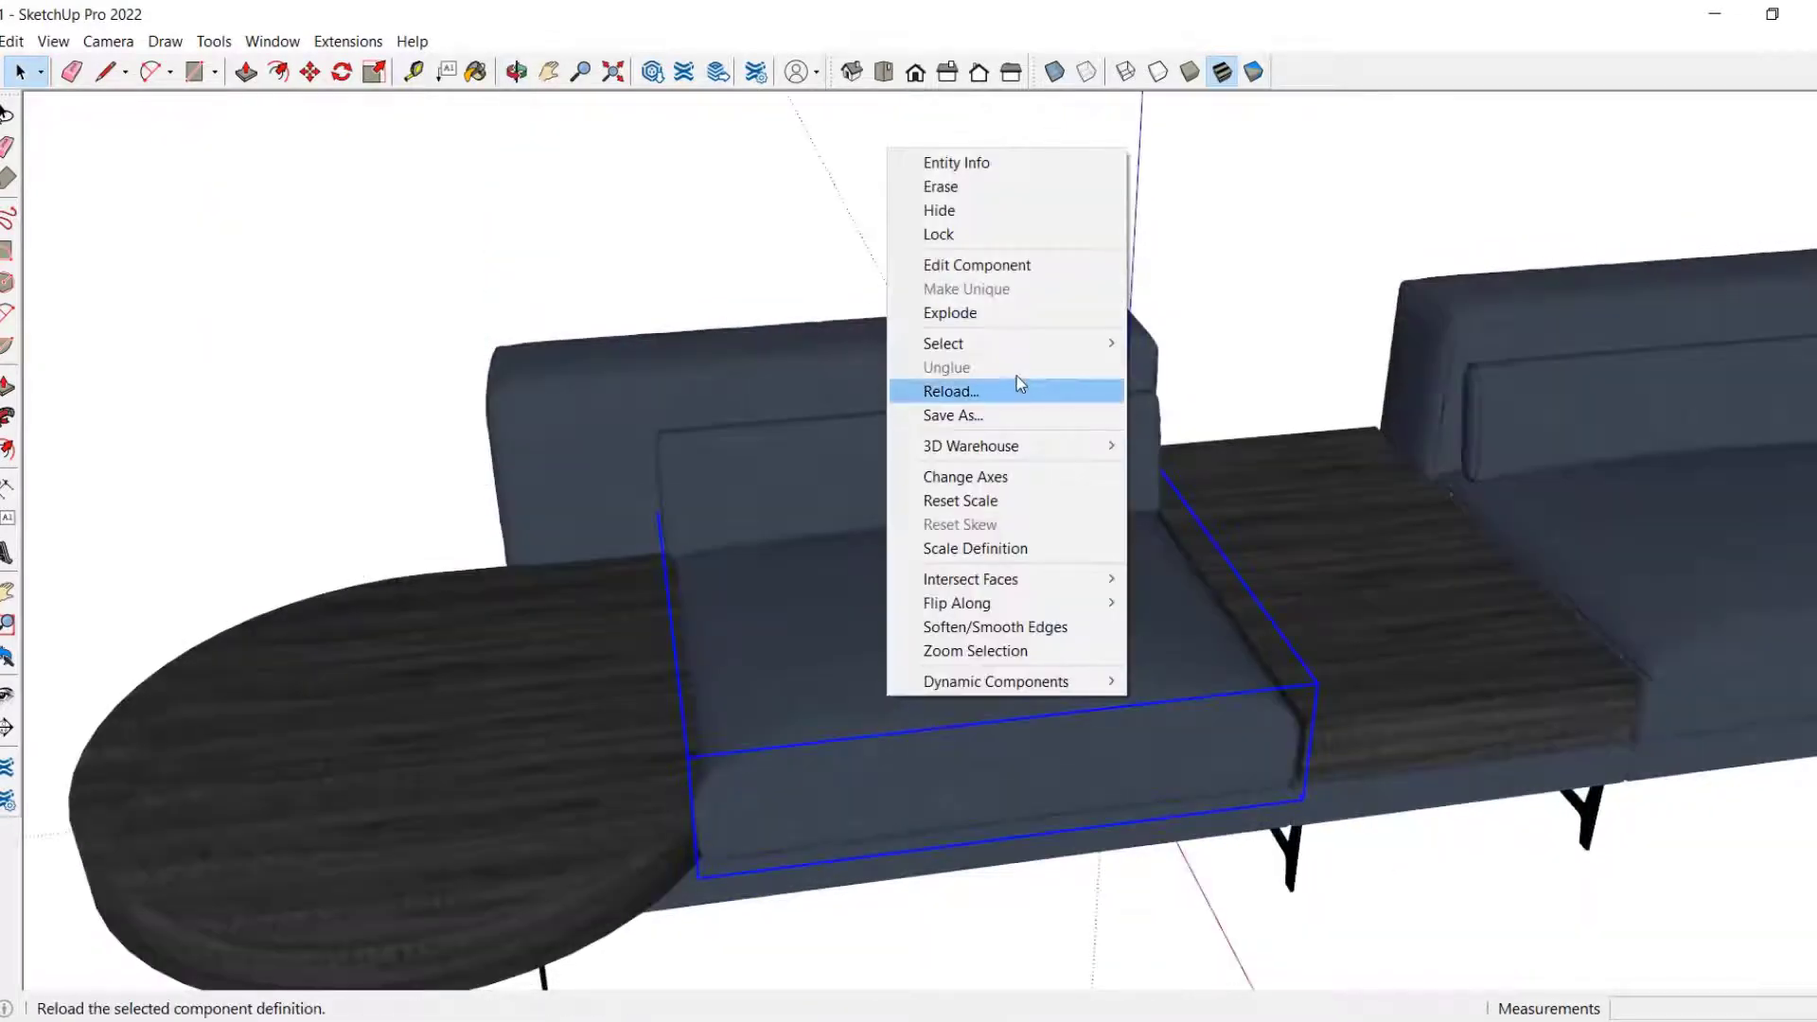
{"action": "left_click", "coordinate": [1022, 313]}
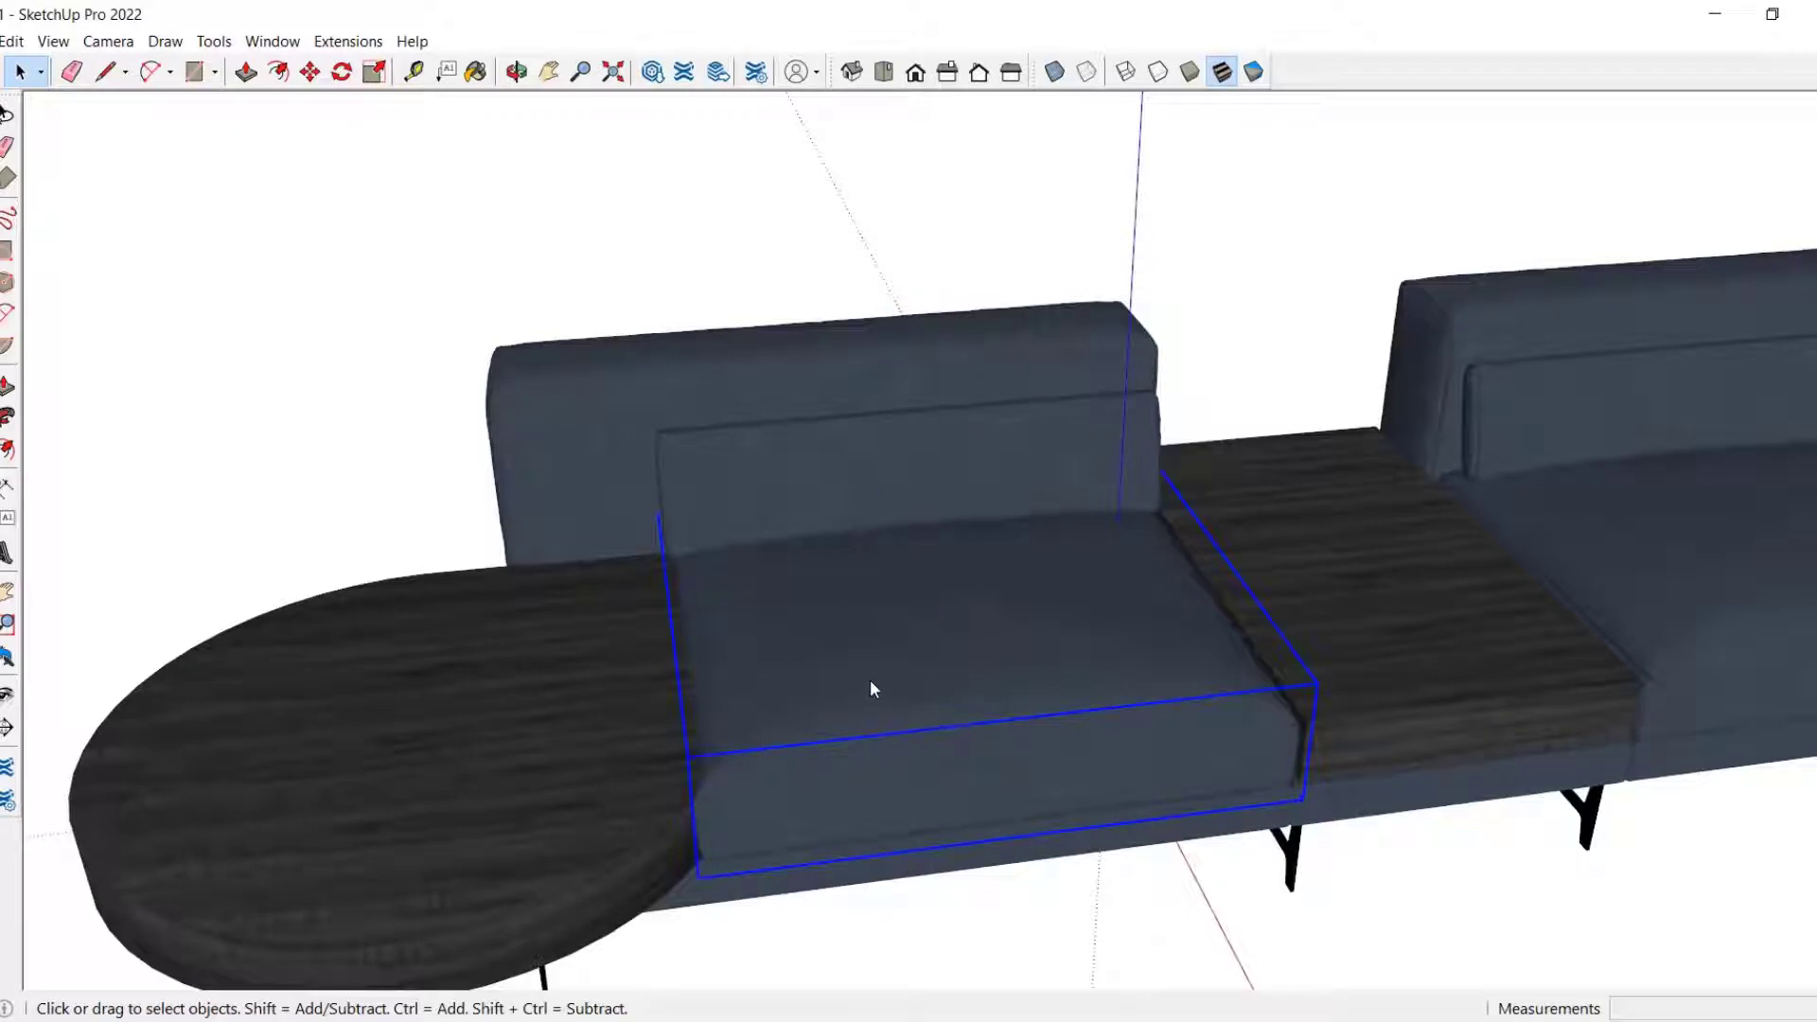
Step: Make the seat cushion's loose geometry into a single component
{"action": "right_click", "coordinate": [929, 634]}
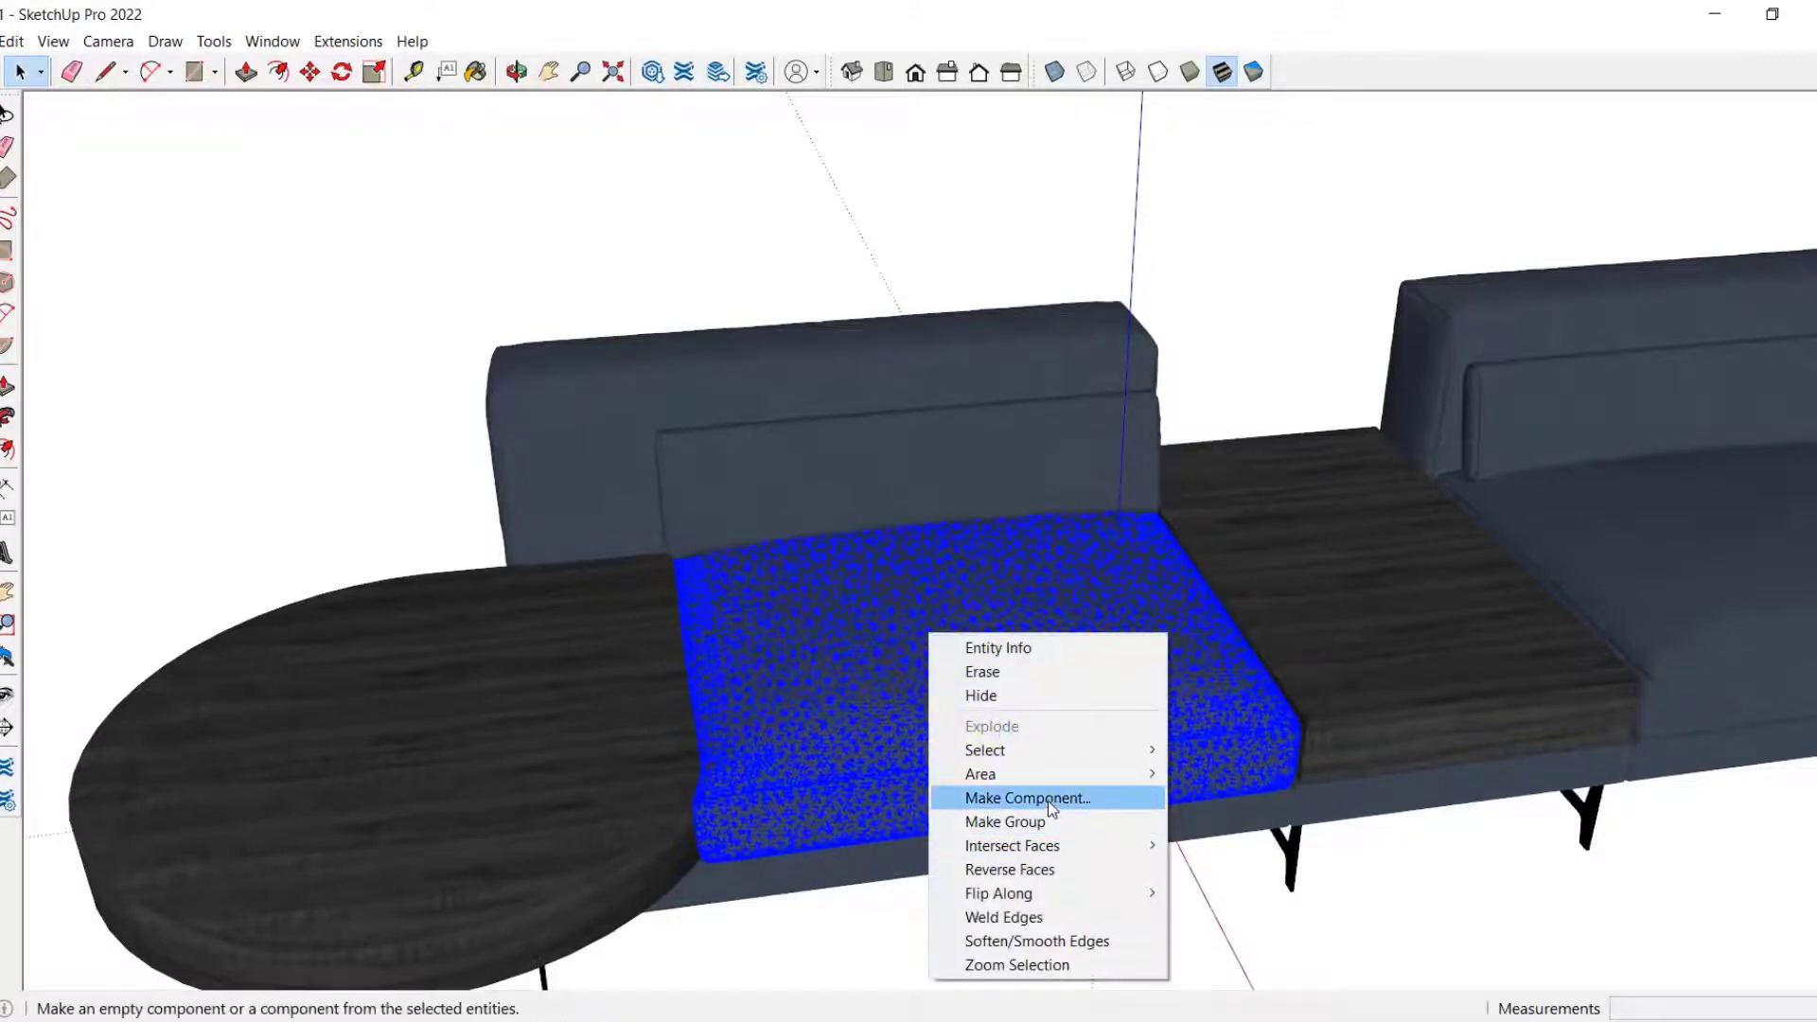
{"action": "left_click", "coordinate": [1028, 798]}
{"action": "left_click", "coordinate": [970, 778]}
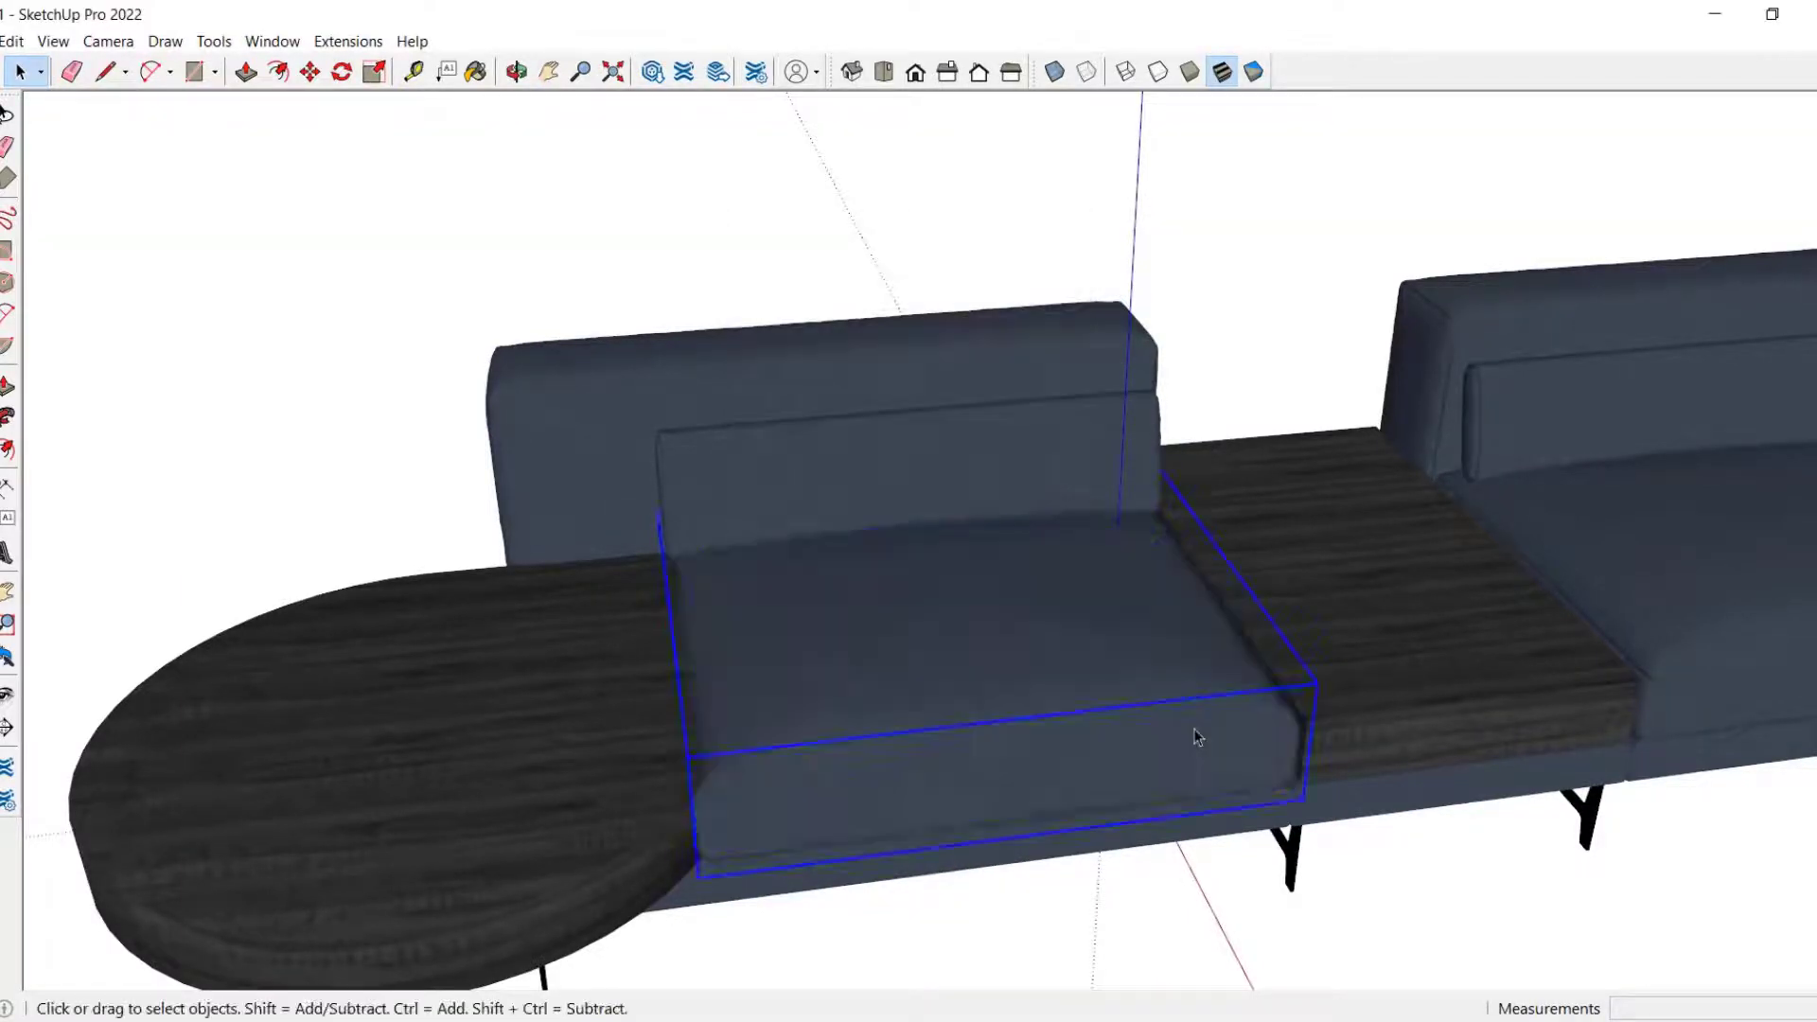
Step: Try to move the rebuilt seat cushion along the green axis onto the seat beside the armrest
{"action": "middle_click_drag", "start_coordinate": [1195, 729], "coordinate": [1026, 479]}
{"action": "scroll", "coordinate": [1261, 450], "scroll_direction": "down", "scroll_amount": 3}
{"action": "middle_click_drag", "start_coordinate": [1261, 450], "coordinate": [1372, 719]}
{"action": "left_click", "coordinate": [1381, 682]}
{"action": "right_click", "coordinate": [1405, 598]}
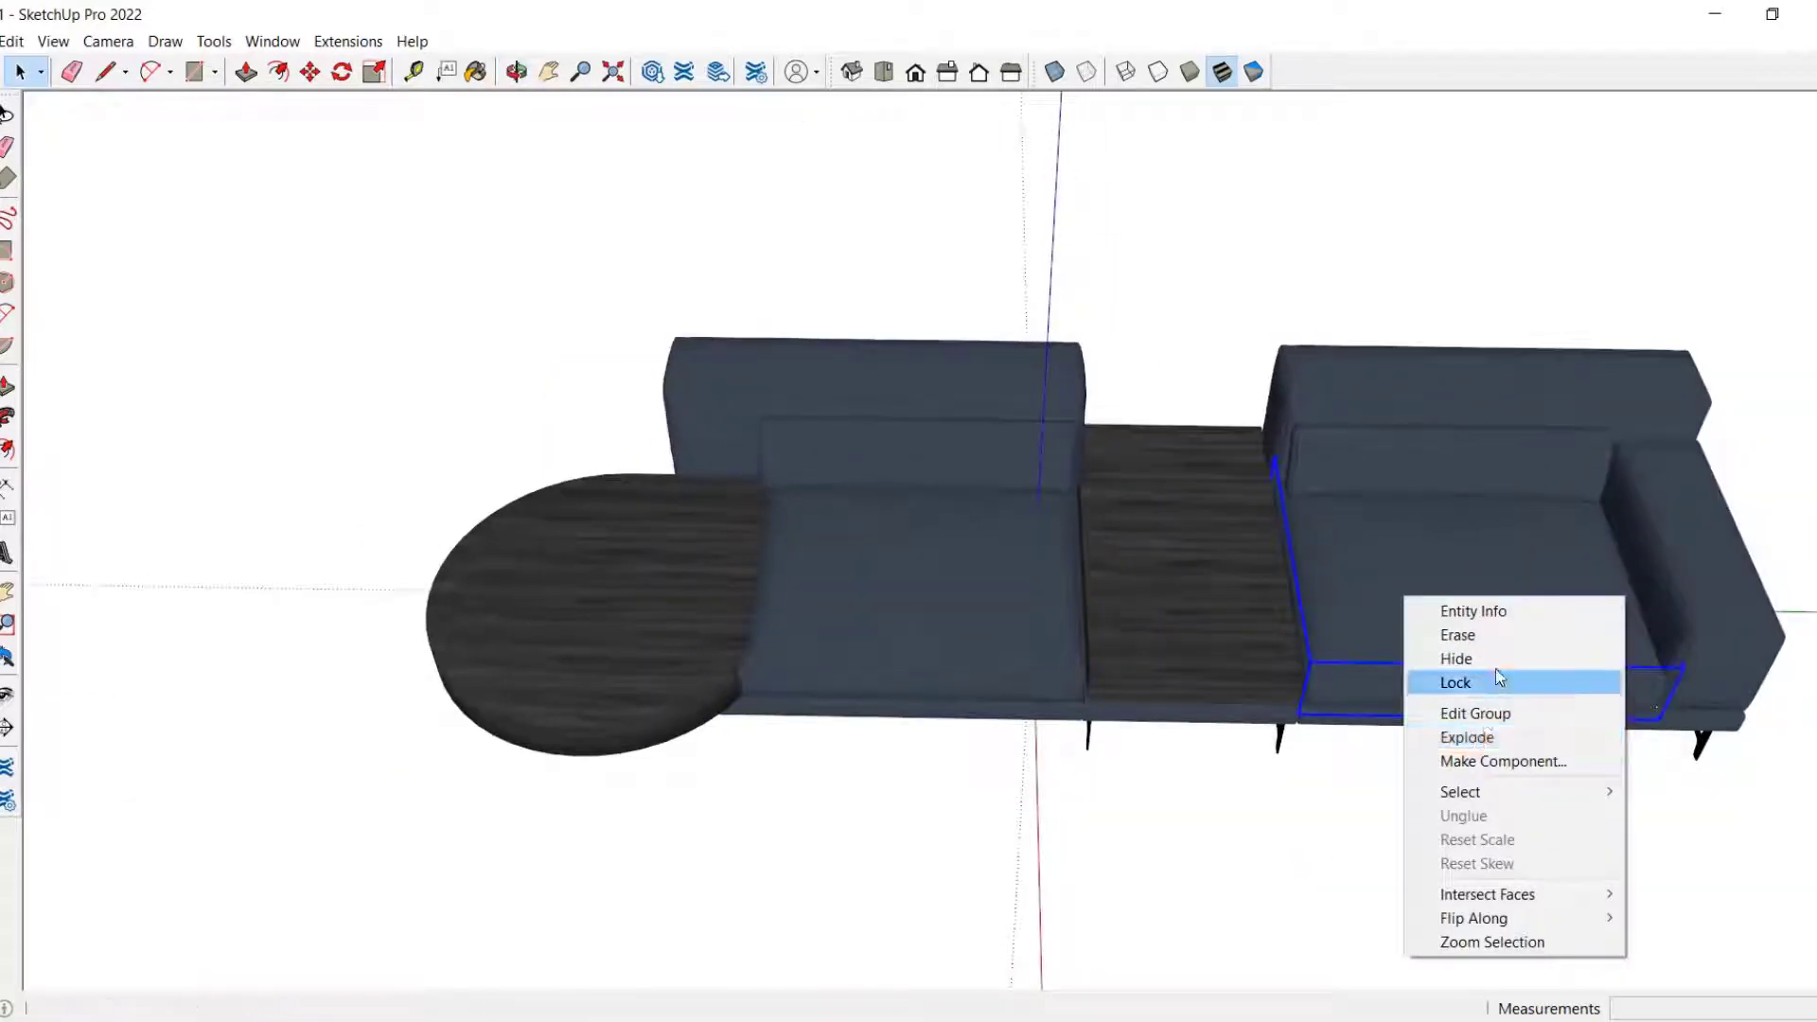
{"action": "left_click", "coordinate": [1143, 740]}
{"action": "key", "text": "m"}
{"action": "left_click", "coordinate": [897, 801]}
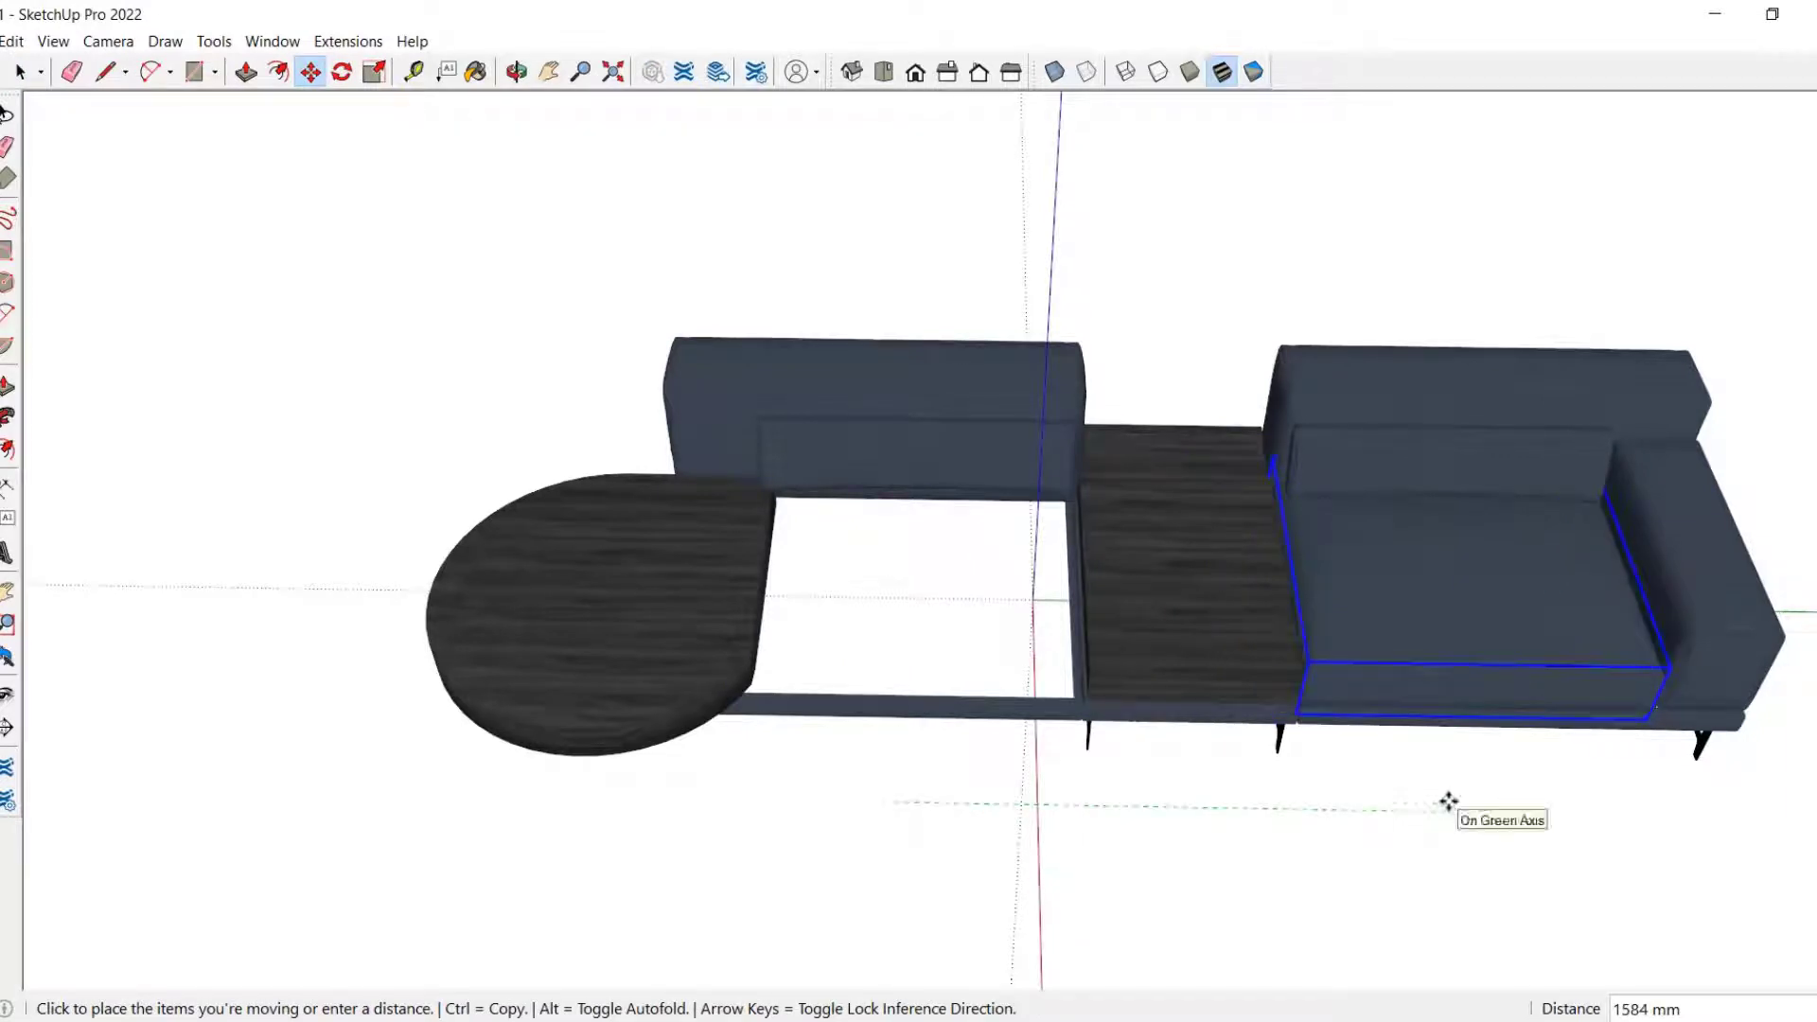
{"action": "key", "text": "space"}
Step: Erase the old seat cushion beside the armrest and copy the rebuilt cushion into its place, 1584 mm along the green axis
{"action": "right_click", "coordinate": [1475, 591]}
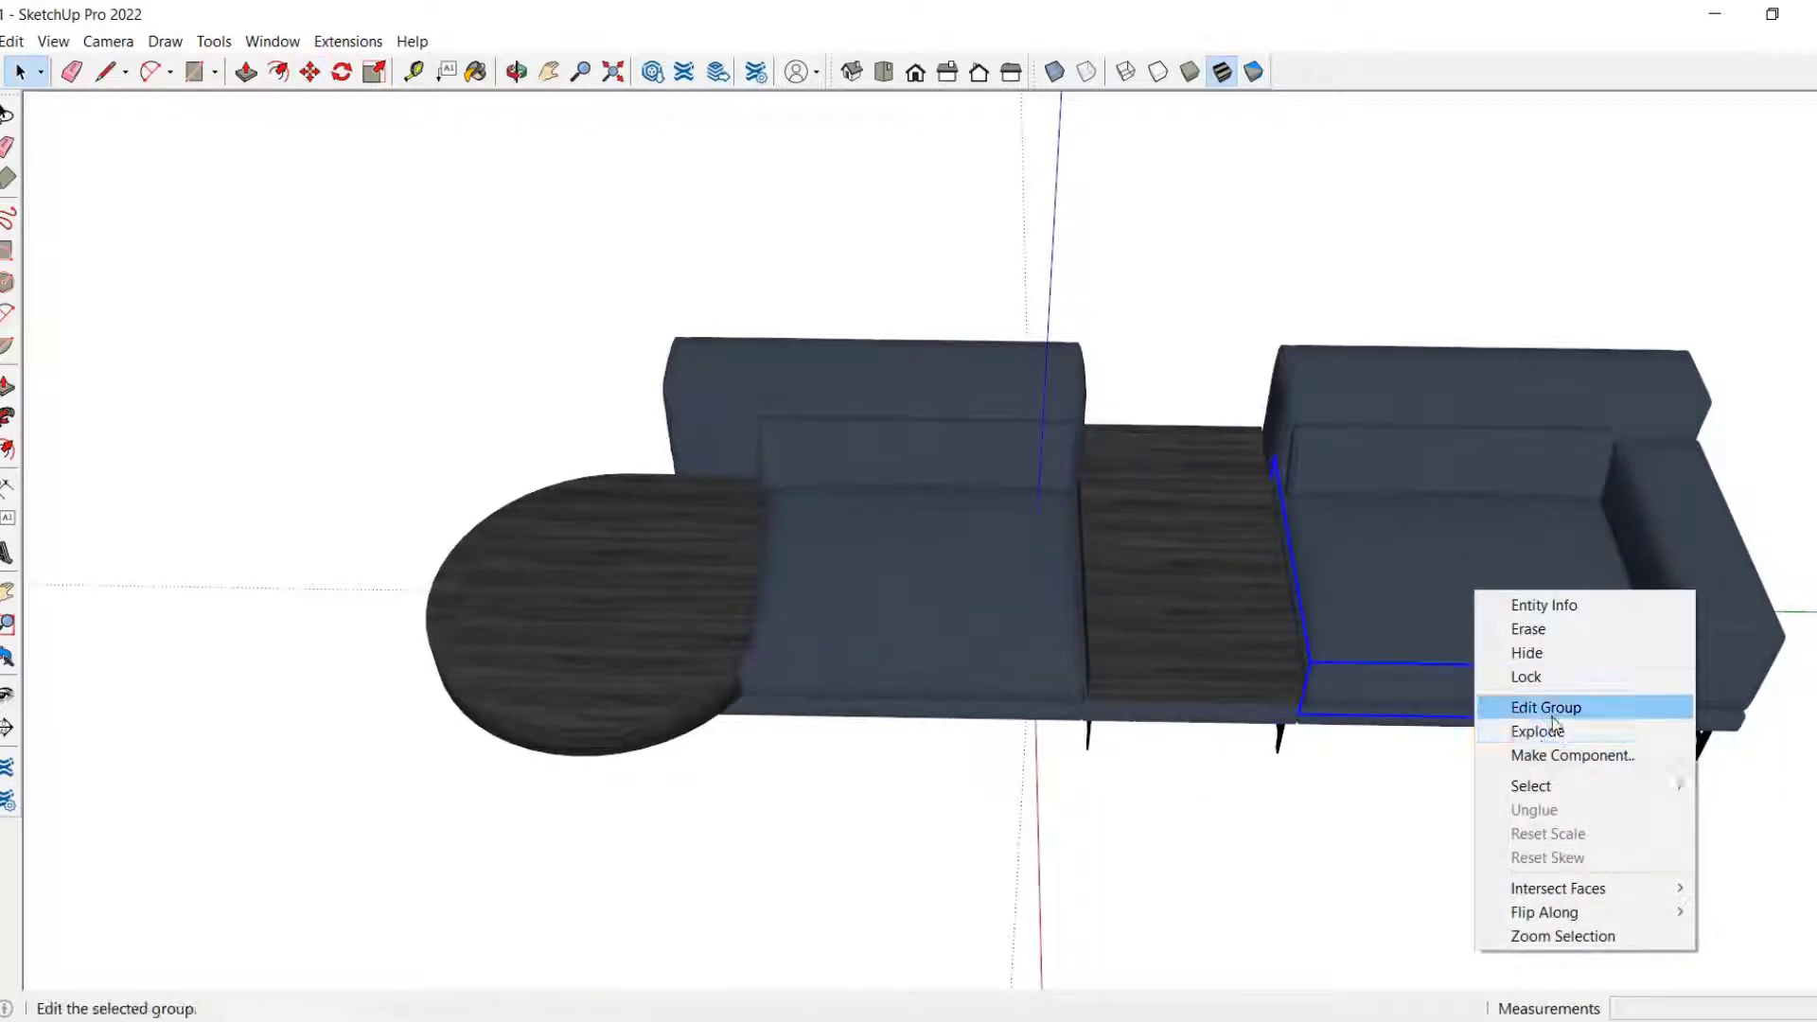
{"action": "left_click", "coordinate": [1529, 628]}
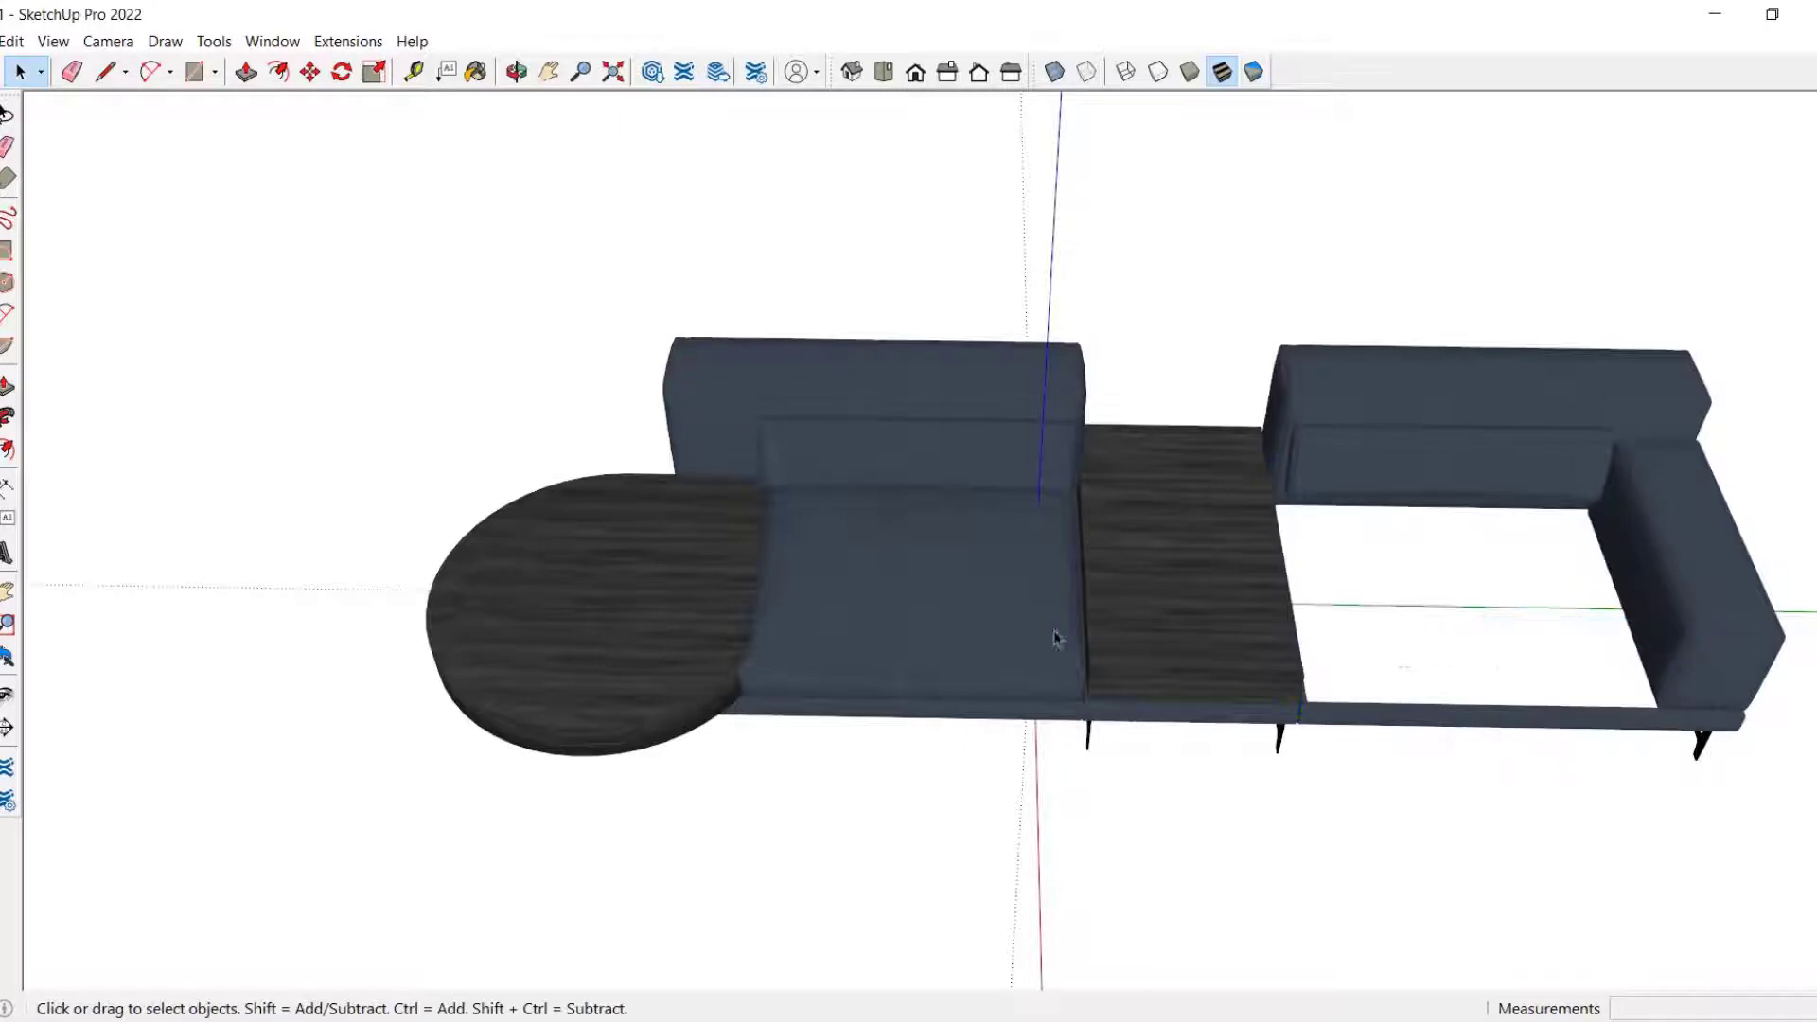
{"action": "key", "text": "m"}
{"action": "left_click", "coordinate": [864, 781]}
{"action": "key", "text": "ctrl"}
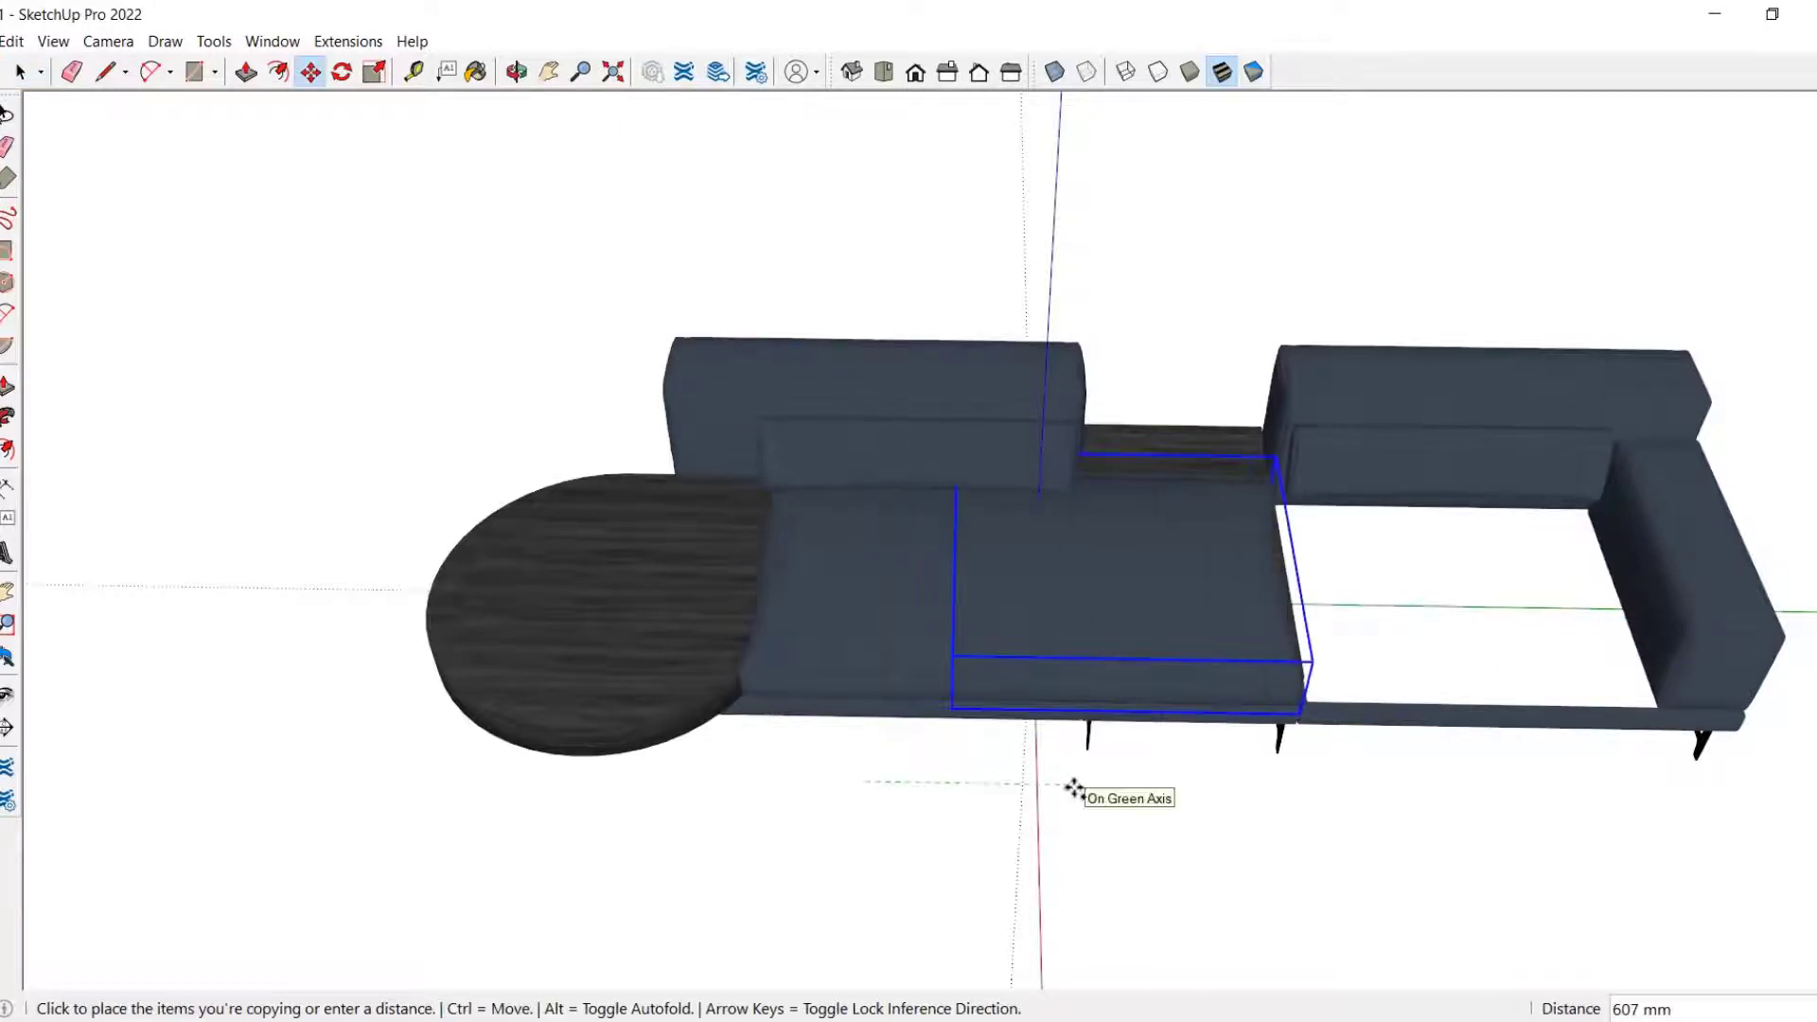
{"action": "left_click", "coordinate": [1074, 789]}
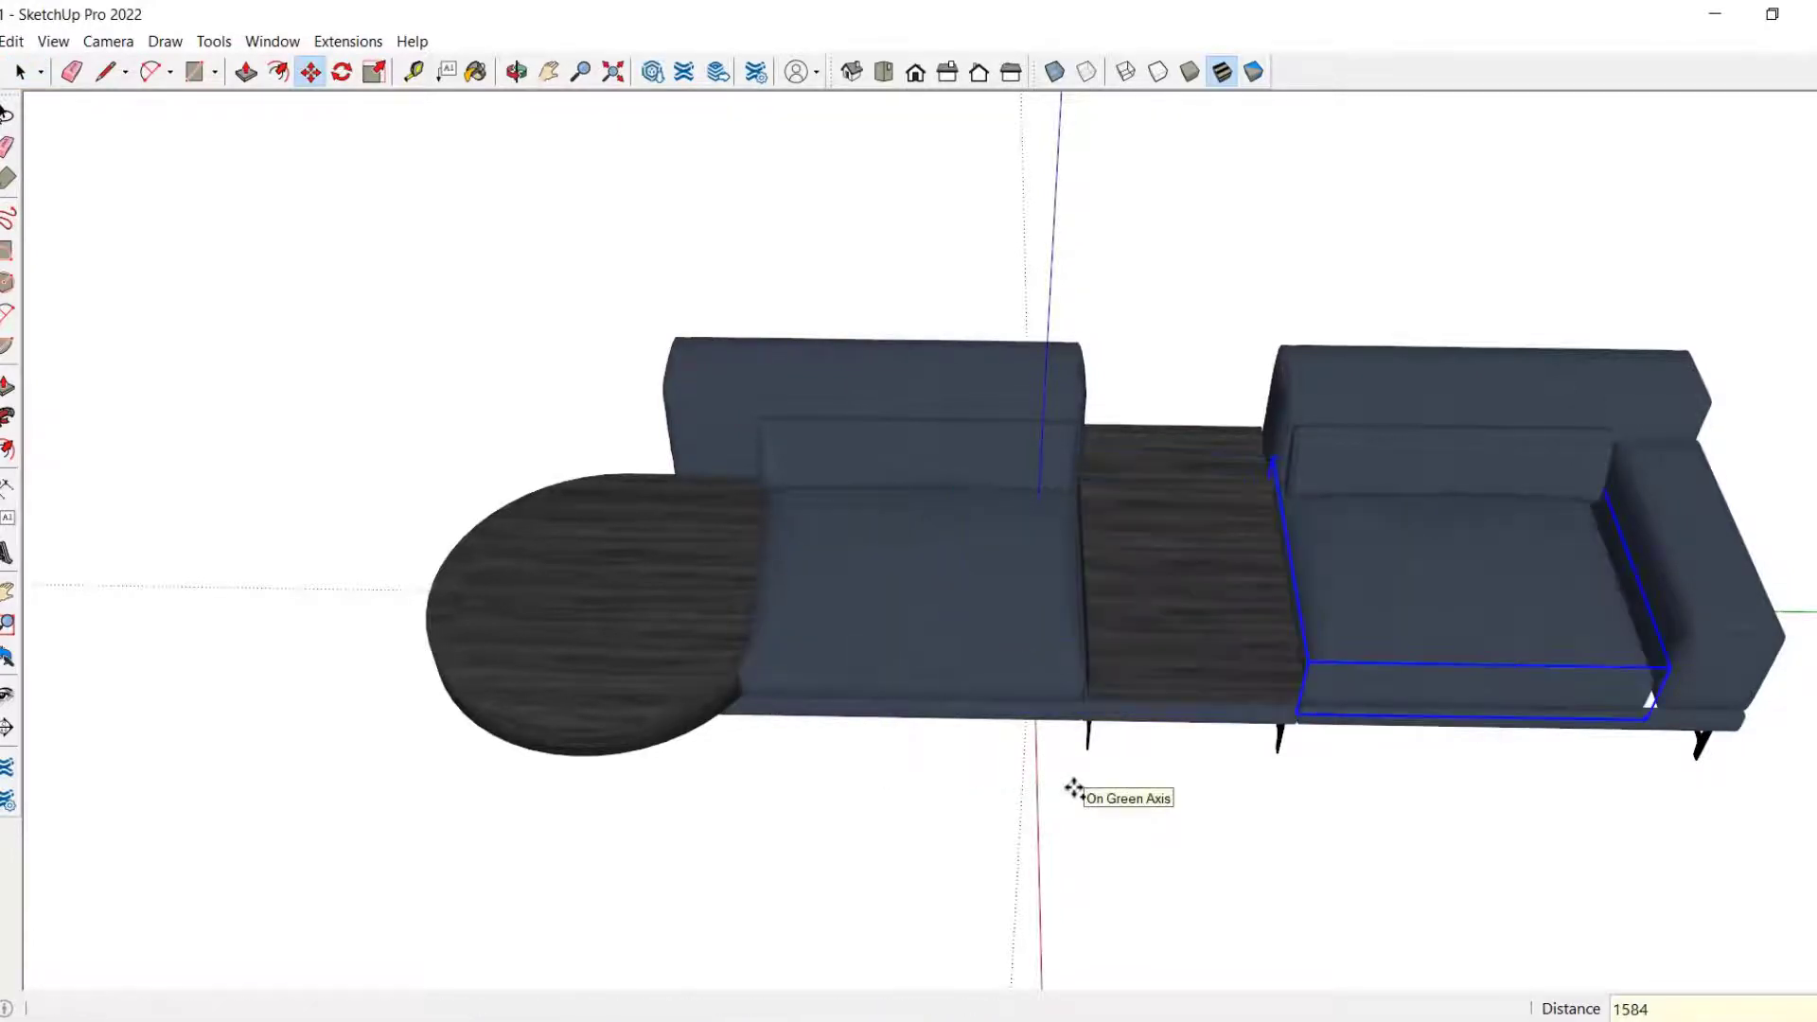
{"action": "key", "text": "space"}
Step: Try to widen the copied seat cushion toward the armrest with a green-axis scale of 1.10
{"action": "scroll", "coordinate": [1462, 568], "scroll_direction": "up", "scroll_amount": 5}
{"action": "middle_click_drag", "start_coordinate": [1476, 568], "coordinate": [1512, 561]}
{"action": "key", "text": "s"}
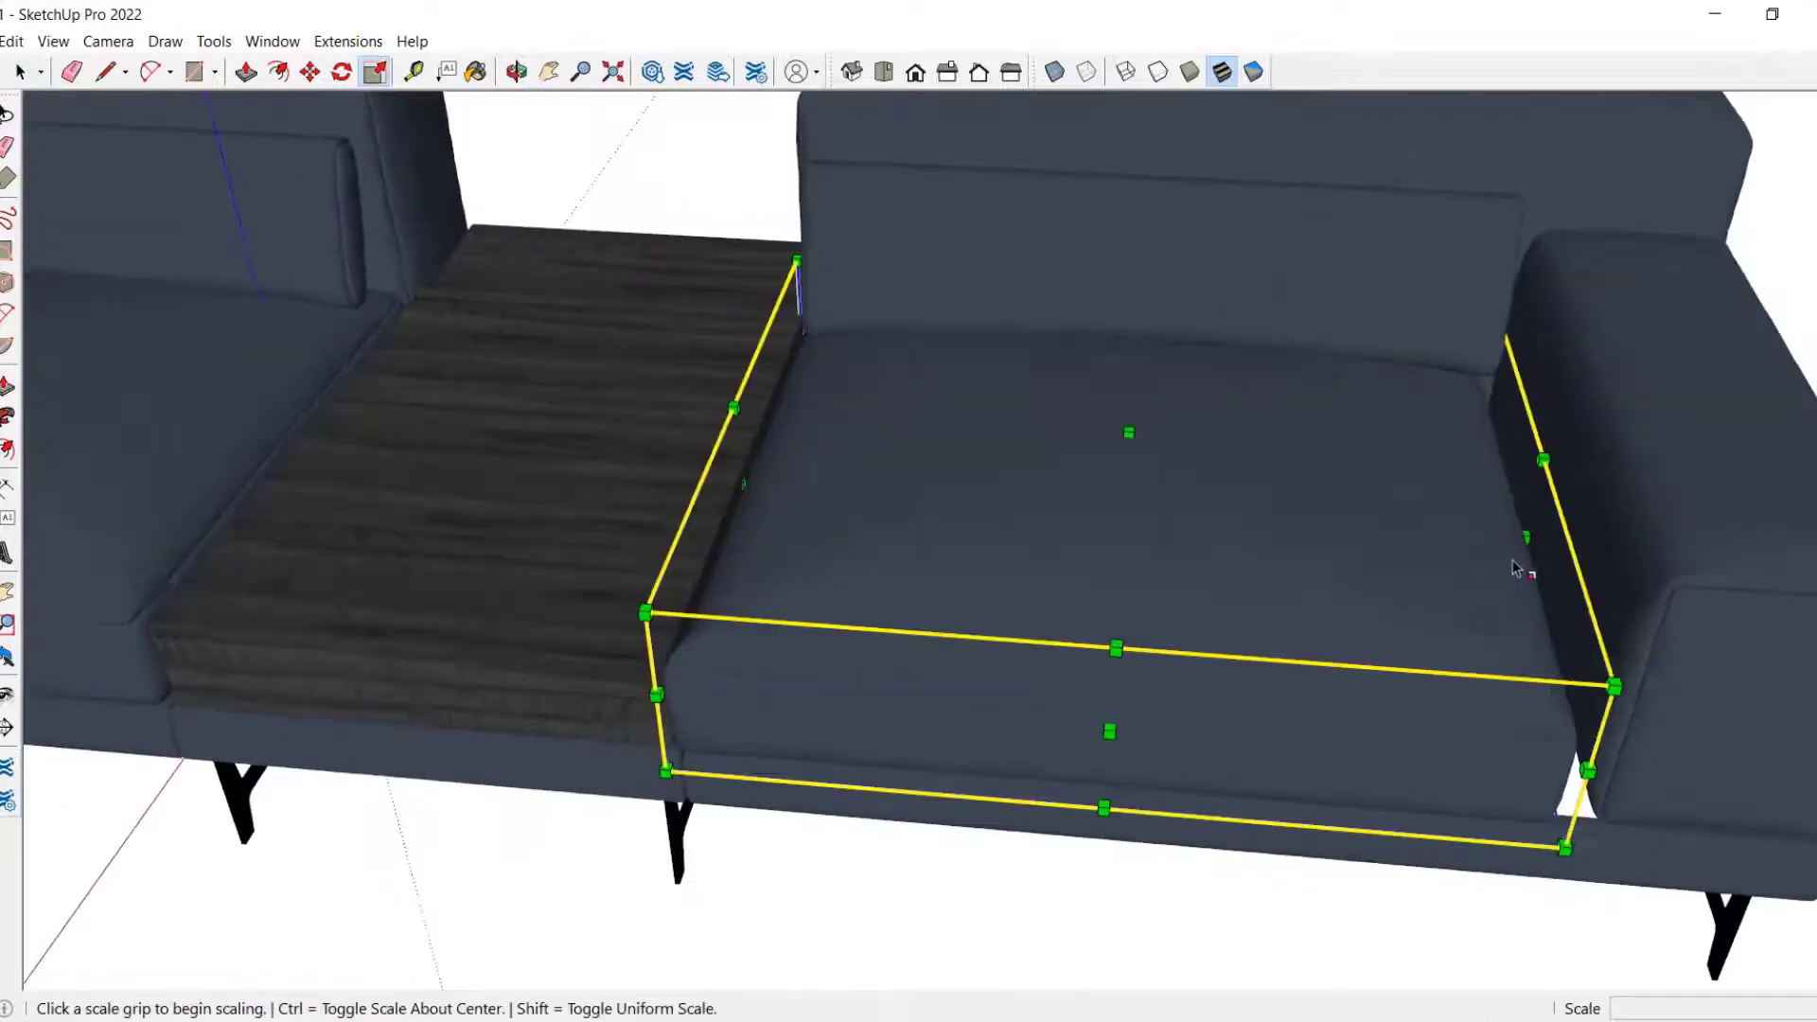
{"action": "left_click", "coordinate": [1524, 539]}
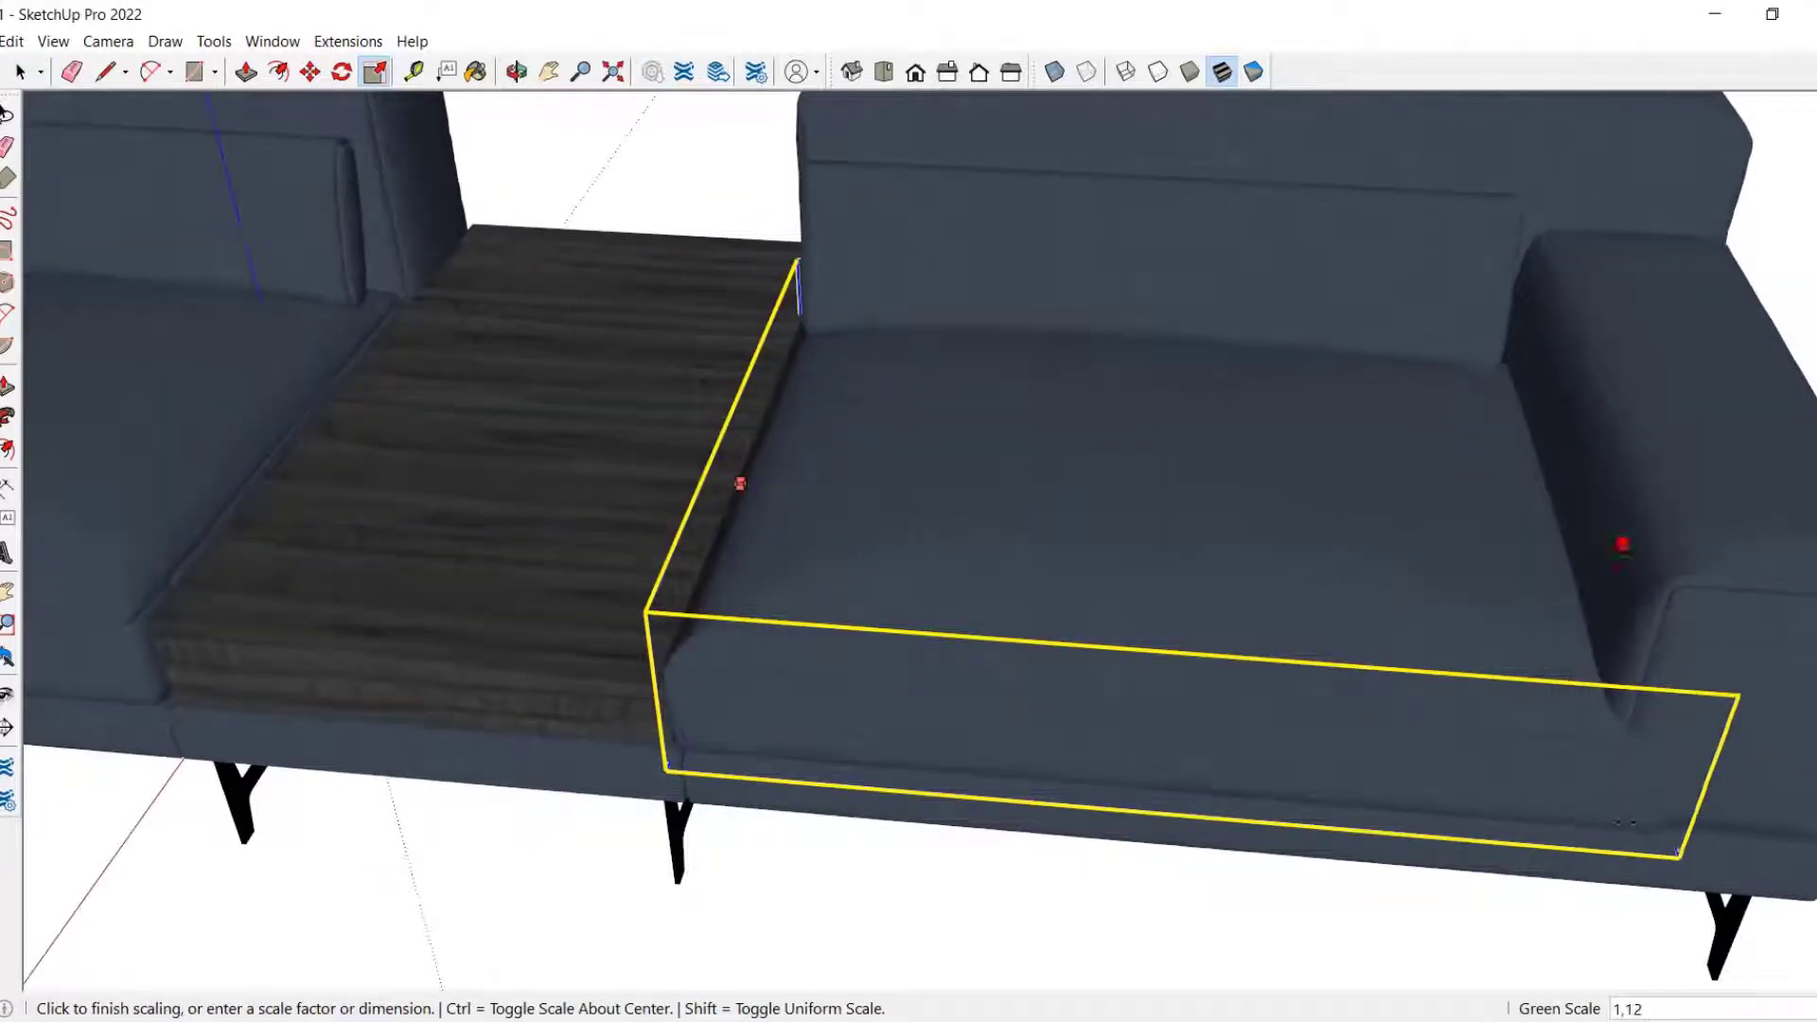
{"action": "left_click", "coordinate": [1580, 785]}
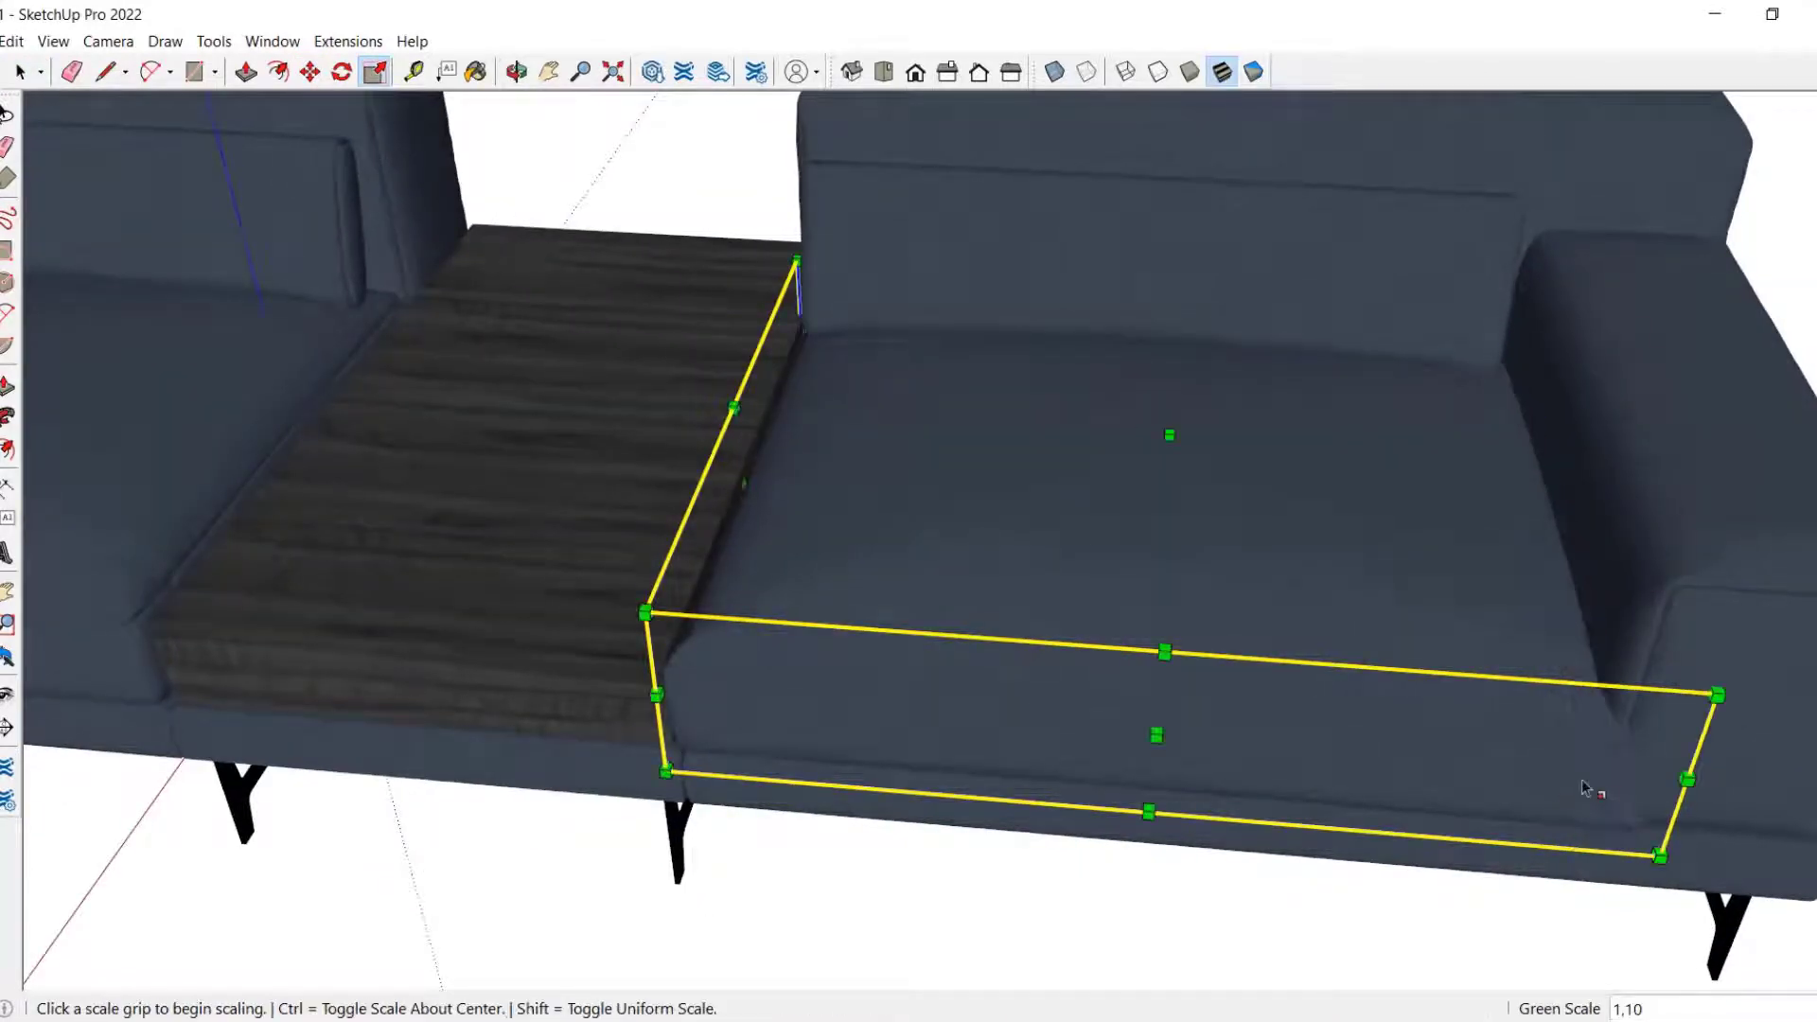
Step: Scale the copied seat cushion along the green axis to about 1.05 so it meets the armrest
{"action": "middle_click_drag", "start_coordinate": [1594, 791], "coordinate": [1580, 733]}
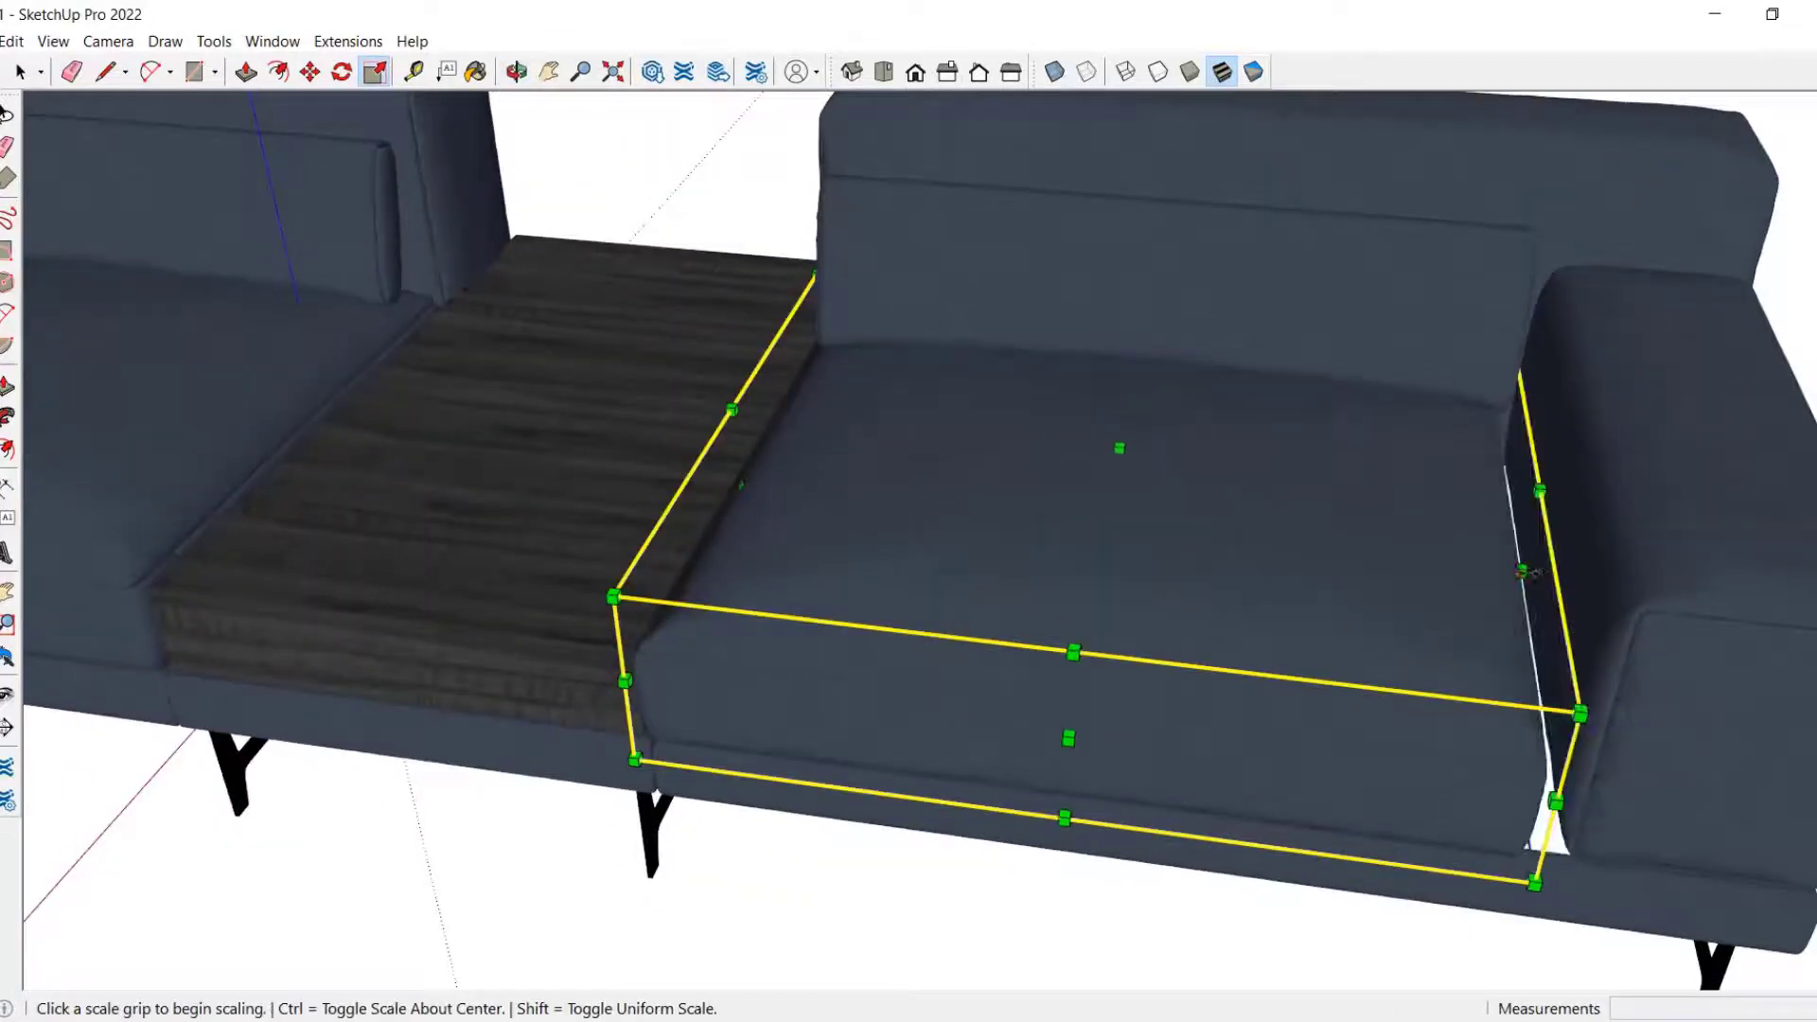
{"action": "left_click", "coordinate": [1524, 570]}
{"action": "left_click", "coordinate": [1640, 545]}
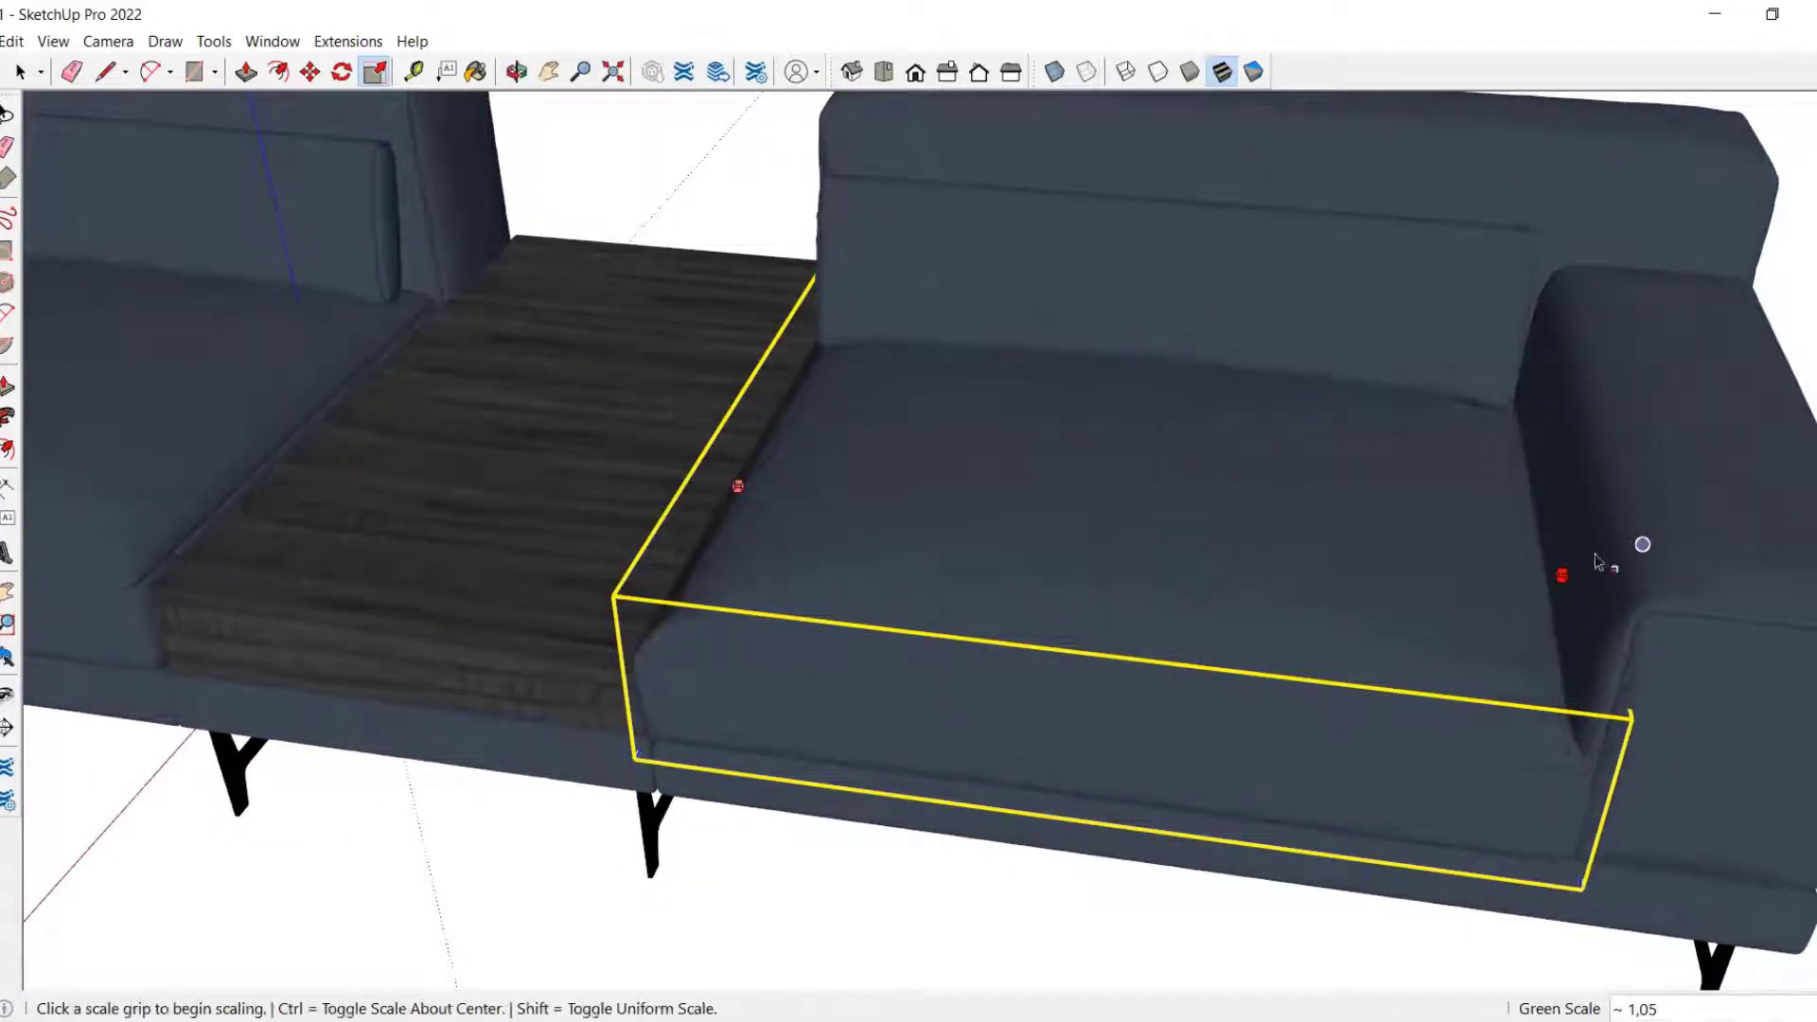
{"action": "key", "text": "space"}
Step: Explode the outer group of the small back cushion on the seat beside the round table
{"action": "middle_click_drag", "start_coordinate": [1216, 683], "coordinate": [1041, 728]}
{"action": "scroll", "coordinate": [1241, 690], "scroll_direction": "down", "scroll_amount": 3}
{"action": "scroll", "coordinate": [753, 504], "scroll_direction": "down", "scroll_amount": 2}
{"action": "scroll", "coordinate": [659, 524], "scroll_direction": "up", "scroll_amount": 3}
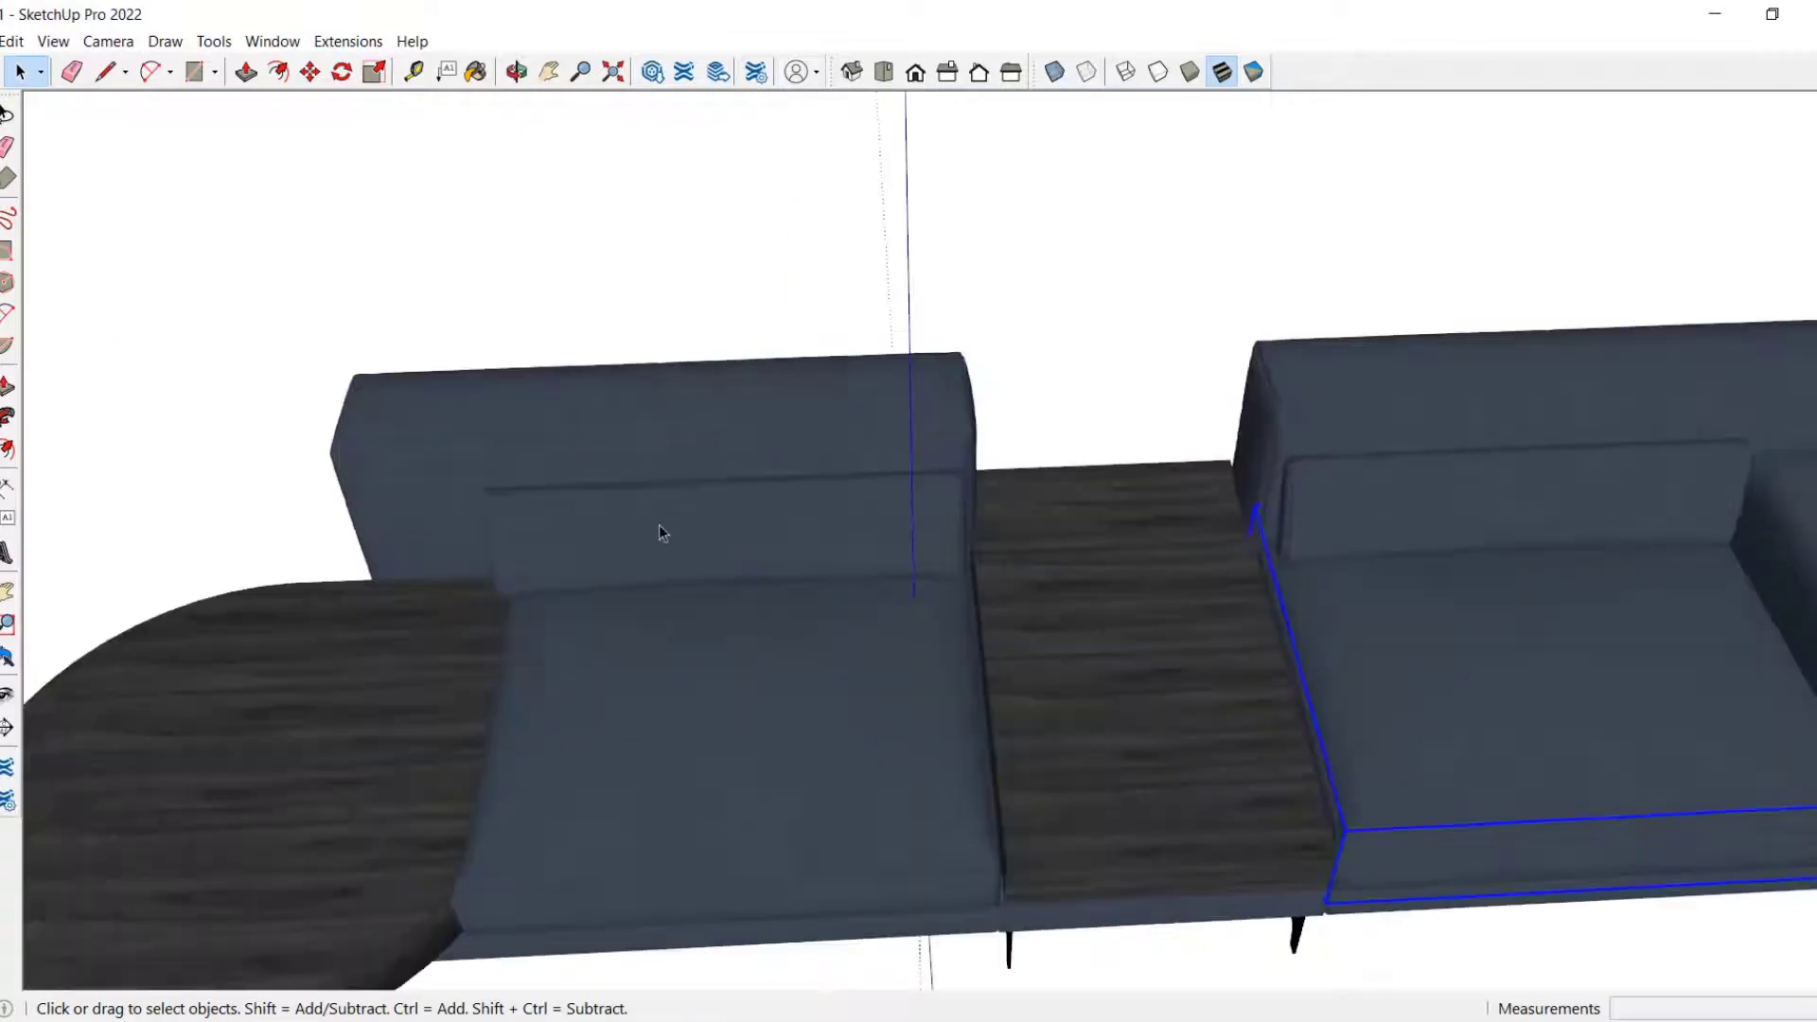
{"action": "double_click", "coordinate": [658, 524]}
{"action": "key", "text": "Escape"}
{"action": "right_click", "coordinate": [591, 524]}
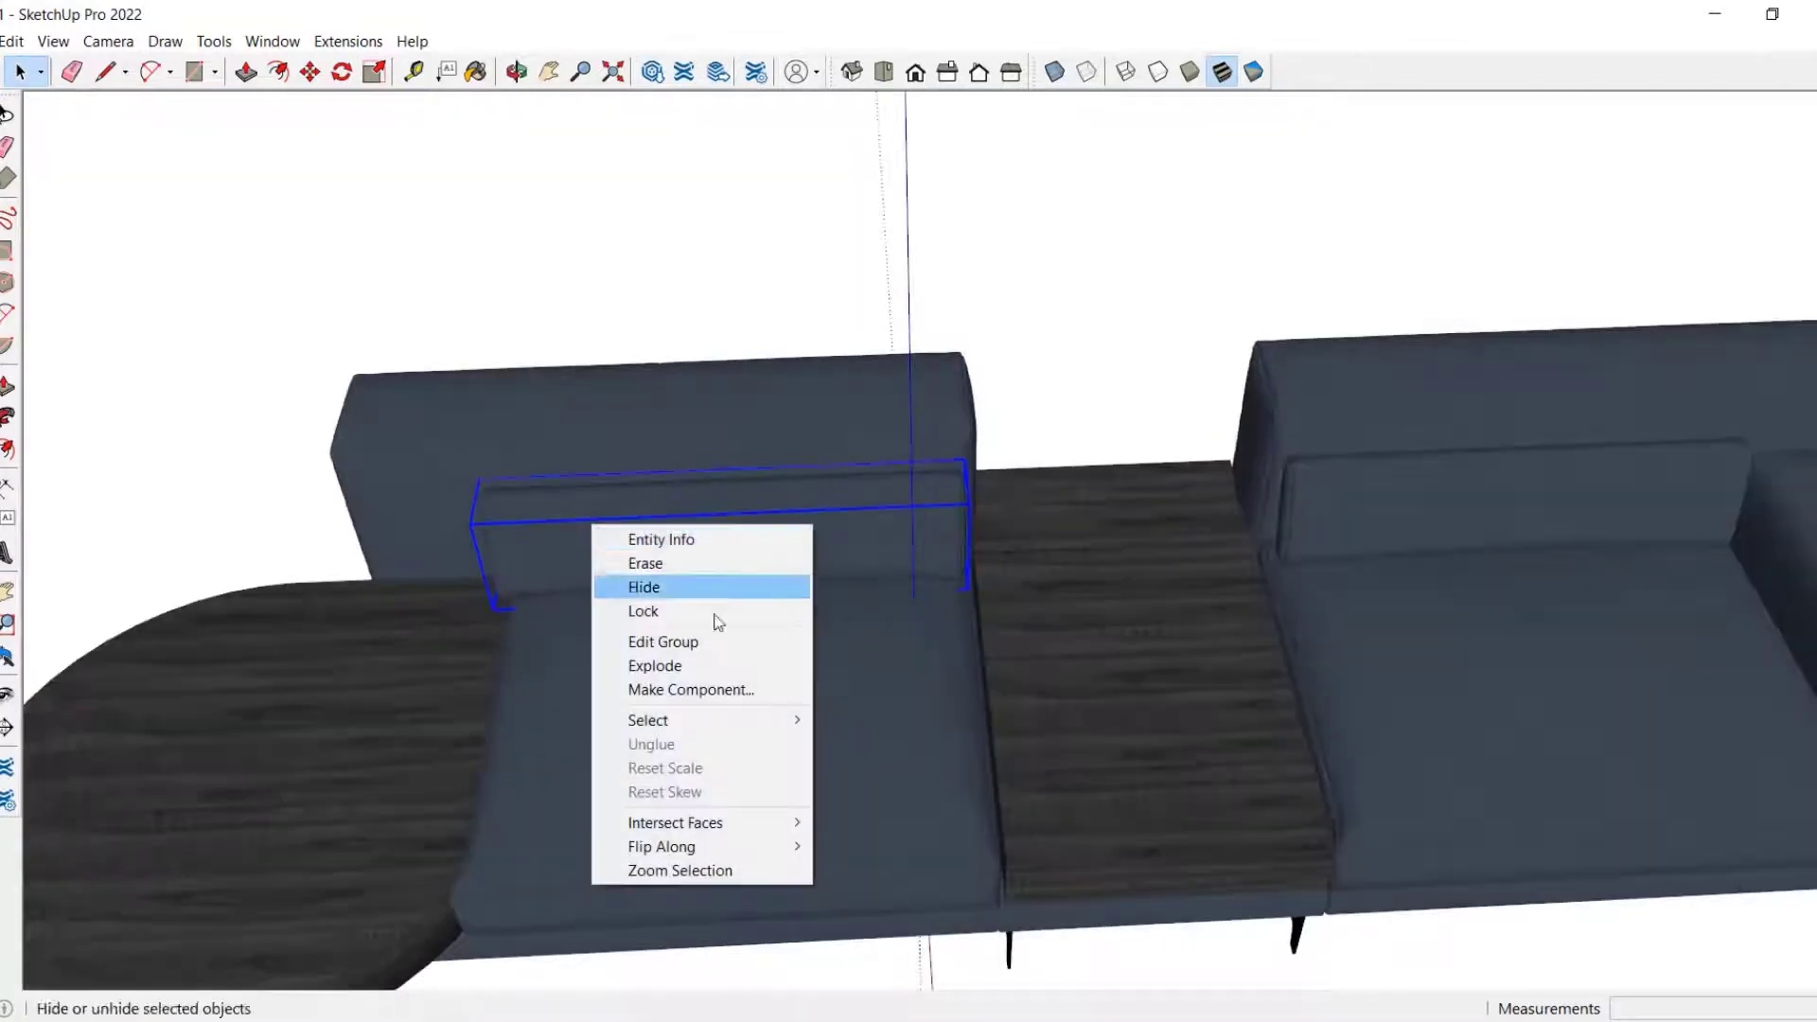
{"action": "left_click", "coordinate": [716, 663]}
Step: Explode the small back cushion's remaining nested levels into loose geometry
{"action": "right_click", "coordinate": [666, 505]}
{"action": "left_click", "coordinate": [730, 645]}
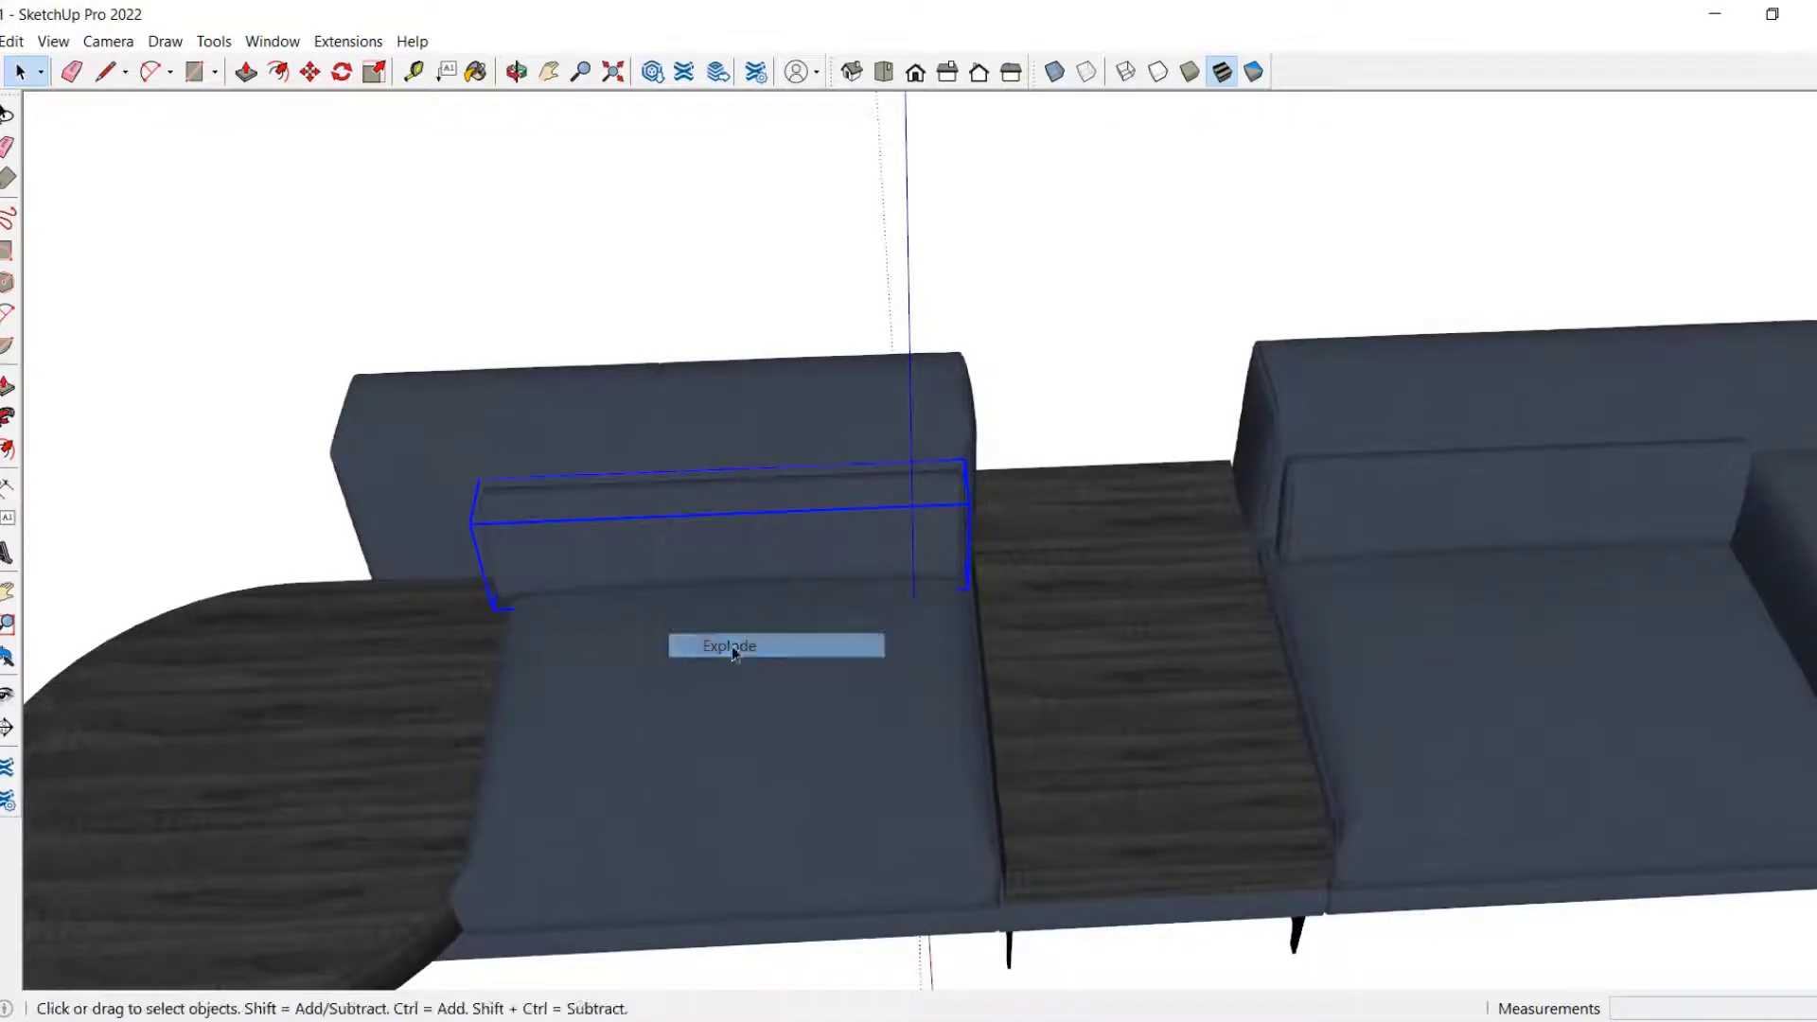
{"action": "middle_click_drag", "start_coordinate": [730, 645], "coordinate": [712, 501]}
{"action": "right_click", "coordinate": [712, 501]}
{"action": "left_click", "coordinate": [776, 641]}
Step: Make the small back cushion's loose geometry into a single component
{"action": "middle_click_drag", "start_coordinate": [776, 640], "coordinate": [722, 515]}
{"action": "key", "text": "g"}
{"action": "left_click", "coordinate": [938, 778]}
Step: Erase the old small back cushion on the armrest seat and copy the rebuilt one into its place
{"action": "middle_click_drag", "start_coordinate": [944, 781], "coordinate": [1528, 553]}
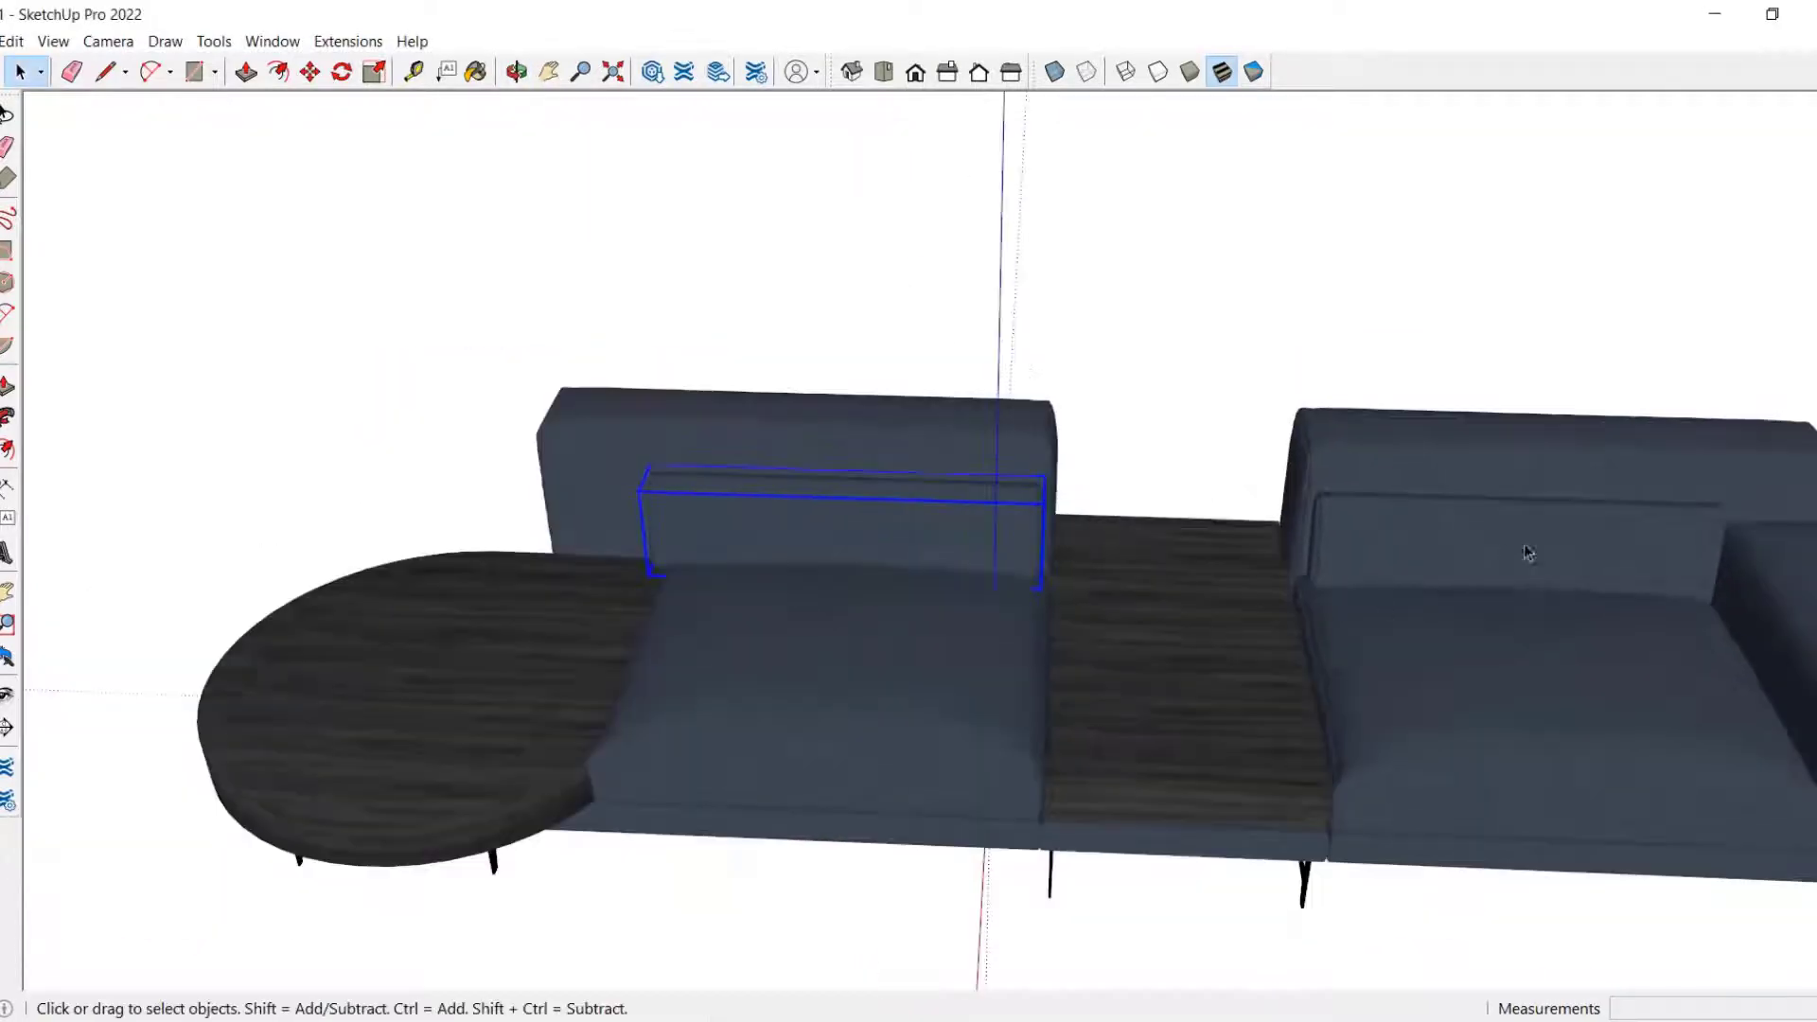
{"action": "key", "text": "Delete"}
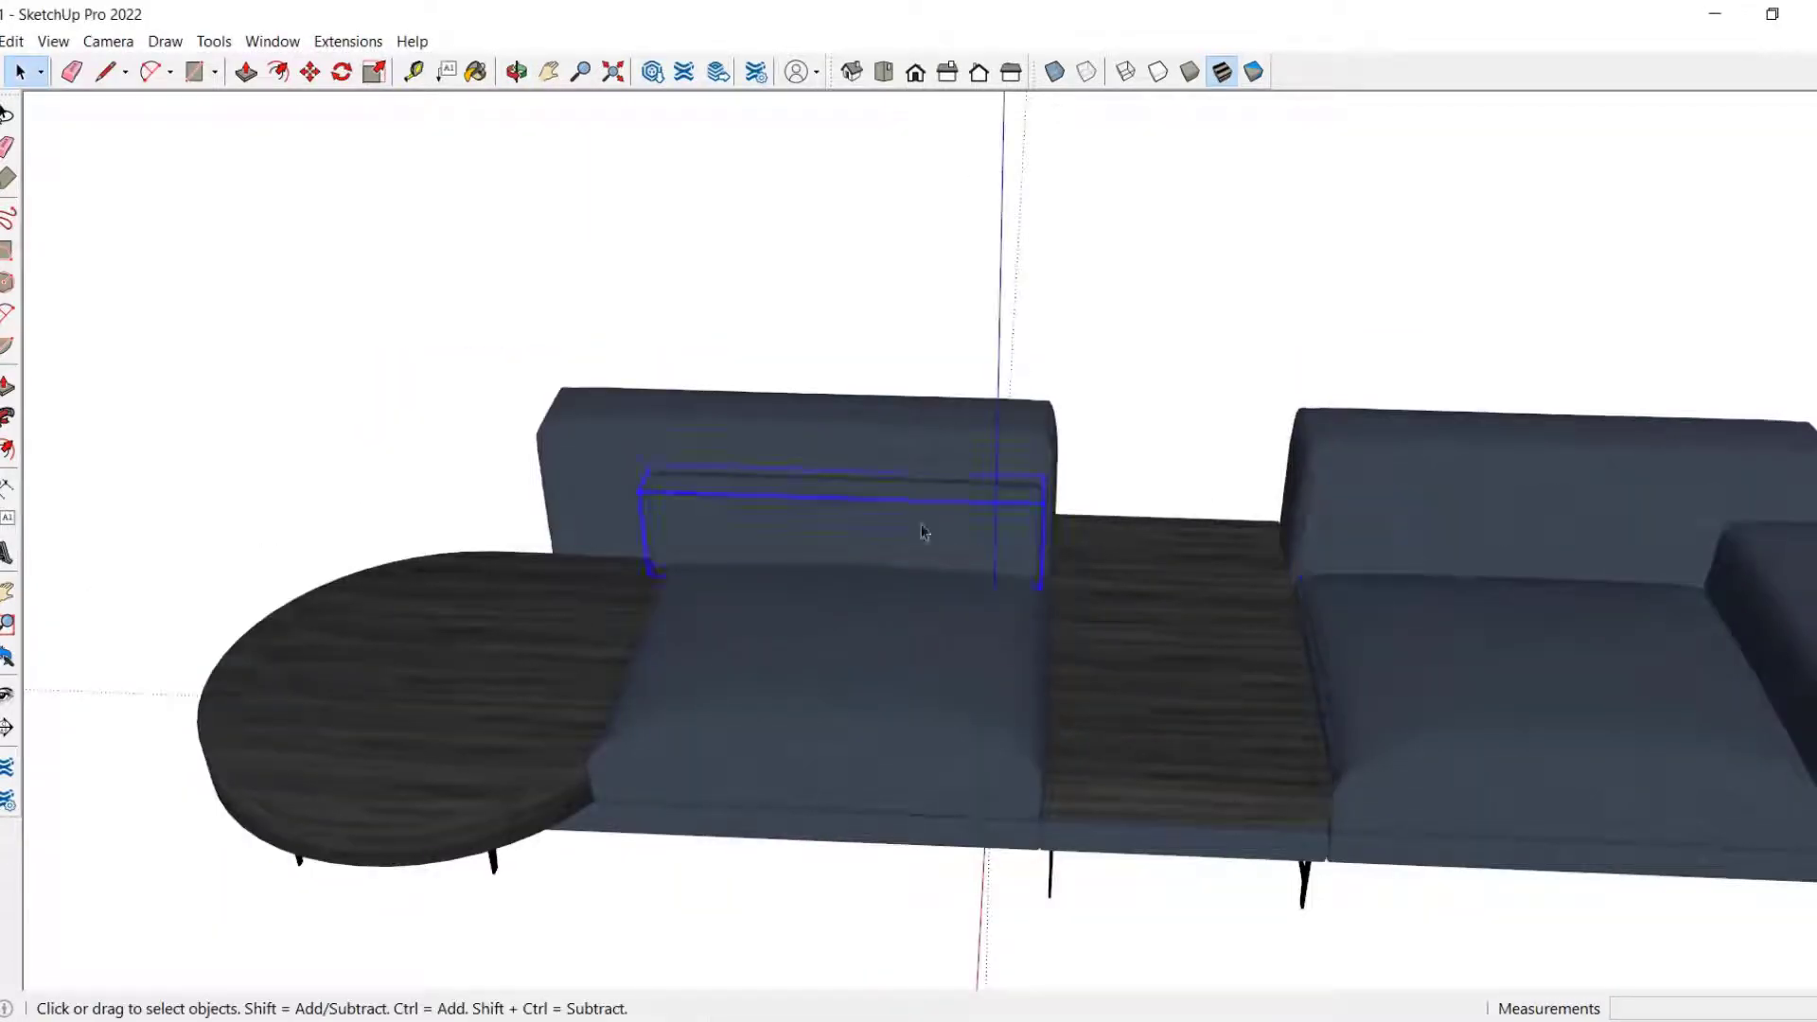
{"action": "key", "text": "m"}
{"action": "left_click", "coordinate": [738, 892]}
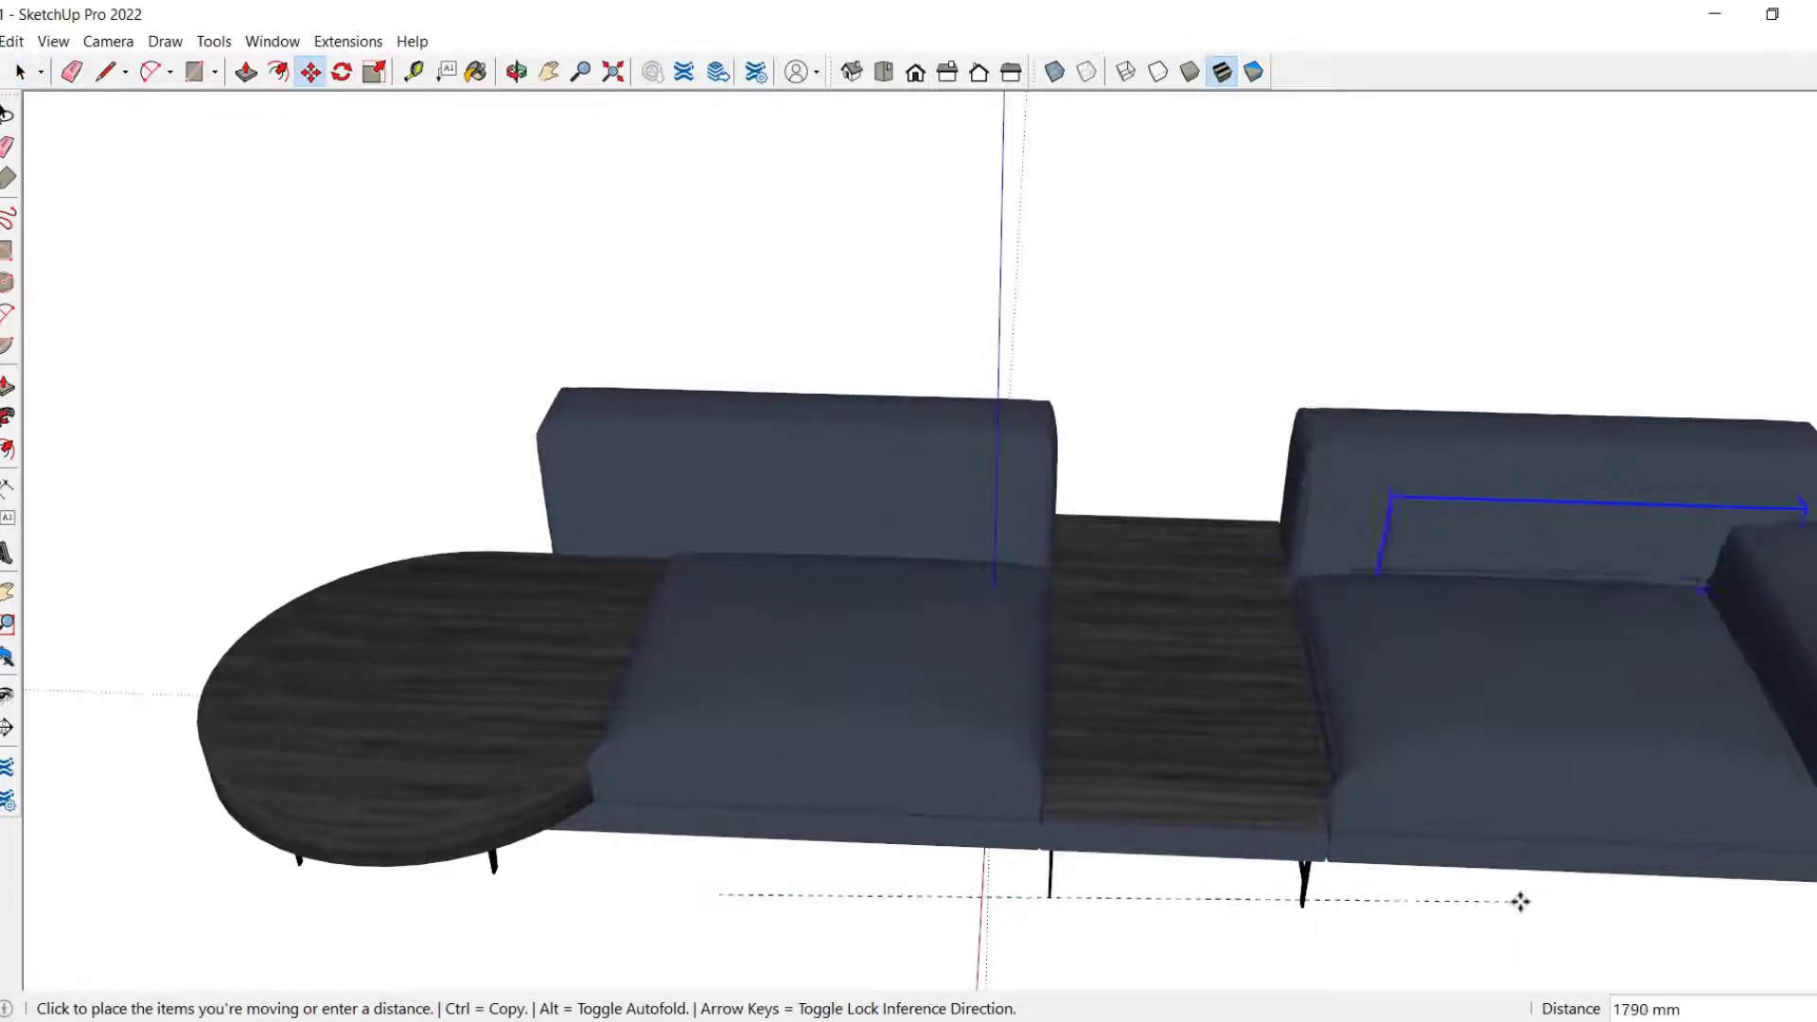
{"action": "key", "text": "ctrl"}
{"action": "left_click", "coordinate": [1448, 935]}
{"action": "key", "text": "space"}
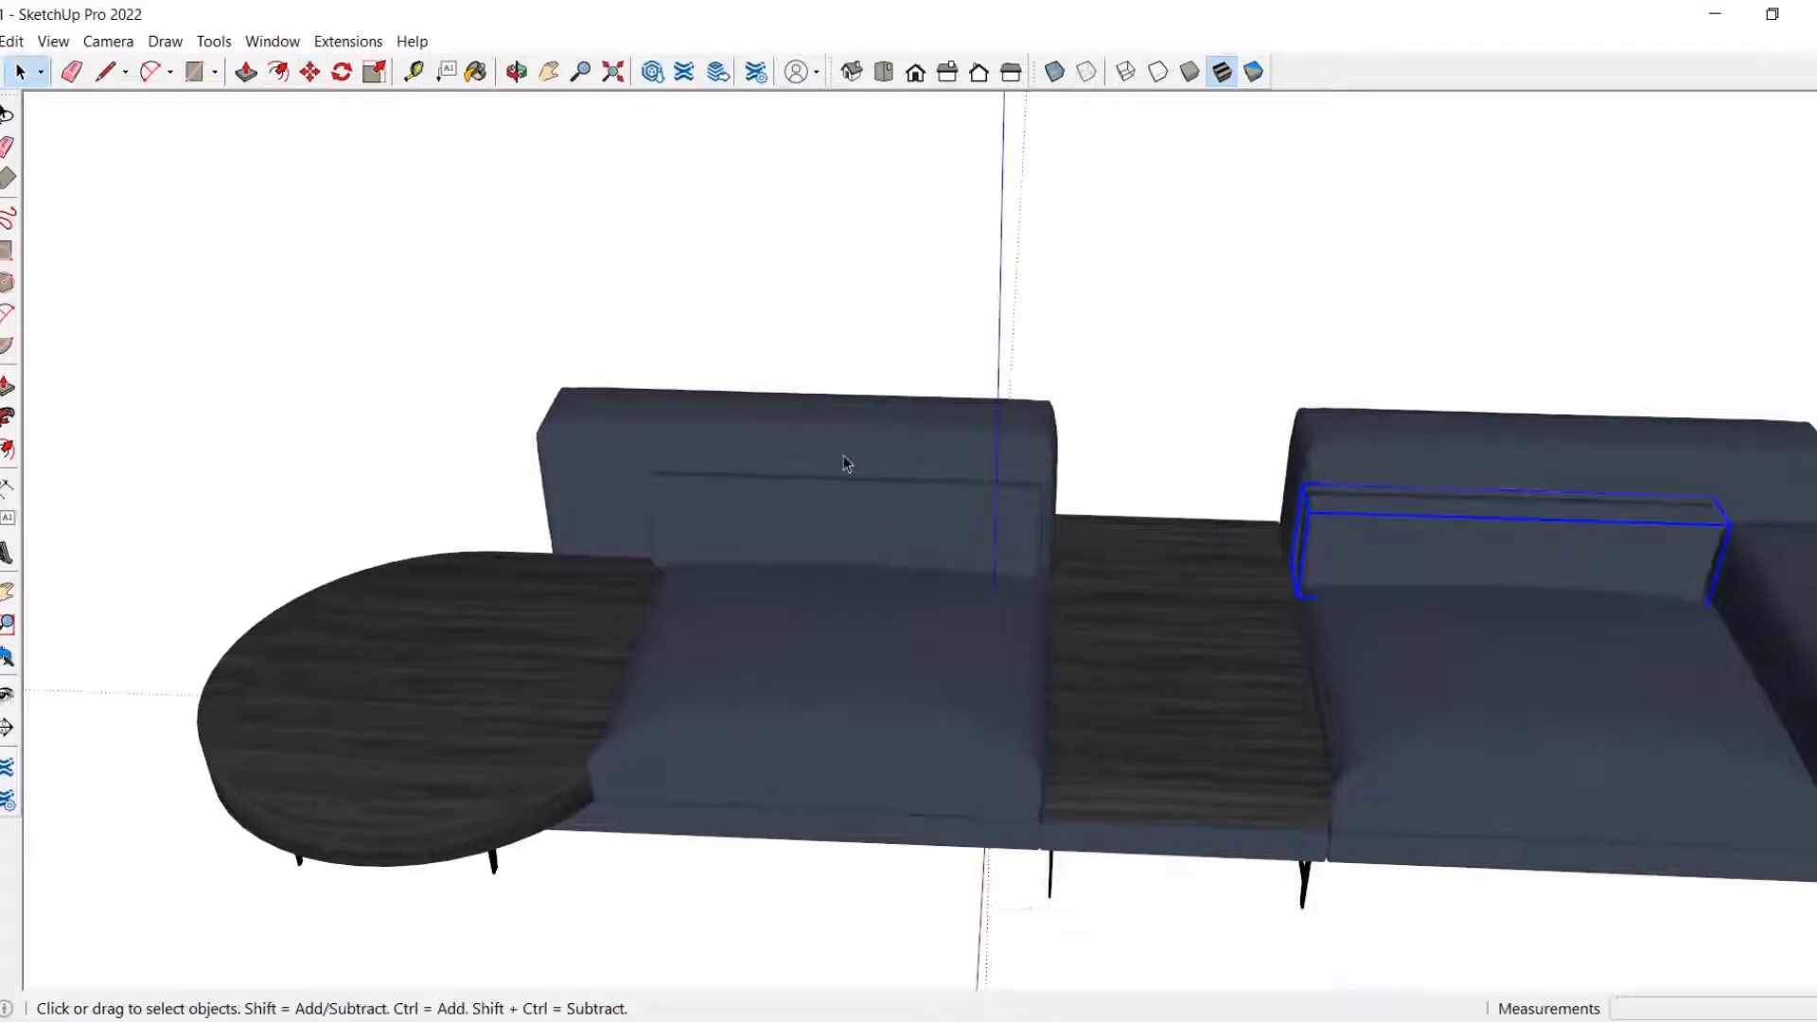
Step: Explode the two outer group levels of the backrest on the seat beside the round table
{"action": "right_click", "coordinate": [845, 454]}
{"action": "left_click", "coordinate": [909, 594]}
{"action": "middle_click_drag", "start_coordinate": [722, 451], "coordinate": [1814, 270]}
{"action": "scroll", "coordinate": [1007, 575], "scroll_direction": "up", "scroll_amount": 1}
{"action": "right_click", "coordinate": [1004, 575]}
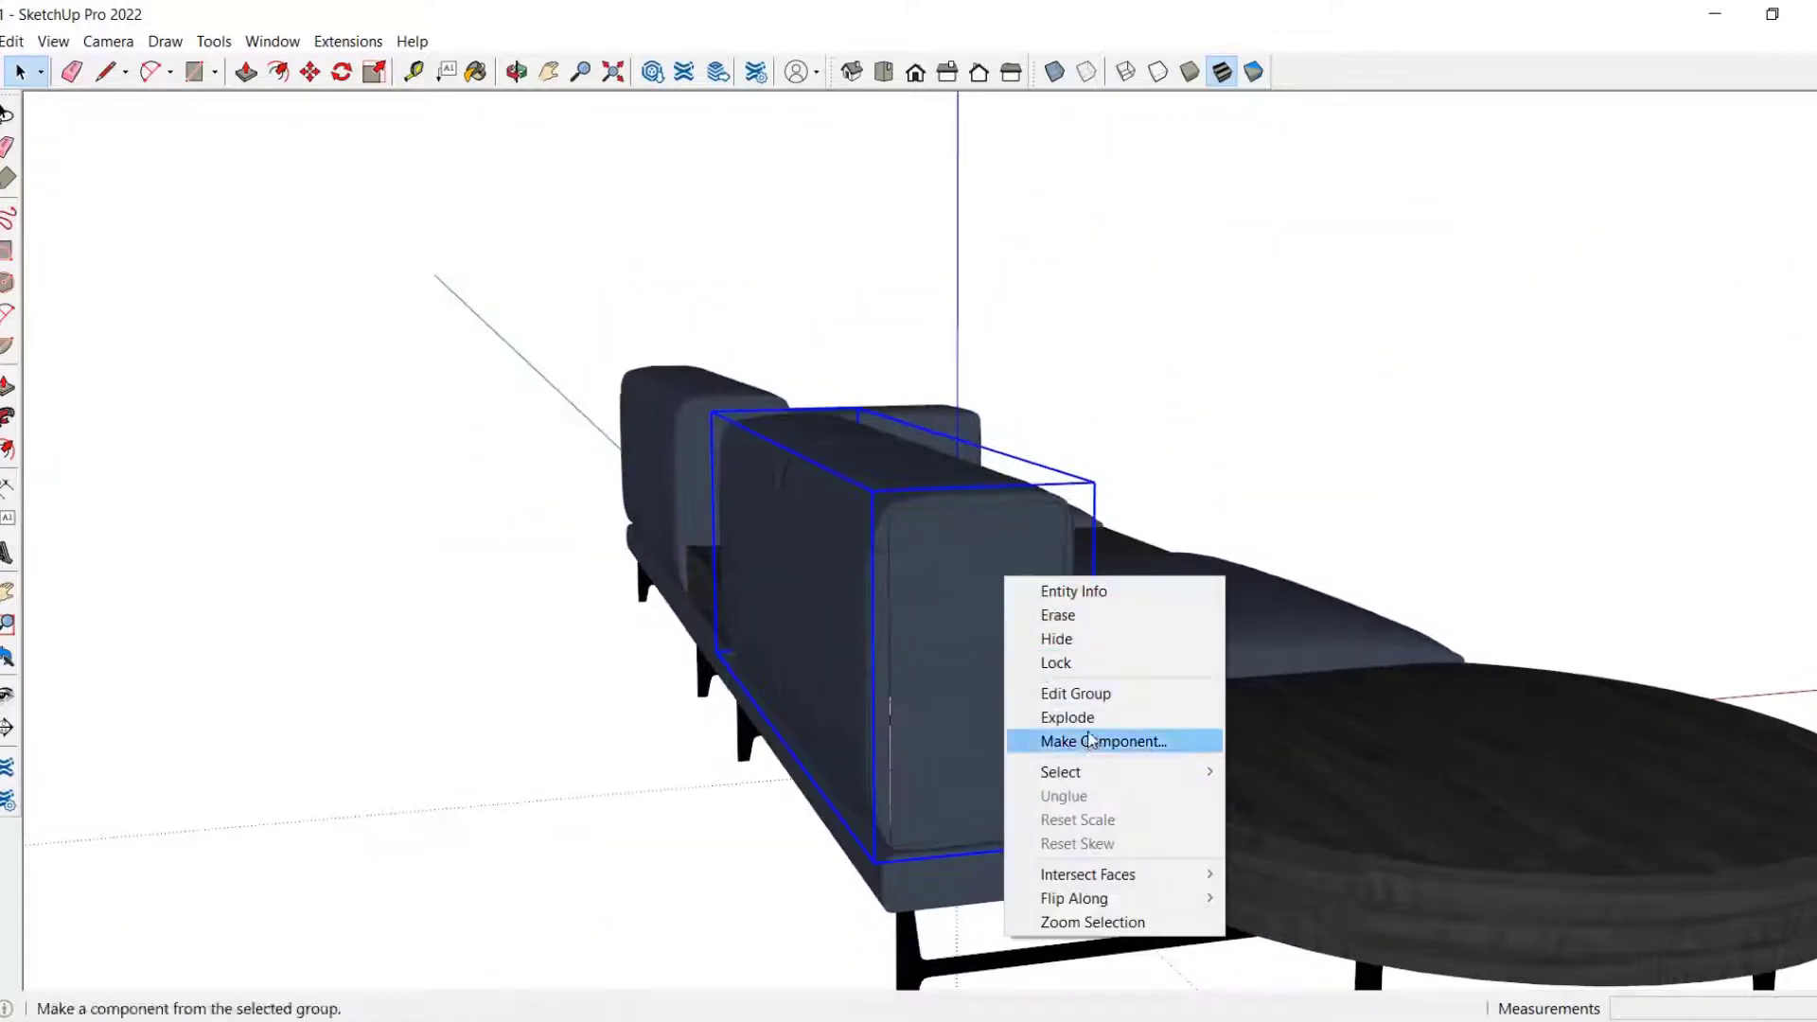
{"action": "left_click", "coordinate": [1079, 720]}
Step: Explode the backrest's last nested level into loose geometry
{"action": "scroll", "coordinate": [949, 725], "scroll_direction": "up", "scroll_amount": 1}
{"action": "middle_click_drag", "start_coordinate": [897, 702], "coordinate": [1070, 600]}
{"action": "scroll", "coordinate": [1064, 600], "scroll_direction": "up", "scroll_amount": 1}
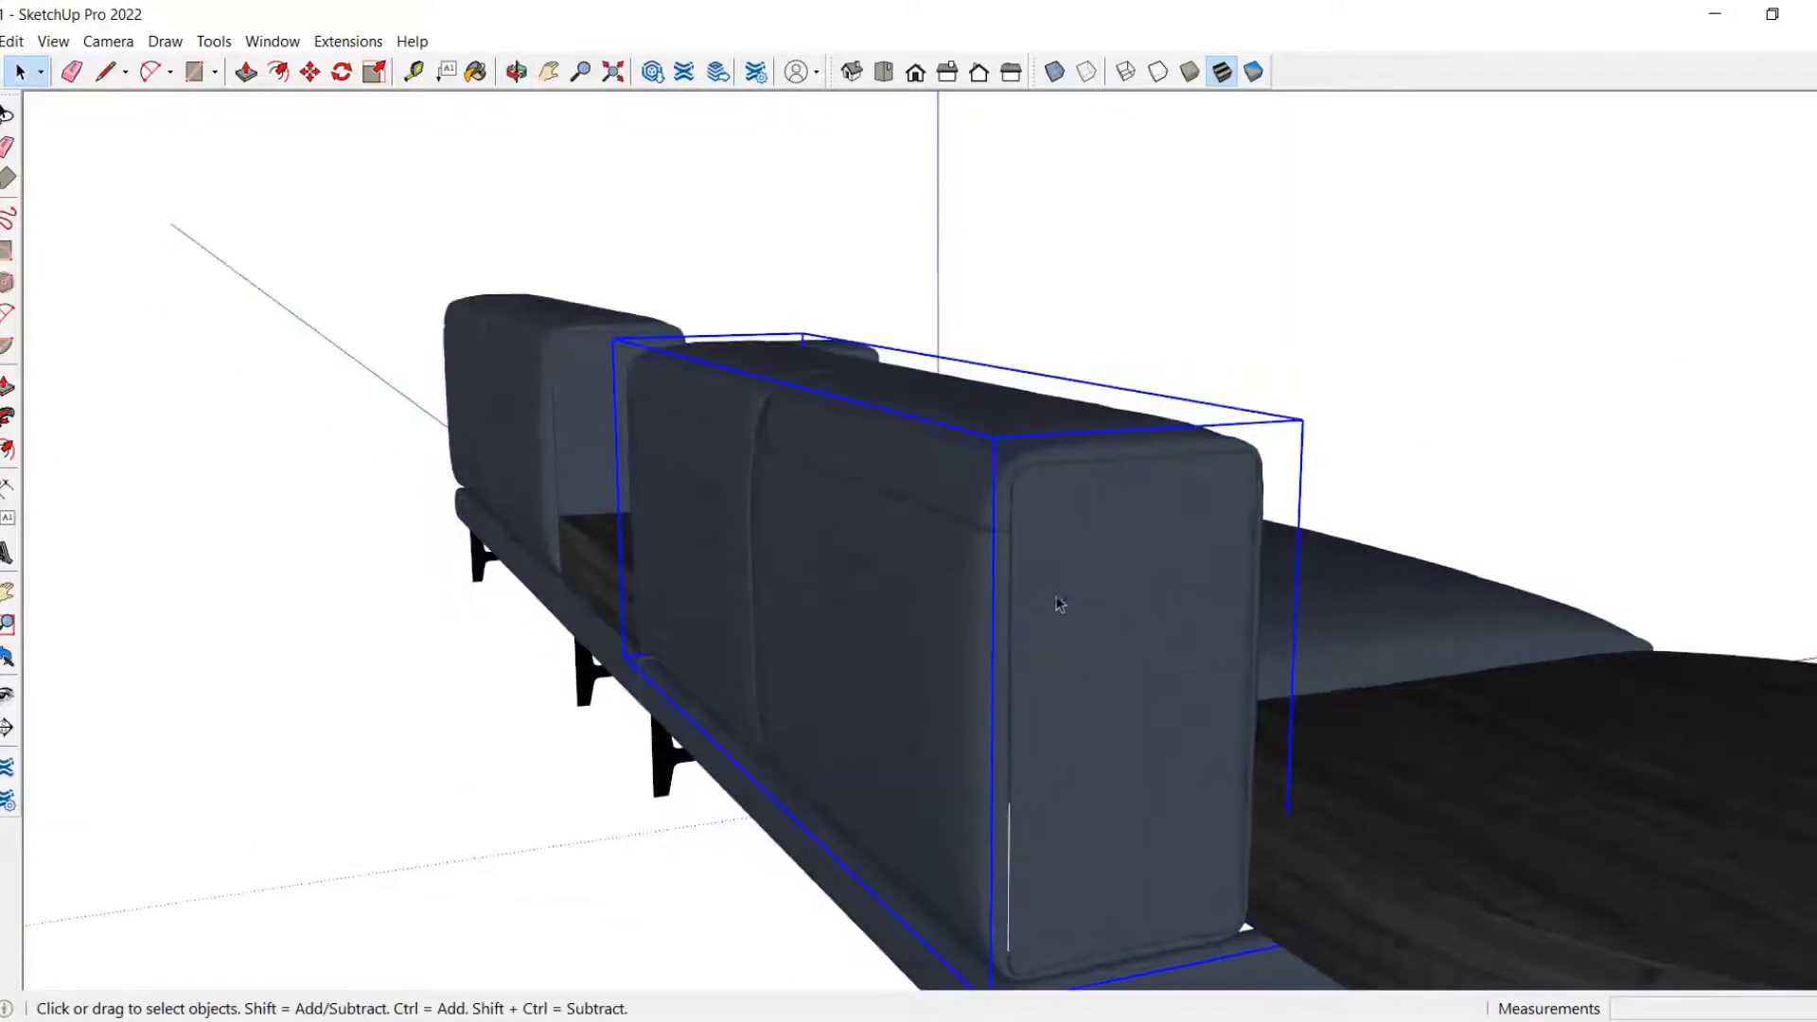
{"action": "right_click", "coordinate": [1058, 598]}
{"action": "left_click", "coordinate": [1173, 211]}
{"action": "scroll", "coordinate": [1039, 586], "scroll_direction": "down", "scroll_amount": 2}
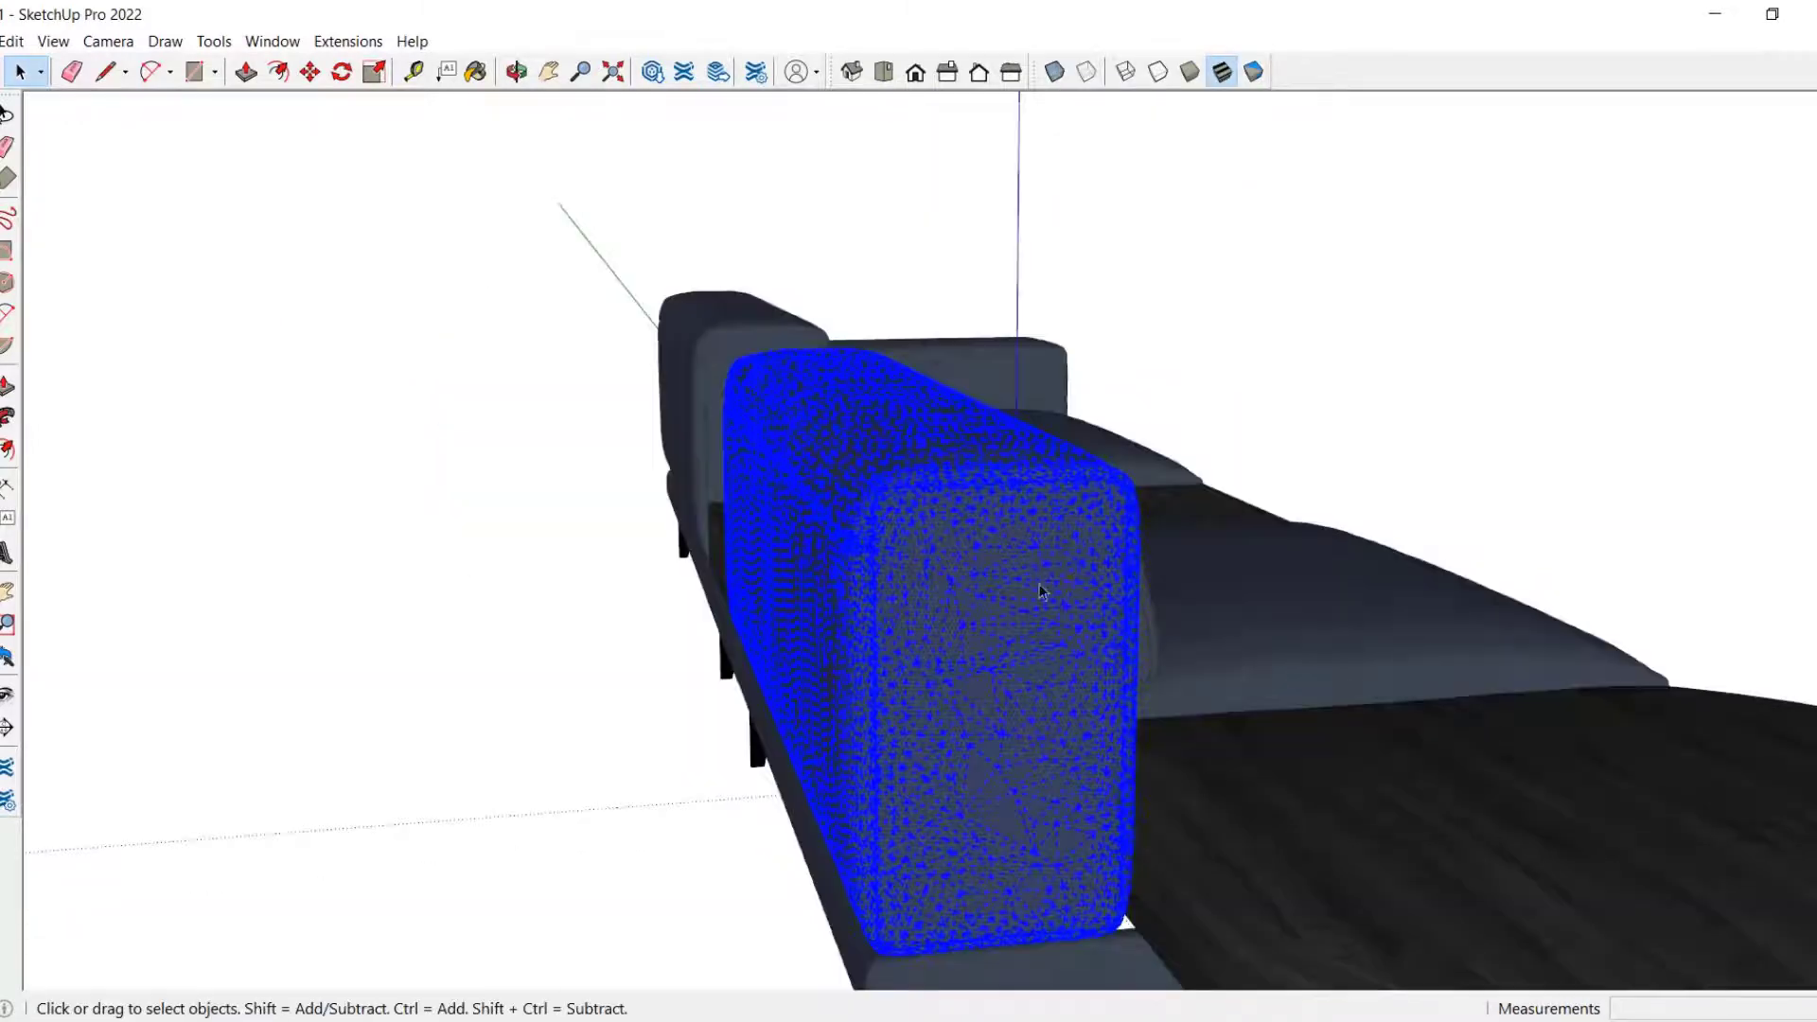
Step: Make the backrest's loose geometry into a single component that replaces the selection
{"action": "scroll", "coordinate": [1039, 591], "scroll_direction": "down", "scroll_amount": 1}
{"action": "right_click", "coordinate": [1059, 579]}
{"action": "left_click", "coordinate": [1172, 743]}
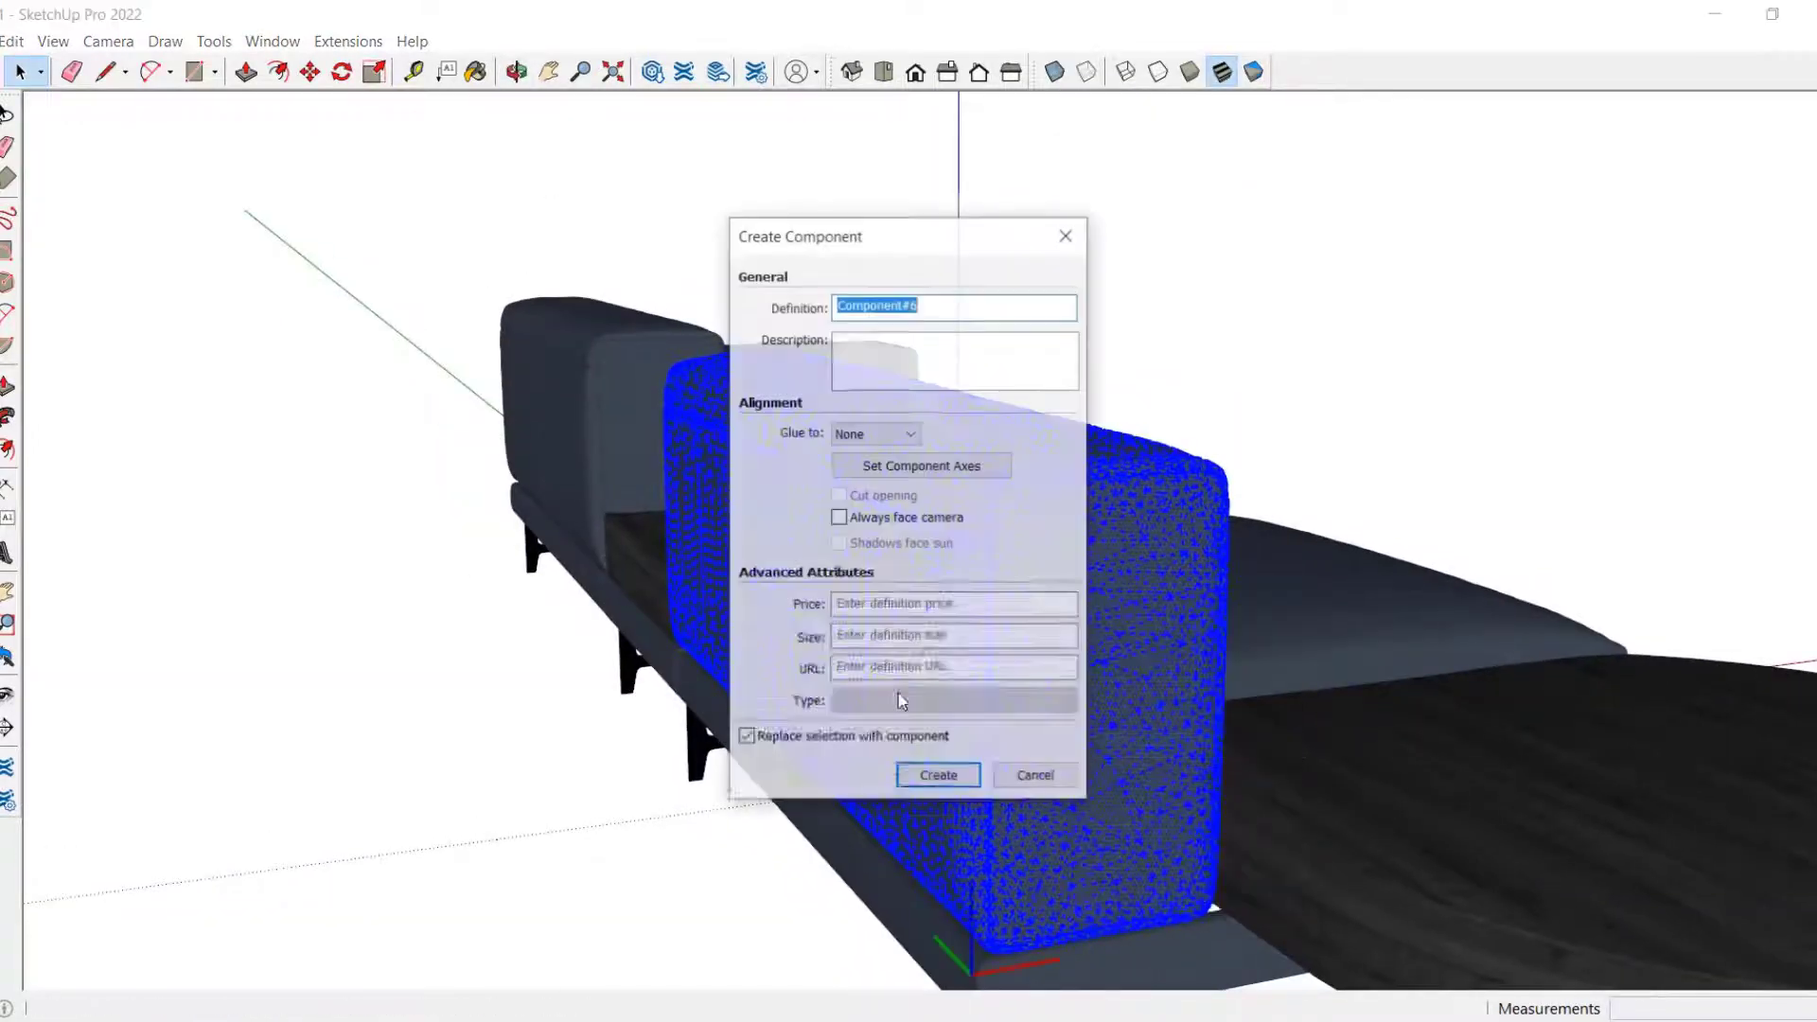
{"action": "left_click", "coordinate": [937, 775]}
Step: Try to move the rebuilt backrest about 1875 mm along the green axis onto the armrest section's backrest
{"action": "middle_click_drag", "start_coordinate": [1379, 588], "coordinate": [1181, 424]}
{"action": "right_click", "coordinate": [1179, 422]}
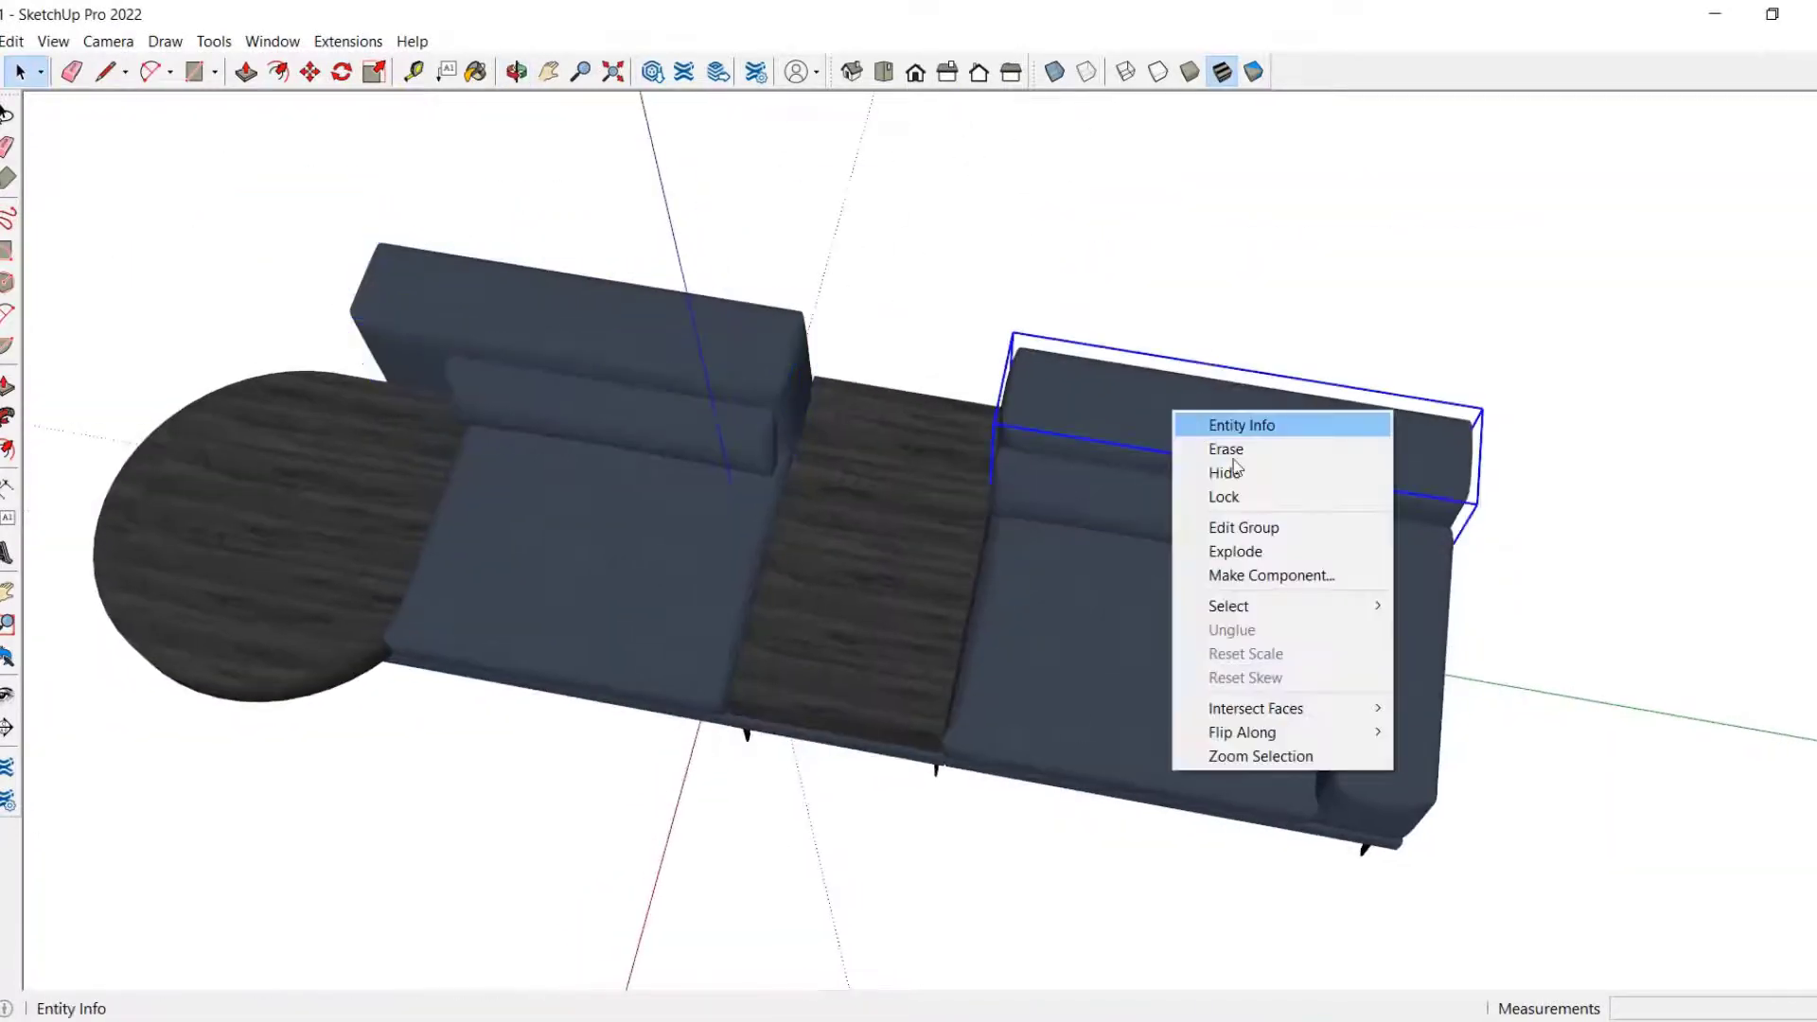
{"action": "left_click", "coordinate": [730, 307]}
{"action": "key", "text": "m"}
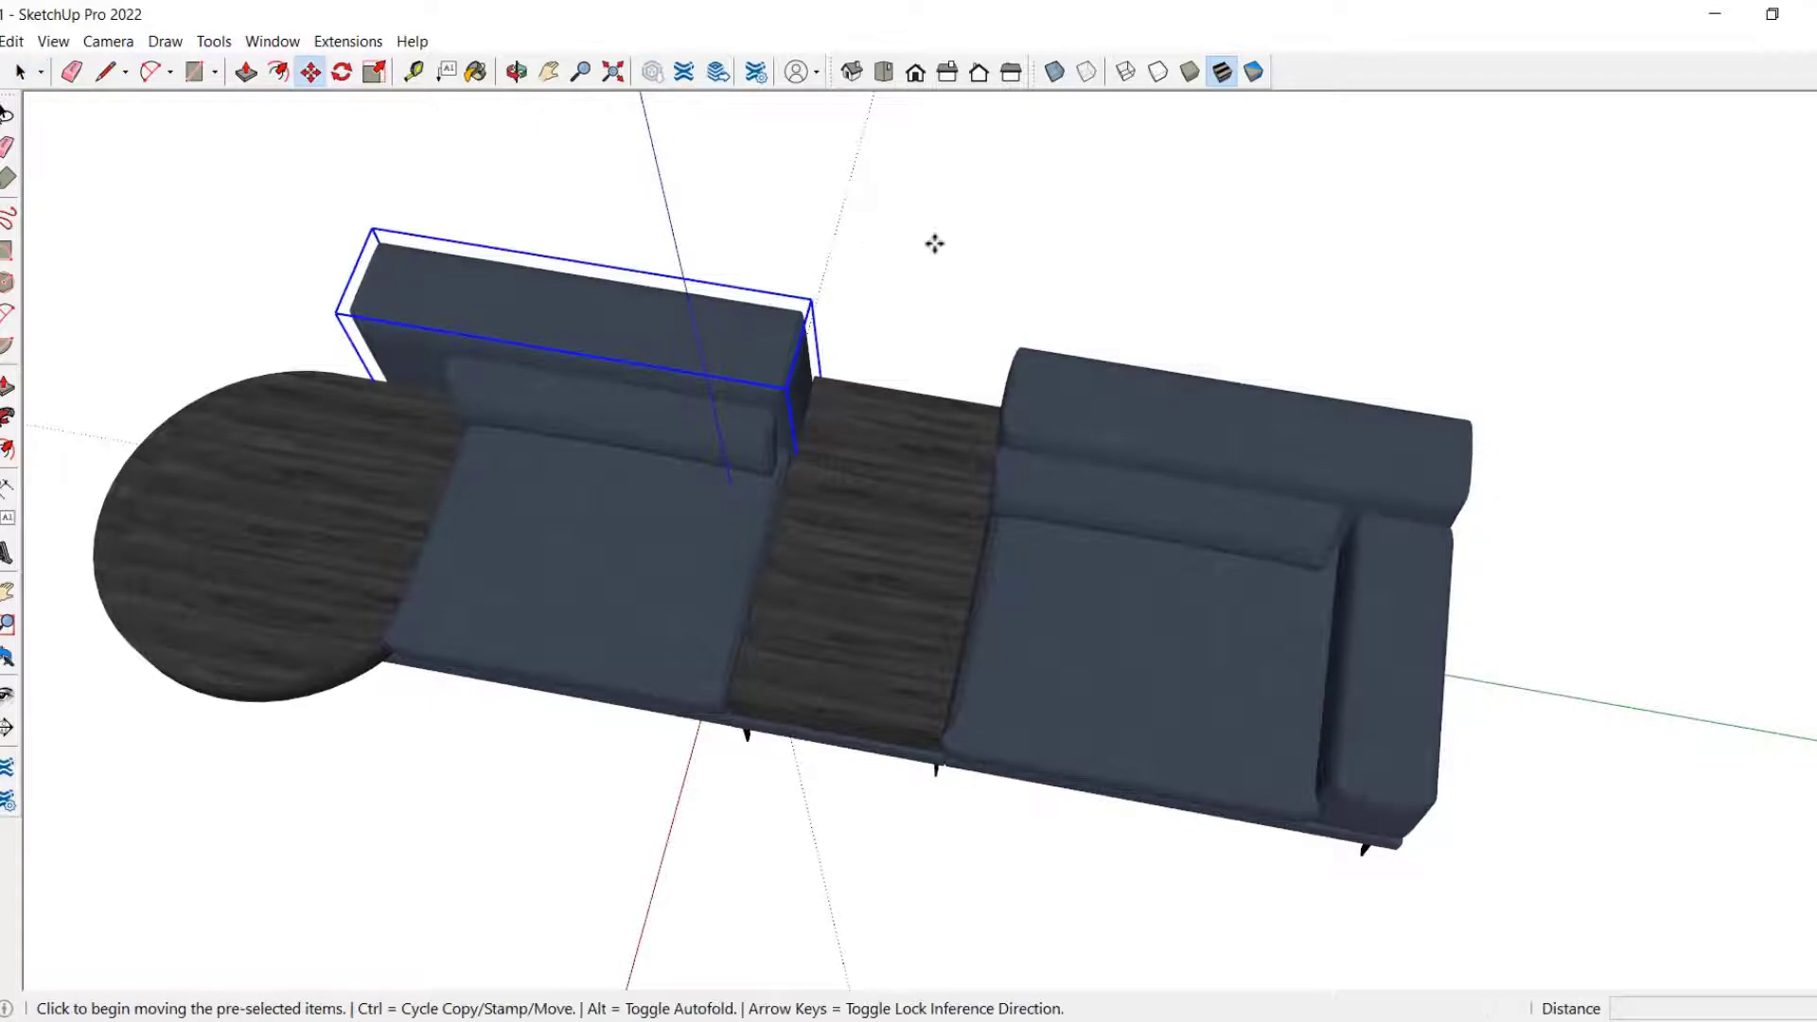
{"action": "left_click", "coordinate": [935, 244]}
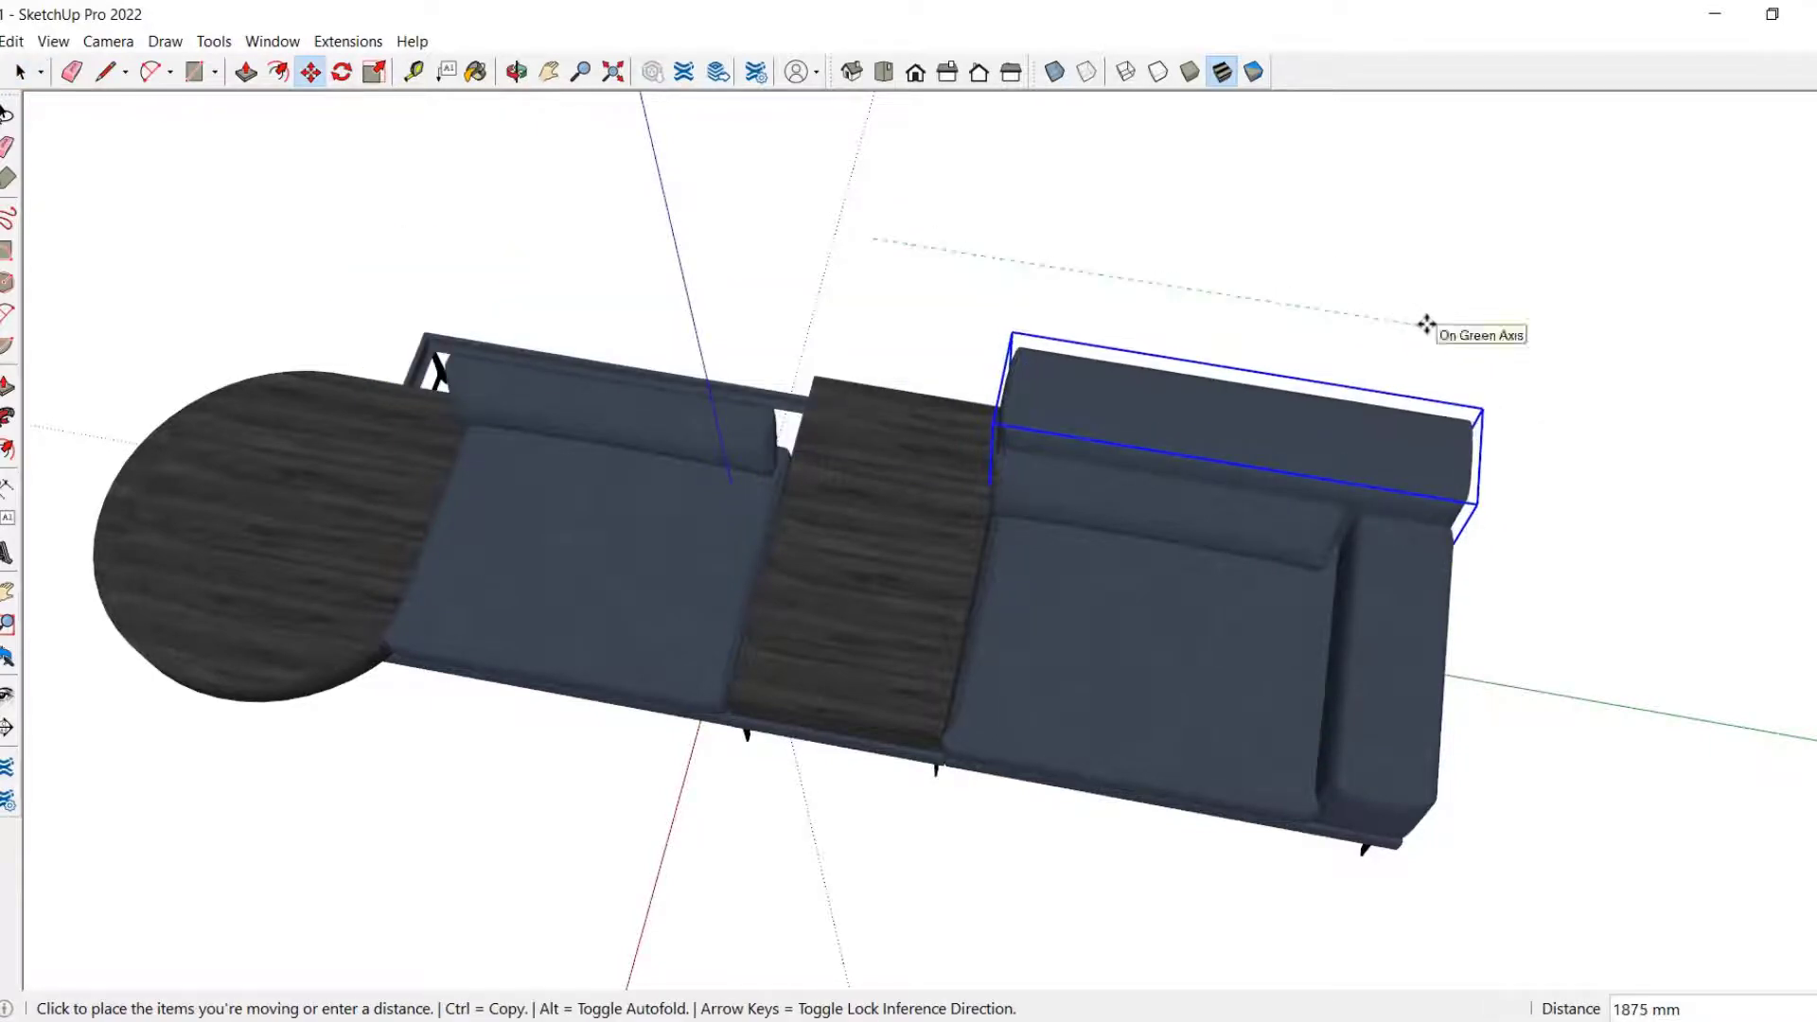
{"action": "key", "text": "space"}
Step: Erase the armrest section's old backrest and copy the rebuilt backrest there, about 1875 mm along the green axis
{"action": "key", "text": "Delete"}
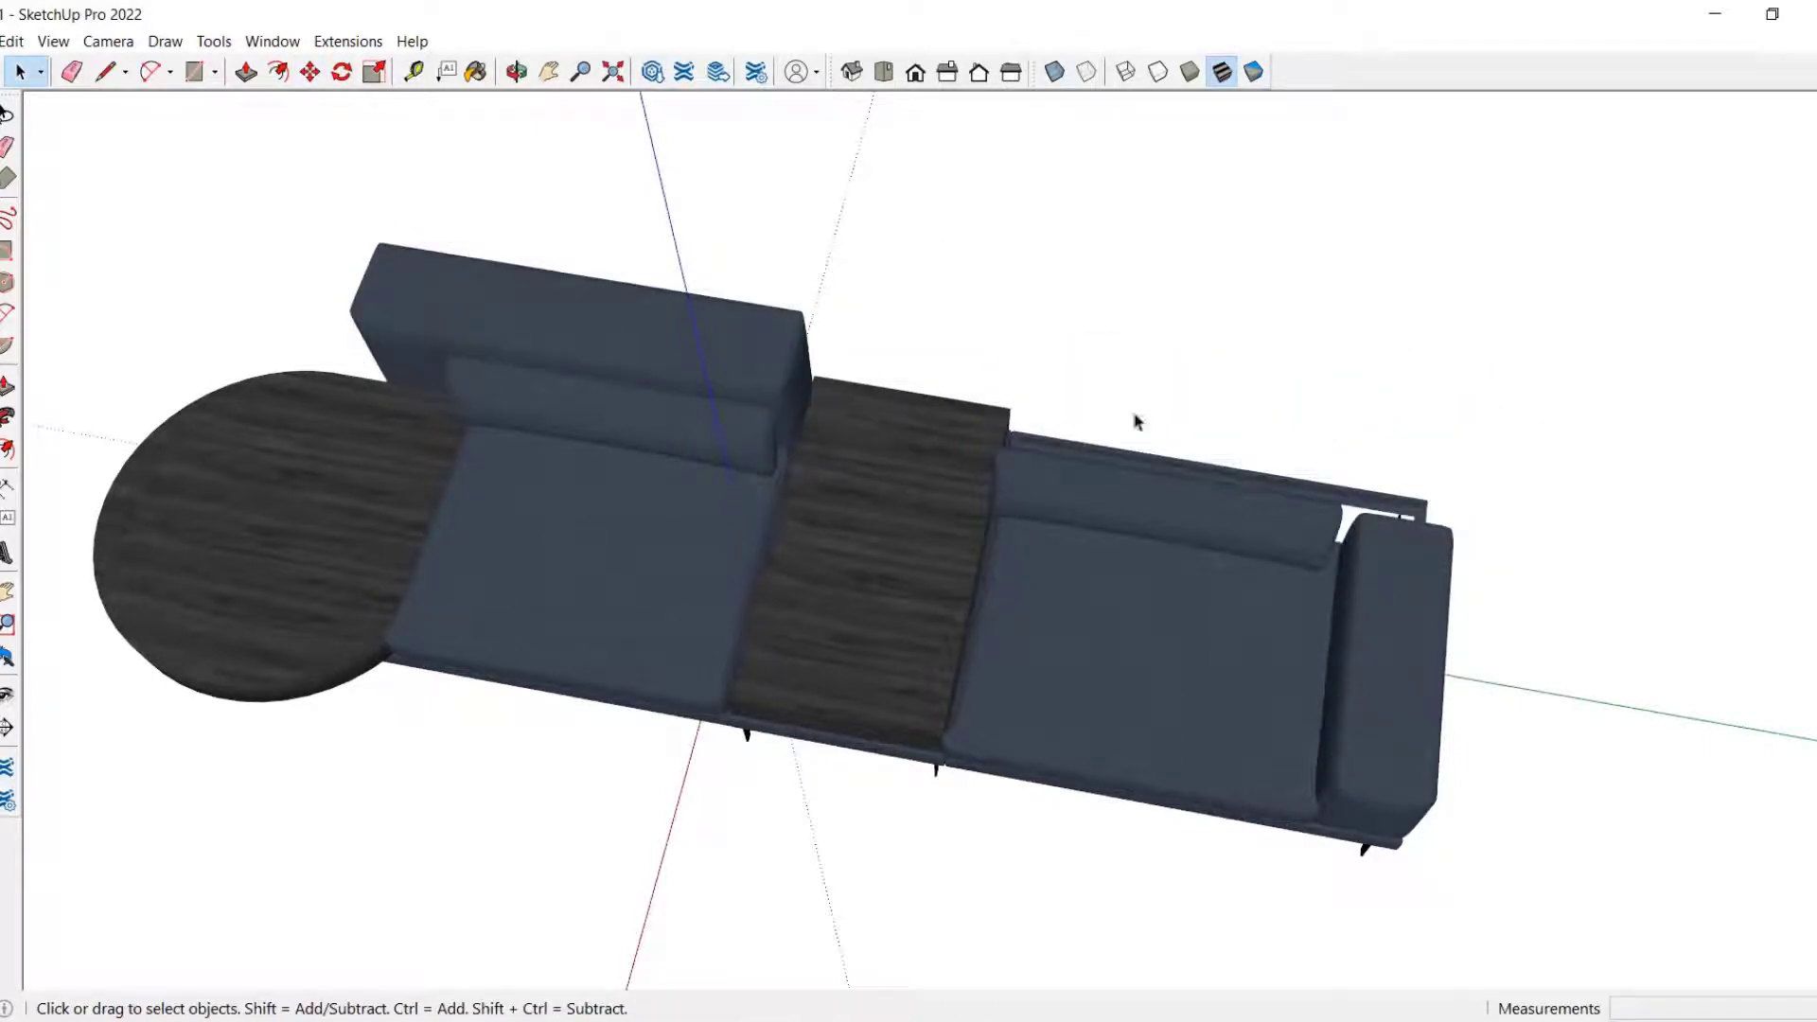
{"action": "key", "text": "m"}
{"action": "left_click", "coordinate": [760, 217]}
{"action": "key", "text": "ctrl"}
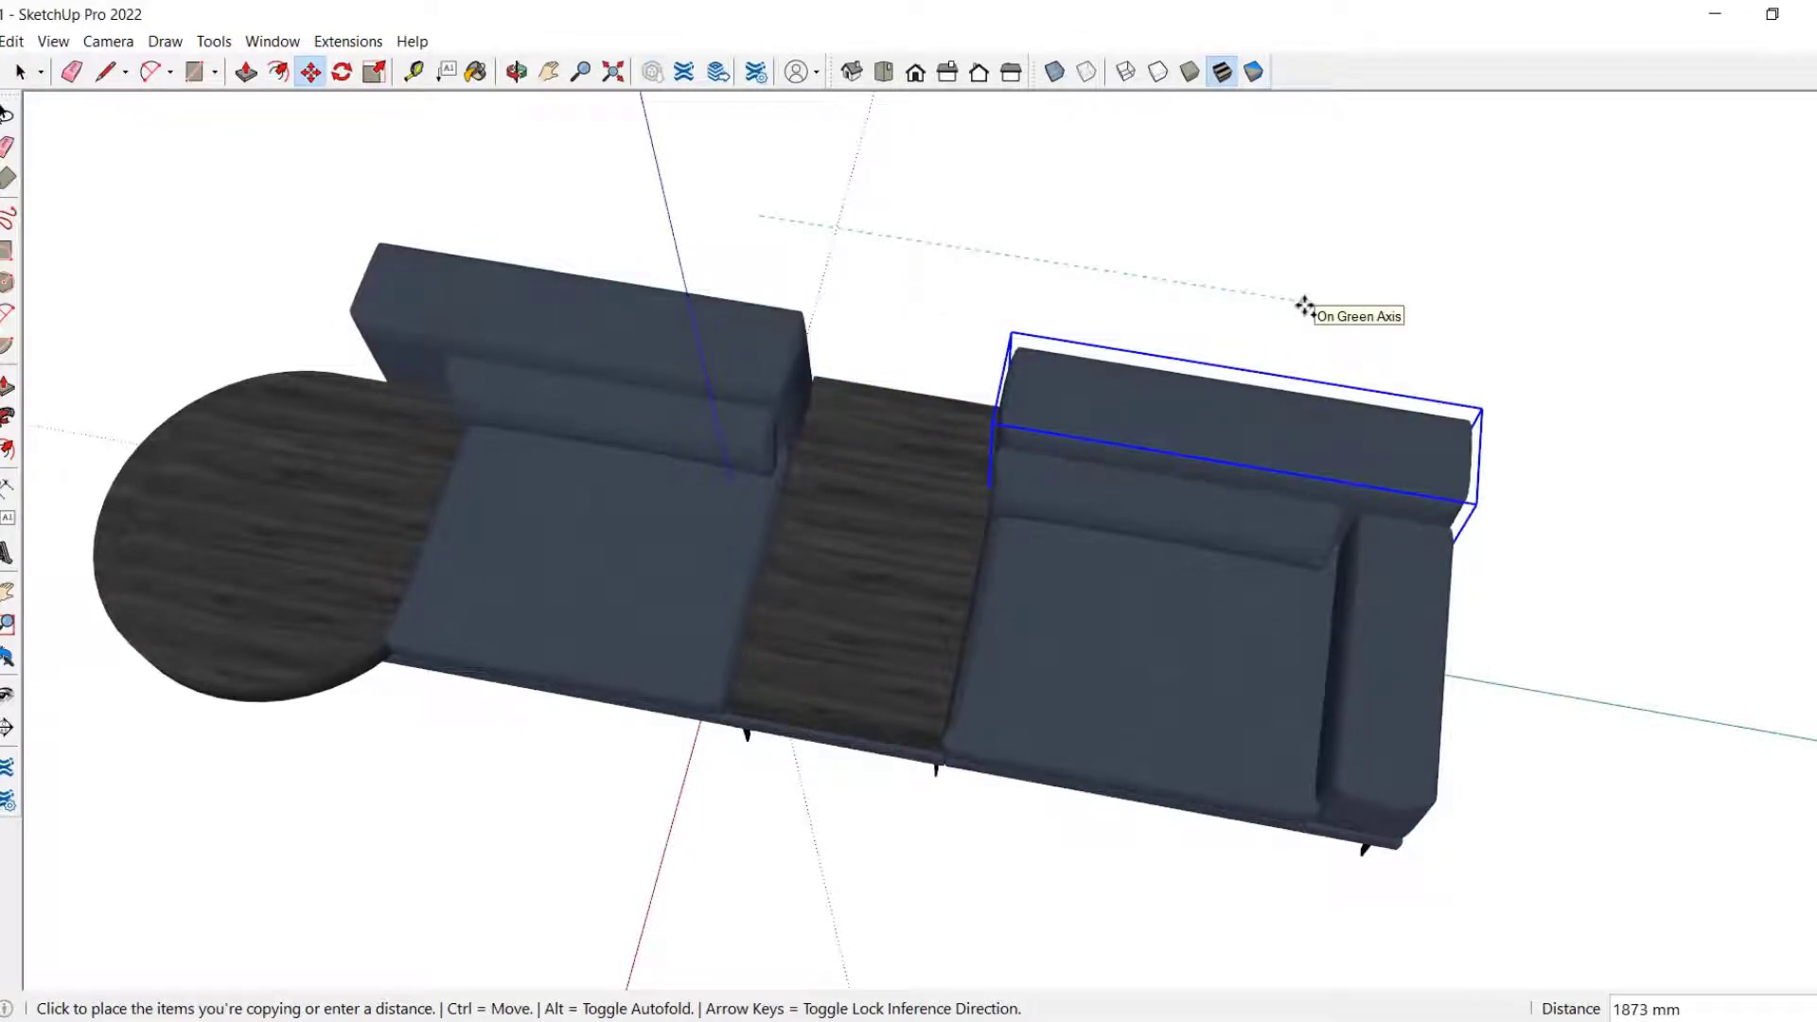
{"action": "left_click", "coordinate": [1304, 305]}
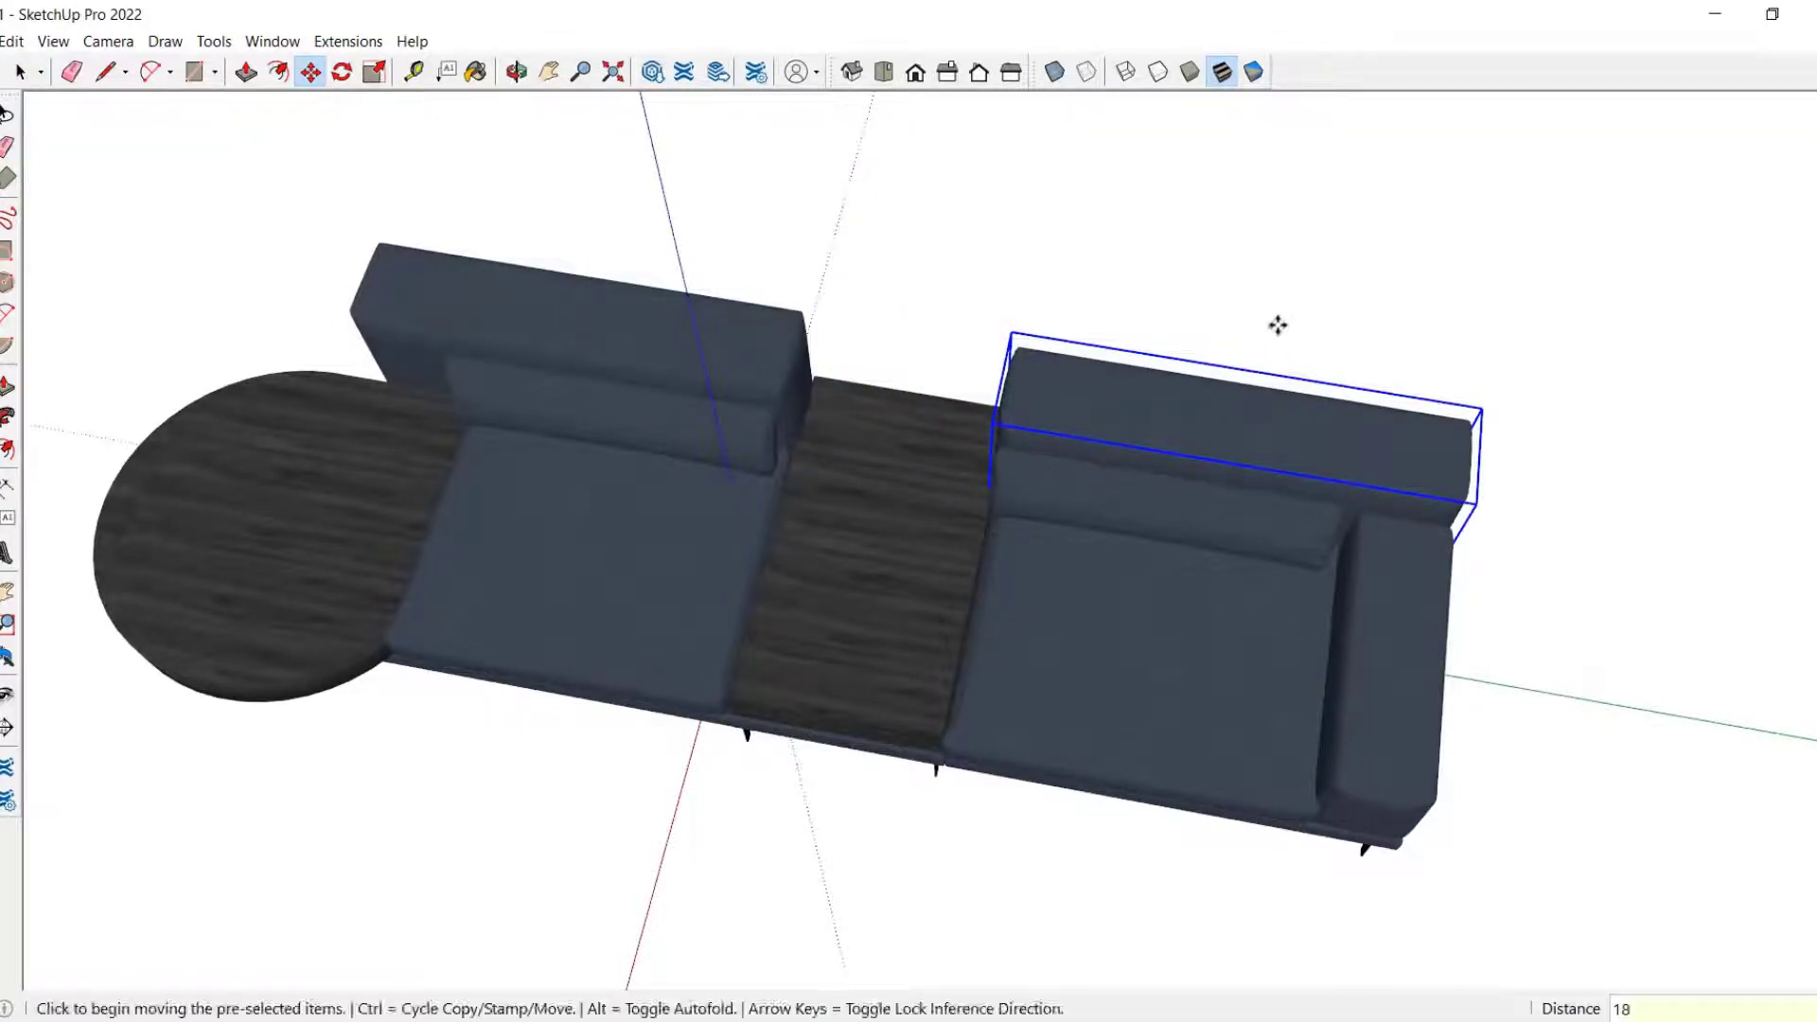
{"action": "key", "text": "space"}
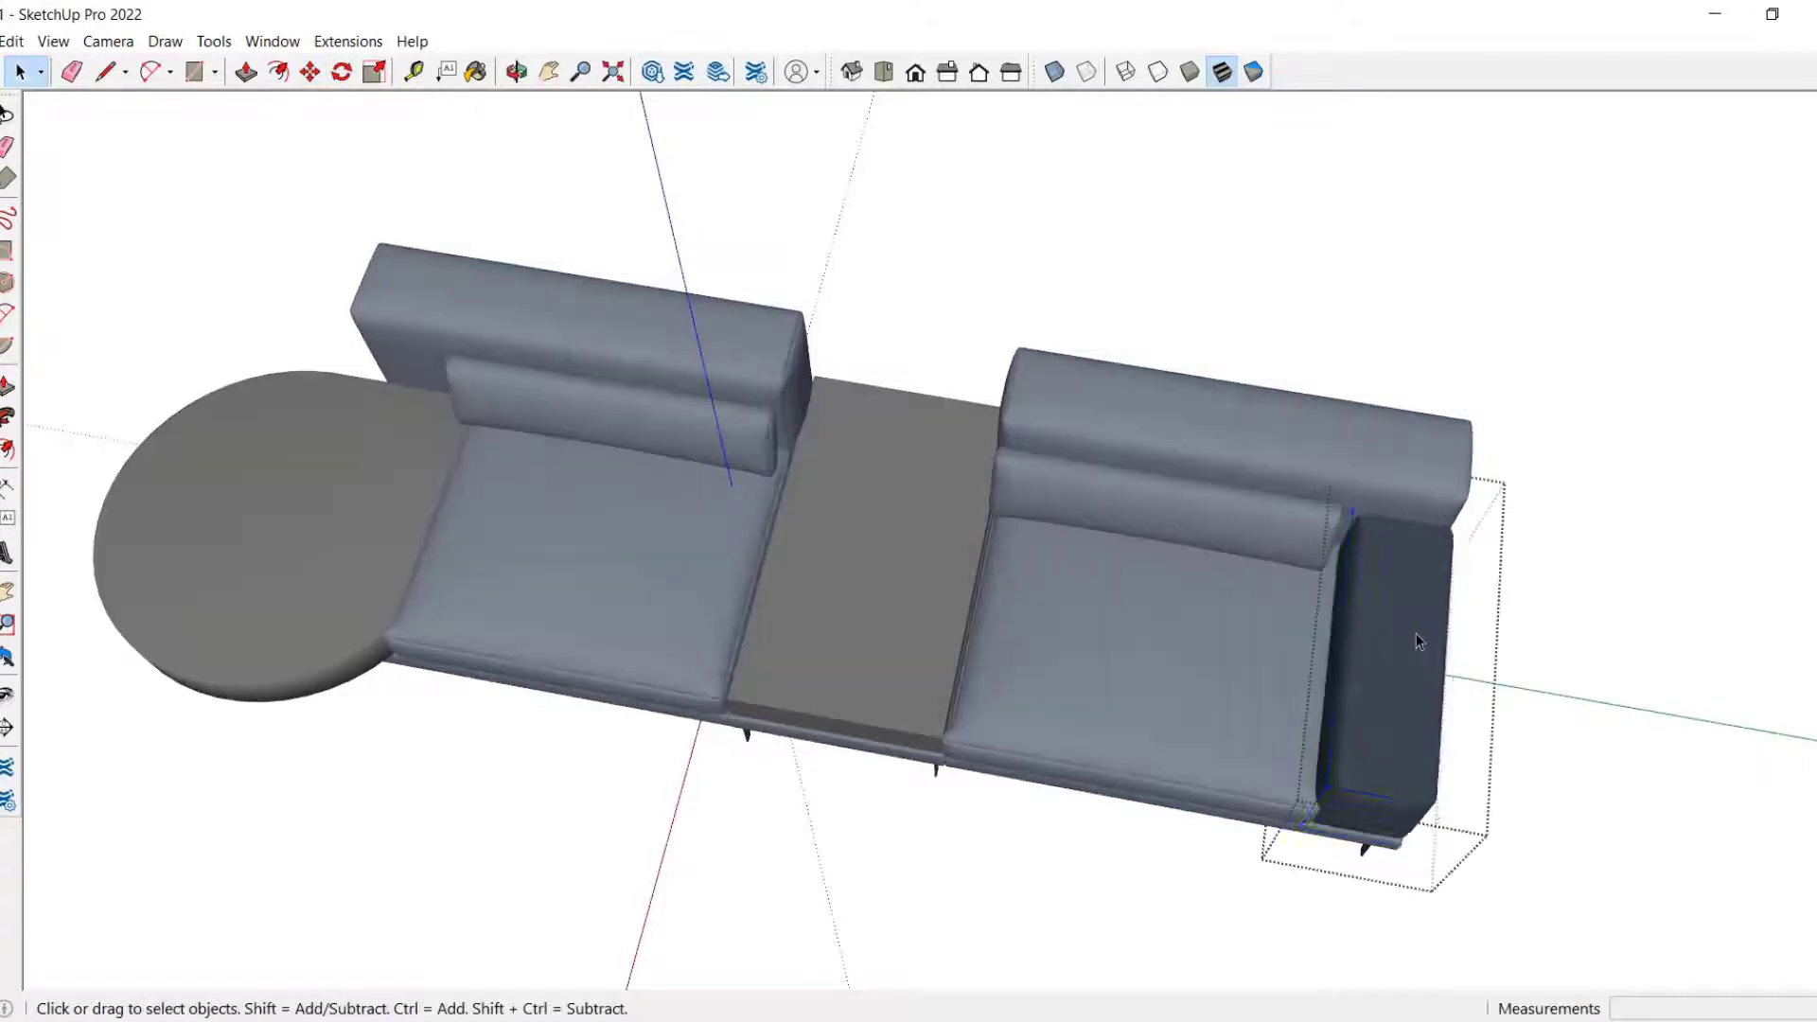
Step: Explode the two outer group levels of the armrest
{"action": "left_click", "coordinate": [1416, 633]}
{"action": "middle_click_drag", "start_coordinate": [1403, 695], "coordinate": [1501, 568]}
{"action": "right_click", "coordinate": [1418, 690]}
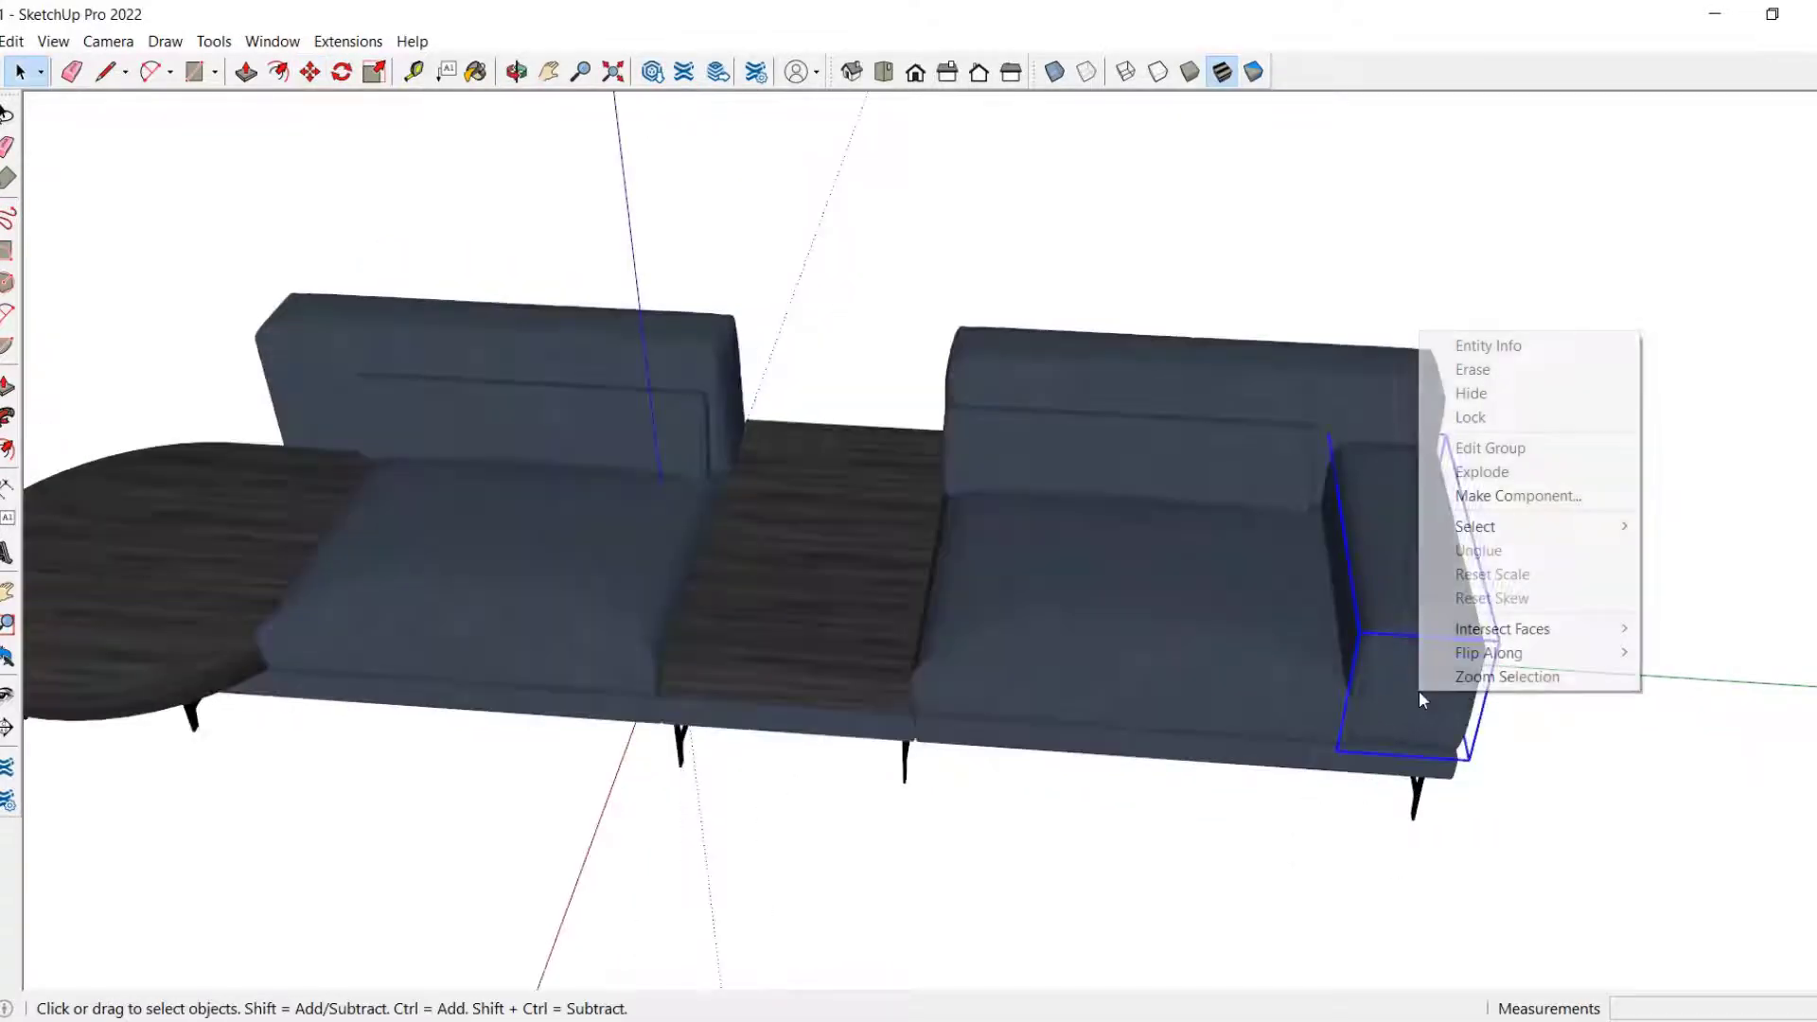
{"action": "left_click", "coordinate": [1482, 471]}
{"action": "scroll", "coordinate": [1476, 492], "scroll_direction": "up", "scroll_amount": 5}
{"action": "right_click", "coordinate": [1448, 587]}
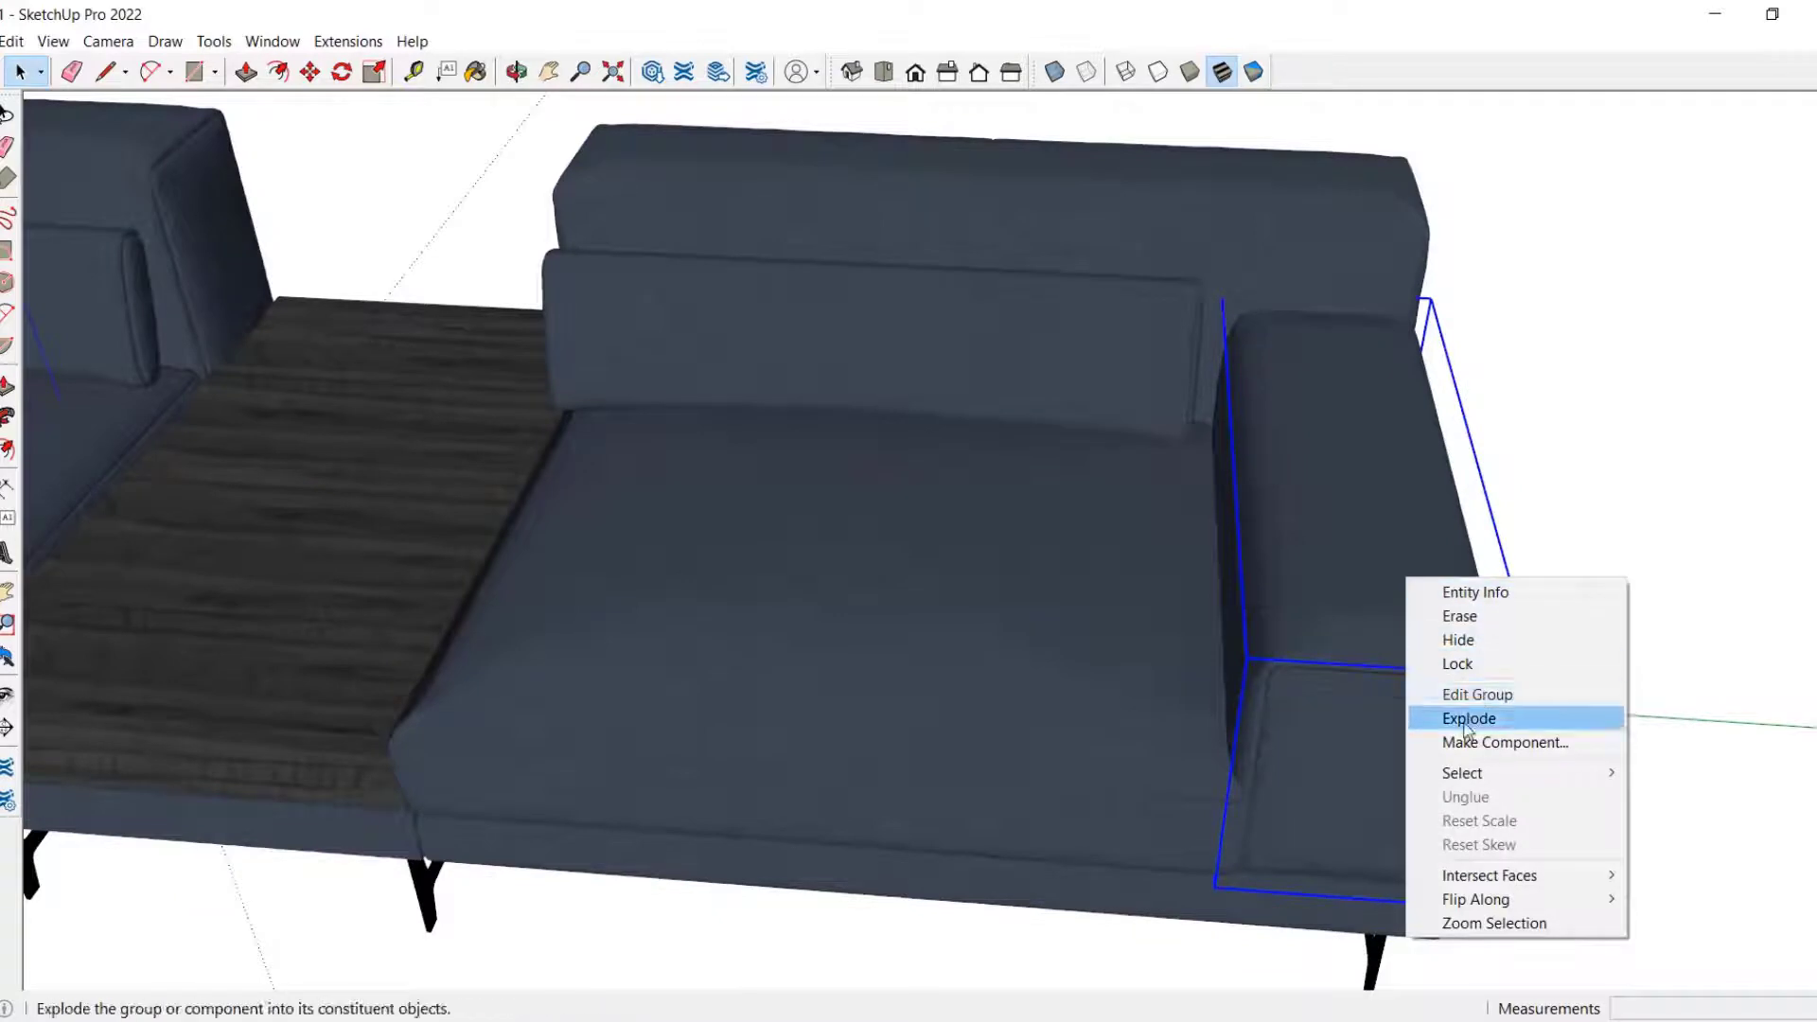
{"action": "left_click", "coordinate": [1467, 719]}
Step: Explode the armrest's last nested level and make its loose geometry into a single component
{"action": "middle_click_drag", "start_coordinate": [1447, 690], "coordinate": [1370, 540]}
{"action": "right_click", "coordinate": [1412, 479]}
{"action": "left_click", "coordinate": [1505, 642]}
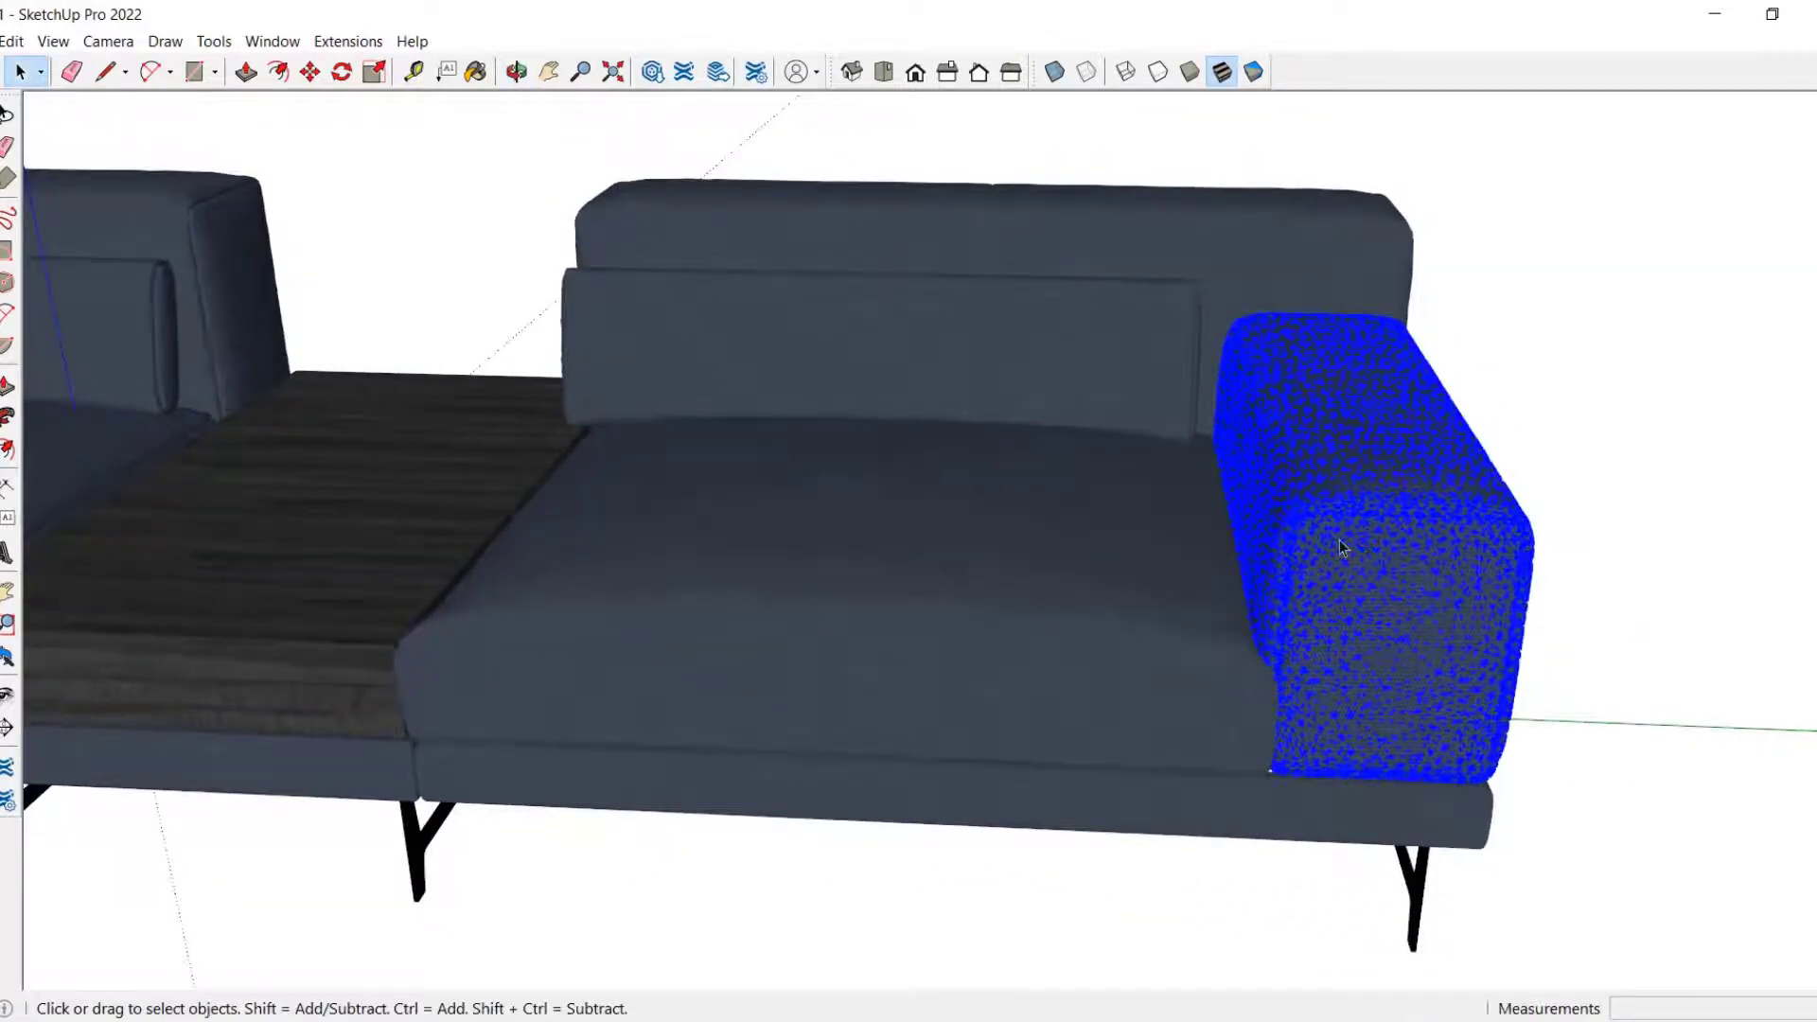
{"action": "right_click", "coordinate": [1338, 540]}
{"action": "left_click", "coordinate": [1429, 705]}
{"action": "left_click", "coordinate": [938, 770]}
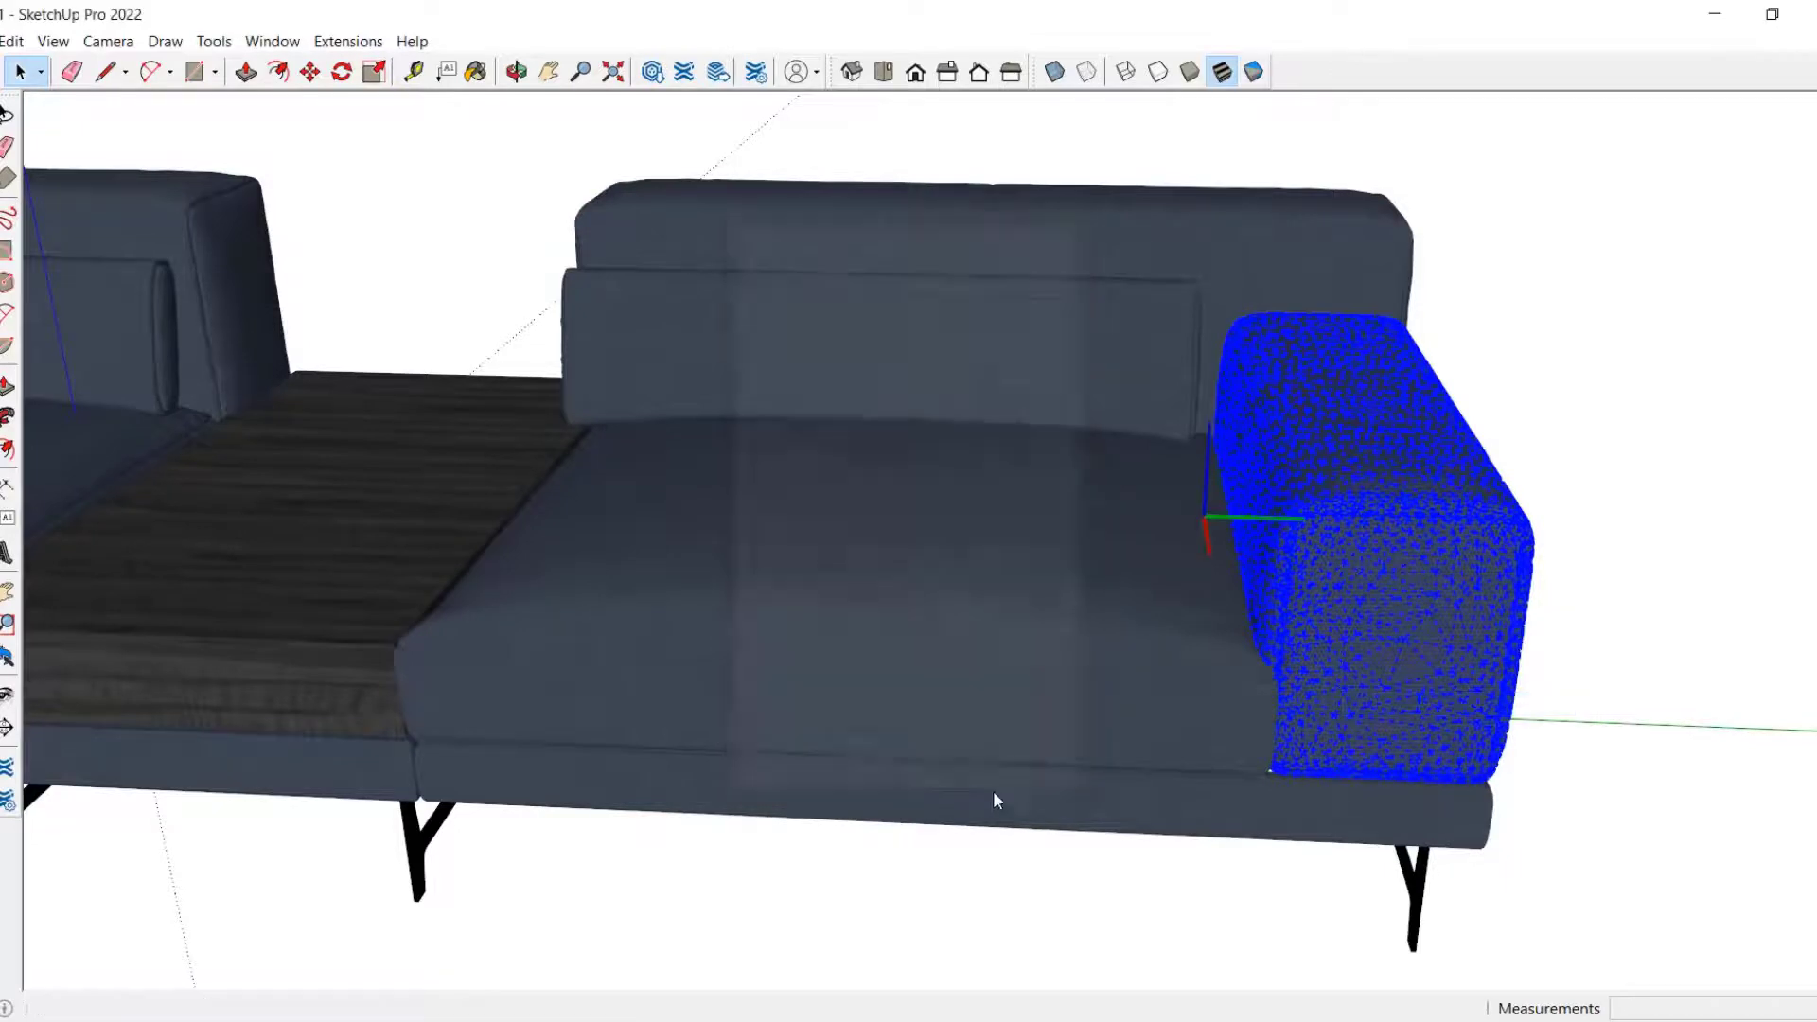
Step: Explode the outer group of the base frame under the seat beside the round table
{"action": "left_click", "coordinate": [1067, 807]}
{"action": "middle_click_drag", "start_coordinate": [1069, 807], "coordinate": [958, 483]}
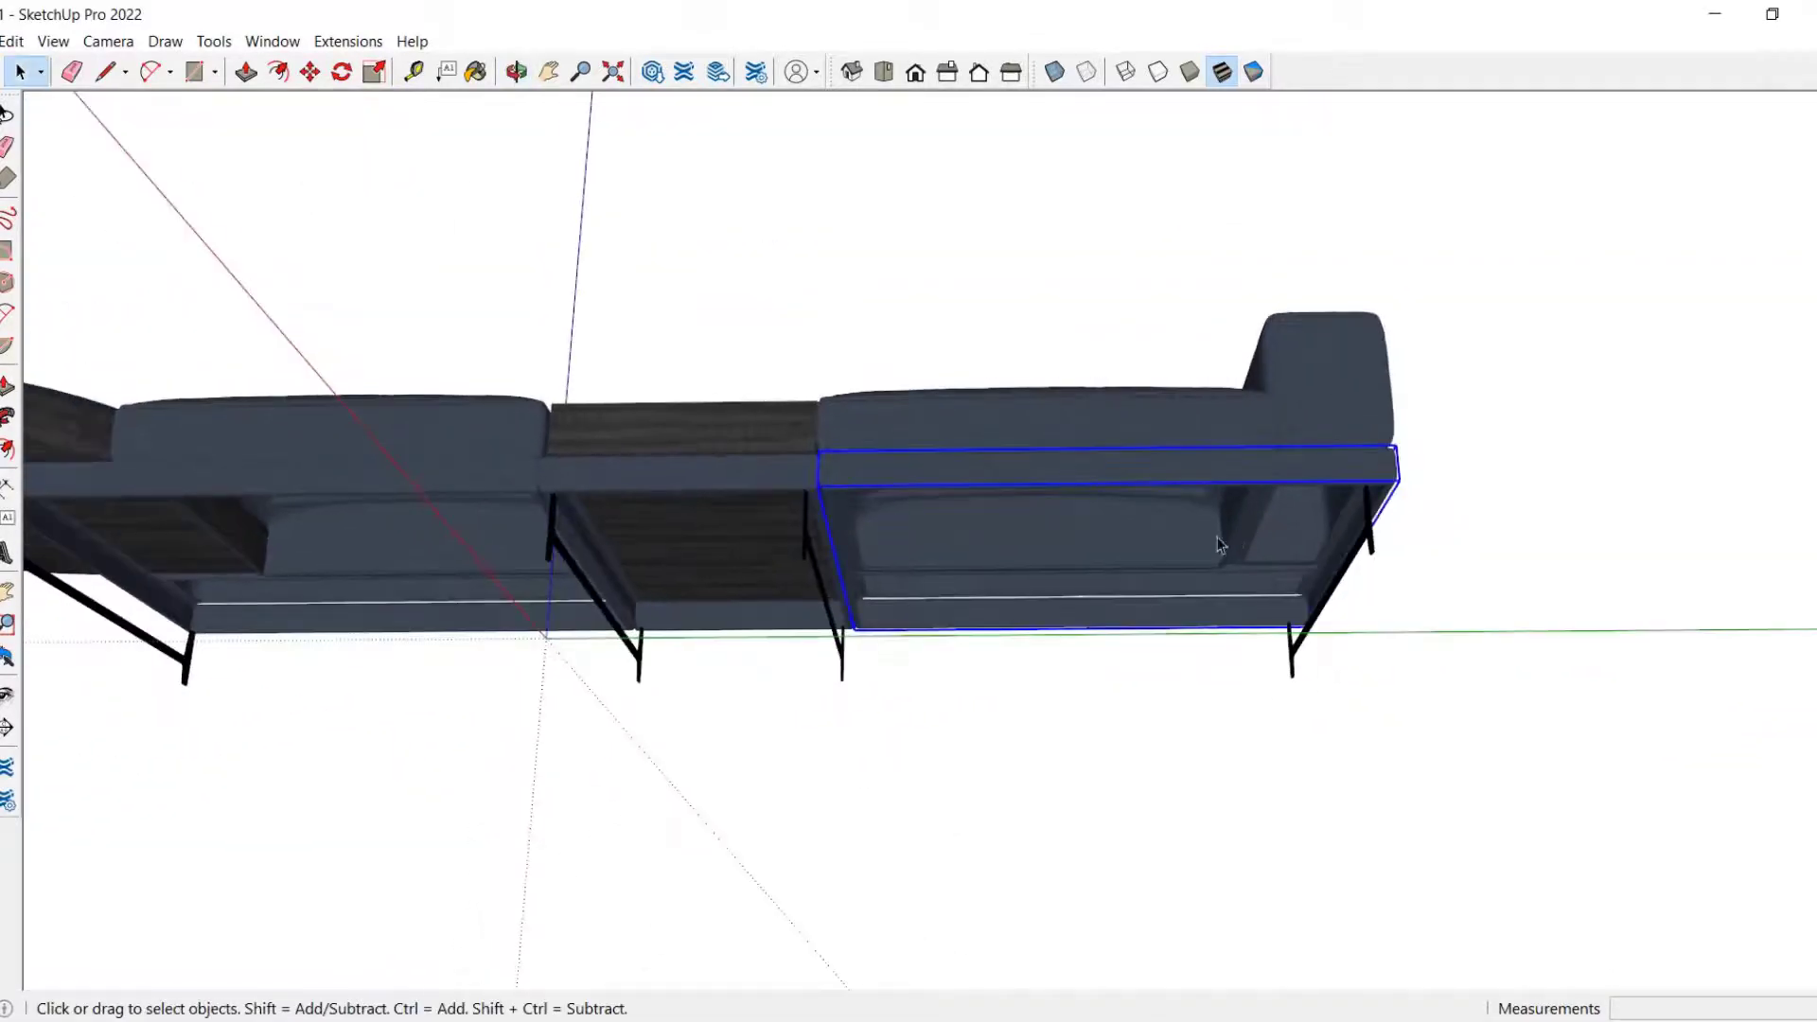
{"action": "middle_click_drag", "start_coordinate": [1217, 536], "coordinate": [724, 516]}
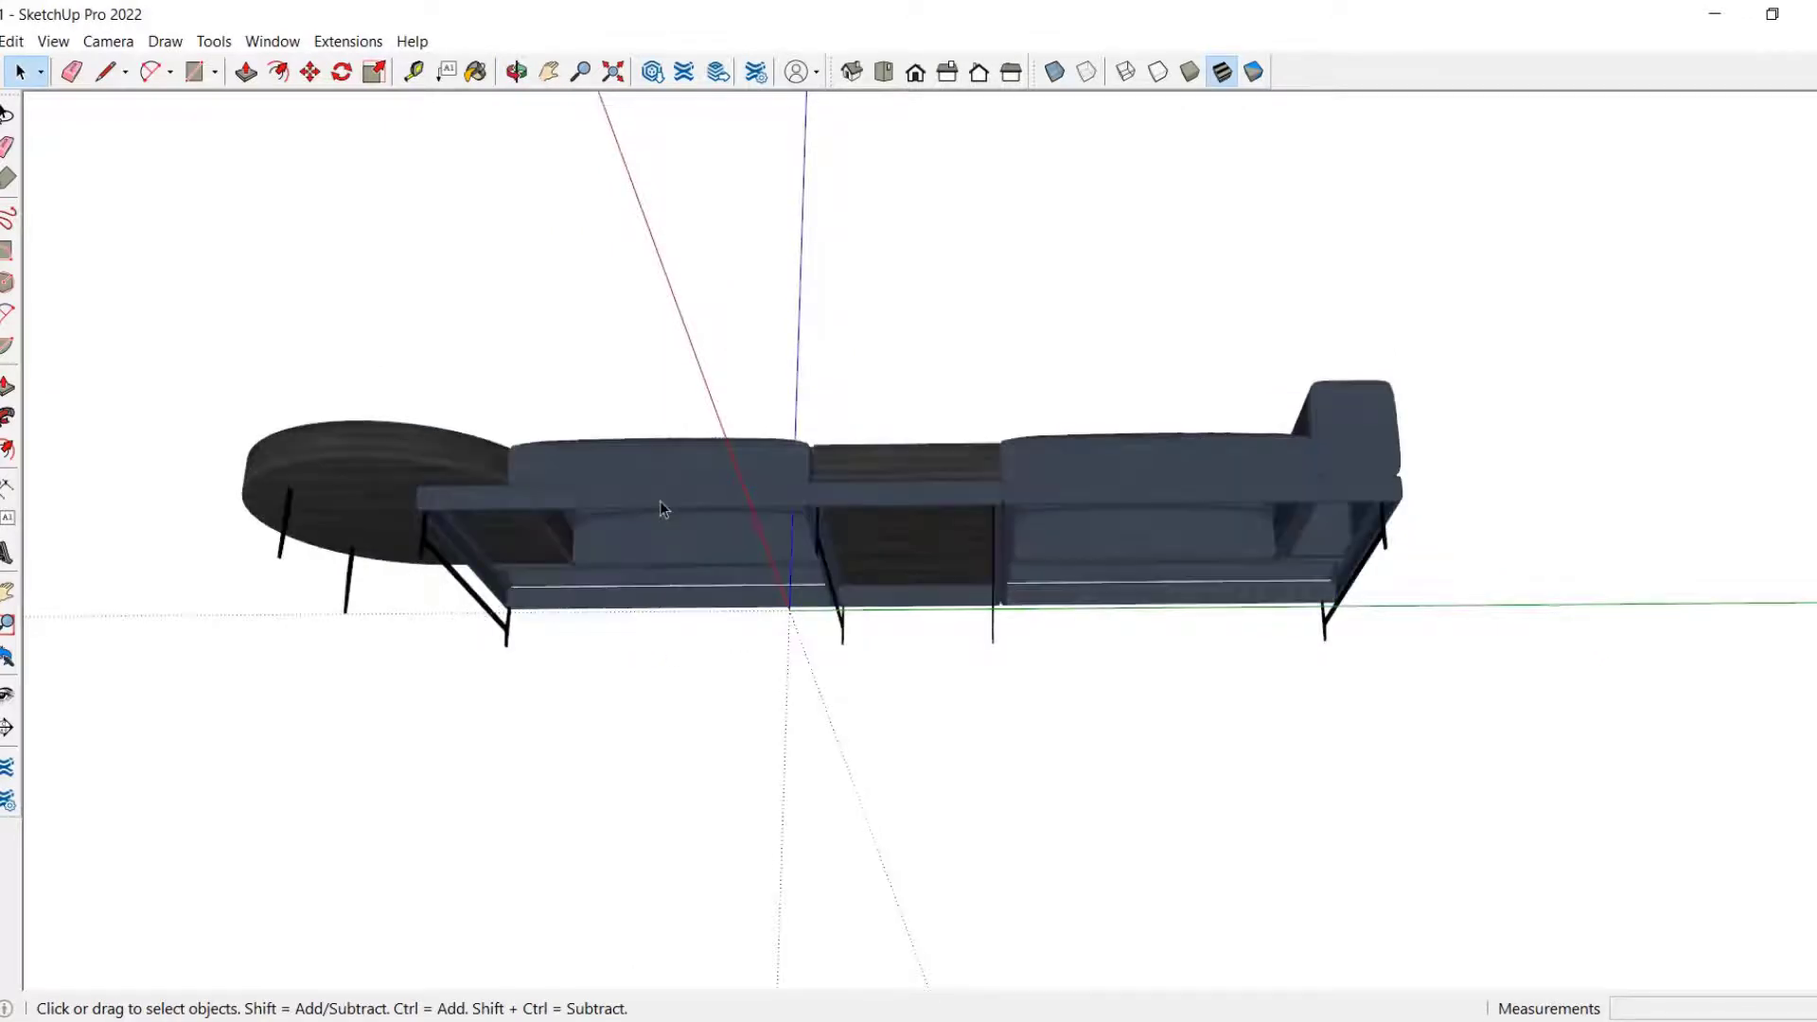
{"action": "scroll", "coordinate": [661, 501], "scroll_direction": "up", "scroll_amount": 3}
{"action": "right_click", "coordinate": [661, 502]}
{"action": "left_click", "coordinate": [708, 486]}
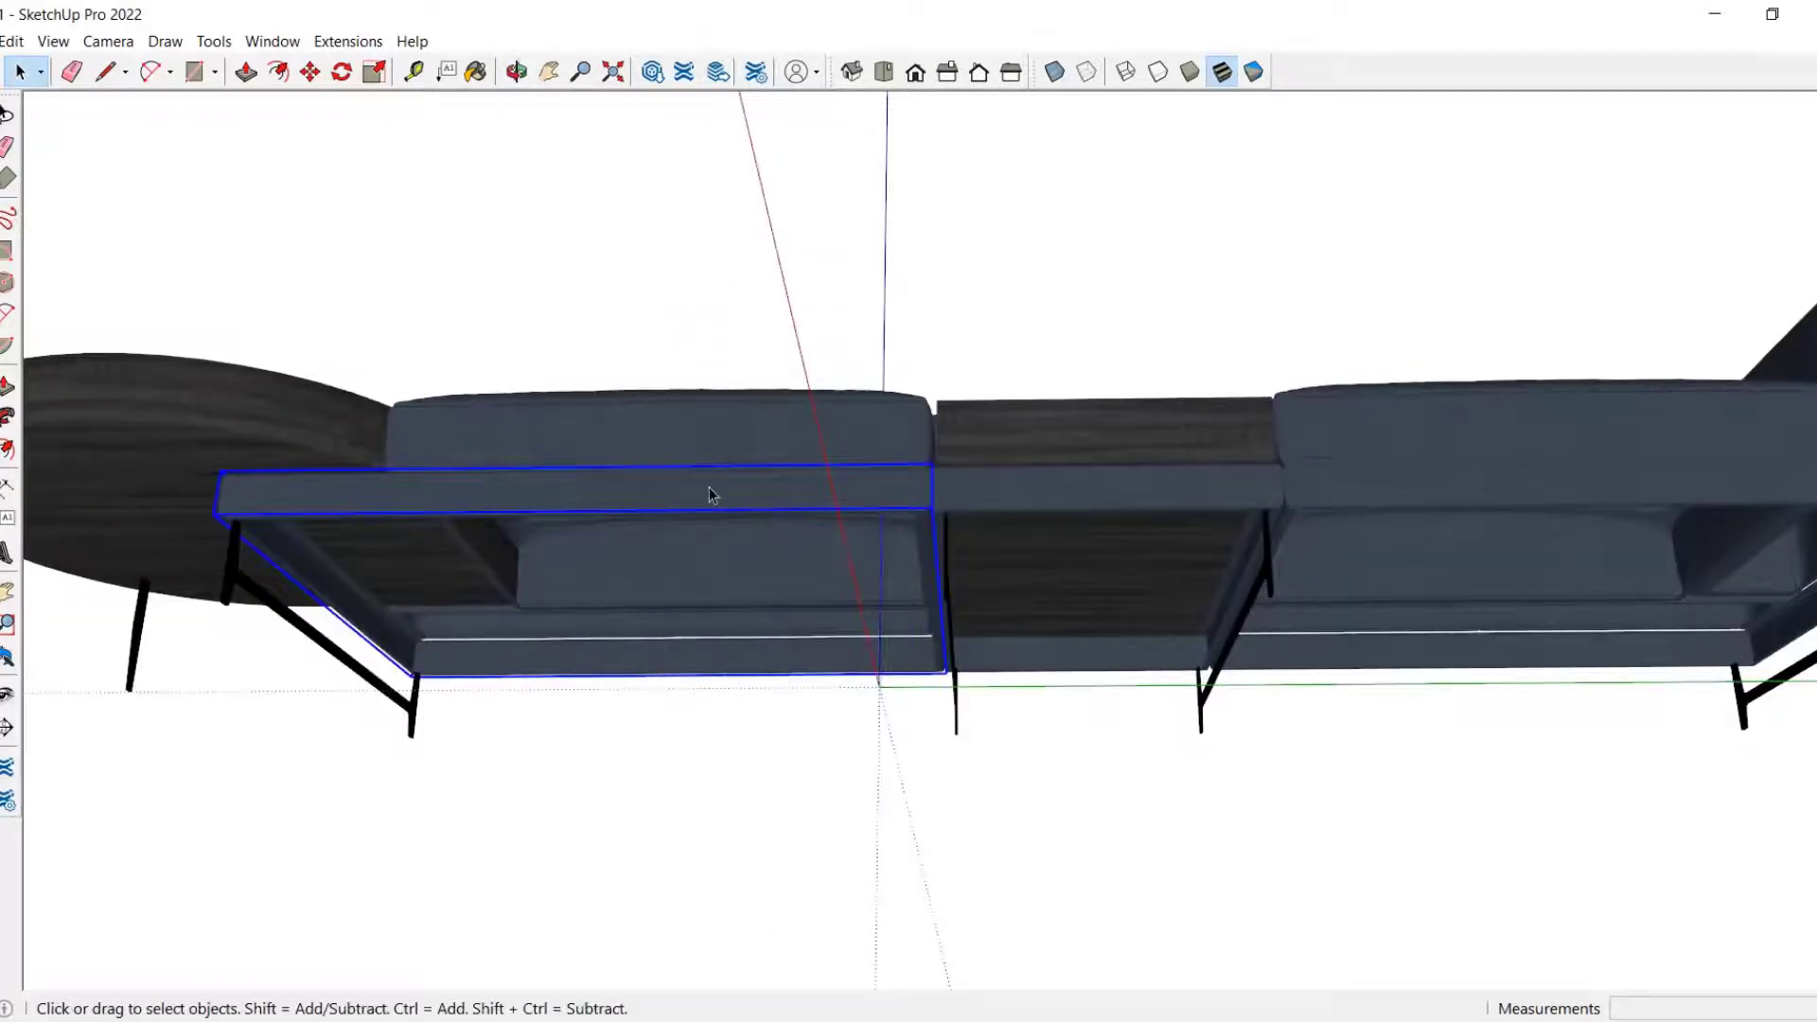
{"action": "right_click", "coordinate": [708, 486]}
{"action": "left_click", "coordinate": [801, 630]}
{"action": "scroll", "coordinate": [772, 508], "scroll_direction": "up", "scroll_amount": 2}
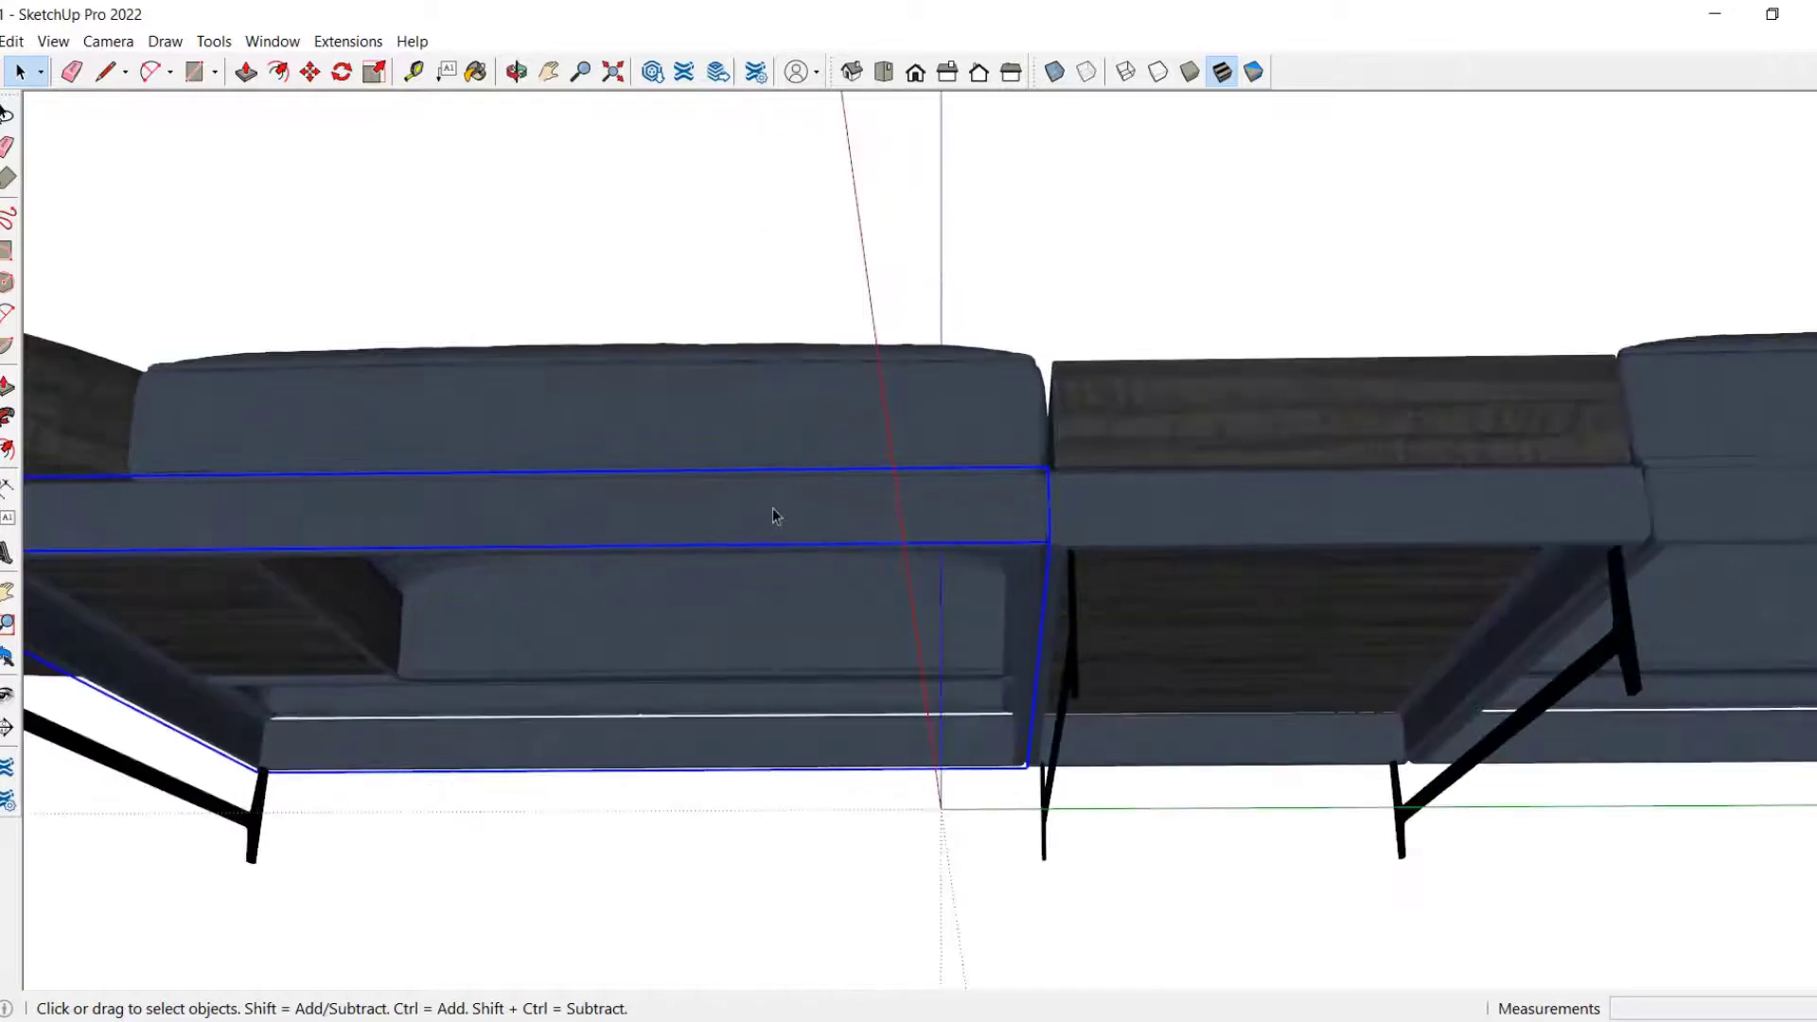
Step: Explode the last nested level of the base frame beside the round table and make its loose geometry into a component
{"action": "right_click", "coordinate": [772, 507]}
{"action": "left_click", "coordinate": [842, 643]}
{"action": "scroll", "coordinate": [736, 518], "scroll_direction": "down", "scroll_amount": 1}
{"action": "right_click", "coordinate": [737, 513]}
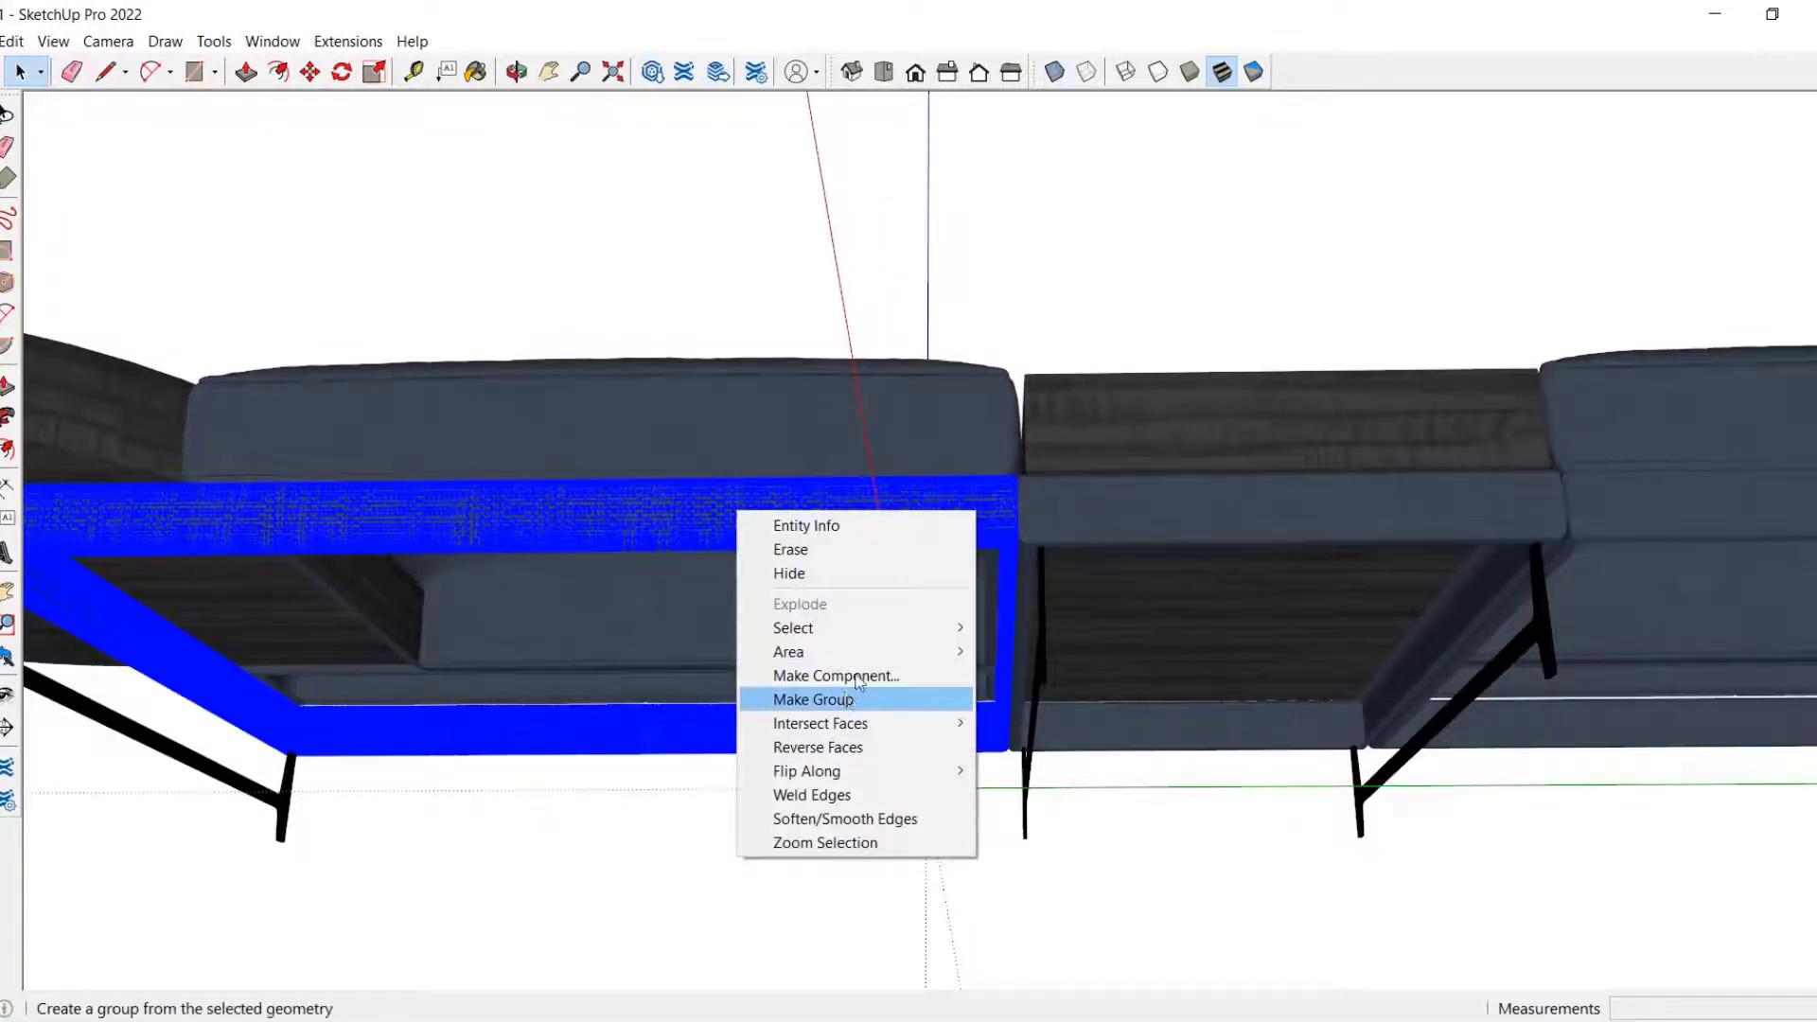
{"action": "left_click", "coordinate": [855, 675]}
{"action": "left_click", "coordinate": [937, 776]}
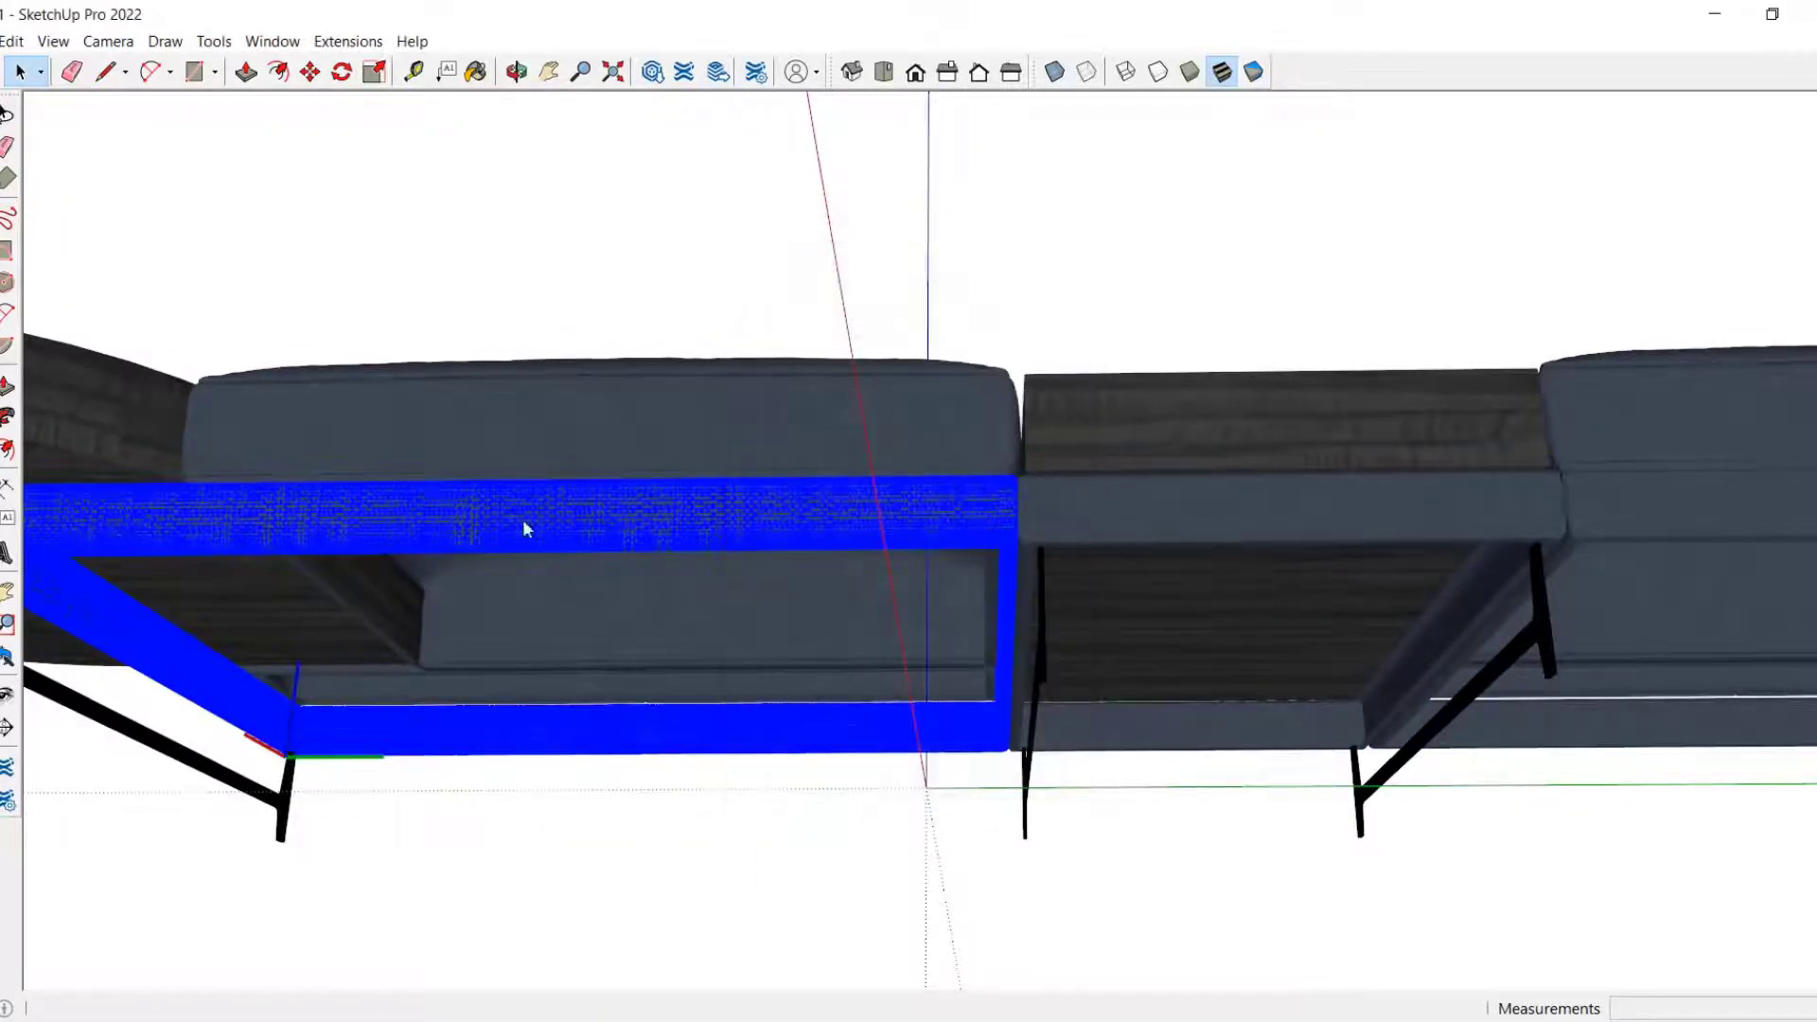
{"action": "scroll", "coordinate": [520, 466], "scroll_direction": "down", "scroll_amount": 3}
{"action": "left_click", "coordinate": [1277, 534]}
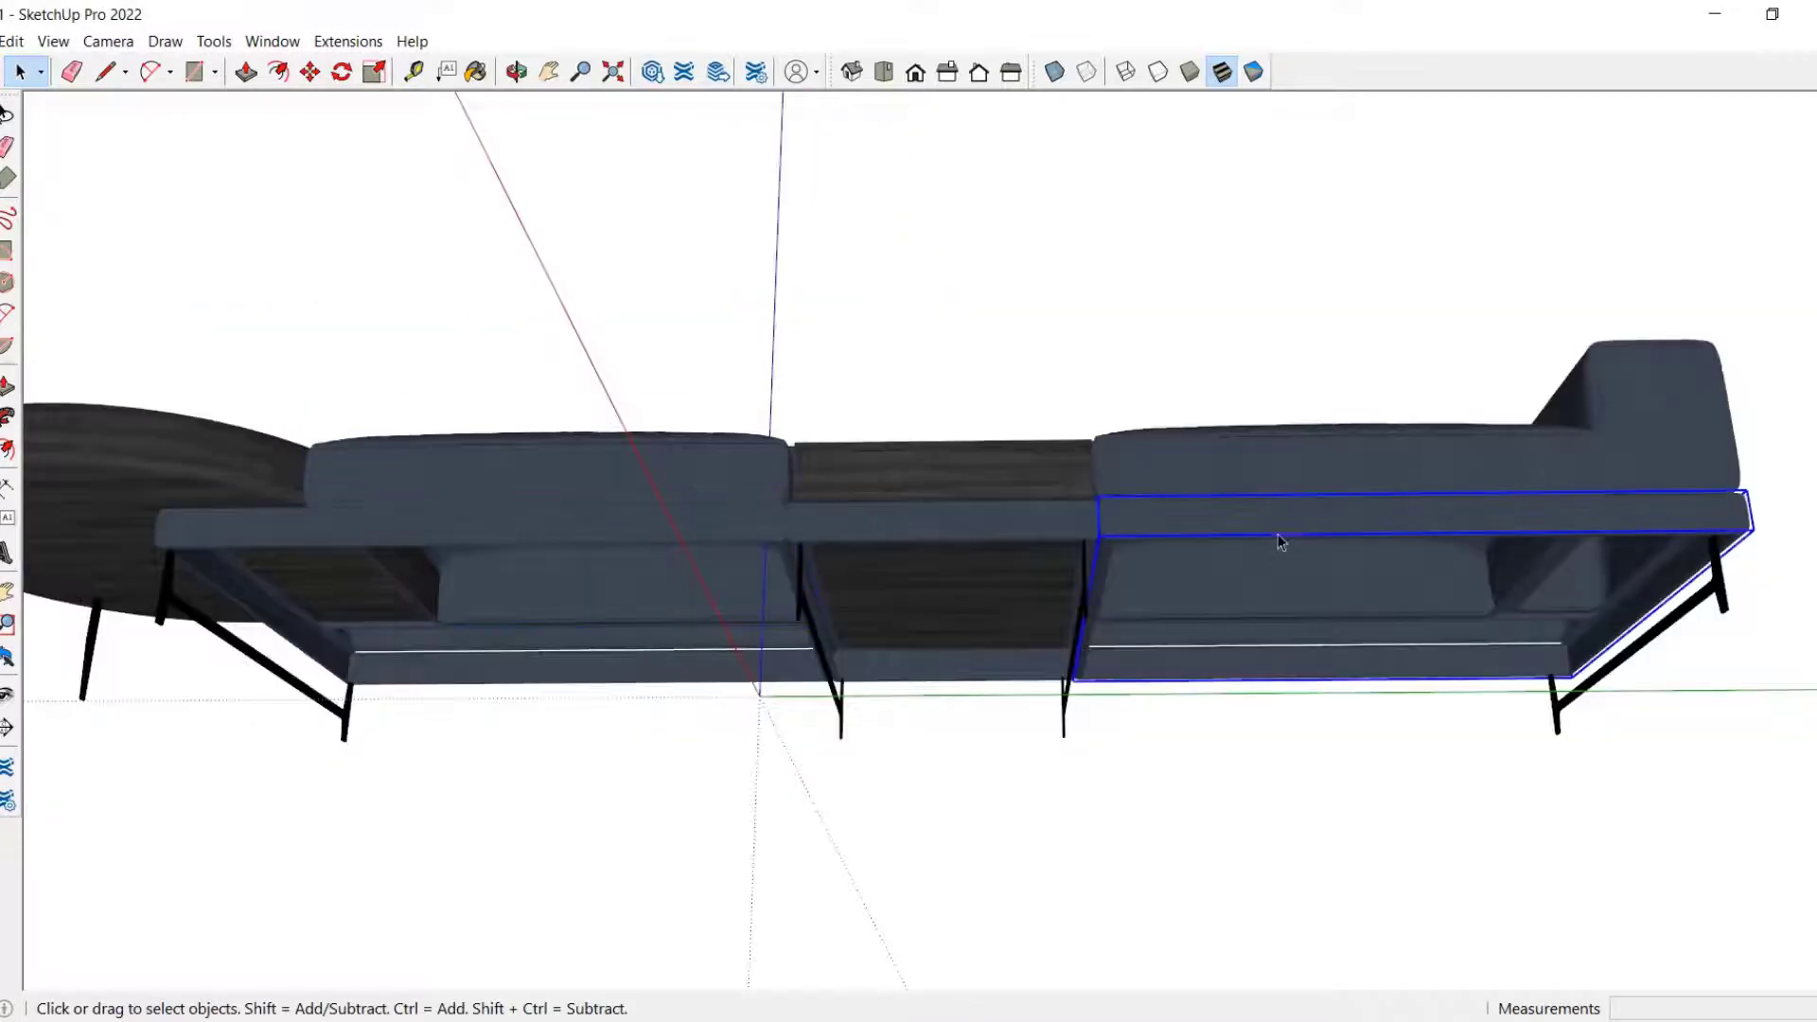
{"action": "scroll", "coordinate": [1258, 541], "scroll_direction": "down", "scroll_amount": 3}
{"action": "left_click", "coordinate": [780, 538]}
{"action": "key", "text": "m"}
{"action": "left_click", "coordinate": [697, 722]}
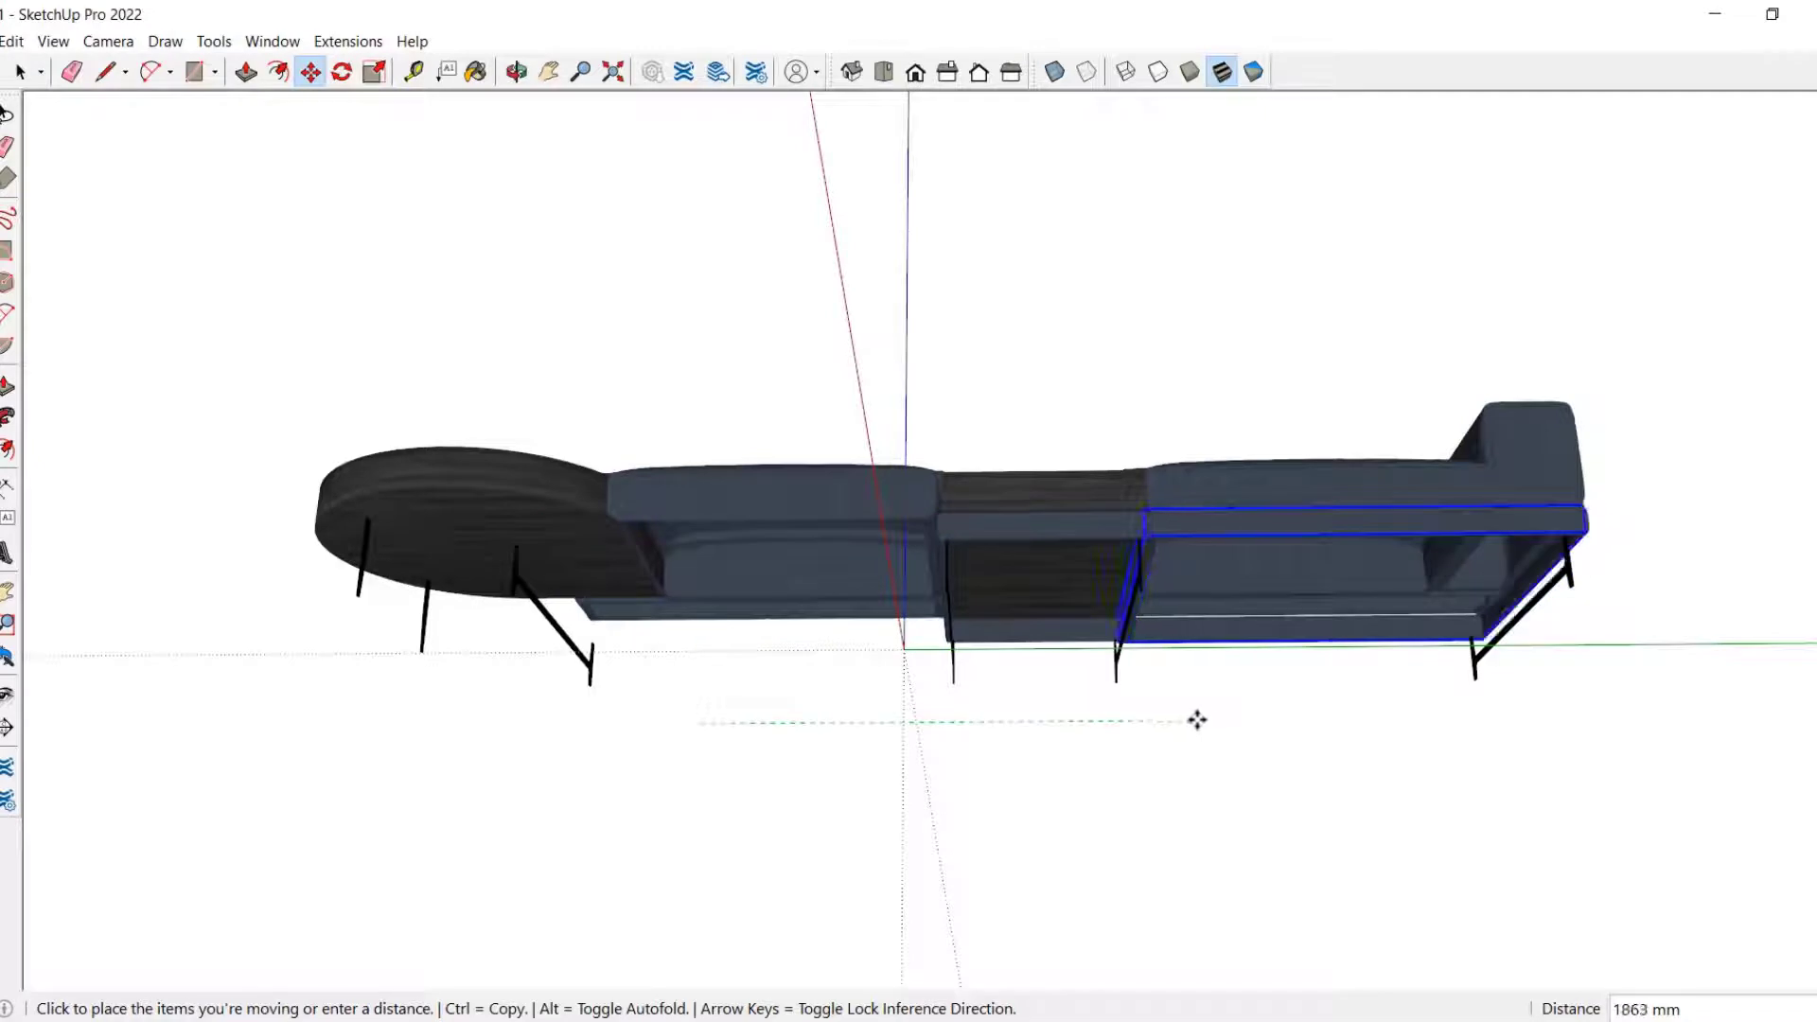
{"action": "key", "text": "space"}
Step: Erase the armrest section's old base frame and copy the rebuilt frame there along the green axis
{"action": "left_click", "coordinate": [1227, 534]}
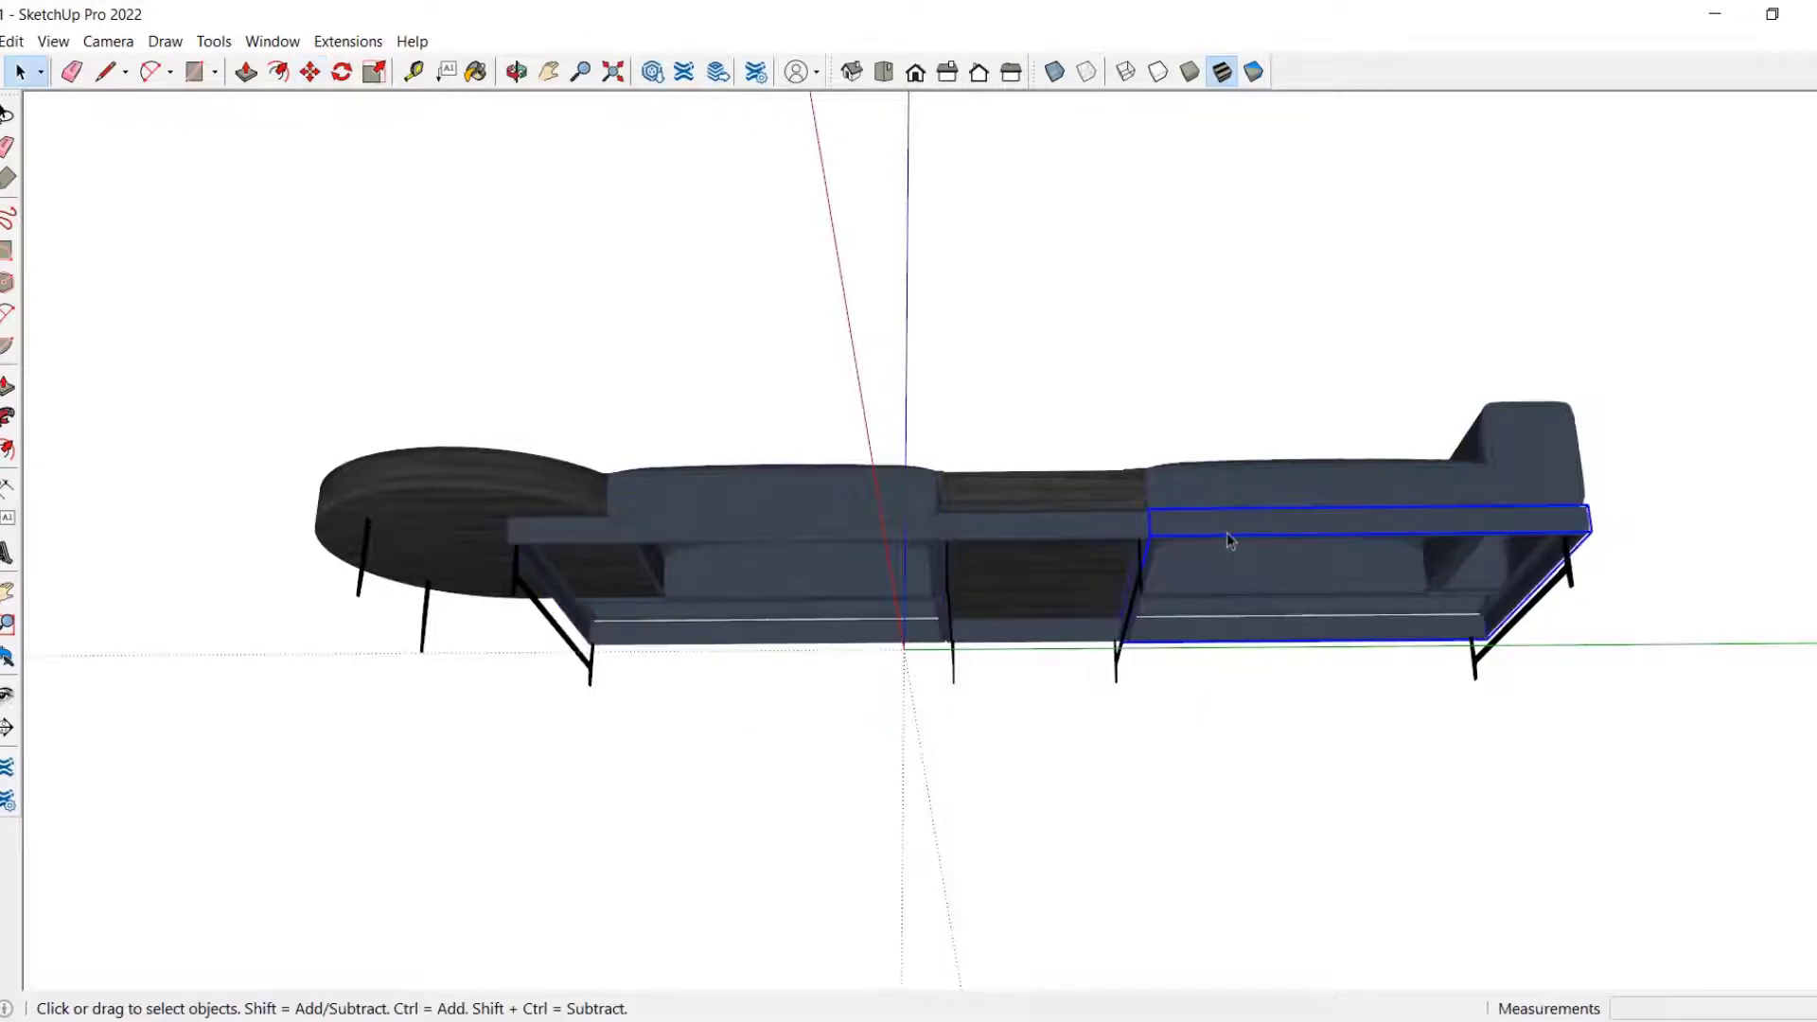
{"action": "key", "text": "Delete"}
{"action": "left_click", "coordinate": [869, 541]}
{"action": "key", "text": "m"}
{"action": "left_click", "coordinate": [795, 738]}
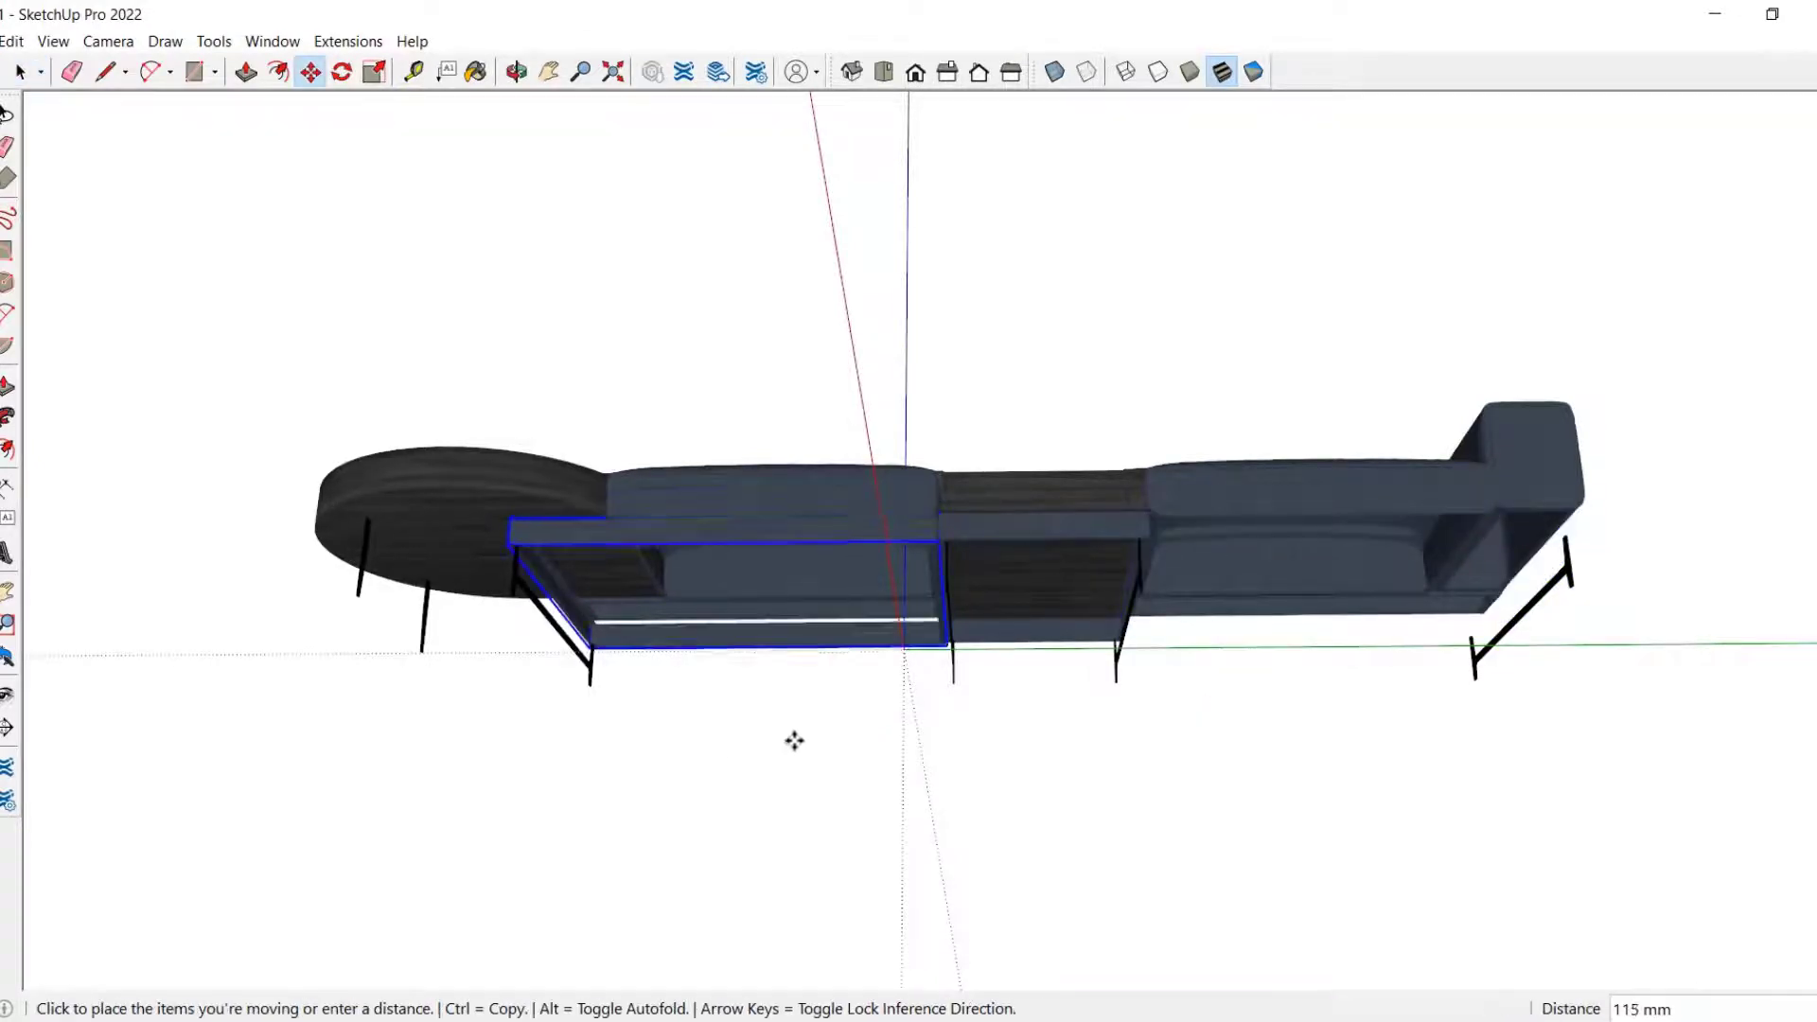
{"action": "key", "text": "ctrl"}
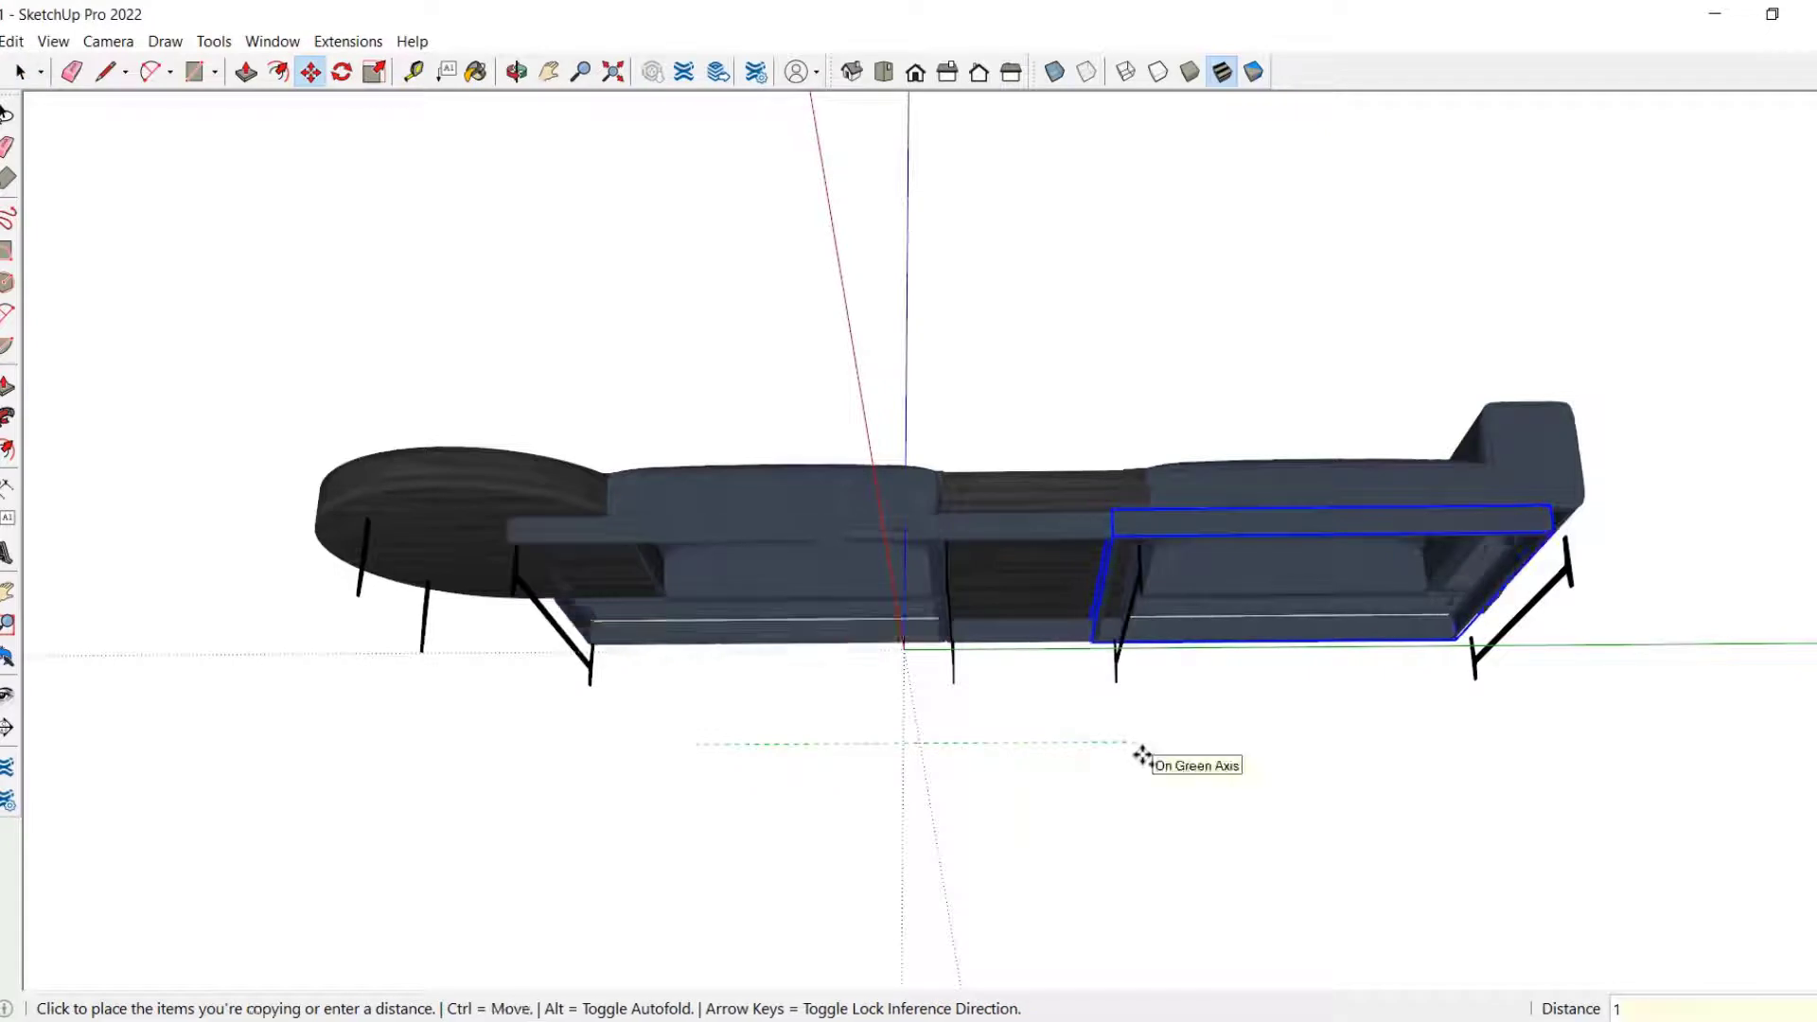
{"action": "left_click", "coordinate": [1142, 755]}
{"action": "scroll", "coordinate": [1335, 511], "scroll_direction": "up", "scroll_amount": 5}
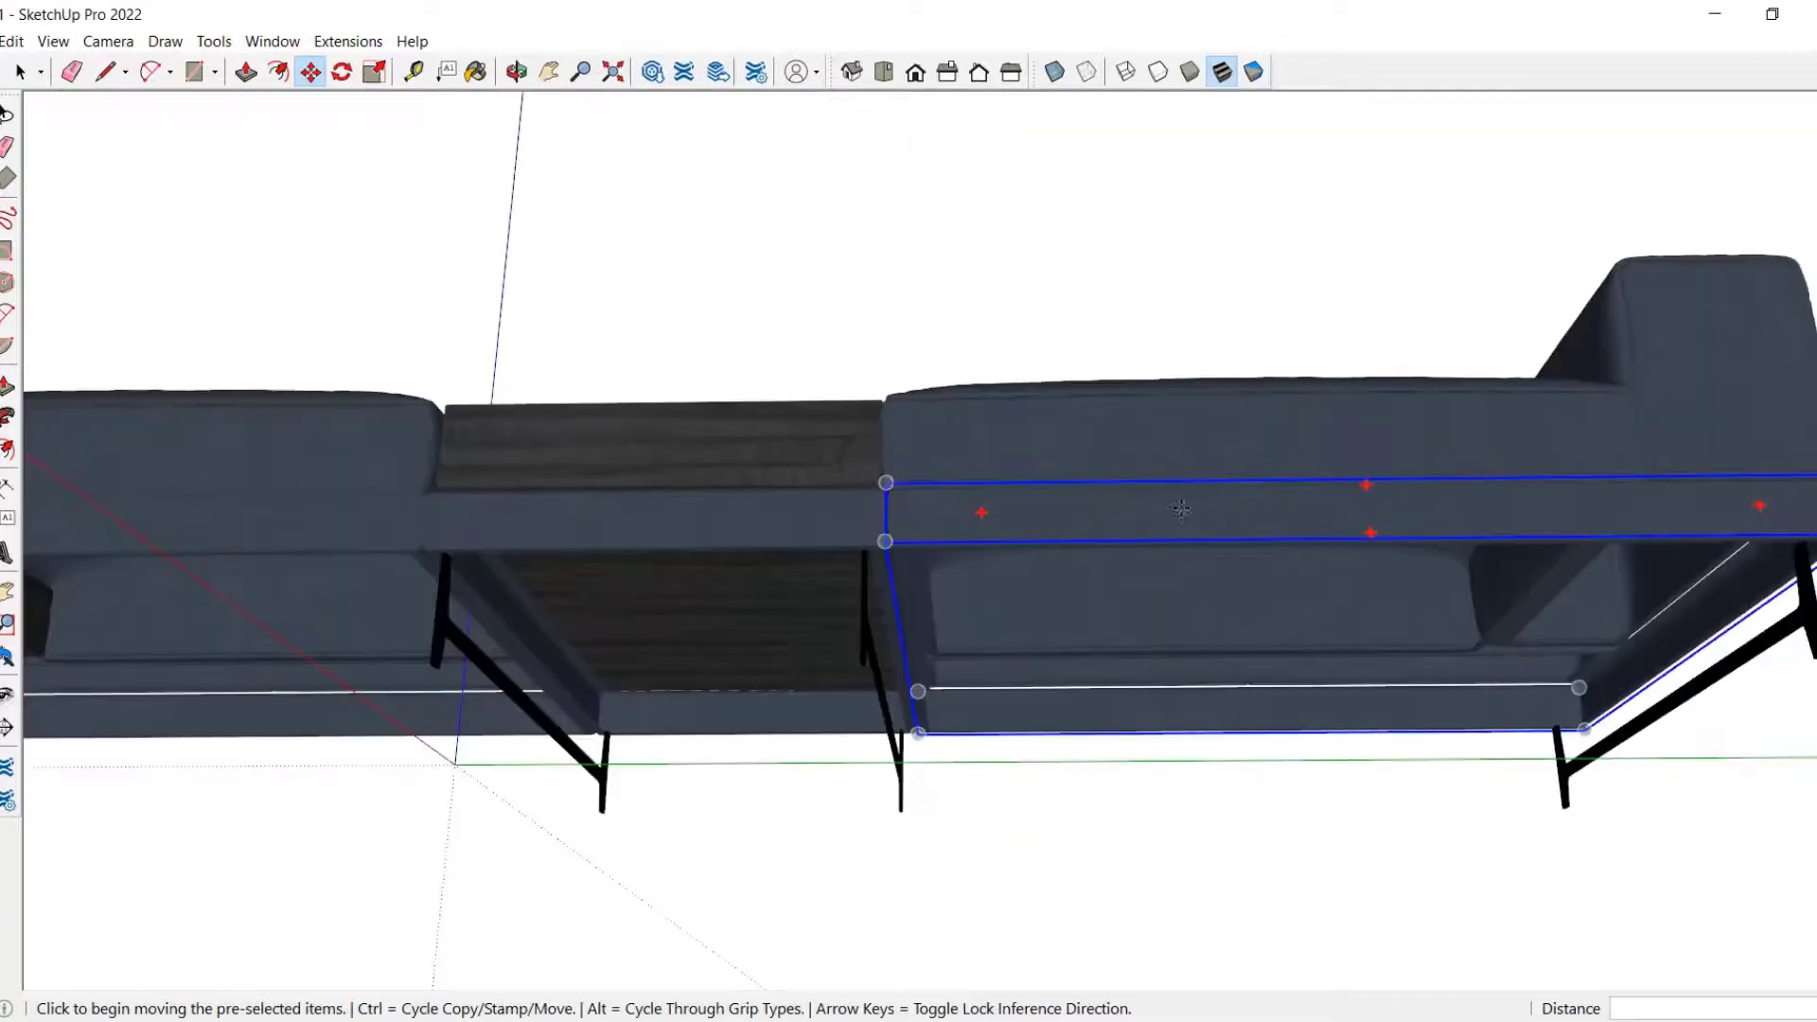
{"action": "middle_click_drag", "start_coordinate": [1240, 511], "coordinate": [1161, 692]}
{"action": "key", "text": "space"}
Step: Explode the outer group levels of the base frame under the square table between the seats
{"action": "scroll", "coordinate": [1161, 694], "scroll_direction": "down", "scroll_amount": 1}
{"action": "left_click", "coordinate": [799, 695]}
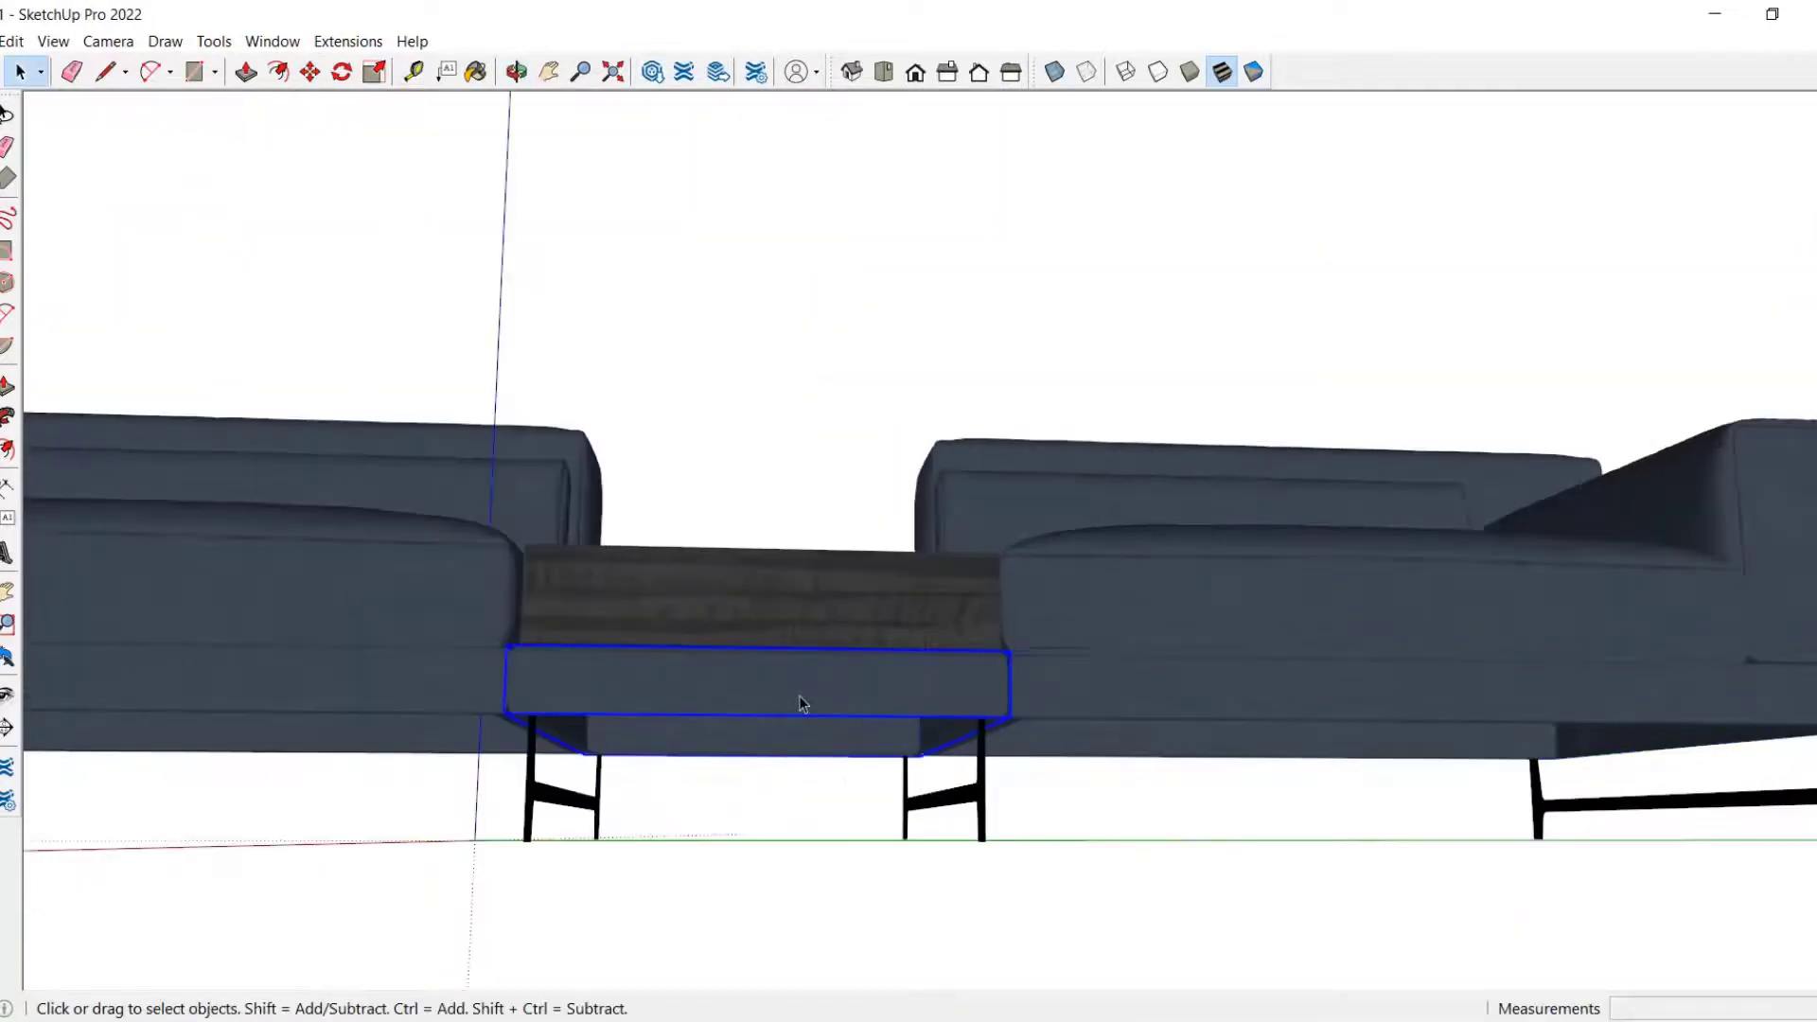
{"action": "right_click", "coordinate": [798, 696]}
{"action": "double_click", "coordinate": [775, 698]}
{"action": "left_click", "coordinate": [774, 698]}
{"action": "middle_click_drag", "start_coordinate": [803, 697], "coordinate": [783, 687]}
{"action": "key", "text": "Escape"}
{"action": "right_click", "coordinate": [783, 684]}
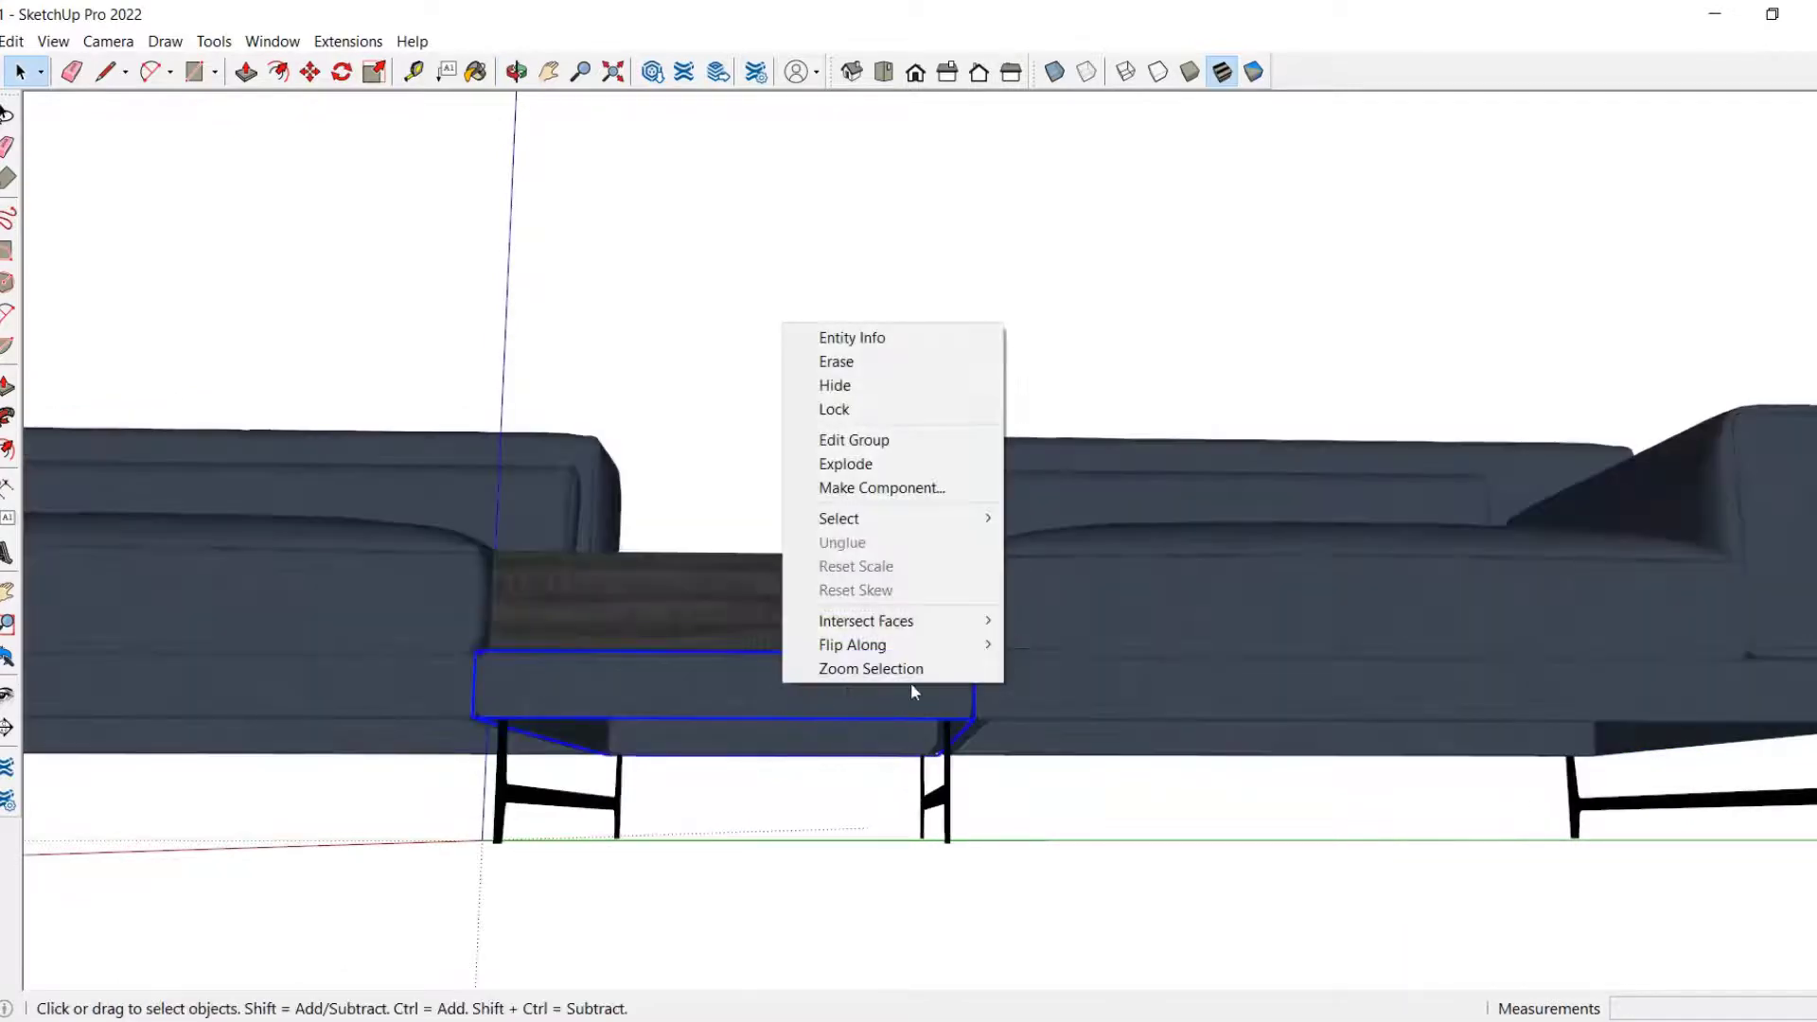
{"action": "left_click", "coordinate": [890, 463]}
{"action": "right_click", "coordinate": [760, 707]}
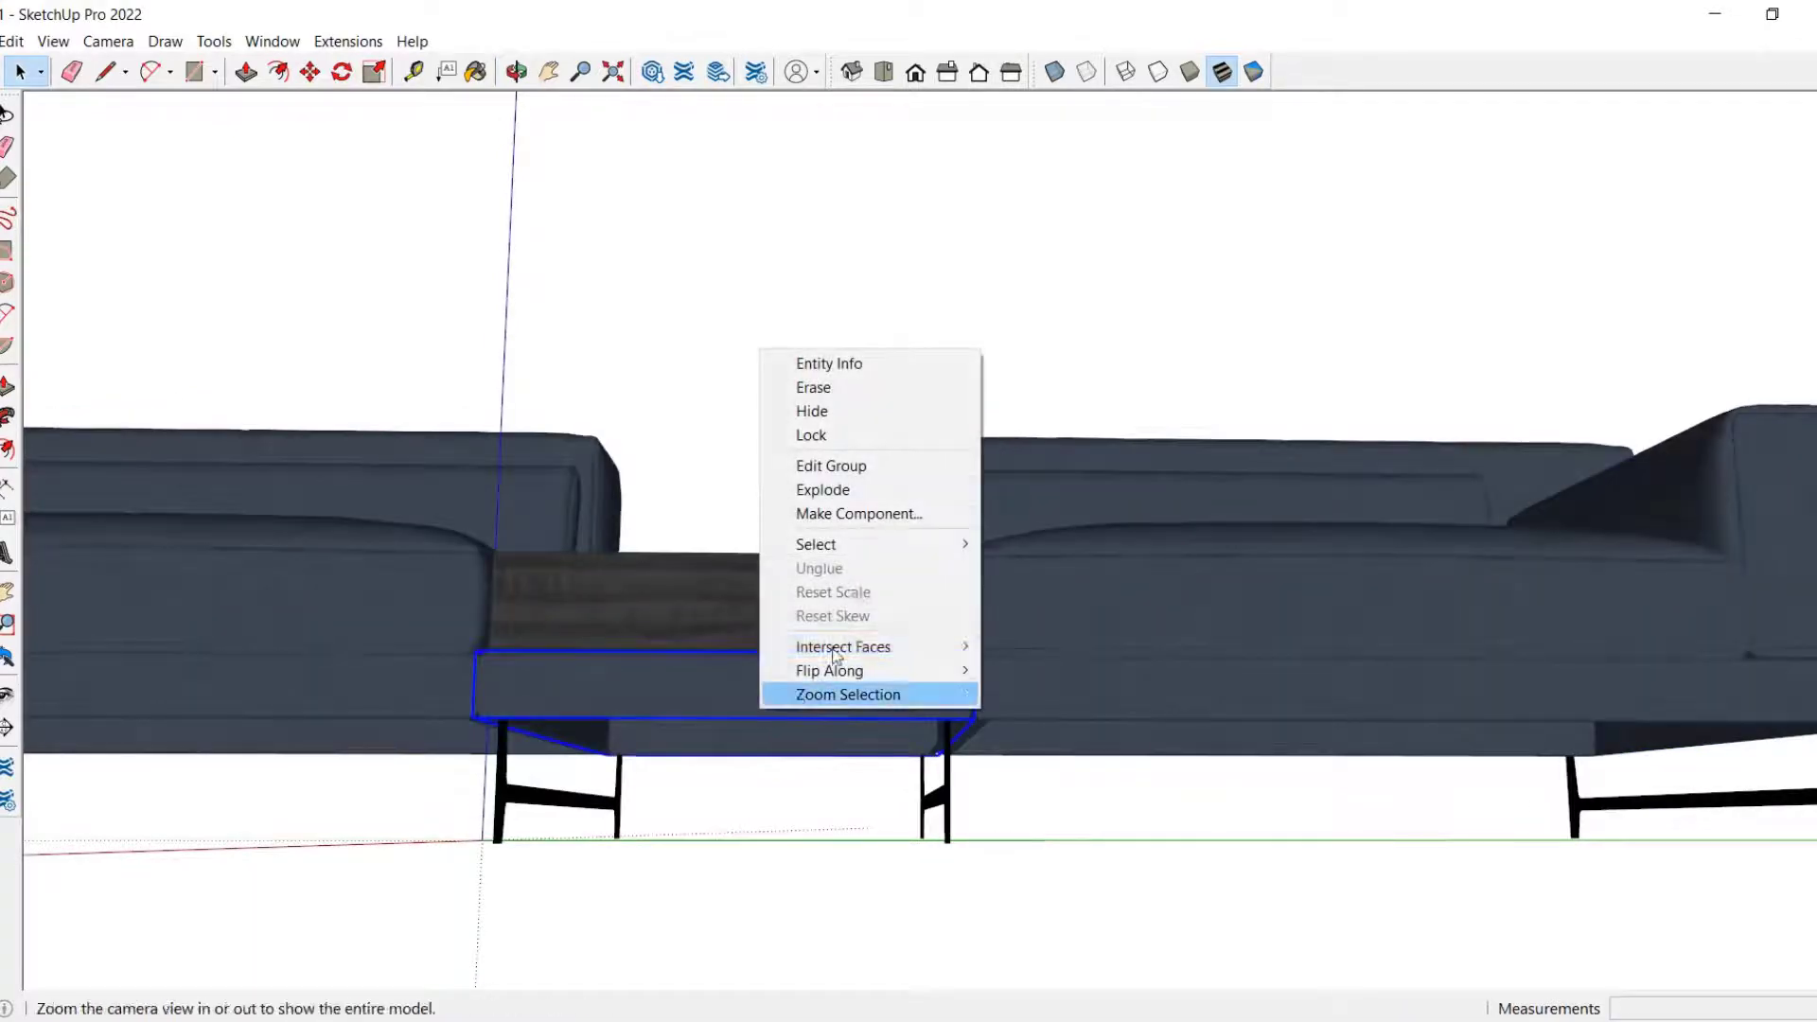
{"action": "left_click", "coordinate": [890, 488]}
Step: Explode the last nested level of the square table's base frame and make its loose geometry into a component
{"action": "mouse_move", "coordinate": [840, 628]}
{"action": "middle_mouse_down"}
{"action": "mouse_move", "coordinate": [860, 669]}
{"action": "mouse_move", "coordinate": [845, 613]}
{"action": "middle_mouse_up"}
{"action": "right_click", "coordinate": [845, 613]}
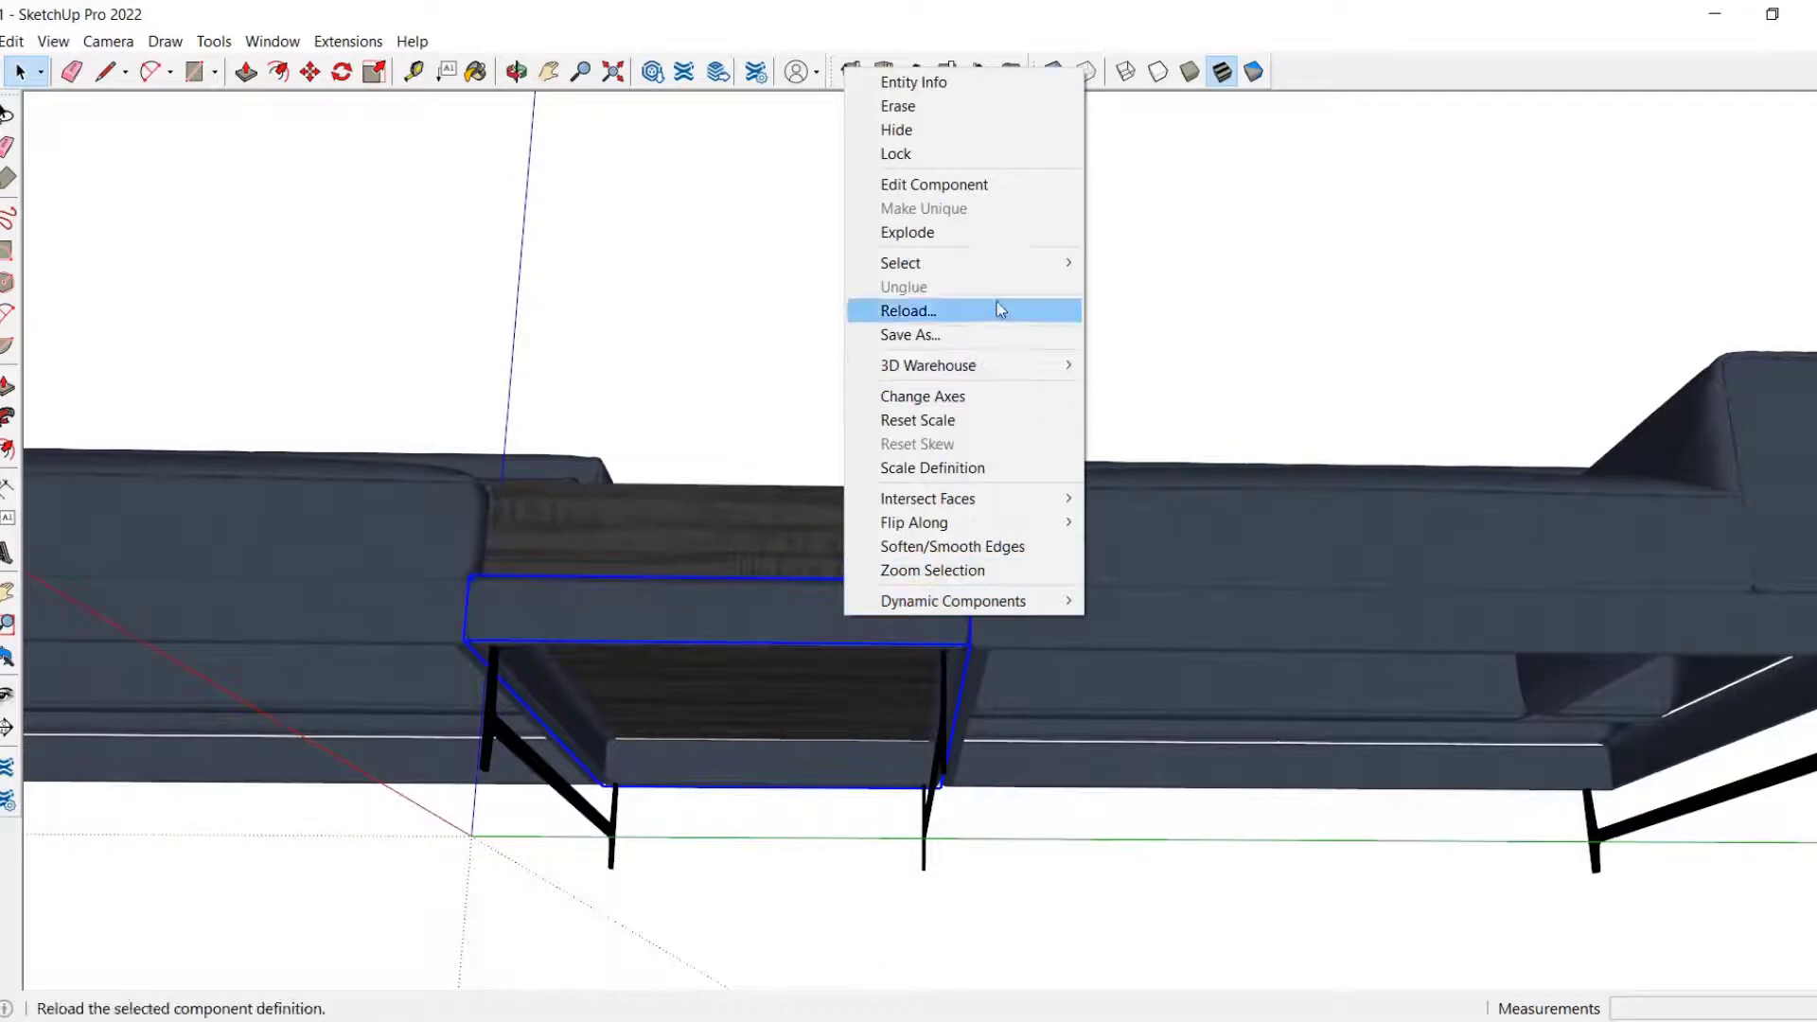
{"action": "left_click", "coordinate": [1008, 233]}
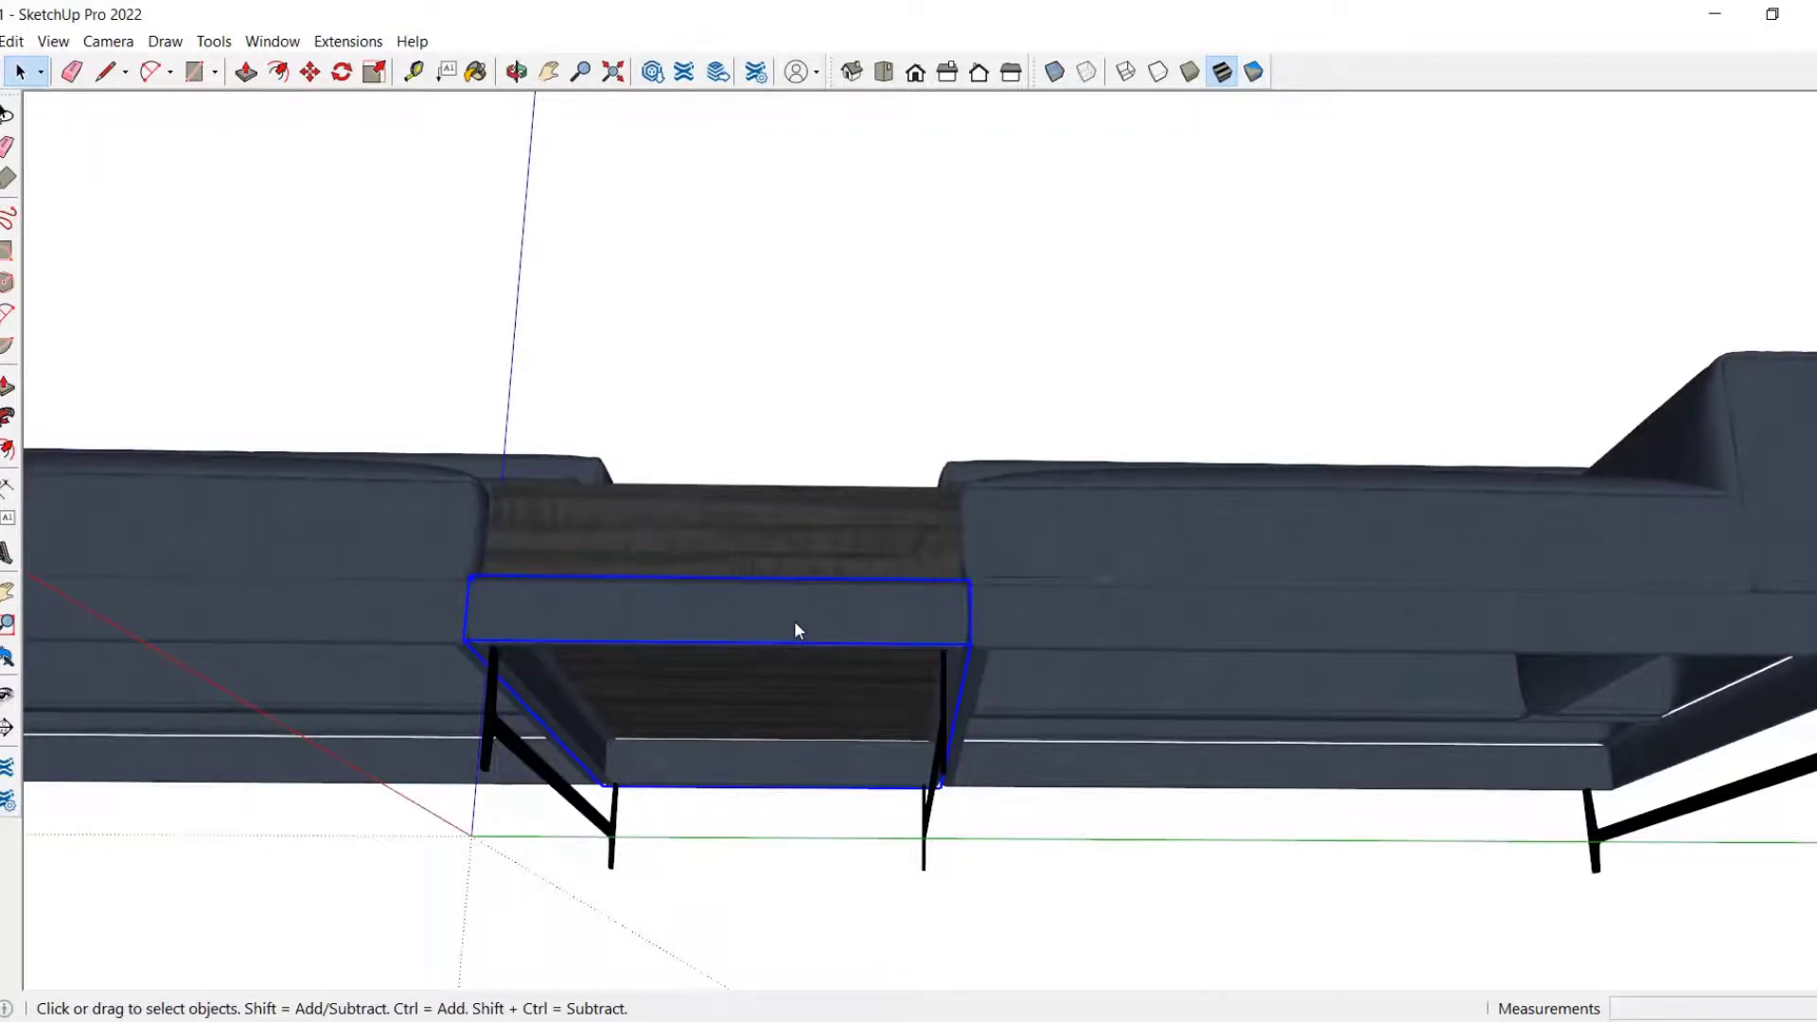
{"action": "middle_click_drag", "start_coordinate": [793, 620], "coordinate": [702, 638]}
{"action": "right_click", "coordinate": [703, 638]}
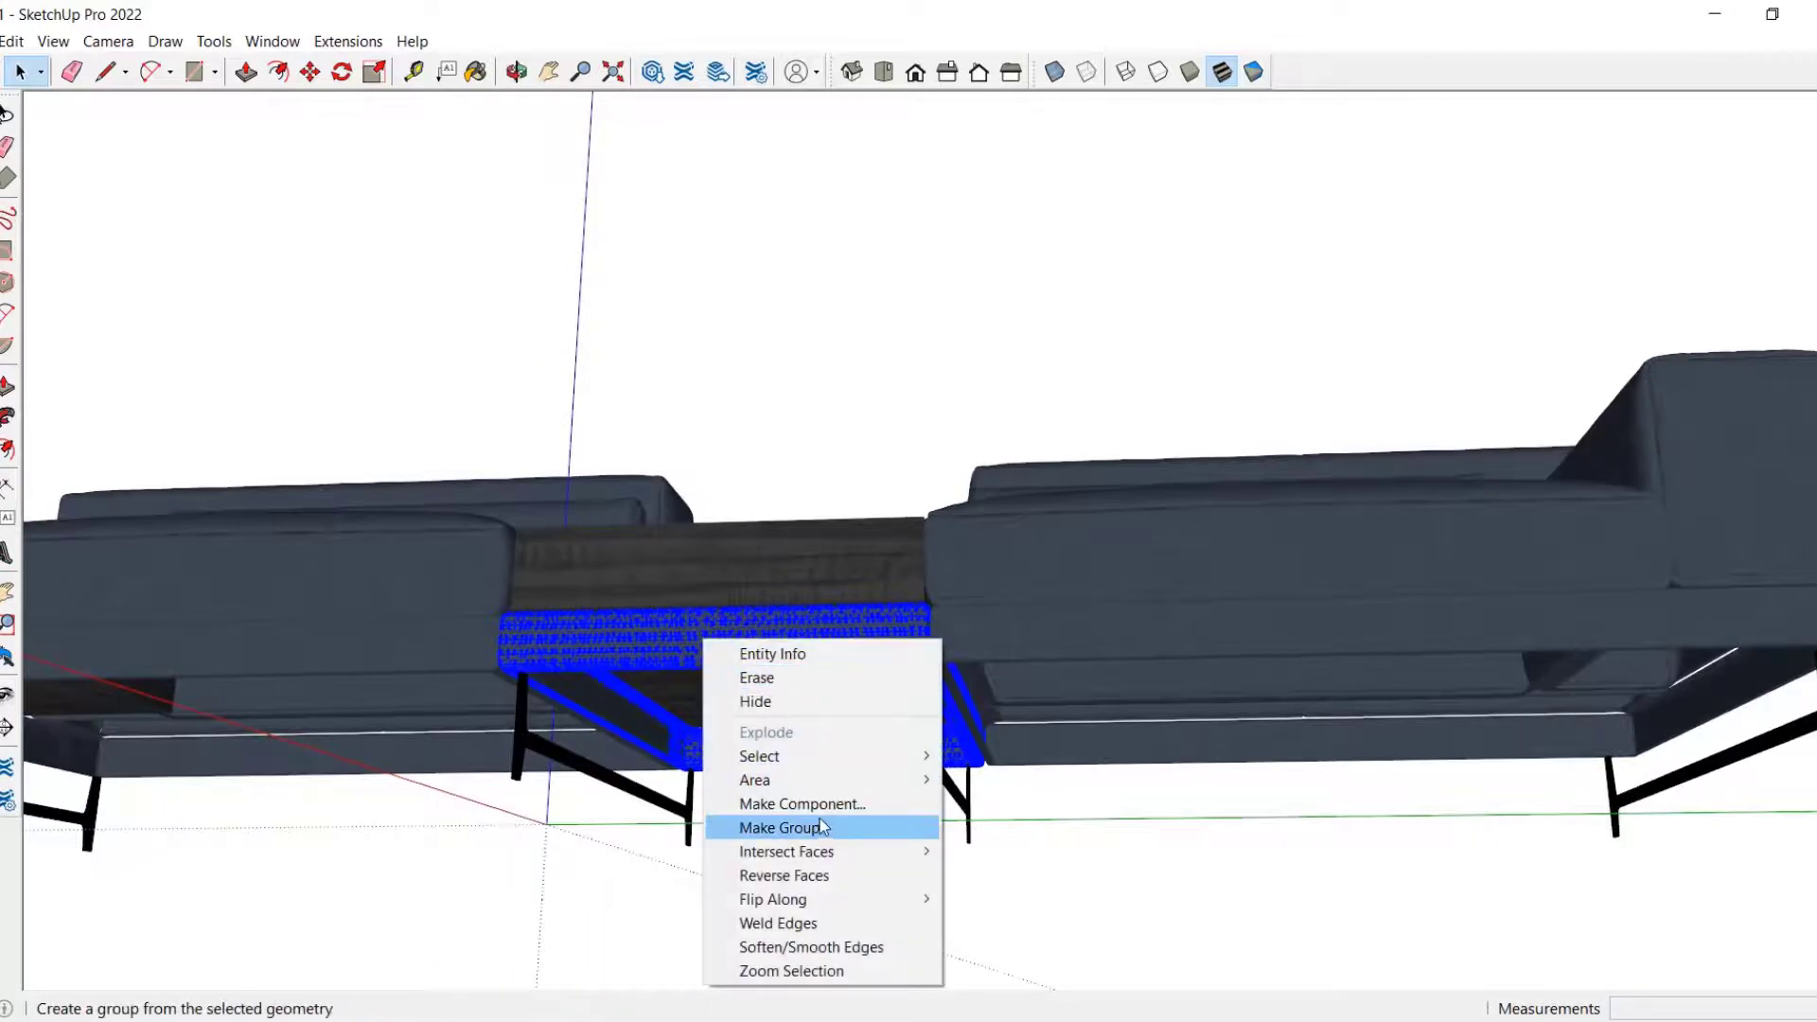
{"action": "left_click", "coordinate": [802, 803]}
{"action": "left_click", "coordinate": [937, 776]}
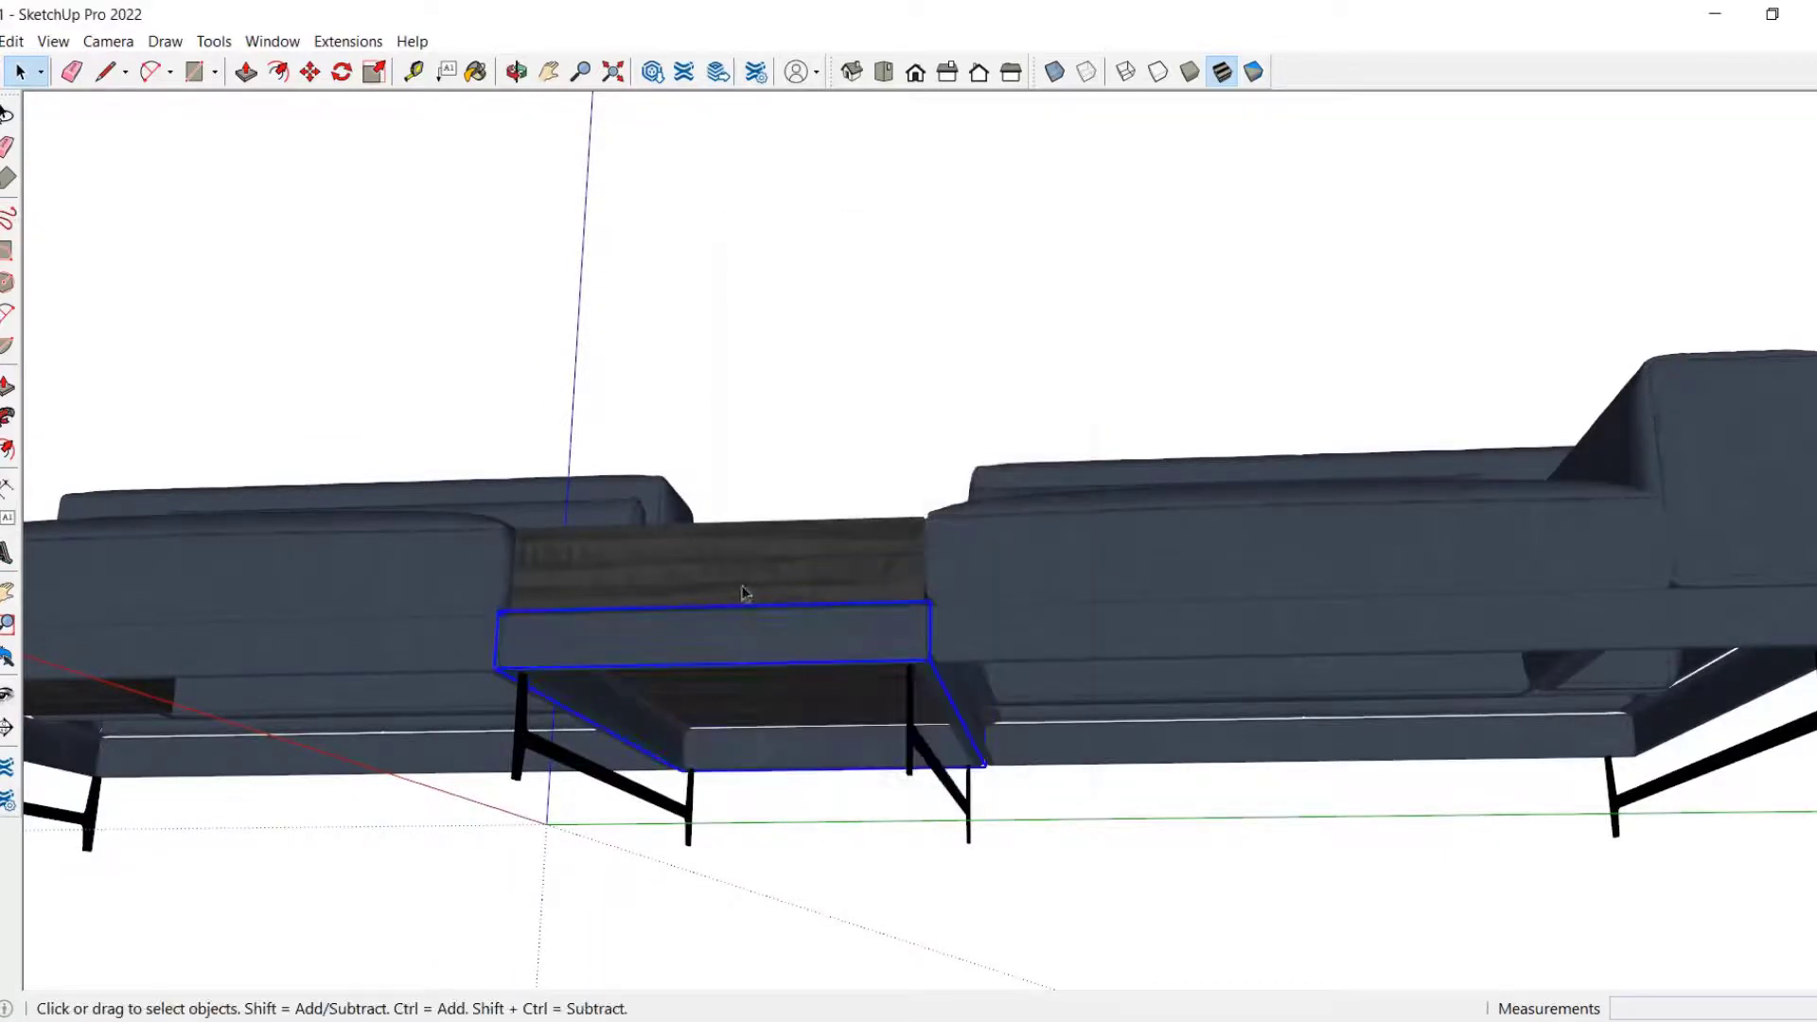
Step: Inspect inside the leg frame between the square table and armrest seat, and inside the armrest section's backrest, for linked geometry
{"action": "double_click", "coordinate": [943, 775]}
{"action": "left_click", "coordinate": [939, 776]}
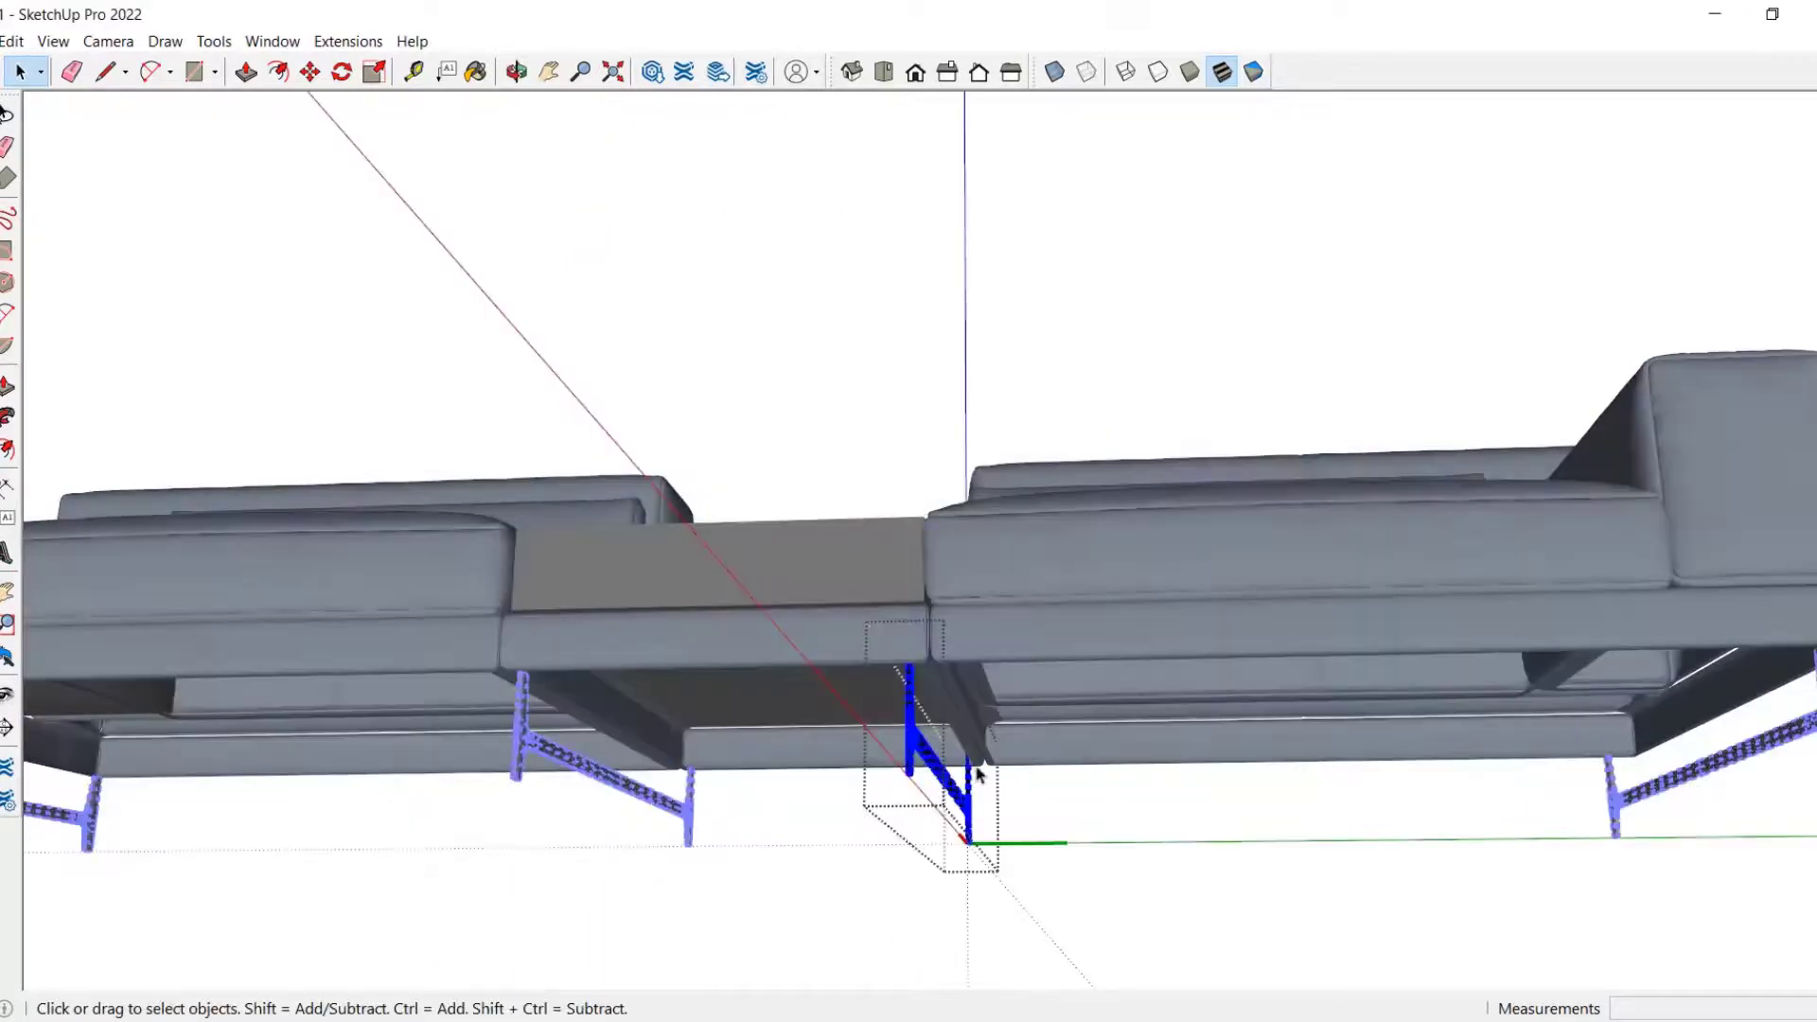
{"action": "left_click", "coordinate": [1028, 728]}
{"action": "middle_click_drag", "start_coordinate": [823, 636], "coordinate": [1264, 644]}
{"action": "double_click", "coordinate": [1381, 571]}
{"action": "triple_click", "coordinate": [1382, 571]}
{"action": "left_click", "coordinate": [1266, 653]}
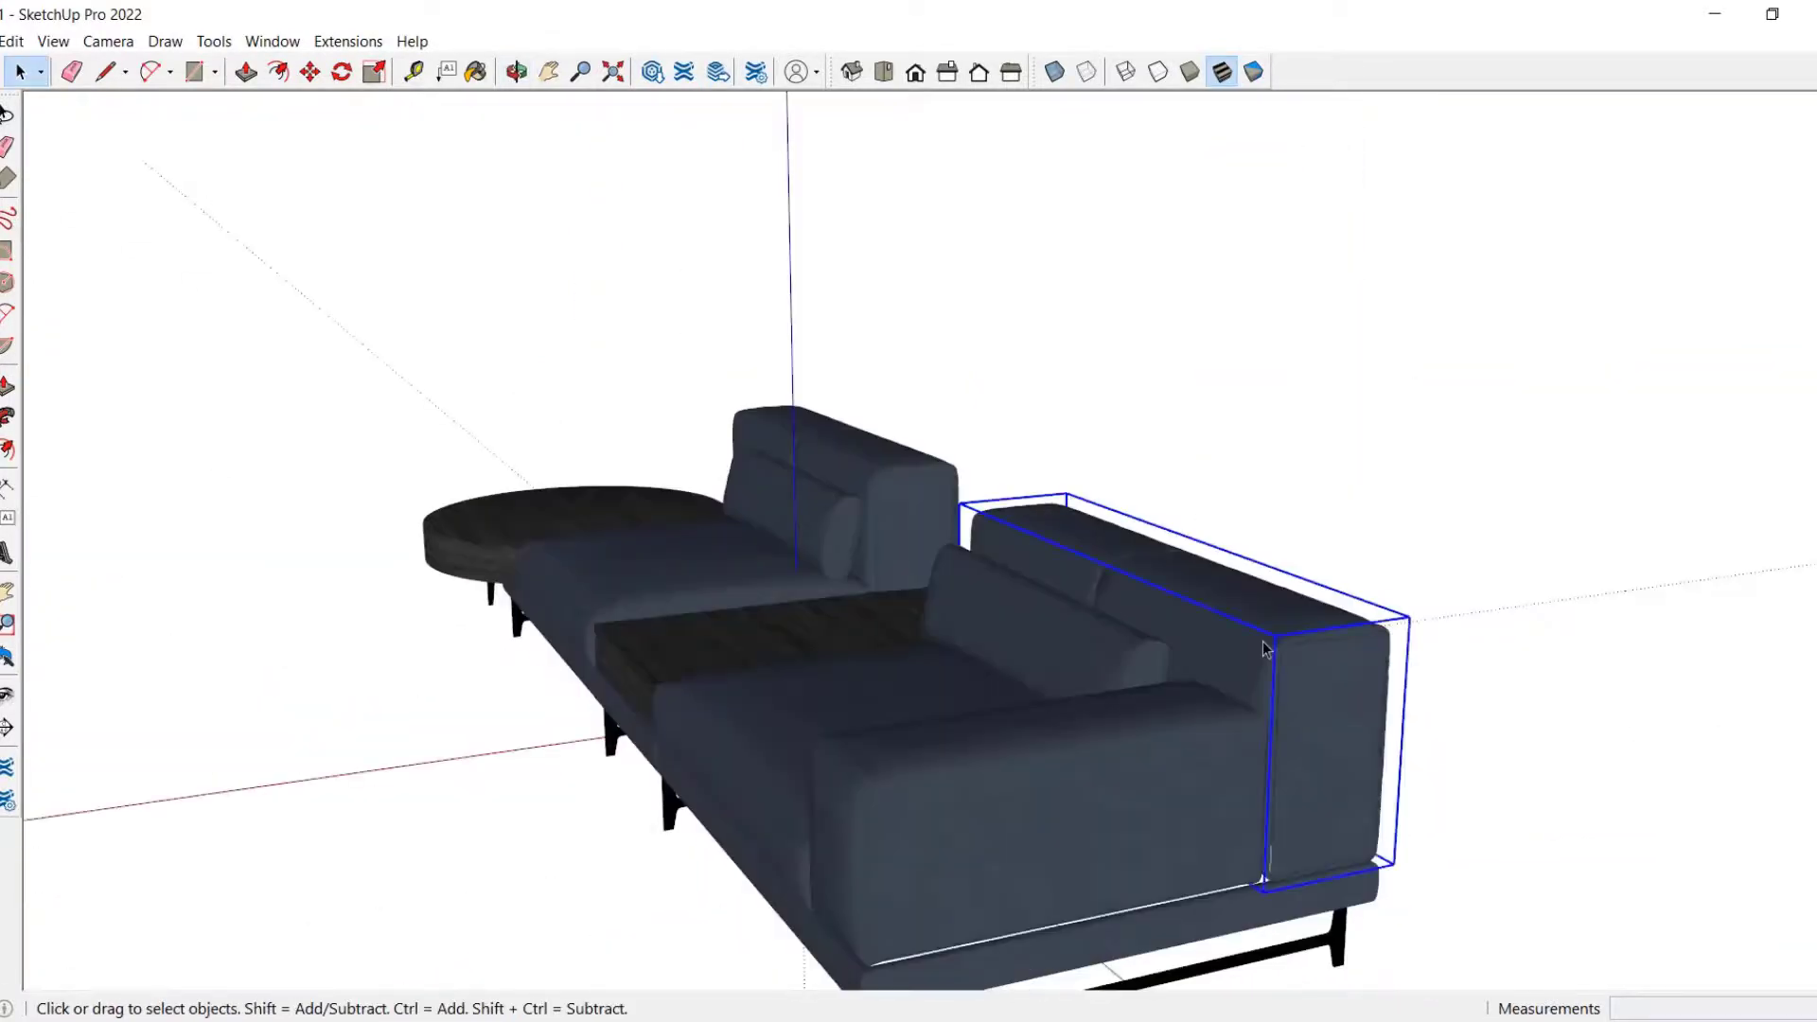
{"action": "double_click", "coordinate": [1320, 708]}
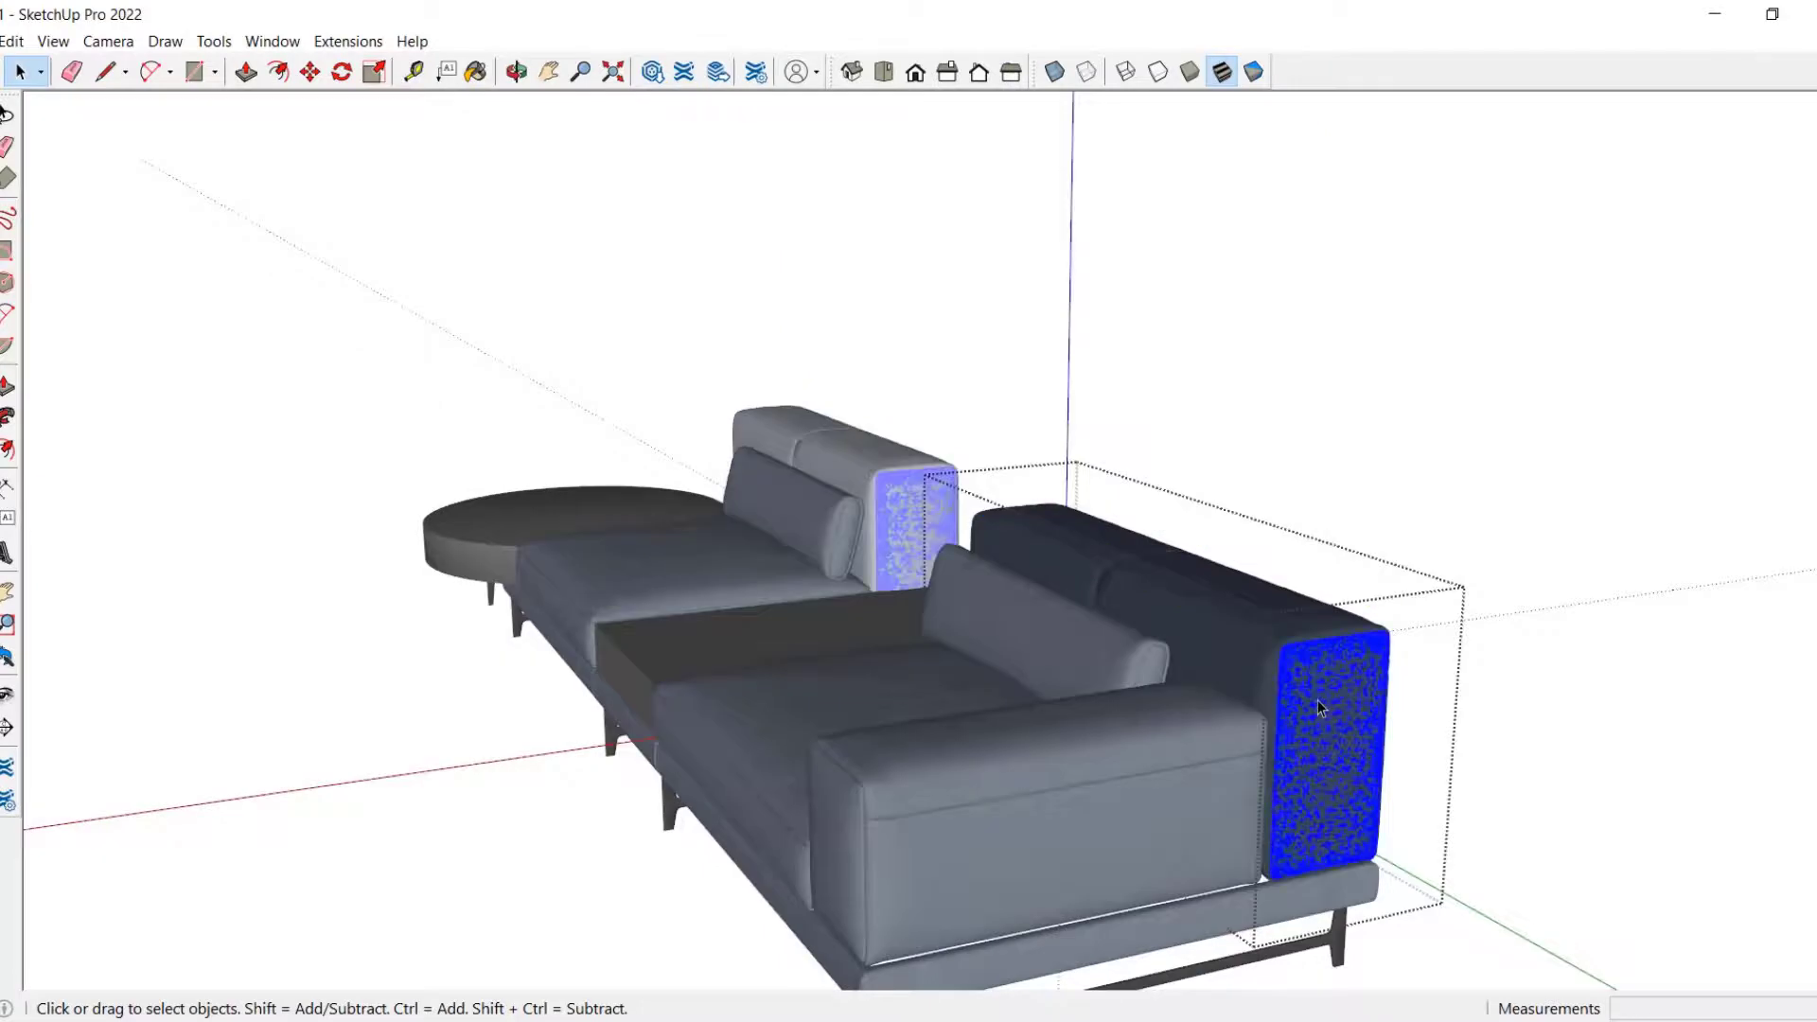
{"action": "key", "text": "Escape"}
Step: Inspect inside the base frames of the armrest section and the square table from behind the sofa
{"action": "middle_click_drag", "start_coordinate": [1320, 708], "coordinate": [677, 723]}
{"action": "left_click", "coordinate": [677, 723]}
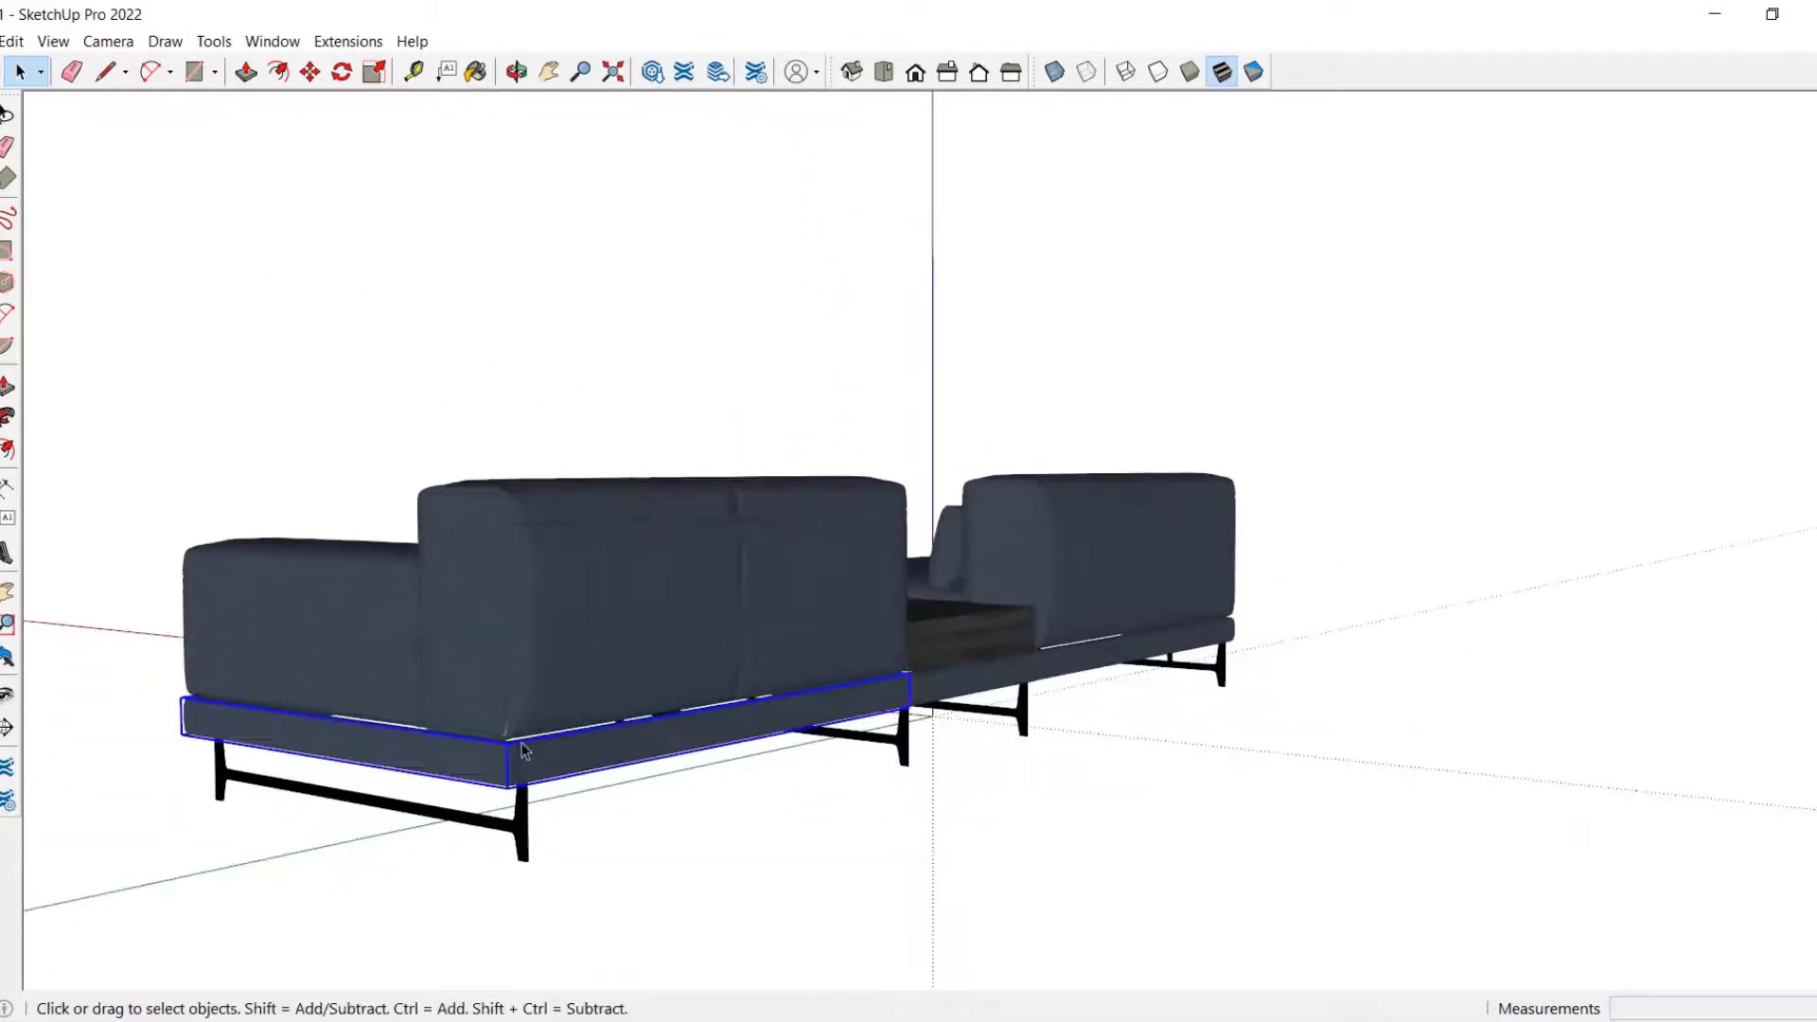
{"action": "scroll", "coordinate": [653, 733], "scroll_direction": "up", "scroll_amount": 3}
{"action": "double_click", "coordinate": [639, 742]}
{"action": "triple_click", "coordinate": [639, 742]}
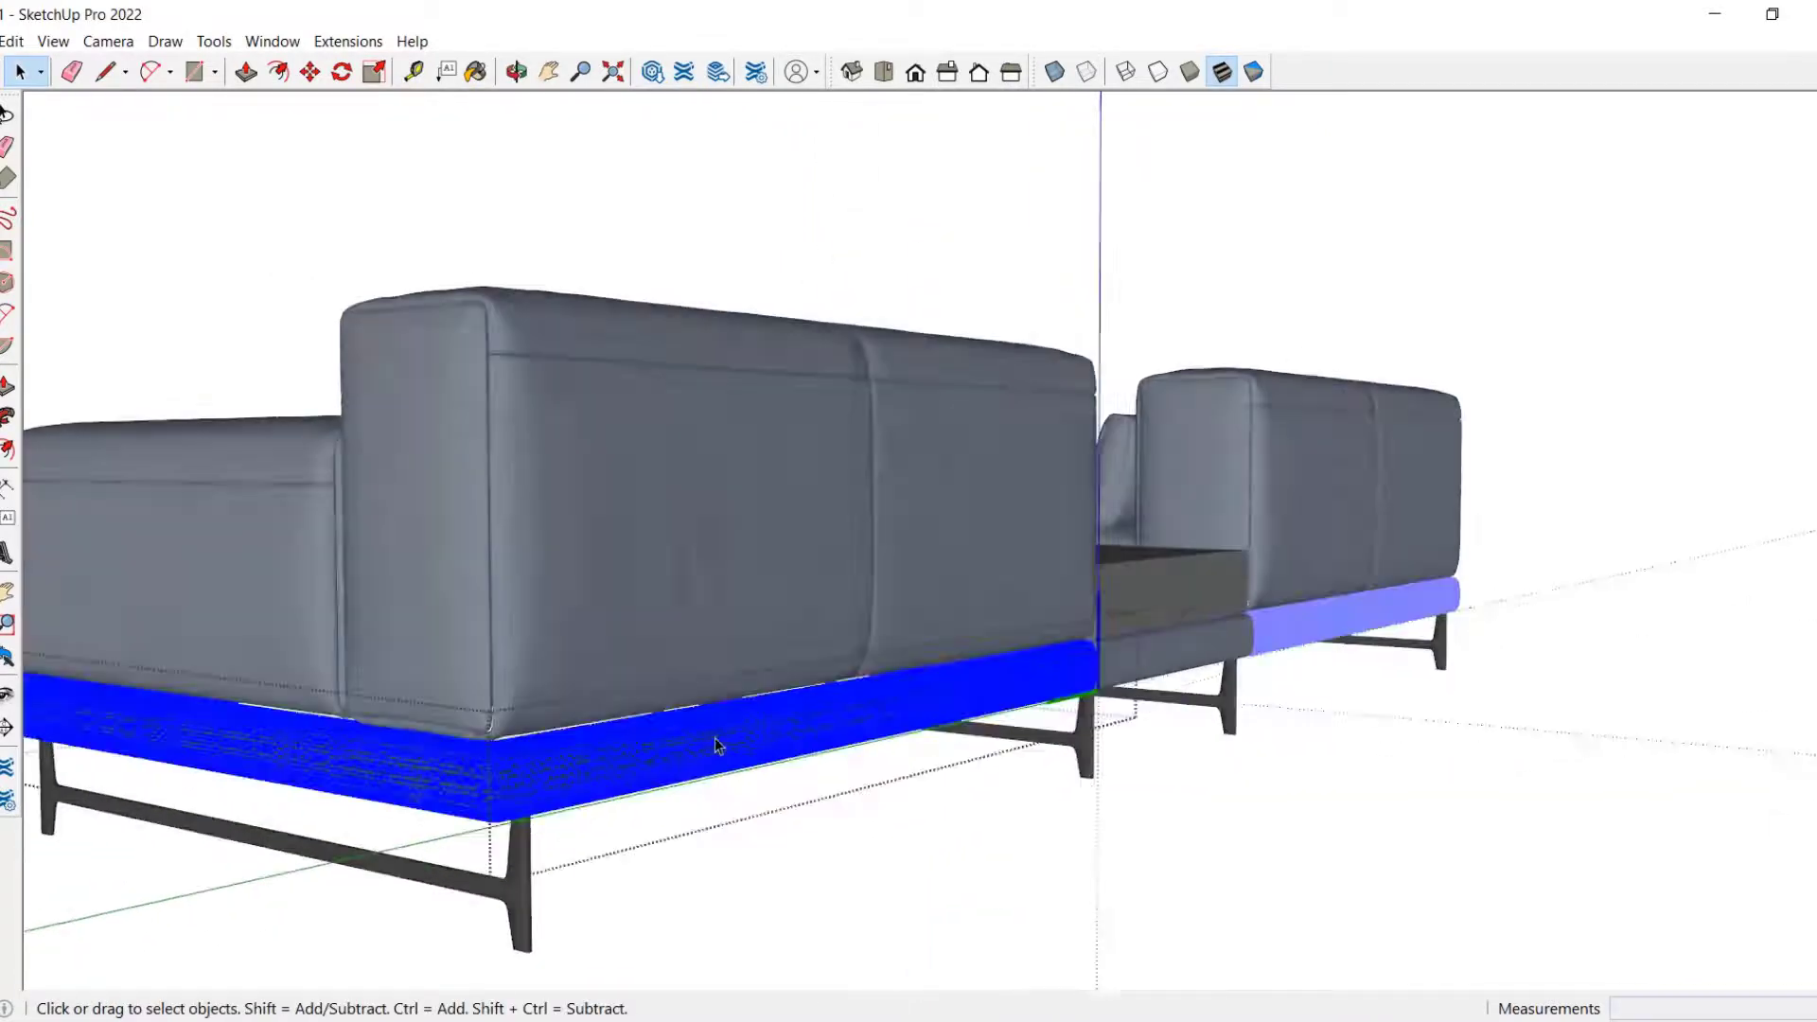
{"action": "left_click", "coordinate": [1221, 662]}
{"action": "middle_click_drag", "start_coordinate": [1220, 662], "coordinate": [923, 701]}
{"action": "key", "text": "Escape"}
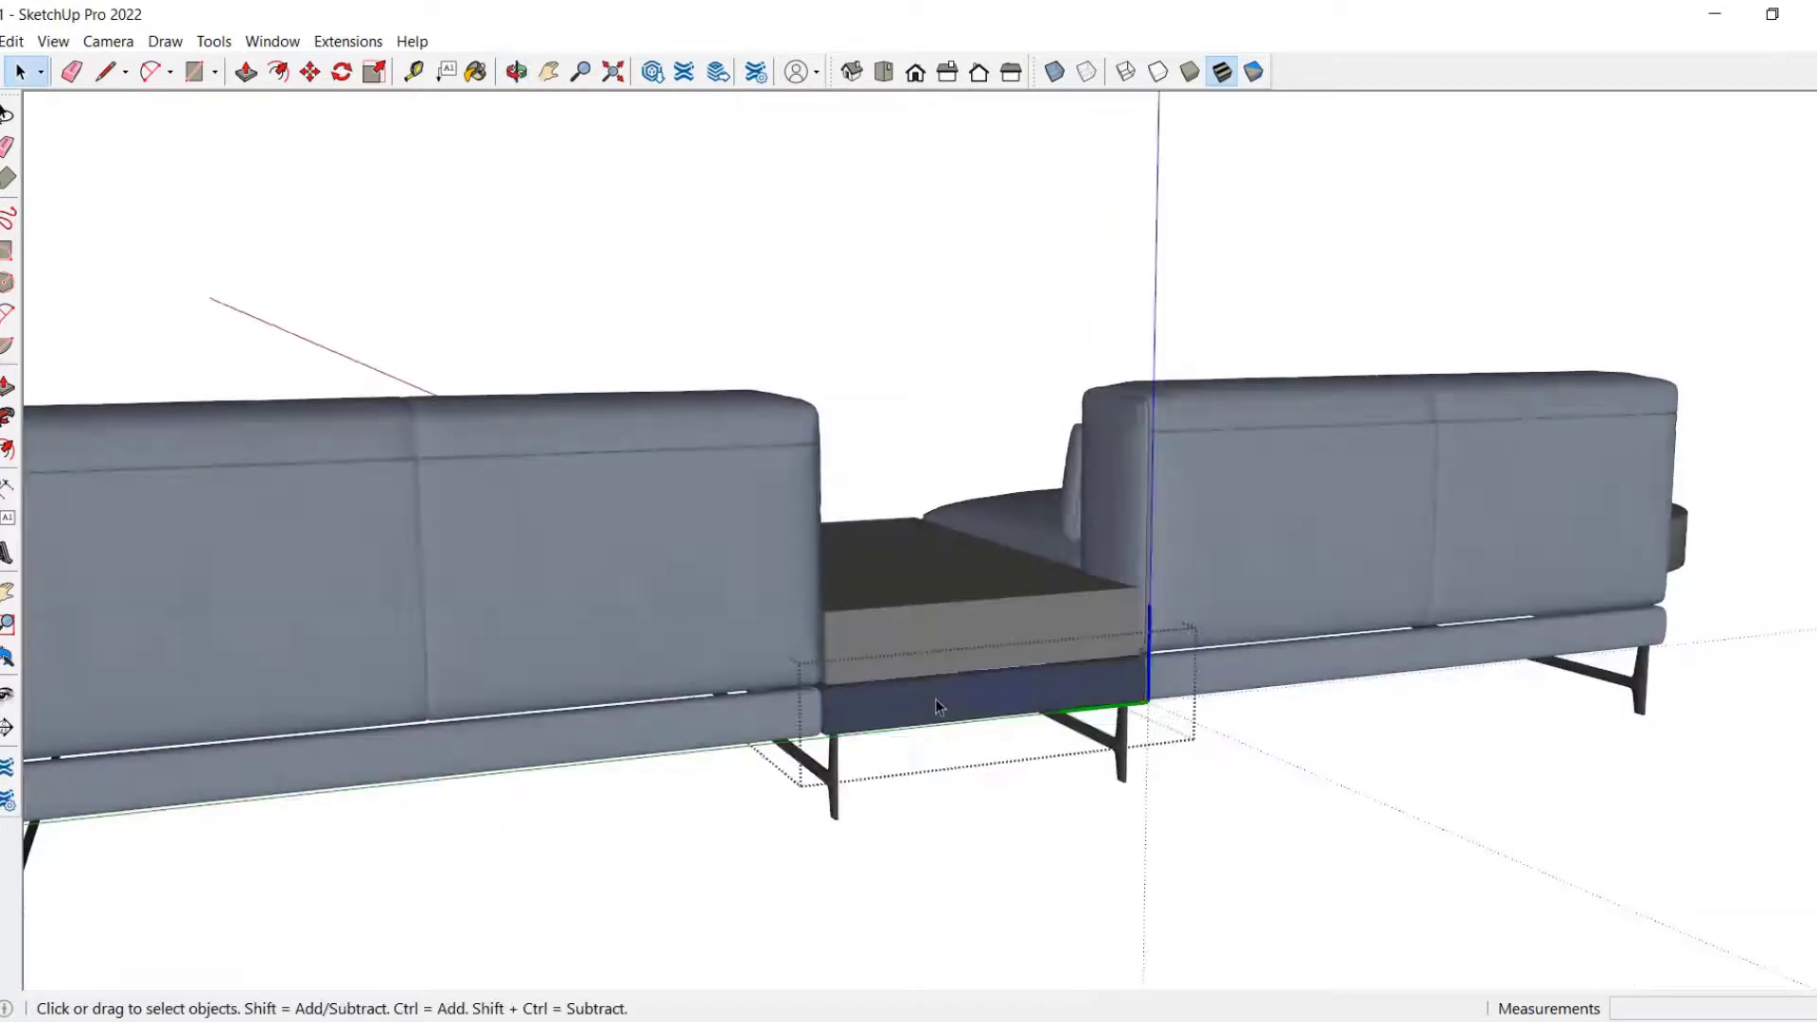
Step: Explode the outer group of the square wooden tabletop between the two seats
{"action": "middle_click_drag", "start_coordinate": [981, 632], "coordinate": [1042, 560]}
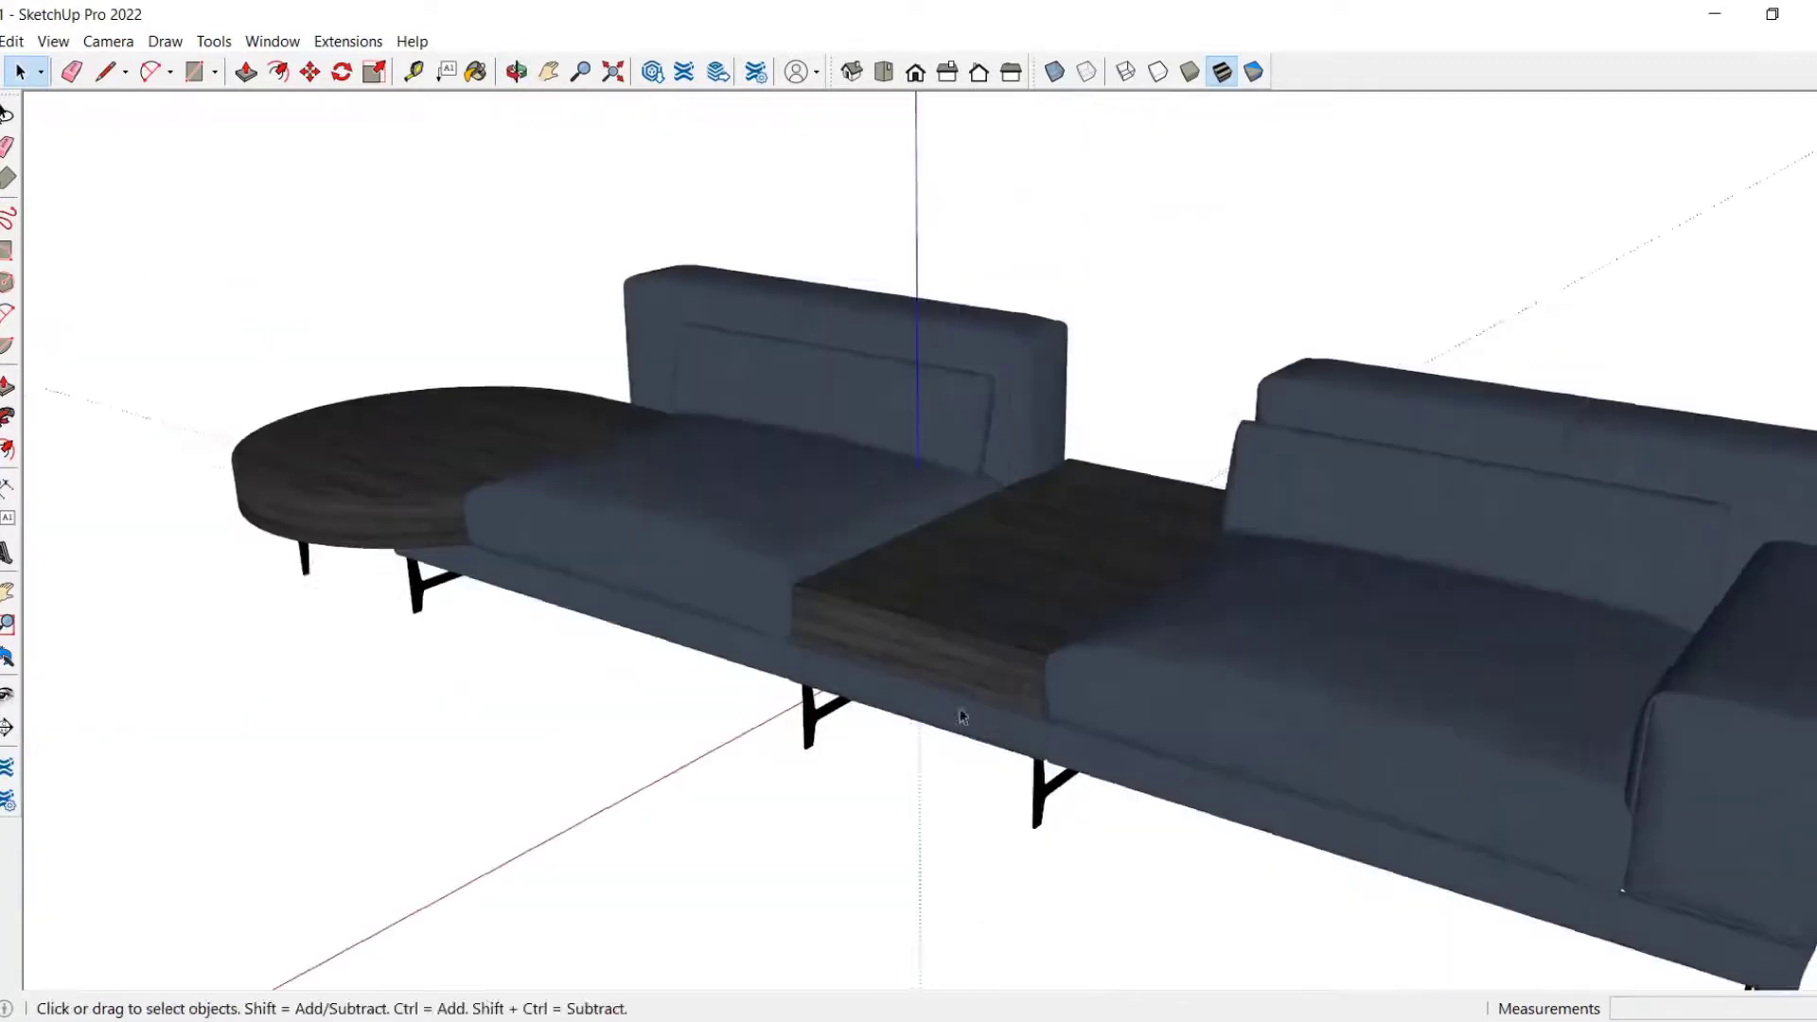
{"action": "scroll", "coordinate": [1042, 560], "scroll_direction": "up", "scroll_amount": 2}
{"action": "left_click", "coordinate": [1042, 559]}
{"action": "right_click", "coordinate": [1116, 614]}
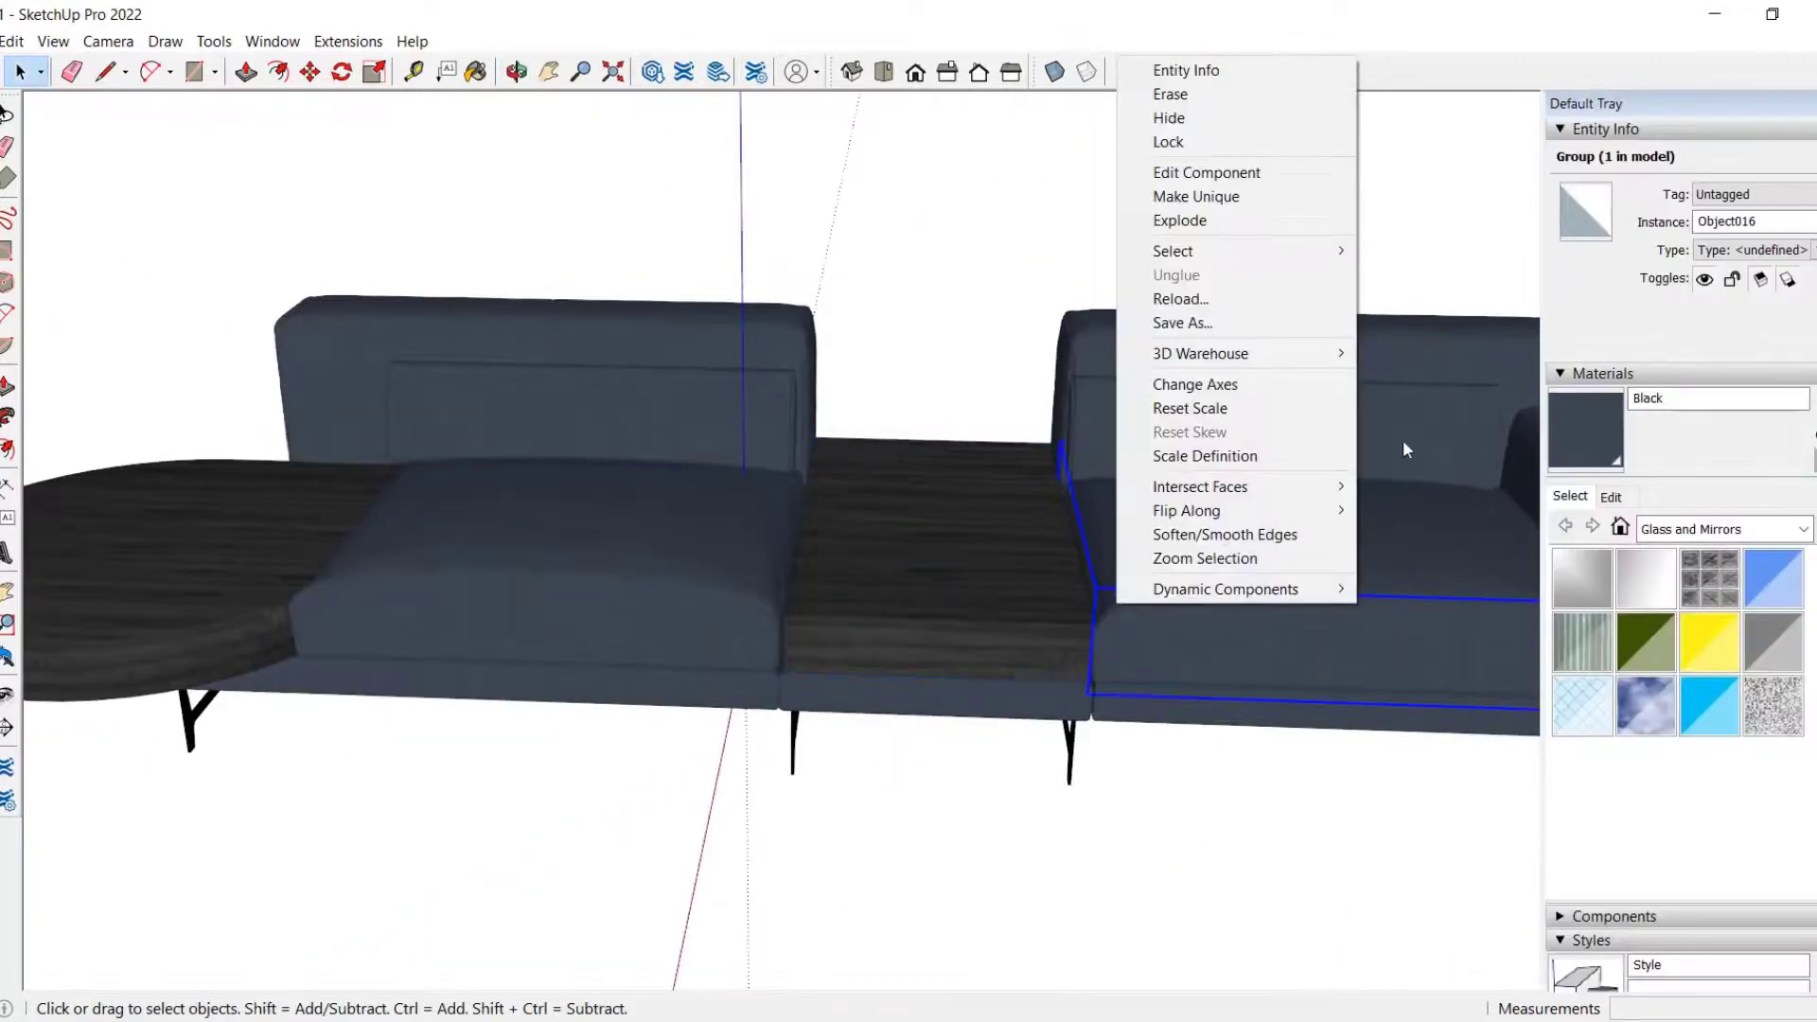
{"action": "key", "text": "Escape"}
{"action": "right_click", "coordinate": [1037, 534]}
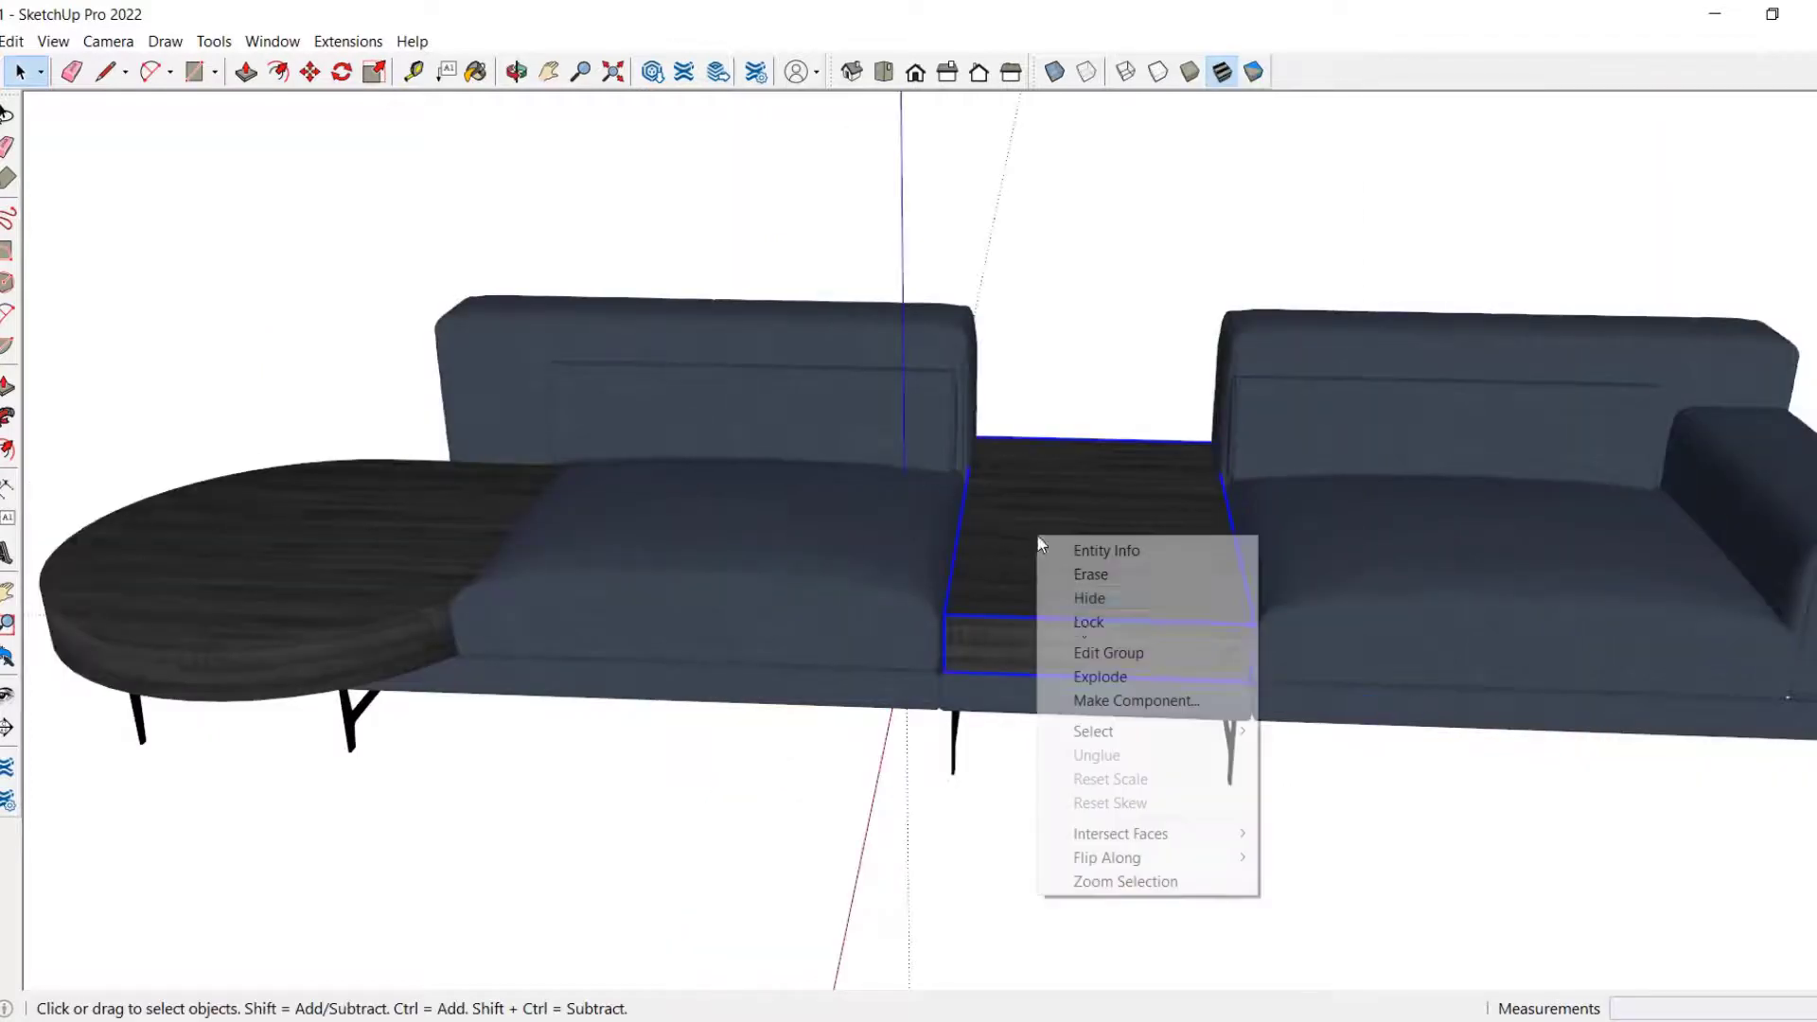
{"action": "key", "text": "Escape"}
{"action": "scroll", "coordinate": [1106, 595], "scroll_direction": "up", "scroll_amount": 2}
{"action": "right_click", "coordinate": [1095, 589]}
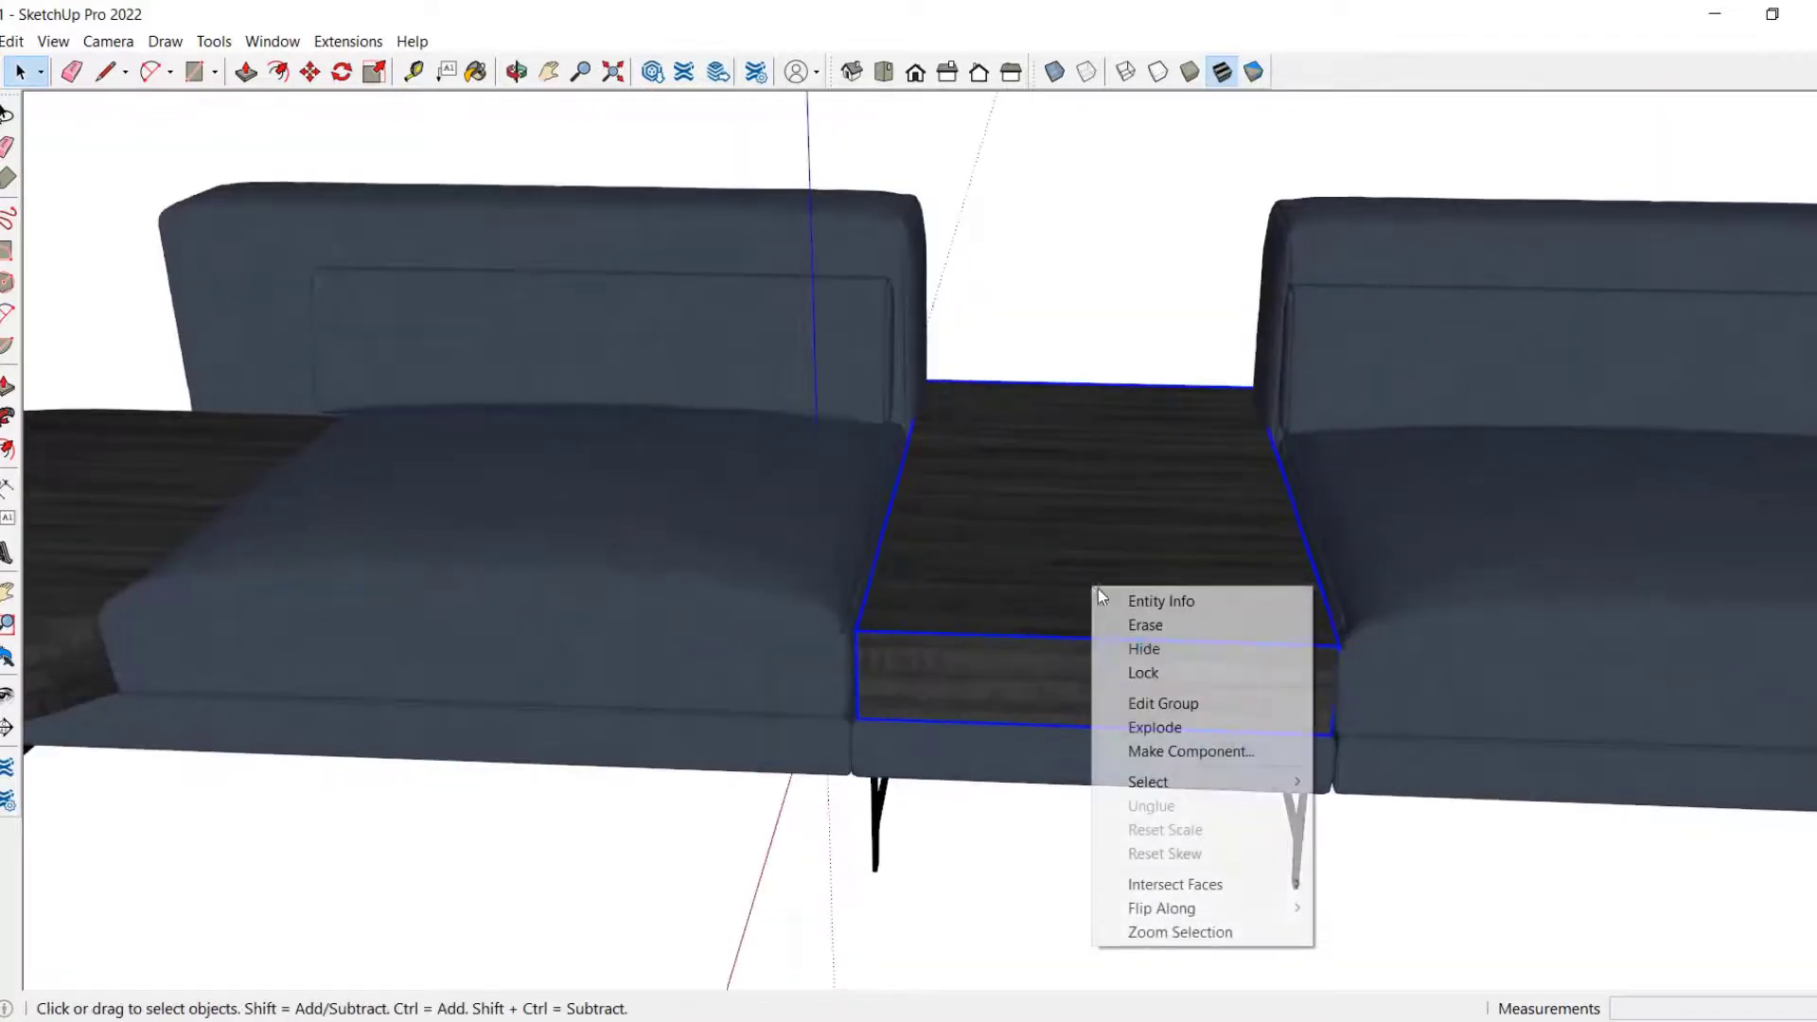
{"action": "left_click", "coordinate": [1160, 724]}
{"action": "scroll", "coordinate": [1075, 620], "scroll_direction": "up", "scroll_amount": 2}
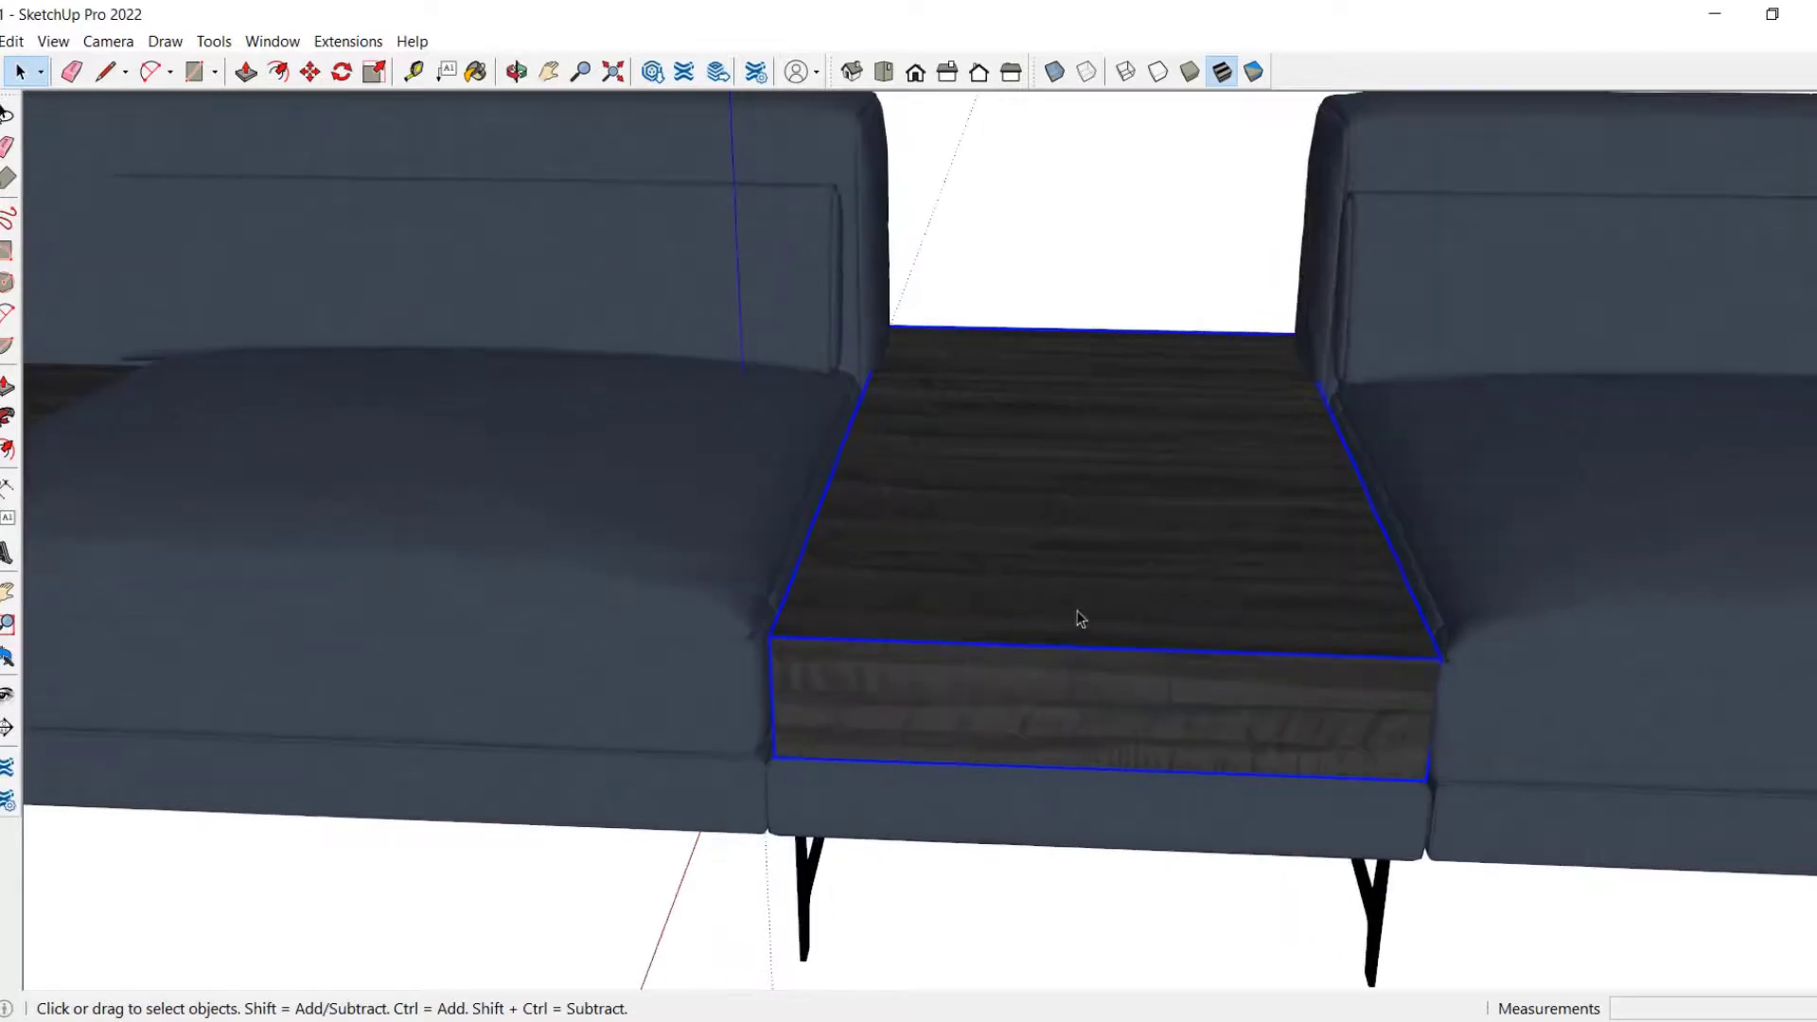
Step: Explode the square tabletop's remaining nested level and make its loose geometry into a component
{"action": "right_click", "coordinate": [1075, 613]}
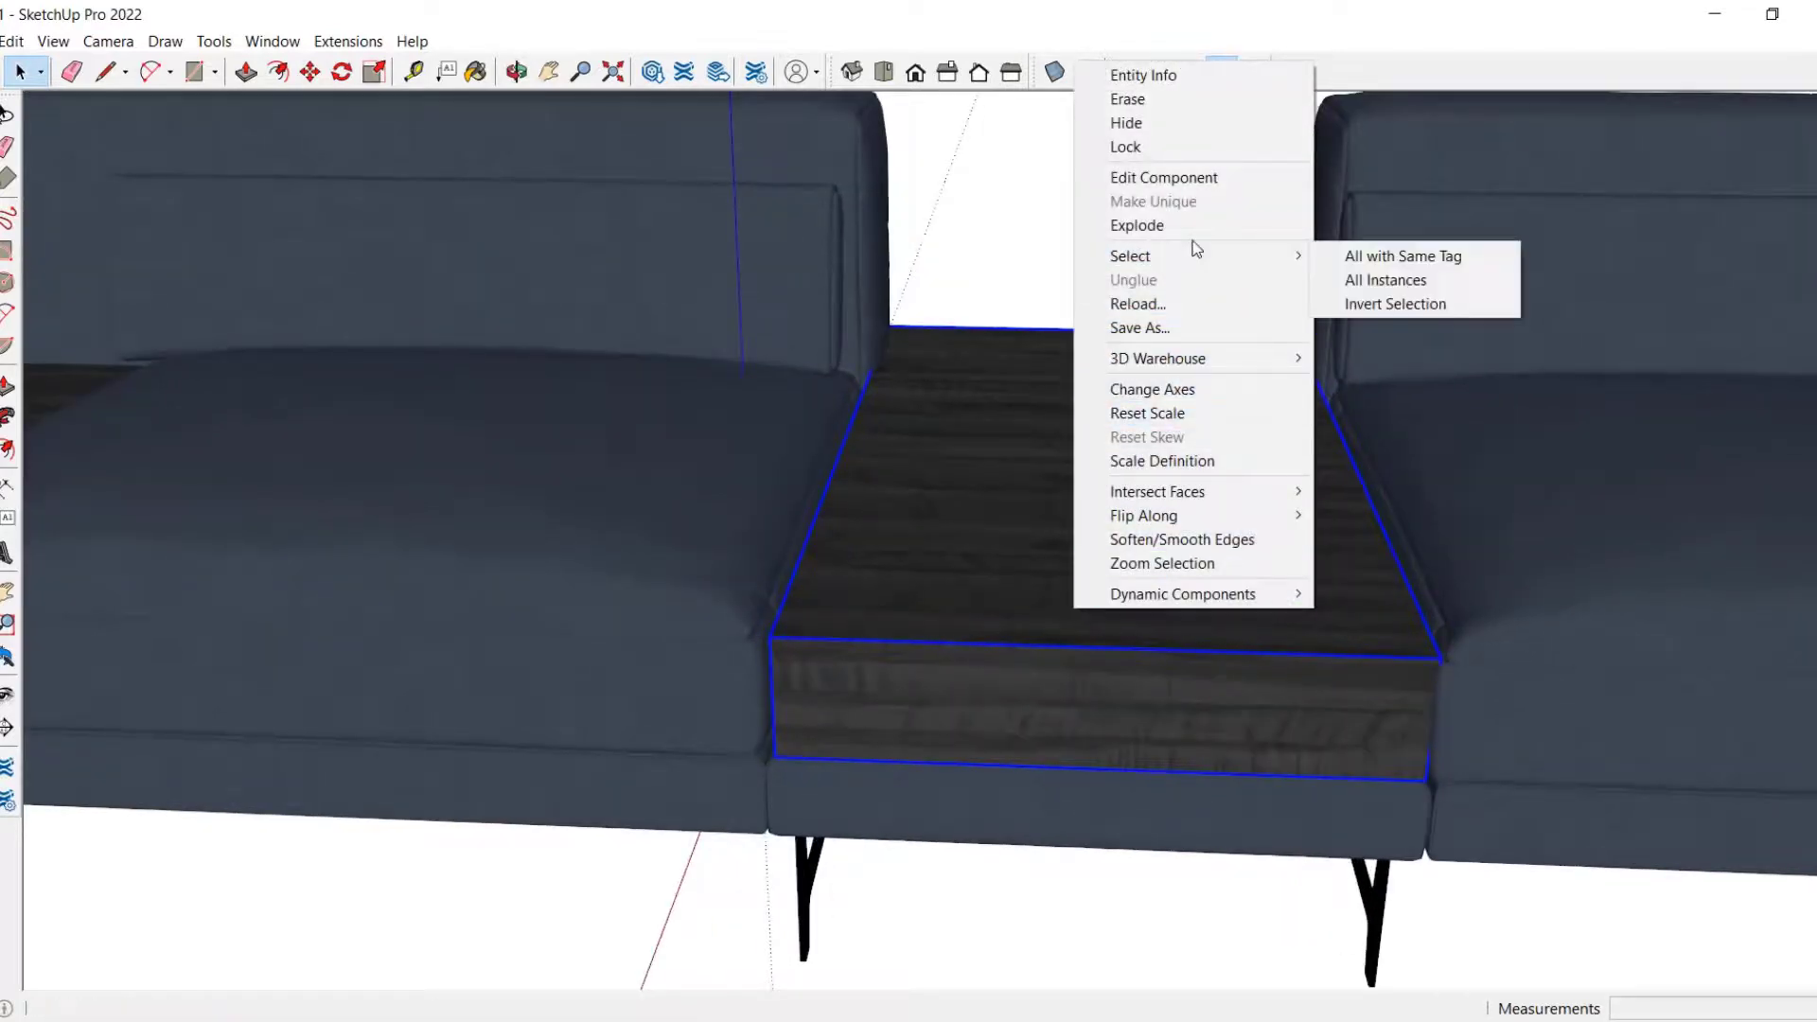
{"action": "left_click", "coordinate": [1162, 229]}
{"action": "middle_click_drag", "start_coordinate": [872, 676], "coordinate": [1033, 634]}
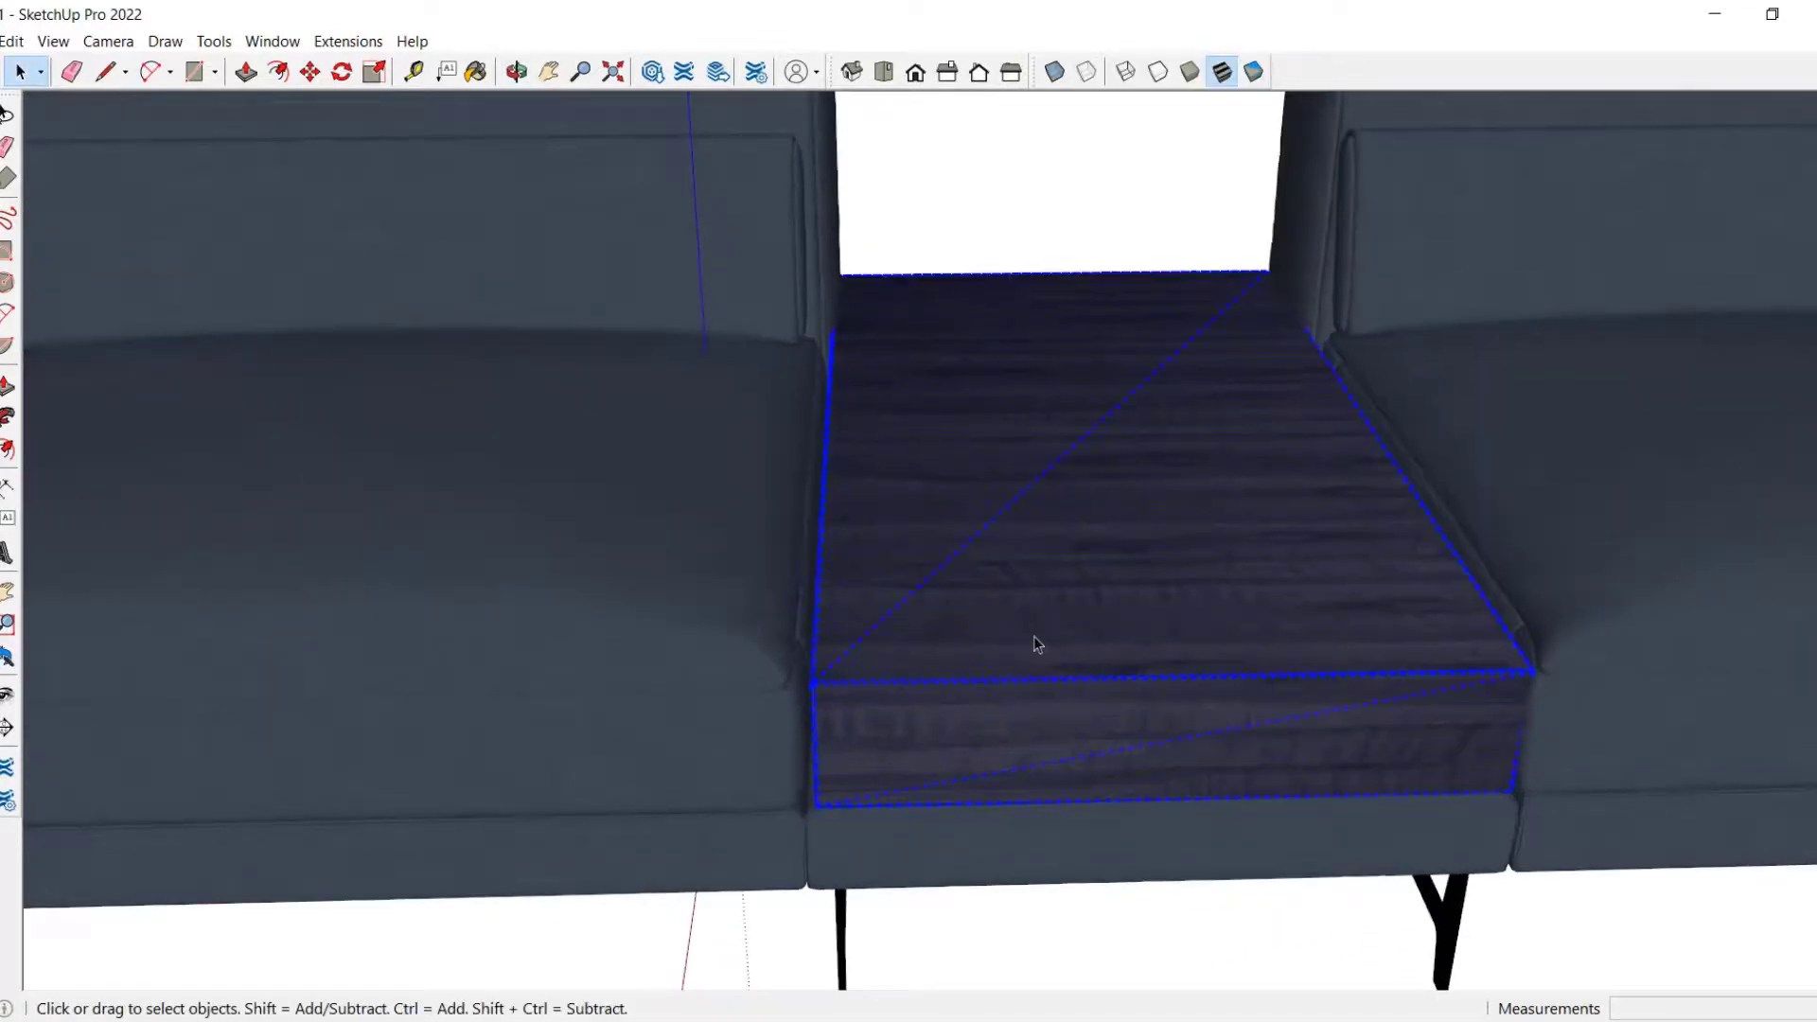
{"action": "right_click", "coordinate": [1004, 550]}
{"action": "left_click", "coordinate": [1101, 717]}
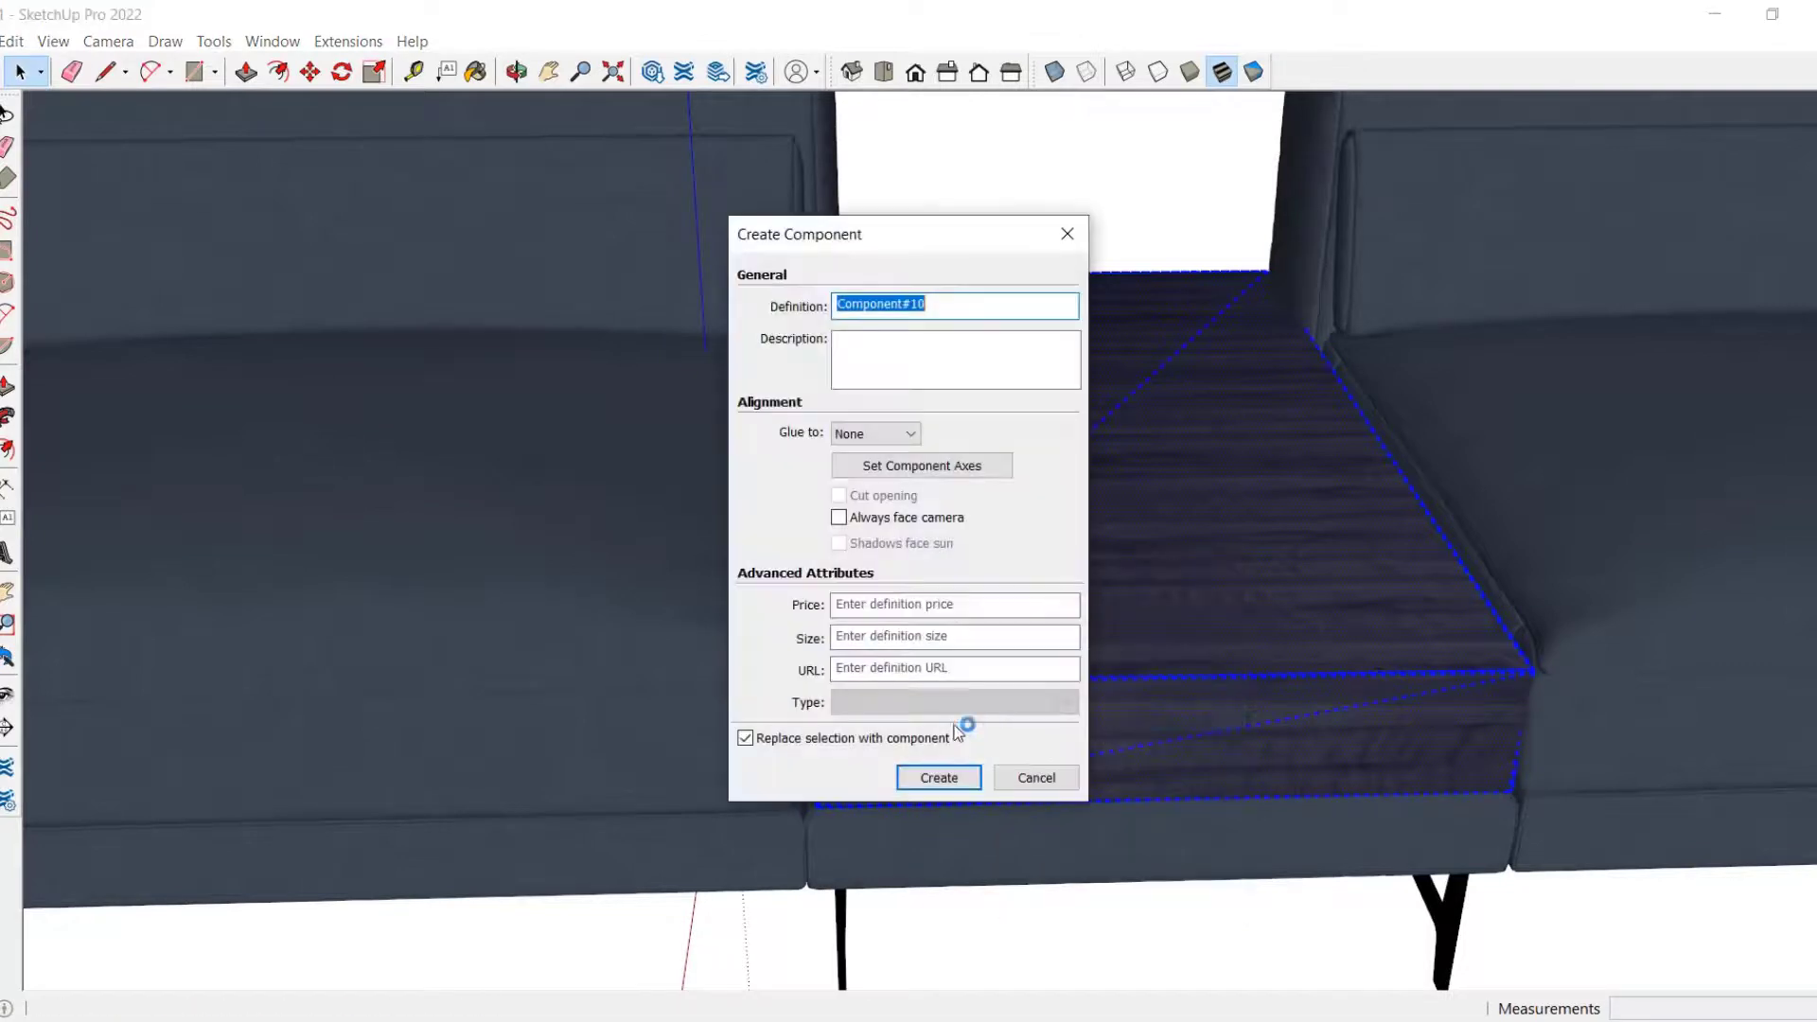
{"action": "left_click", "coordinate": [946, 781]}
Step: Examine the sofa from several sides and check the leg frame beside the round table
{"action": "scroll", "coordinate": [1141, 647], "scroll_direction": "down", "scroll_amount": 5}
{"action": "middle_click_drag", "start_coordinate": [1134, 598], "coordinate": [929, 708]}
{"action": "middle_click_drag", "start_coordinate": [1244, 619], "coordinate": [744, 723]}
{"action": "triple_click", "coordinate": [744, 723]}
{"action": "left_click", "coordinate": [1043, 691]}
{"action": "middle_click_drag", "start_coordinate": [955, 731], "coordinate": [392, 656]}
{"action": "double_click", "coordinate": [431, 665]}
{"action": "left_click", "coordinate": [229, 675]}
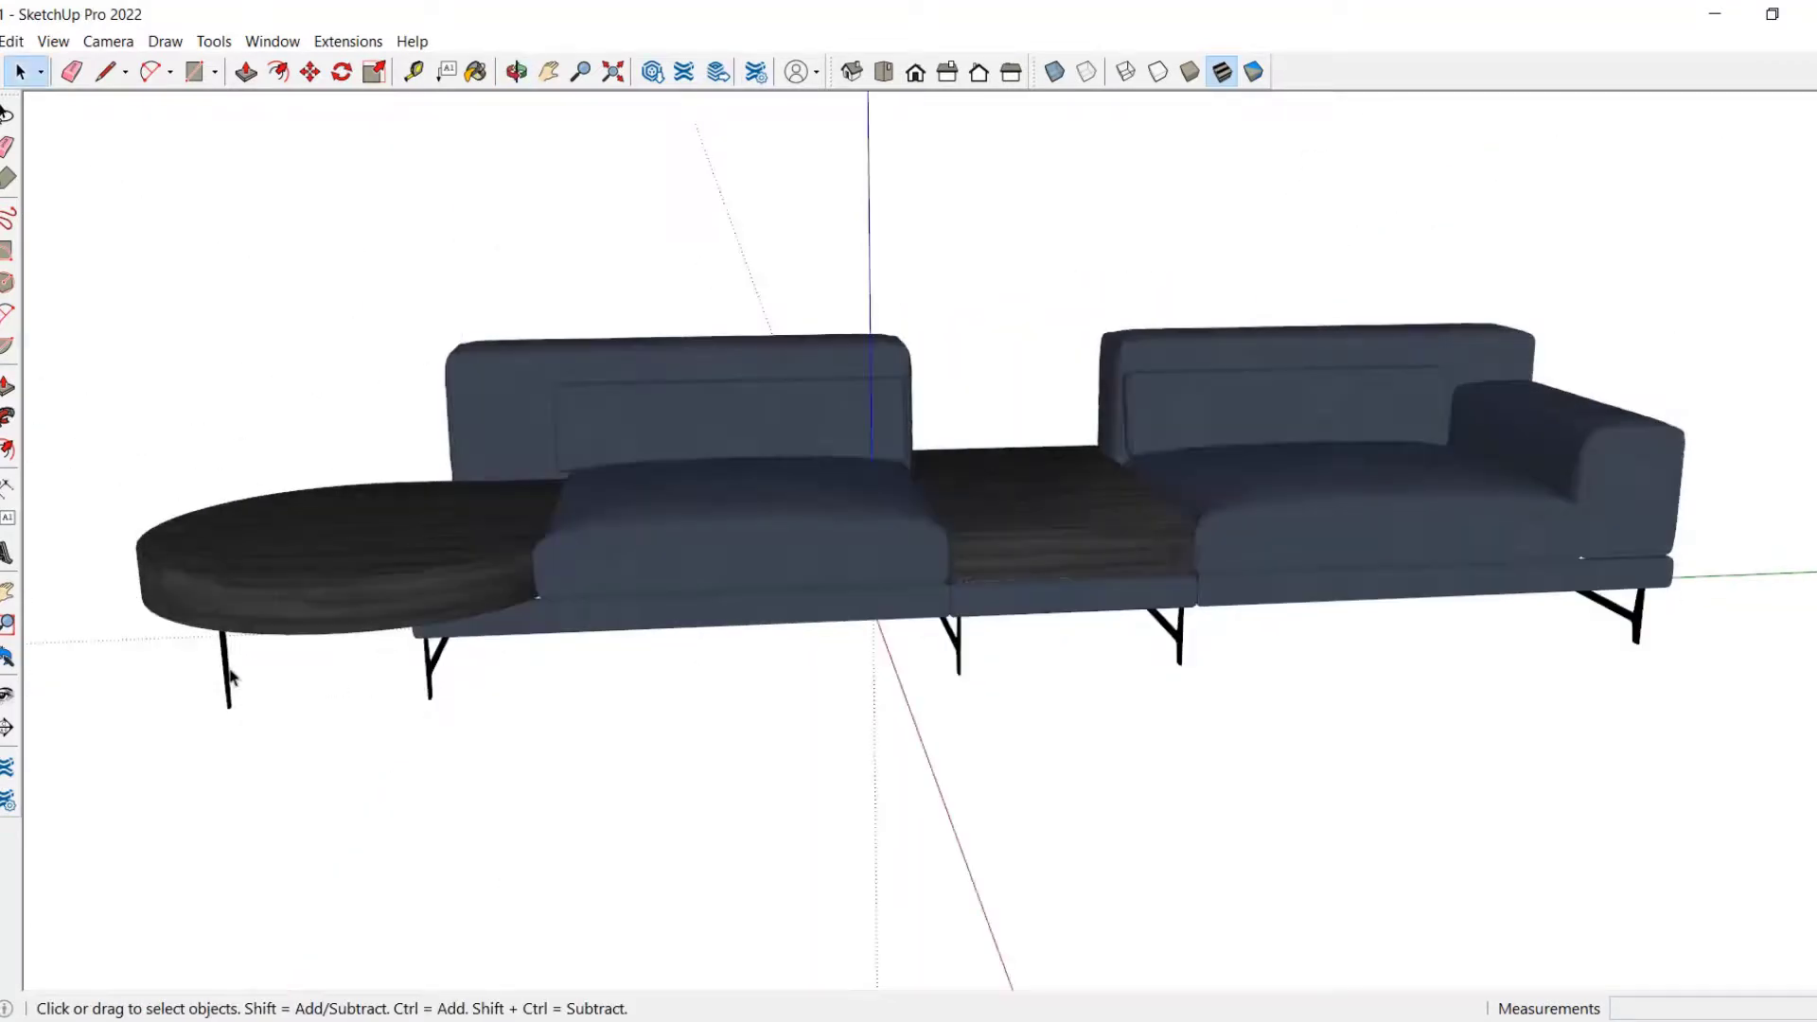
Step: Open the round table's single leg and select its geometry to check that both legs are linked copies
{"action": "double_click", "coordinate": [228, 675]}
{"action": "scroll", "coordinate": [180, 681], "scroll_direction": "up", "scroll_amount": 3}
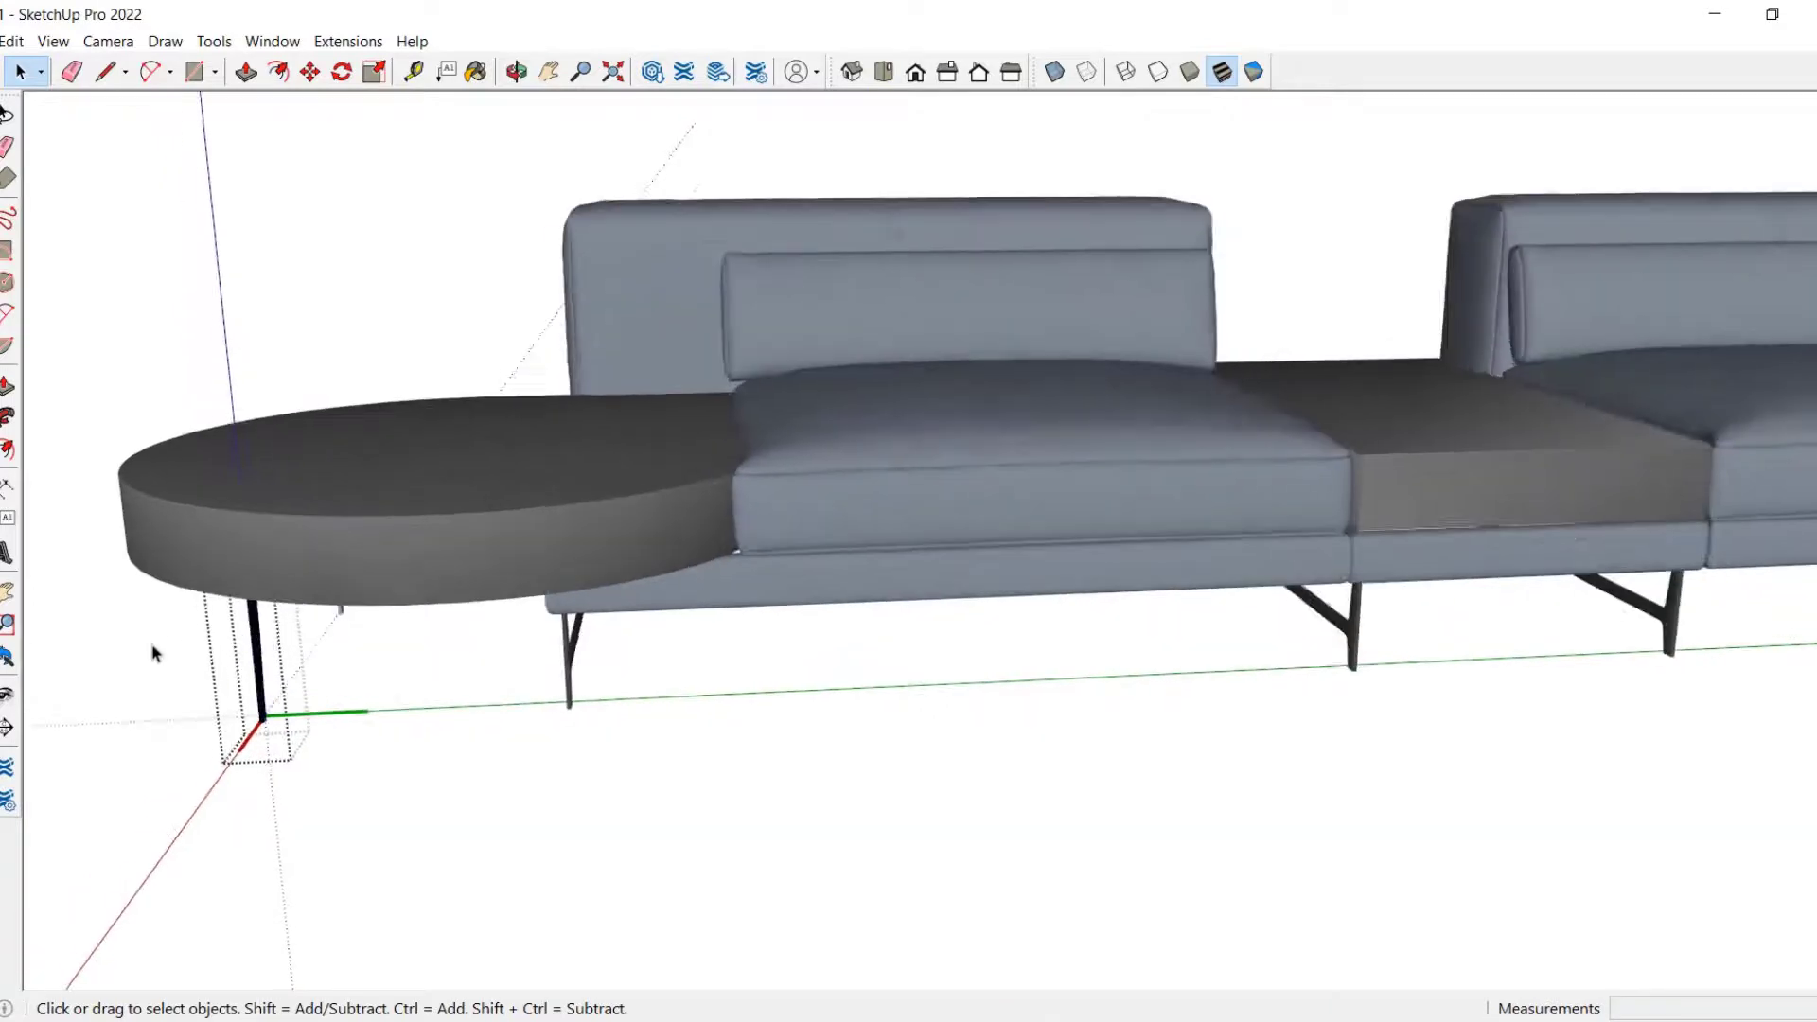
{"action": "middle_click_drag", "start_coordinate": [154, 649], "coordinate": [700, 436]}
{"action": "double_click", "coordinate": [703, 444]}
{"action": "left_click", "coordinate": [703, 445]}
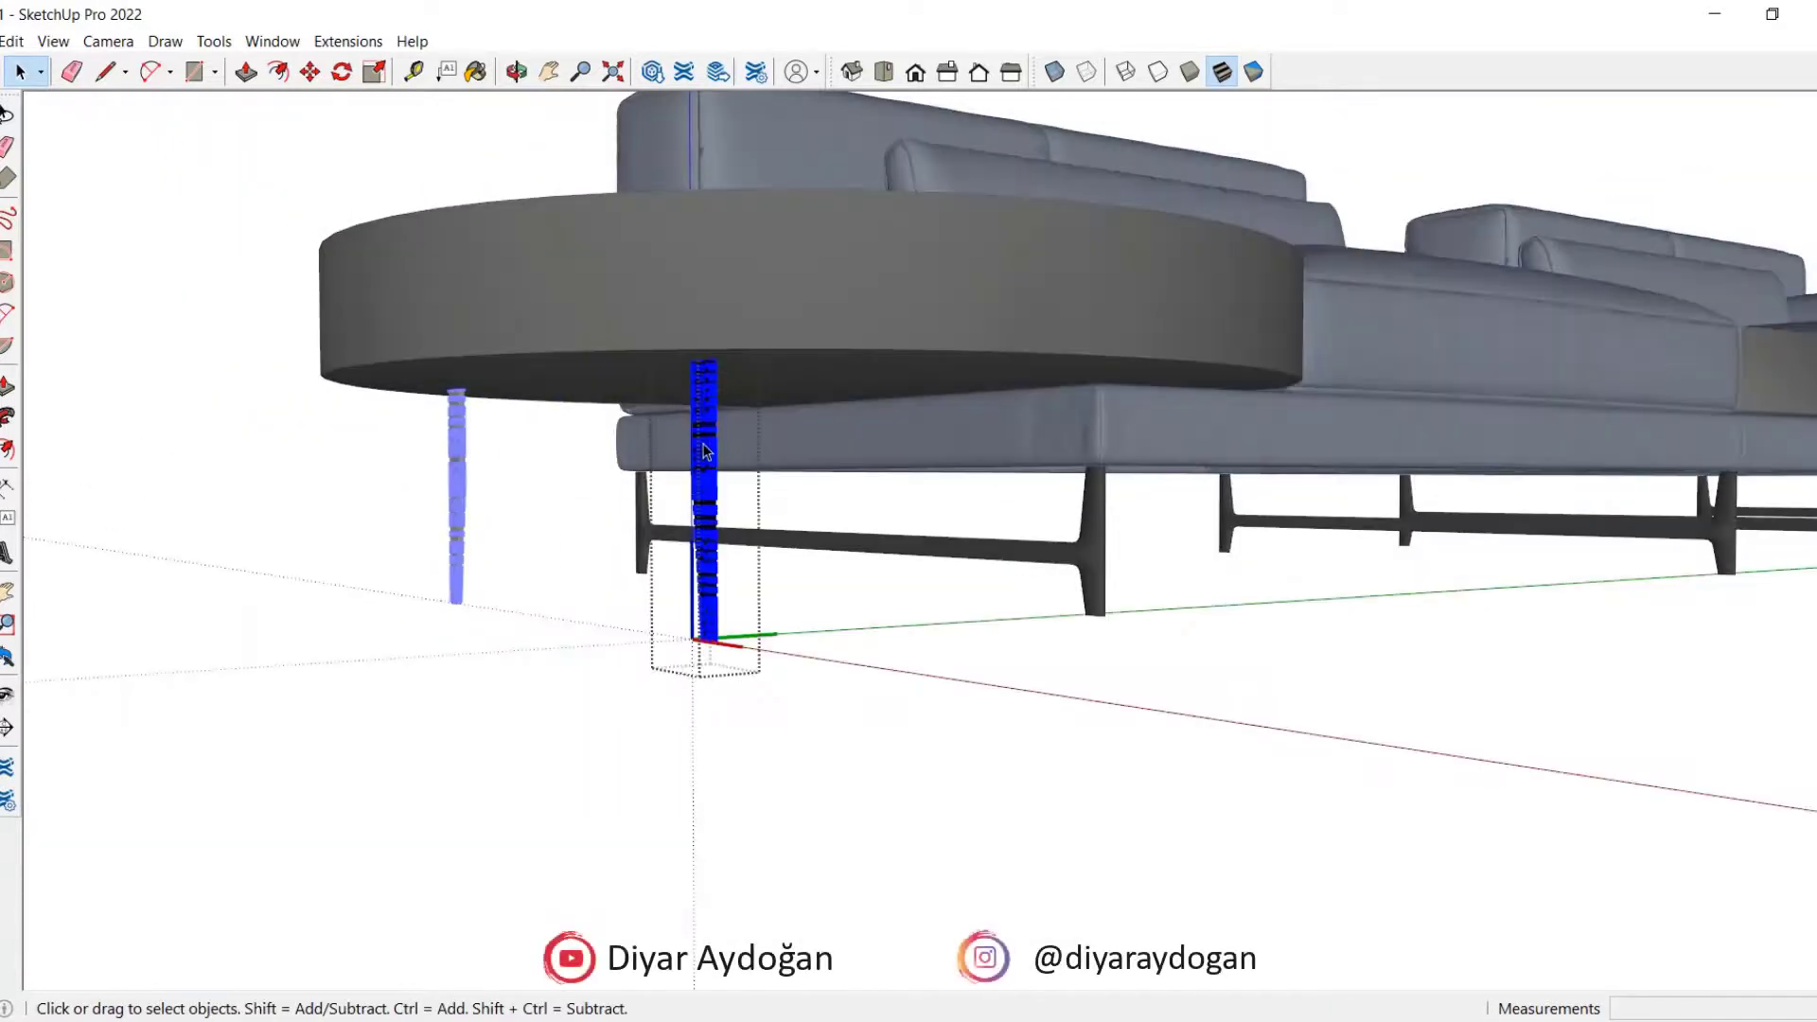
{"action": "left_click", "coordinate": [785, 492]}
{"action": "middle_click_drag", "start_coordinate": [785, 492], "coordinate": [407, 634]}
Step: Leave the round table's leg, select all parts of the sofa and combine them into one component
{"action": "scroll", "coordinate": [339, 517], "scroll_direction": "down", "scroll_amount": 5}
{"action": "left_click", "coordinate": [748, 499]}
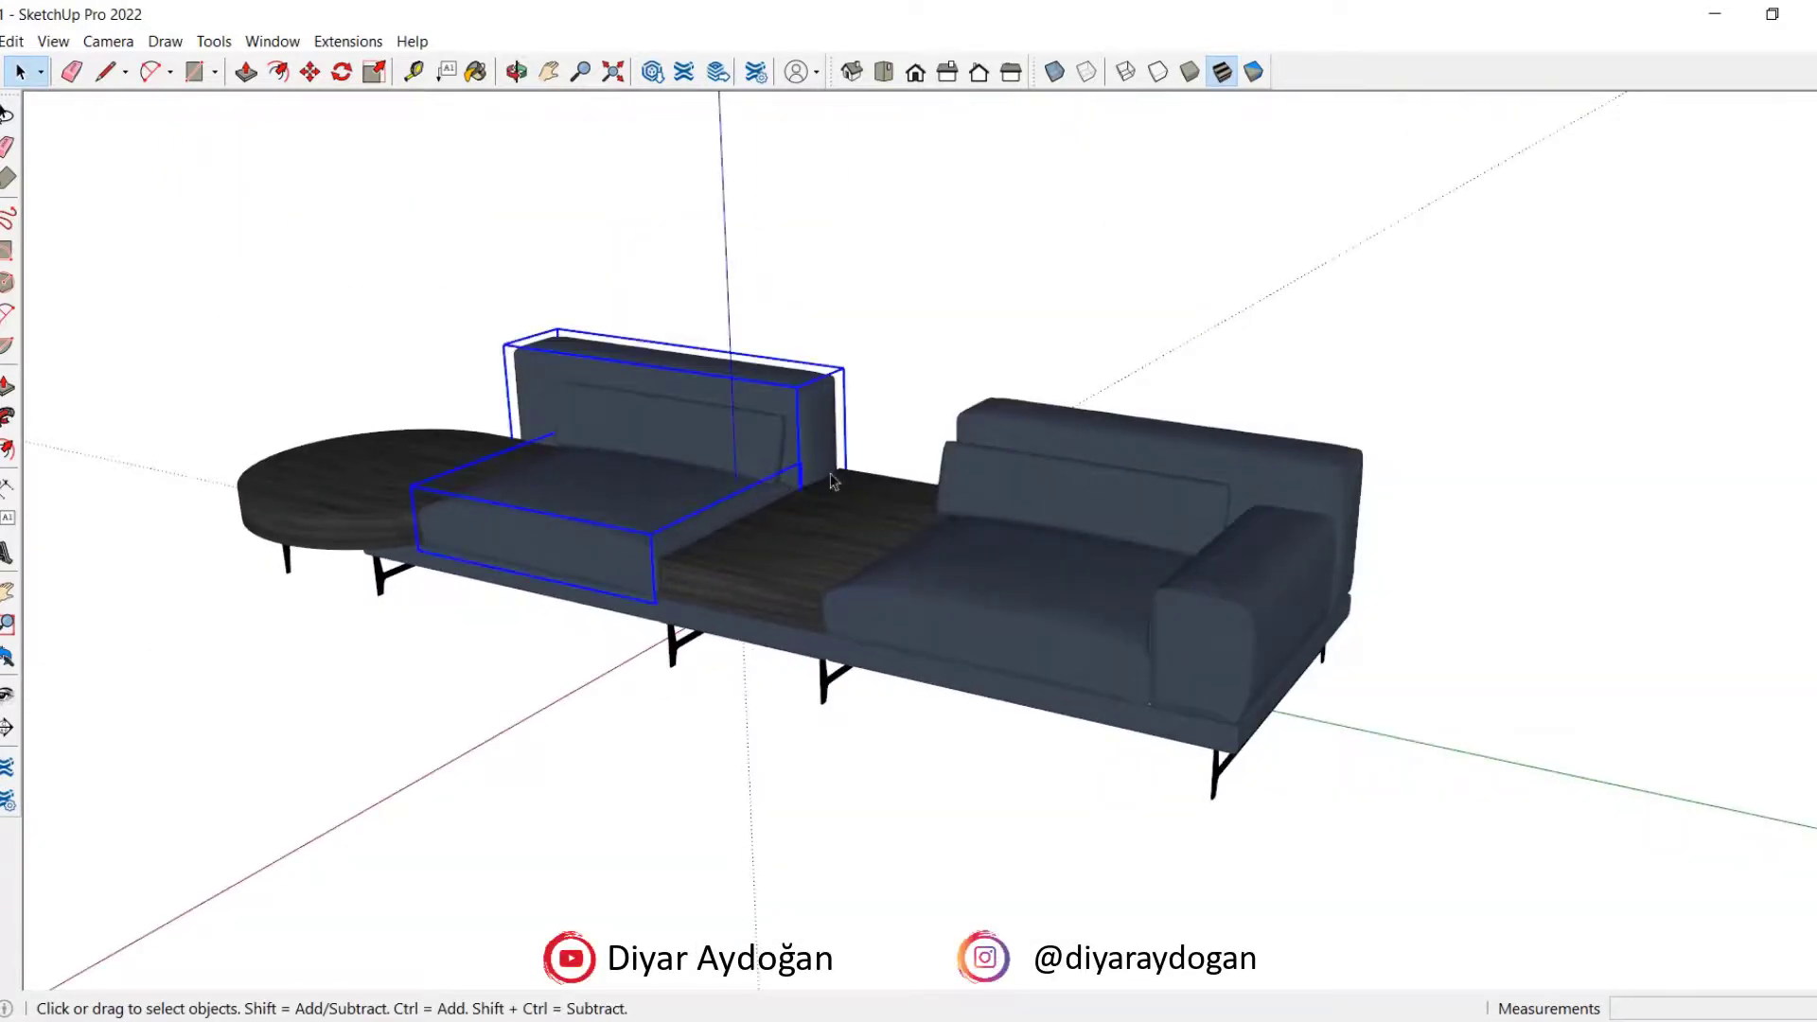
{"action": "scroll", "coordinate": [833, 480], "scroll_direction": "down", "scroll_amount": 2}
{"action": "left_click_drag", "start_coordinate": [344, 681], "coordinate": [279, 701]}
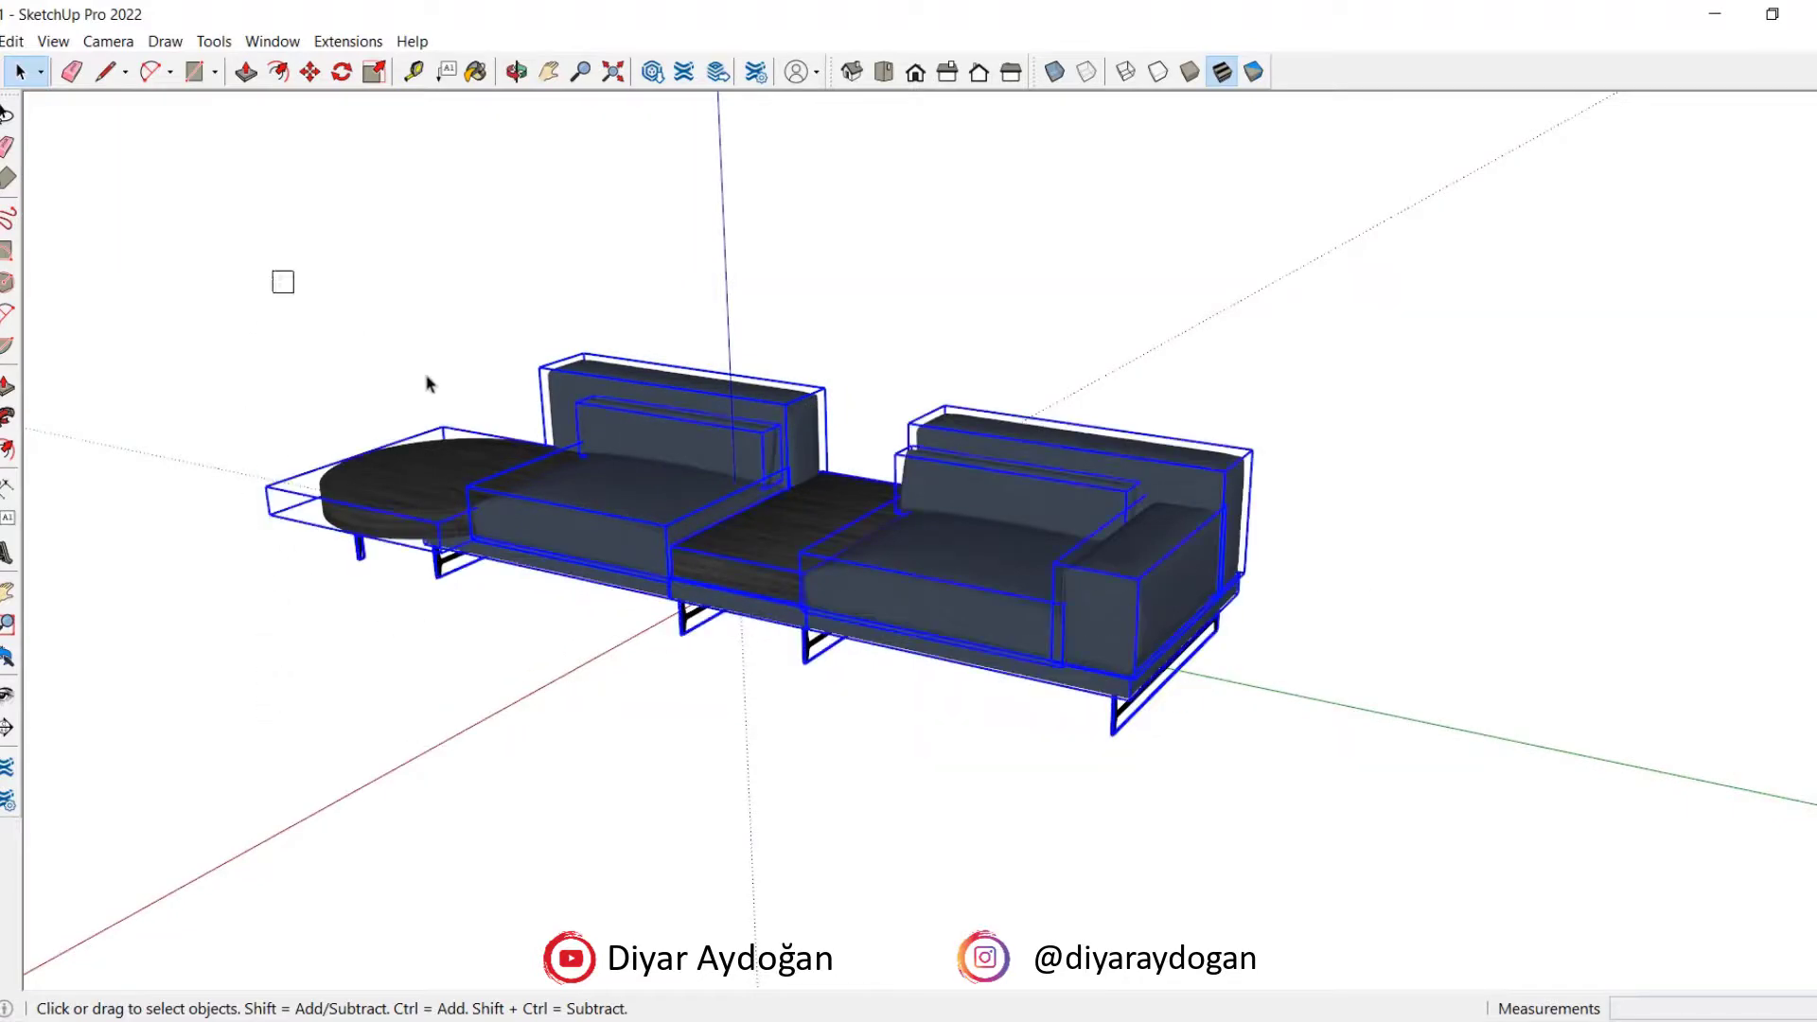
{"action": "left_click_drag", "start_coordinate": [1294, 835], "coordinate": [1236, 783]}
{"action": "right_click", "coordinate": [619, 504]}
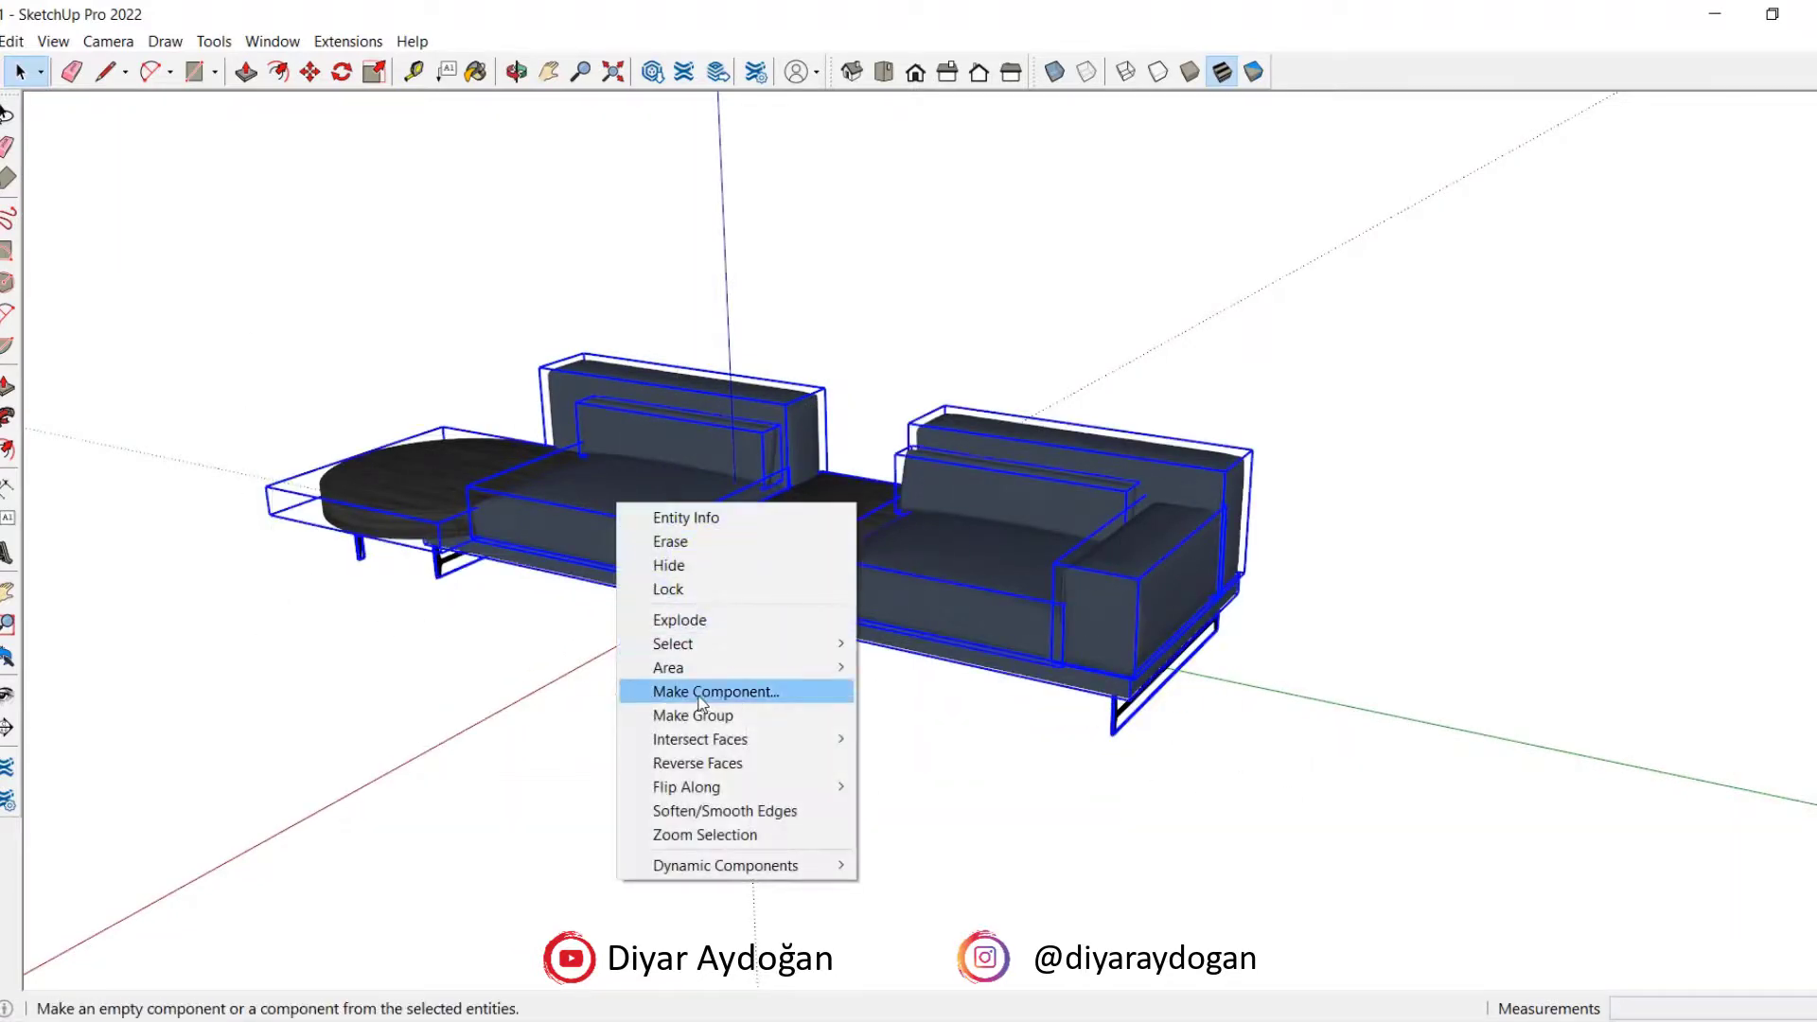
{"action": "left_click", "coordinate": [701, 695]}
{"action": "left_click", "coordinate": [940, 776]}
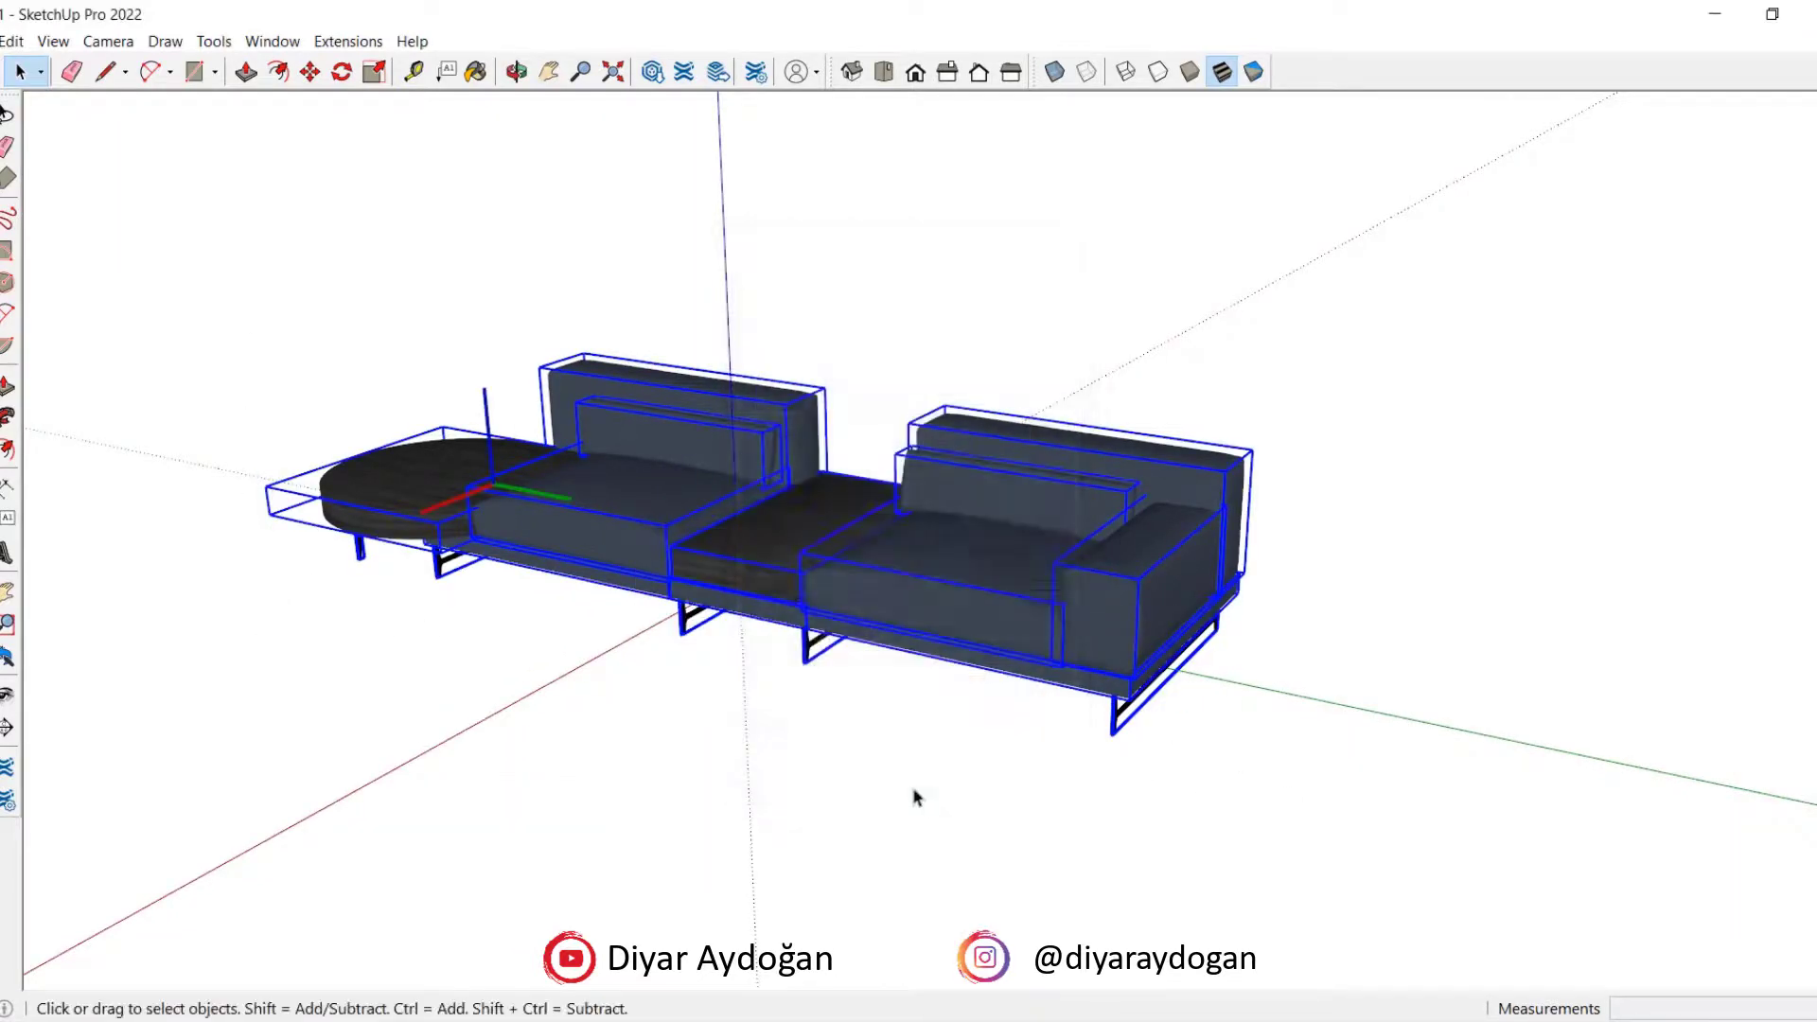
{"action": "middle_click_drag", "start_coordinate": [568, 750], "coordinate": [864, 701]}
{"action": "left_click", "coordinate": [1011, 793]}
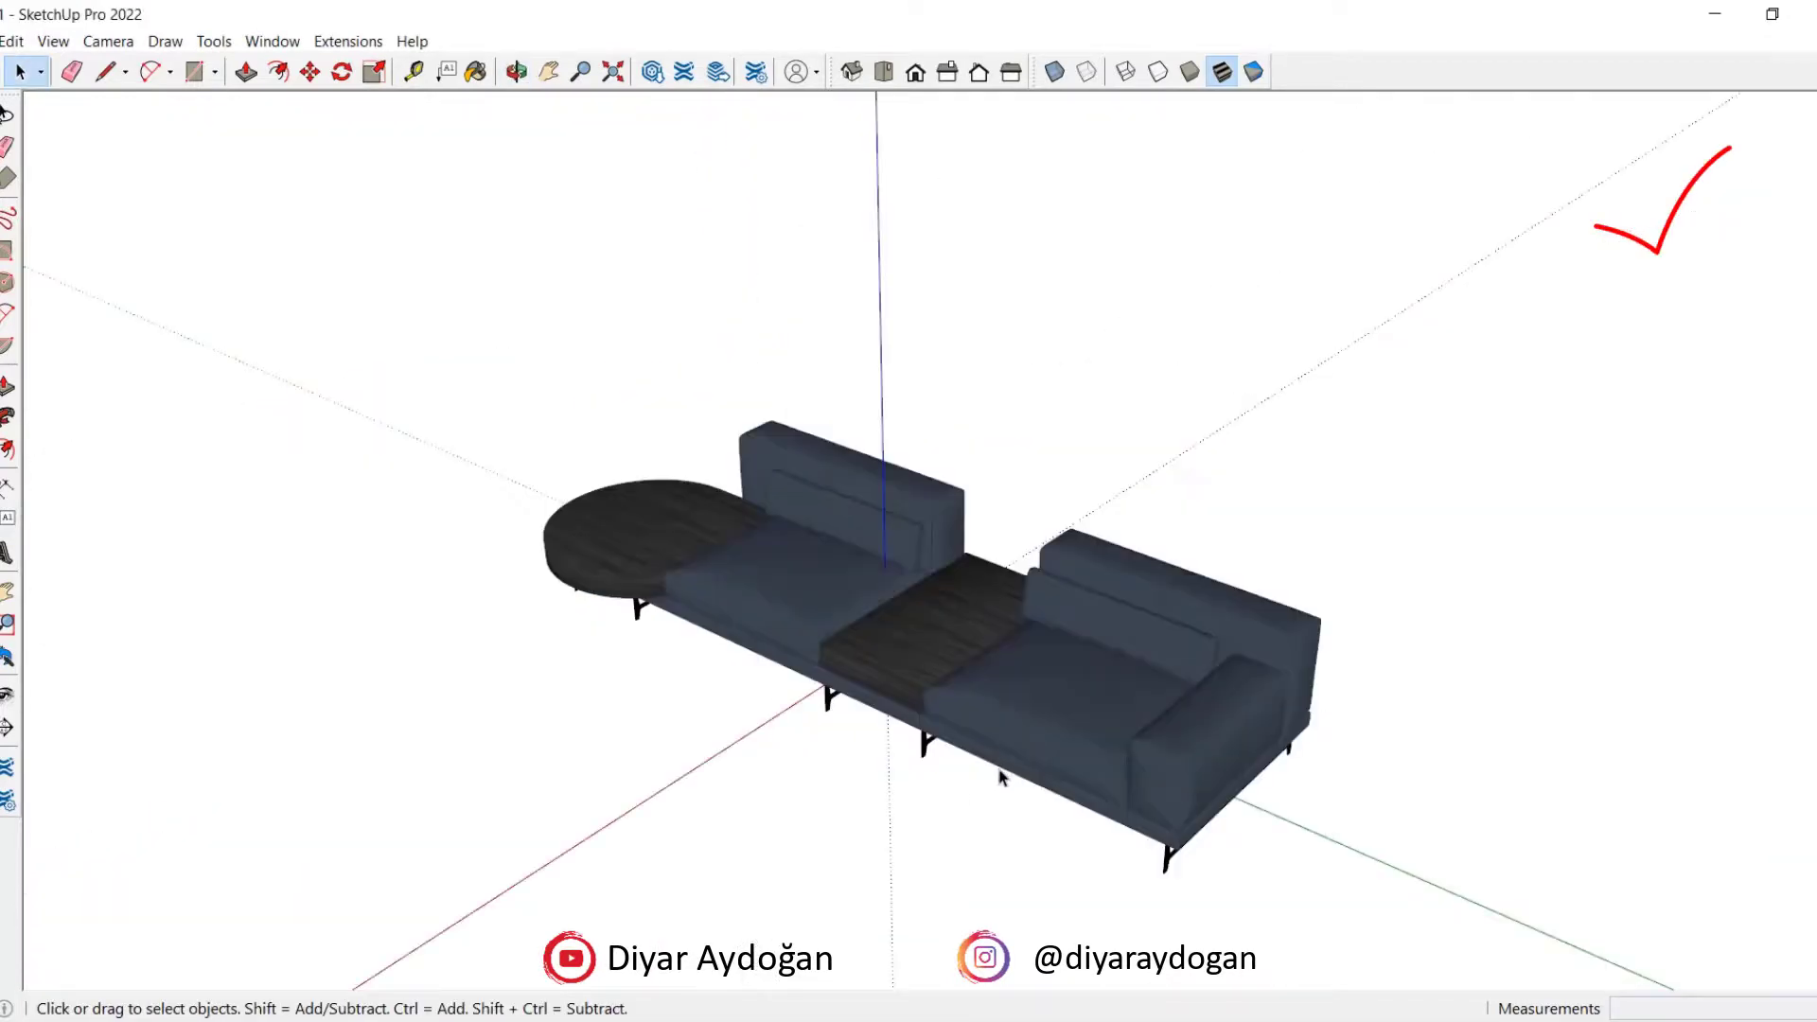
{"action": "left_click", "coordinate": [1005, 730]}
{"action": "mouse_move", "coordinate": [1005, 738]}
{"action": "middle_mouse_down"}
{"action": "mouse_move", "coordinate": [1094, 739]}
{"action": "mouse_move", "coordinate": [1008, 764]}
{"action": "middle_mouse_up"}
{"action": "left_click", "coordinate": [1007, 765]}
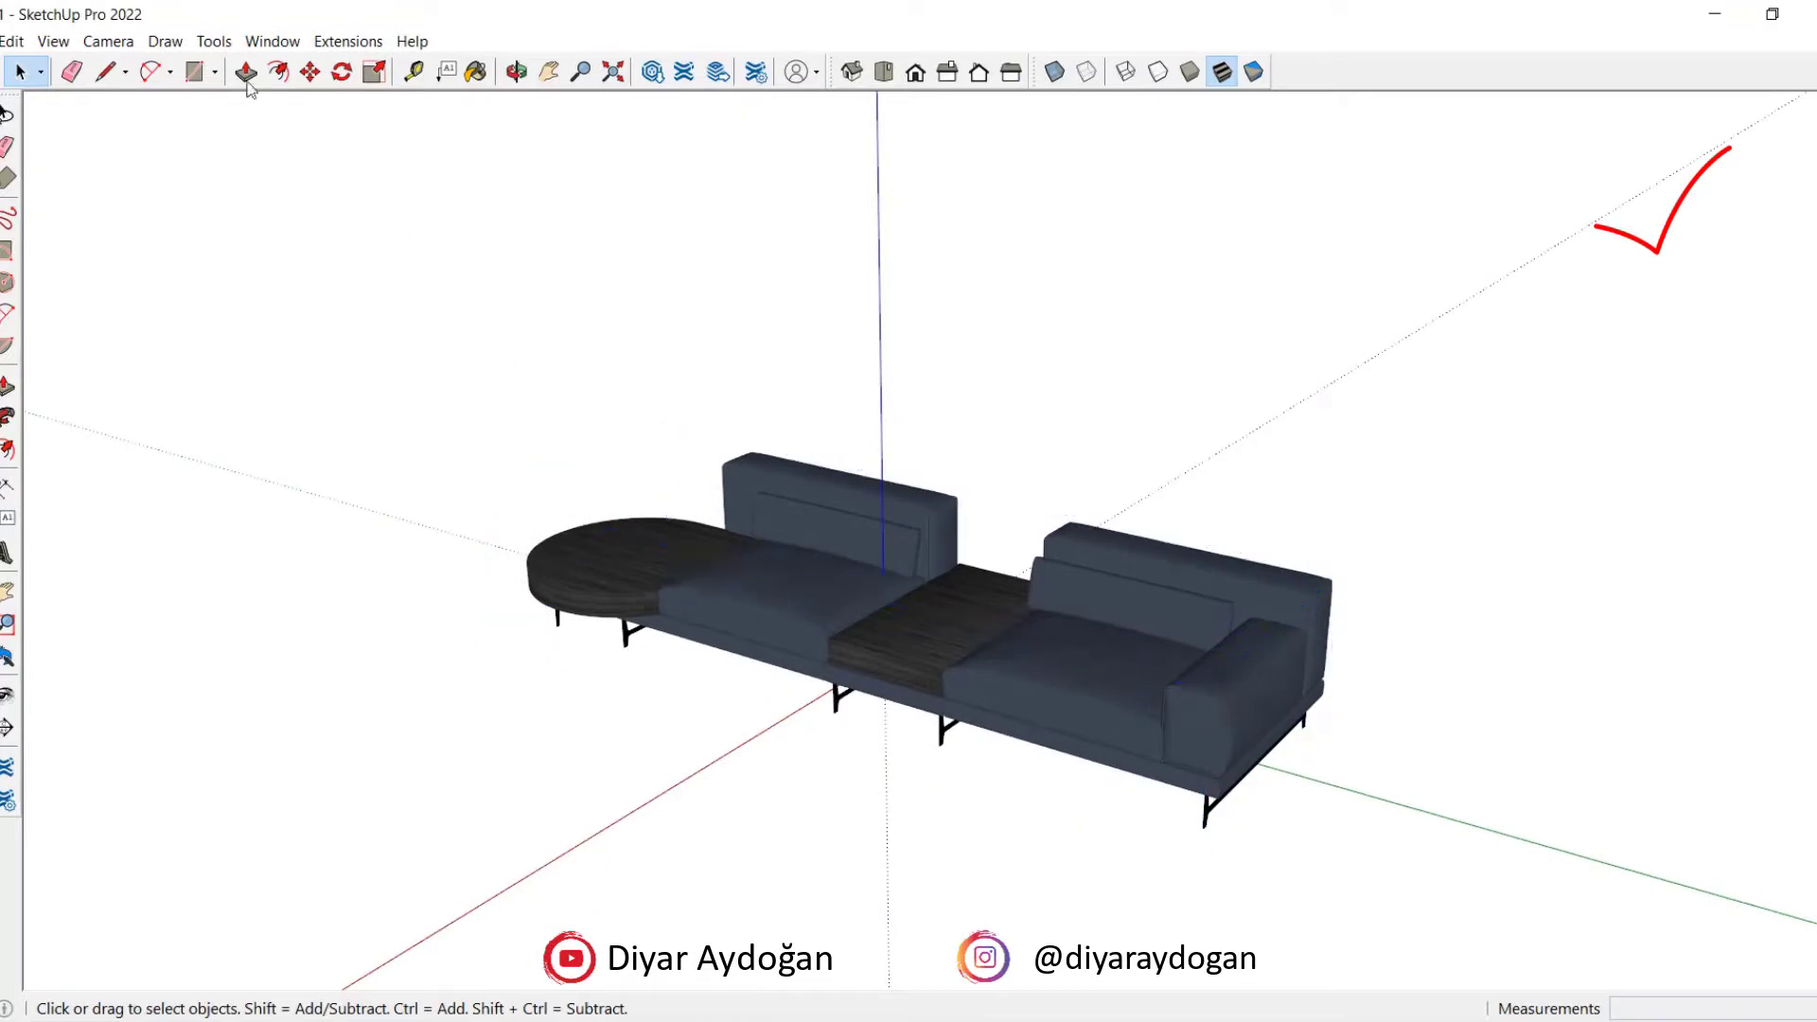
Step: Review the entire model's statistics in Model Info, including component instances and definitions, and close the window
{"action": "left_click", "coordinate": [265, 41]}
{"action": "left_click", "coordinate": [337, 152]}
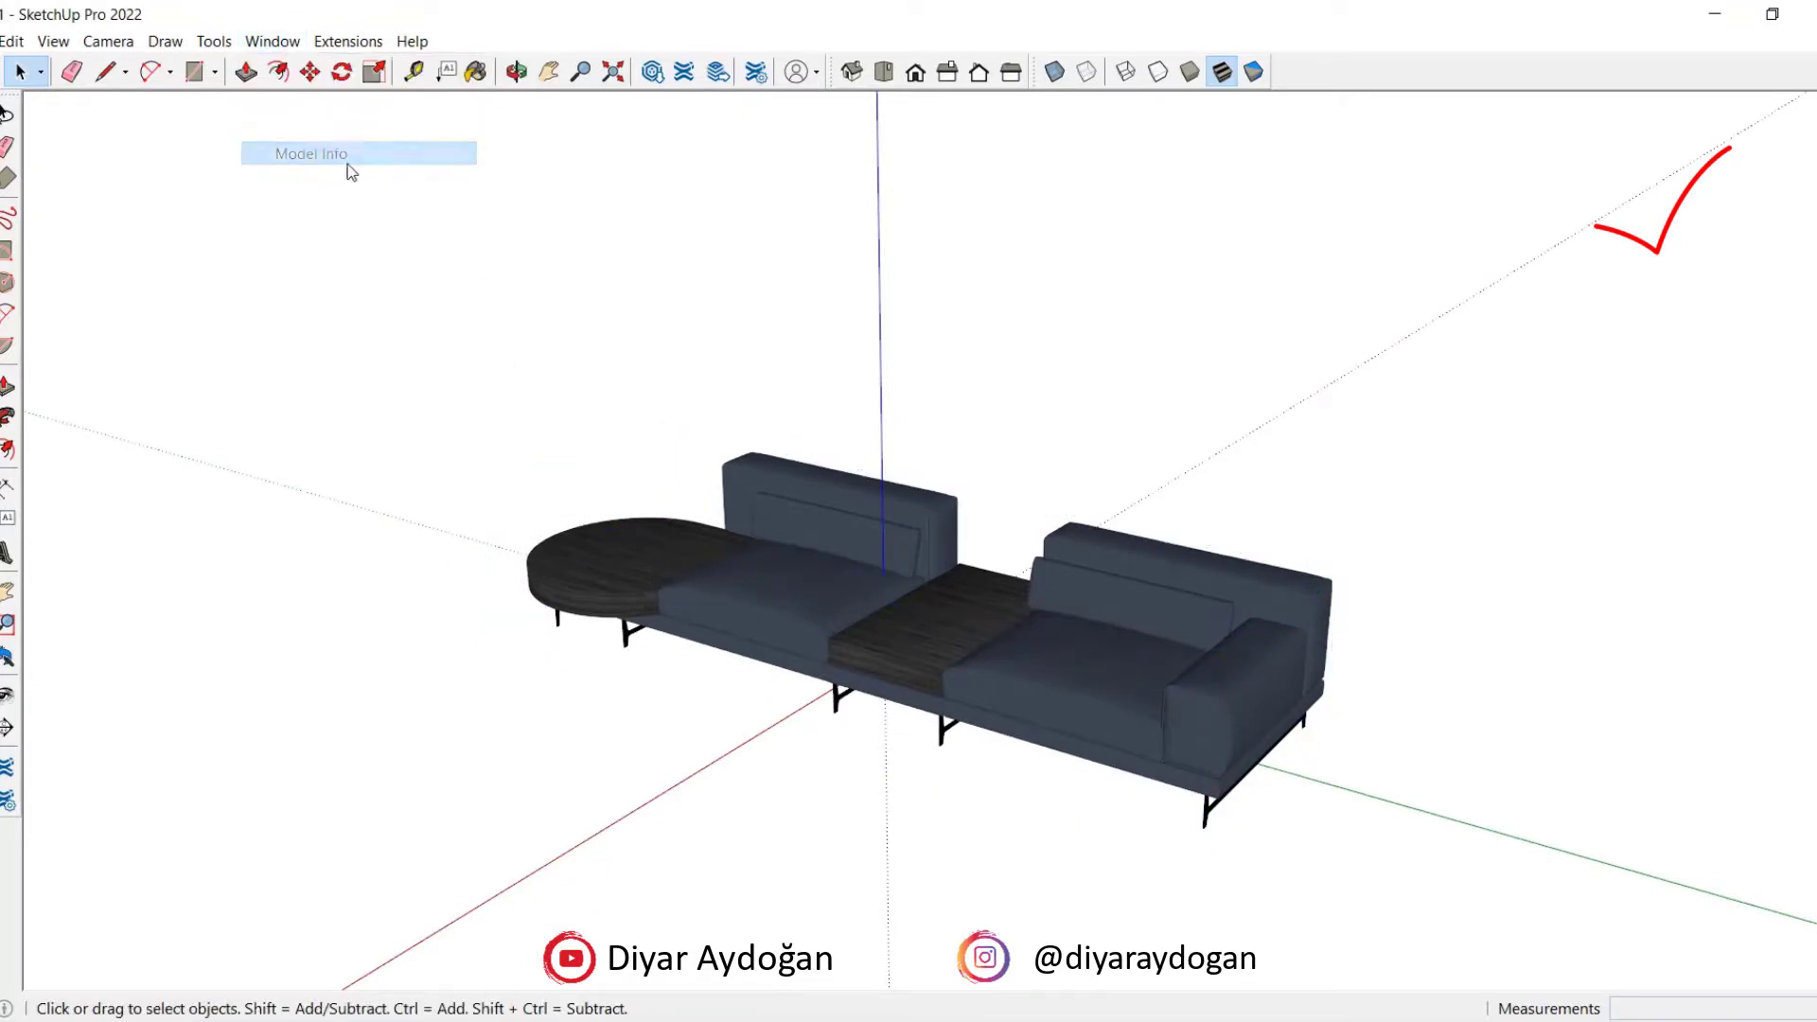
{"action": "left_click_drag", "start_coordinate": [253, 85], "coordinate": [889, 145]}
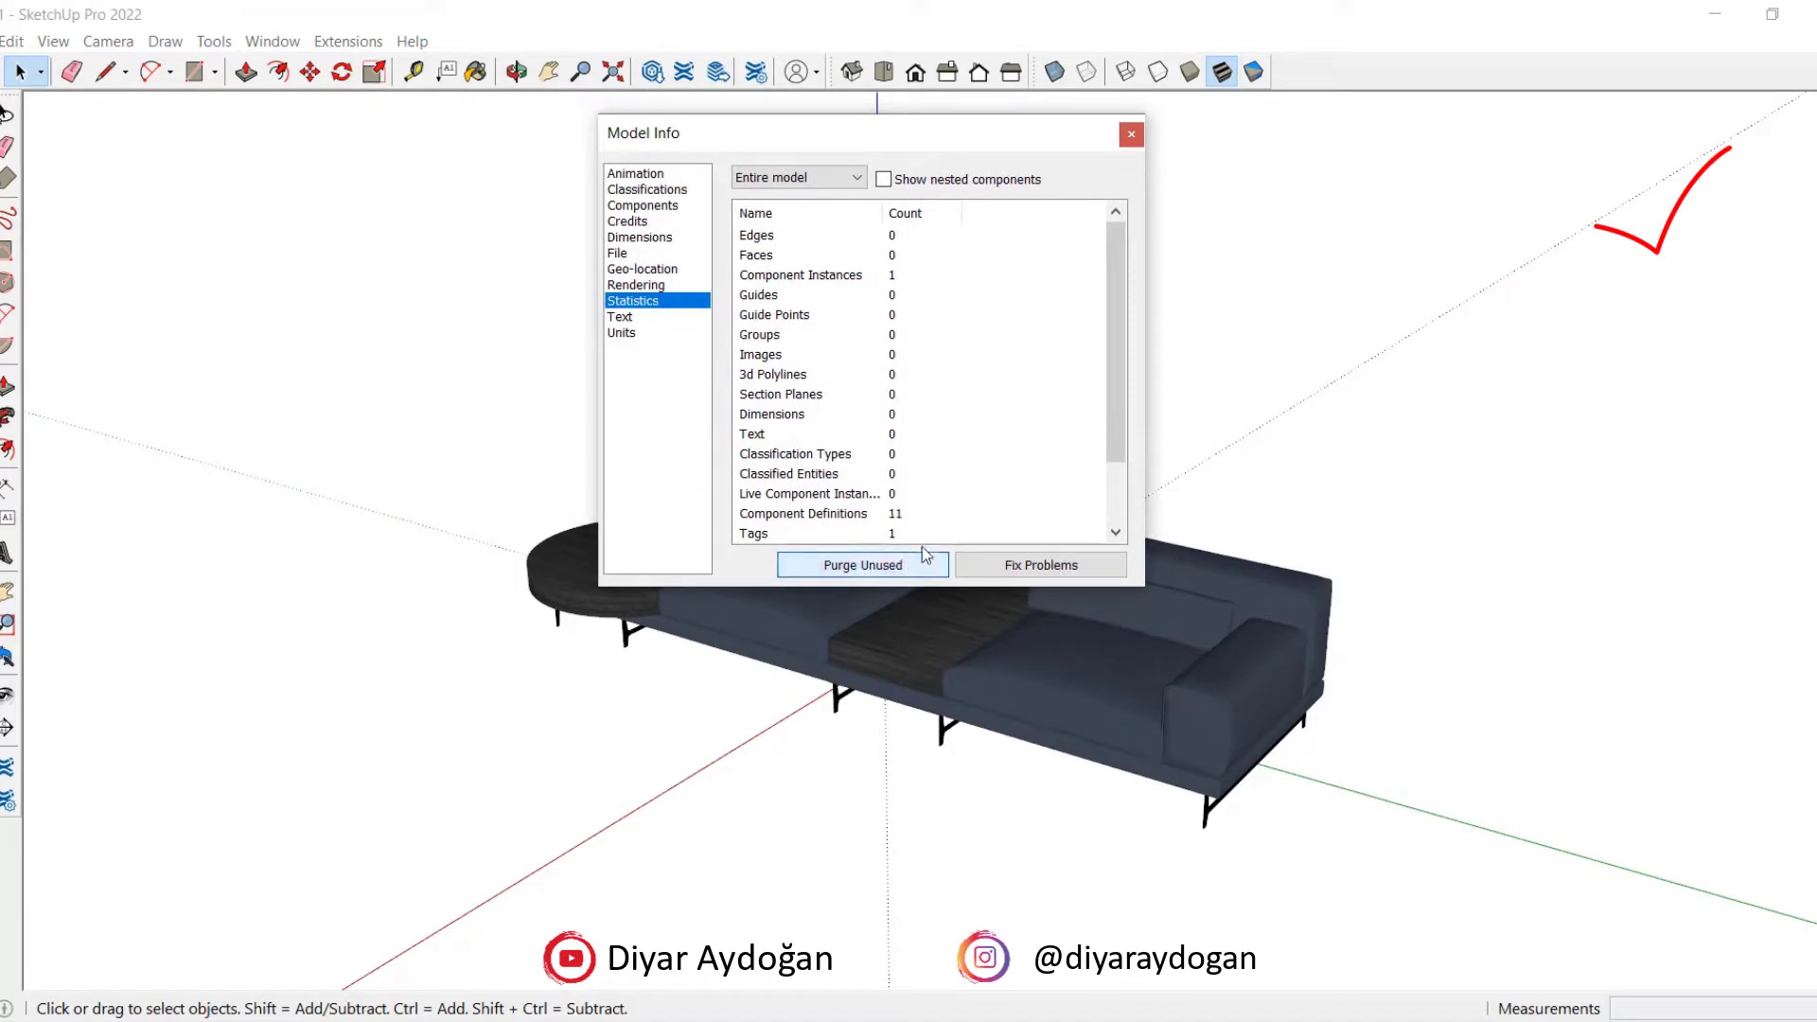
{"action": "left_click", "coordinate": [1131, 134]}
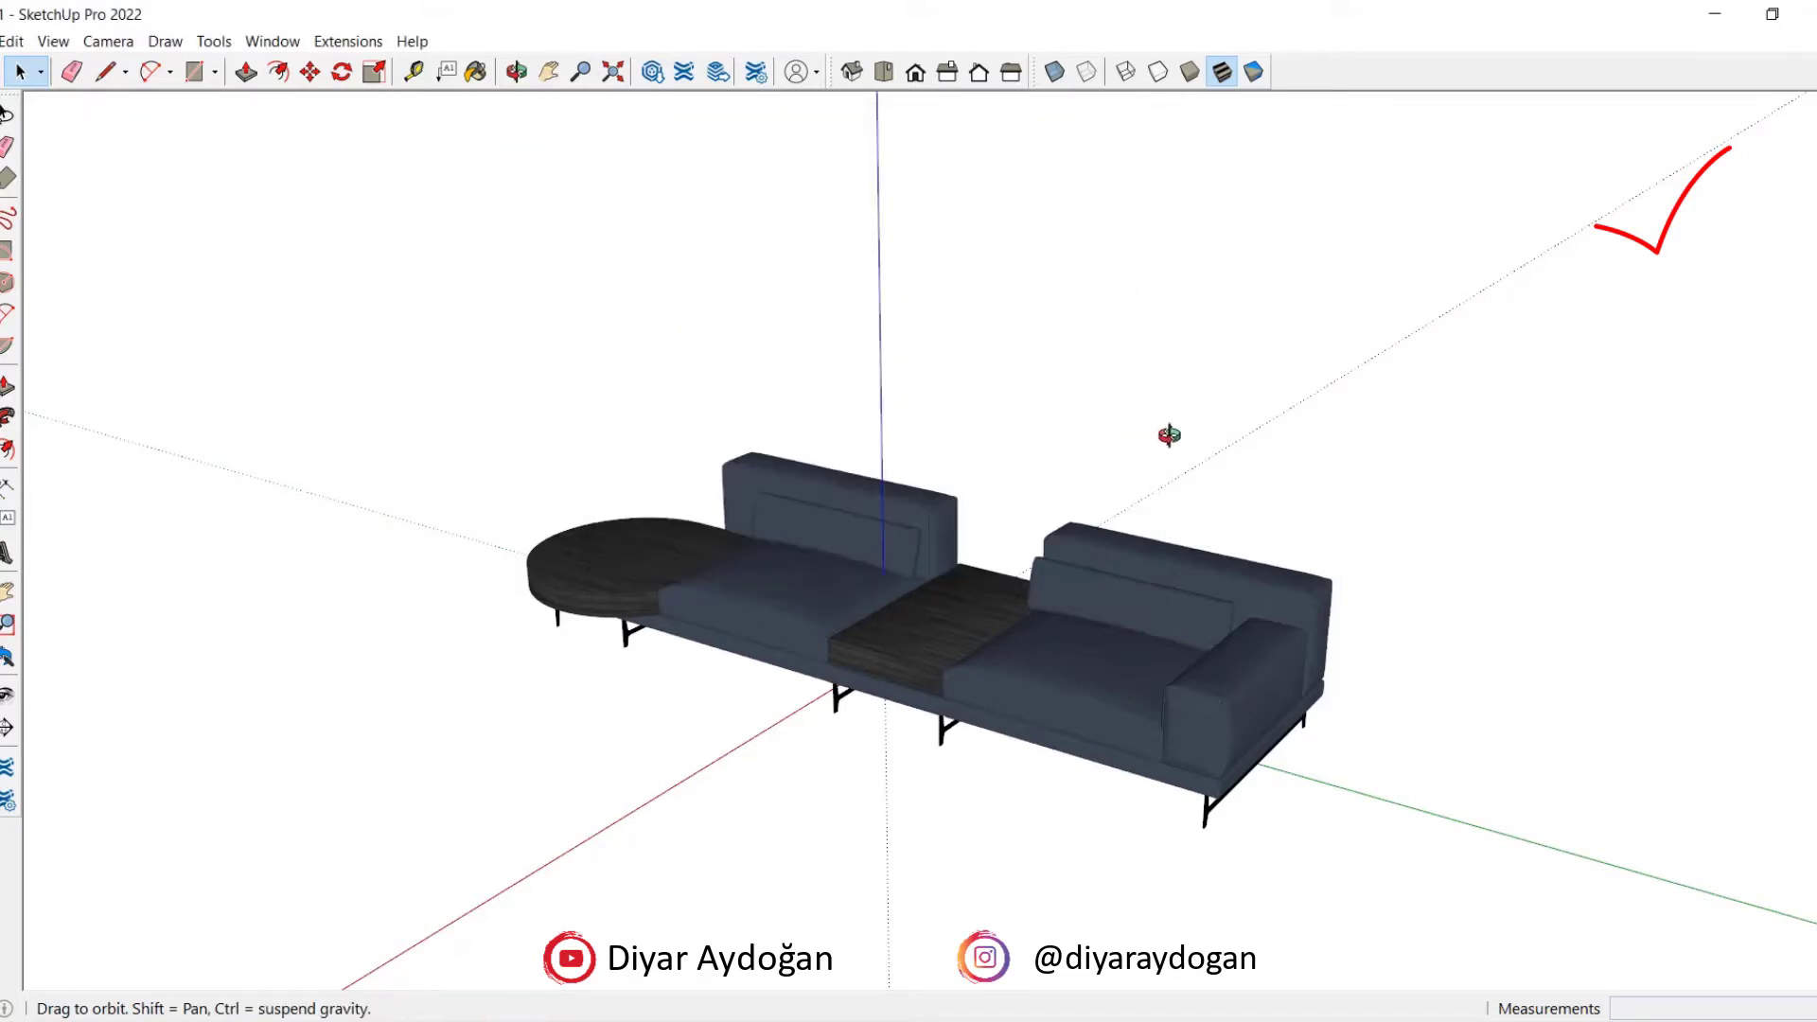